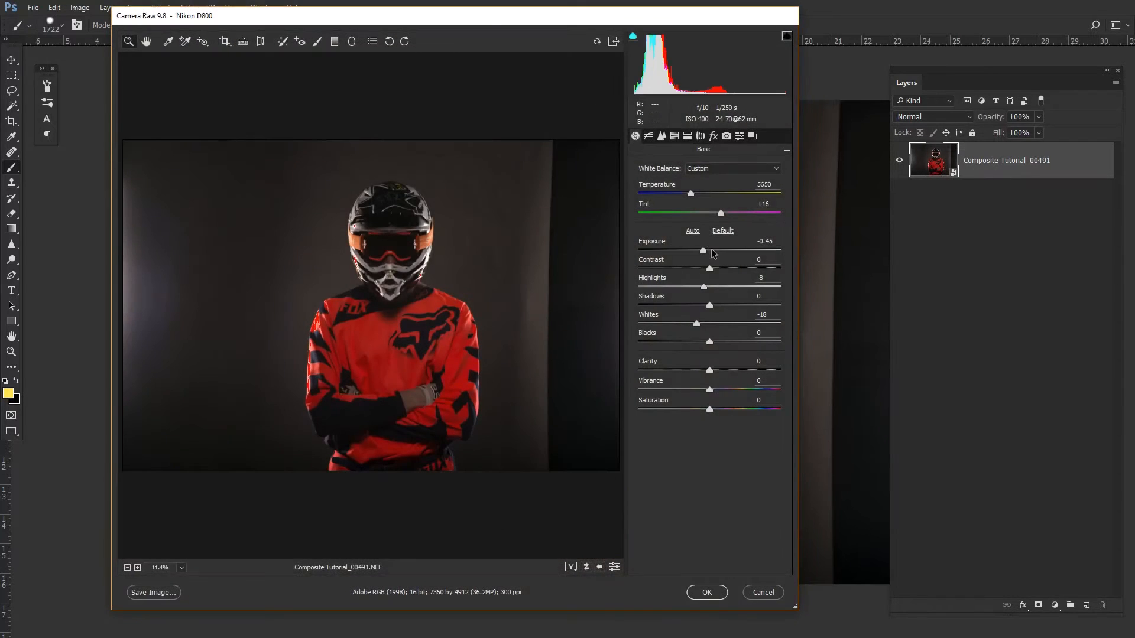
# - Review the Detail panel's sharpening and noise reduction settings in Camera Raw
pyautogui.moveTo(489, 17); pyautogui.dragTo(560, 18)
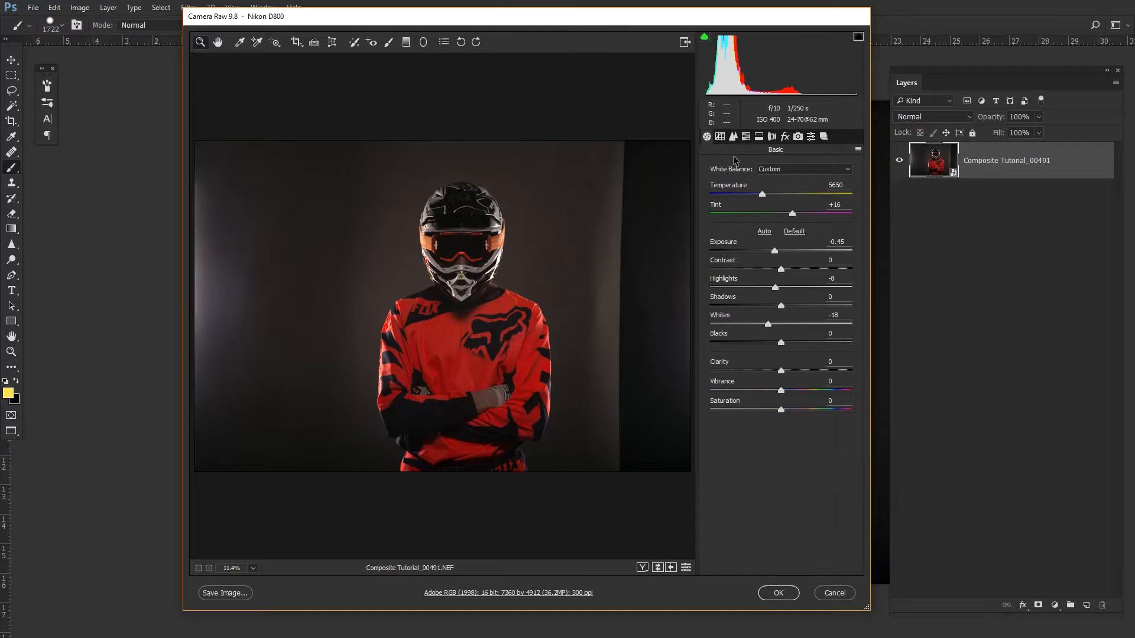
pyautogui.click(735, 137)
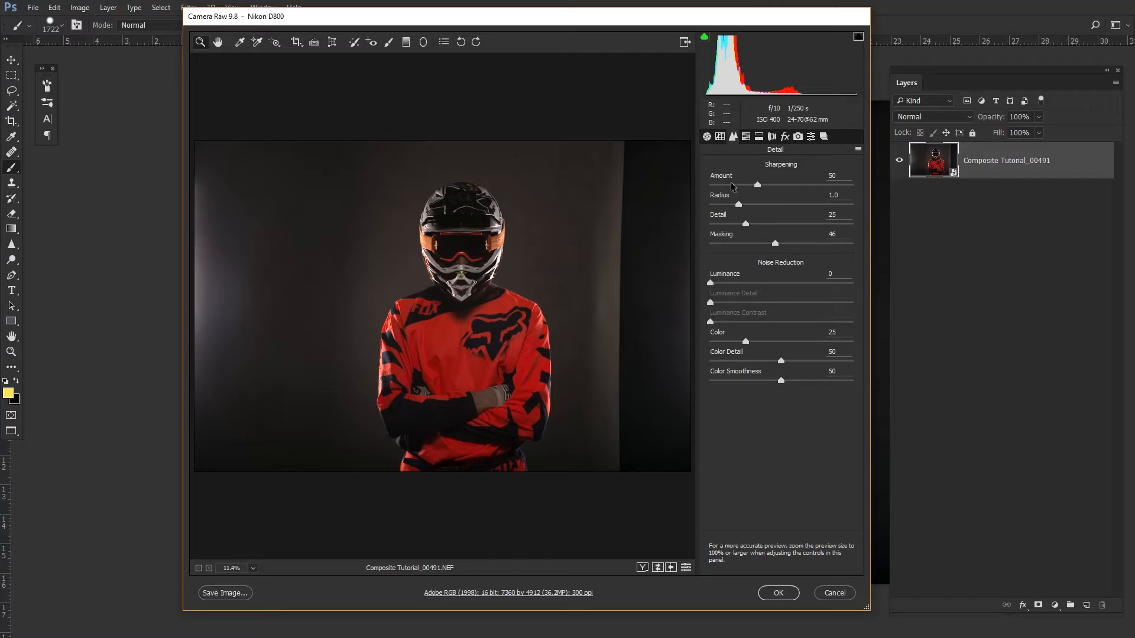
pyautogui.keyDown('alt'); pyautogui.moveTo(774, 248); pyautogui.dragTo(777, 250); pyautogui.keyUp('alt')
pyautogui.click(706, 137)
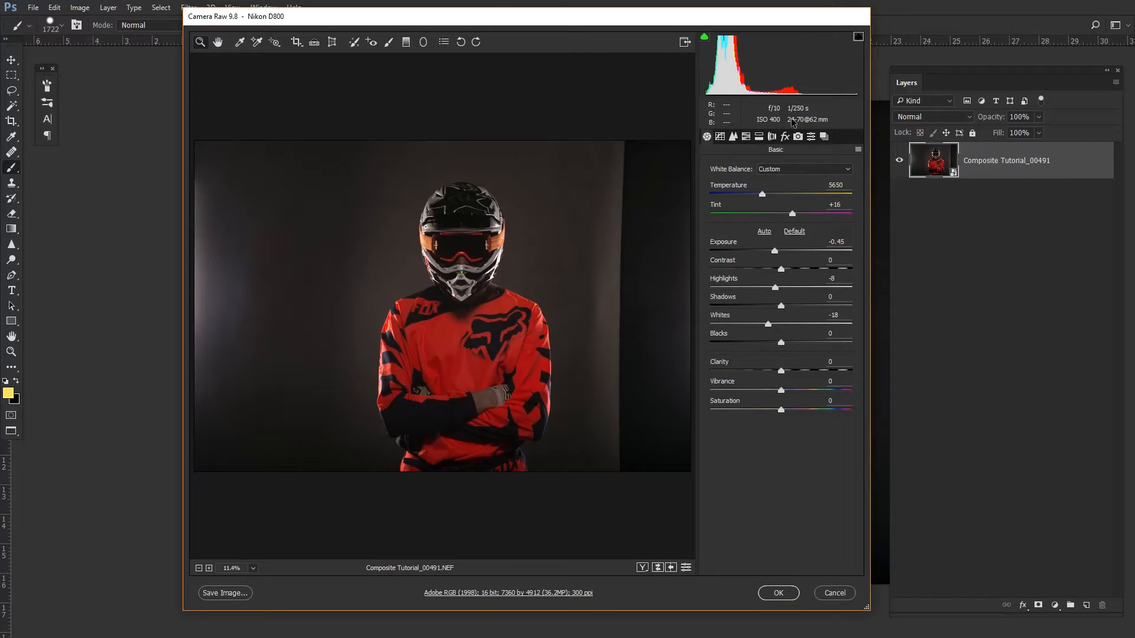
# - Set the Dehaze amount to +14 in the Effects settings, checking the result on the helmet
pyautogui.click(785, 137)
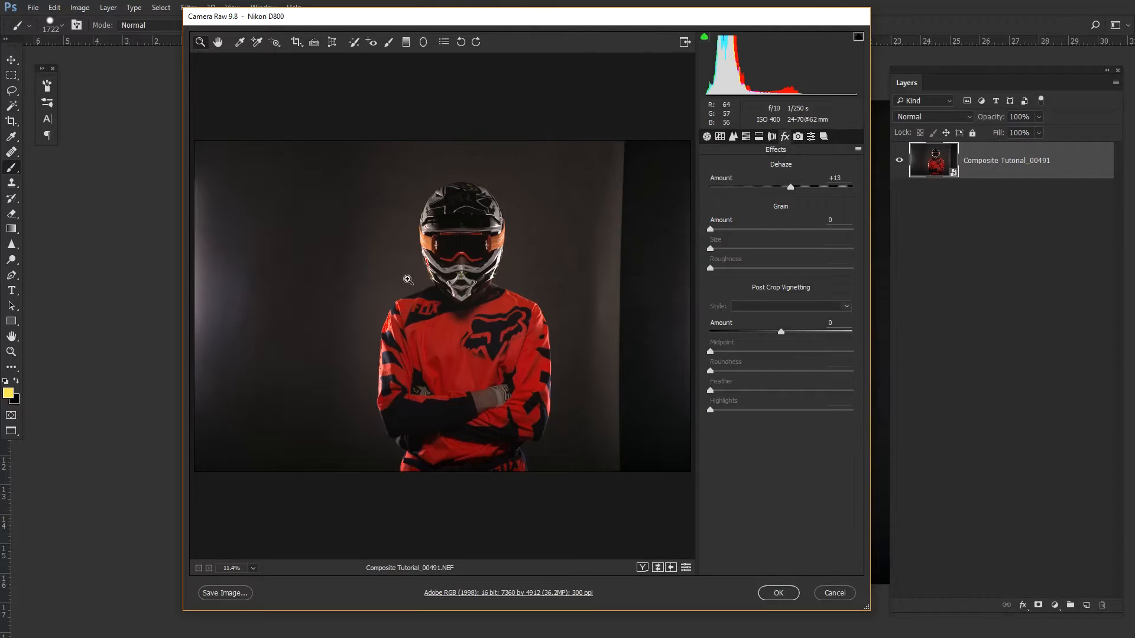
pyautogui.moveTo(465, 246); pyautogui.dragTo(528, 250)
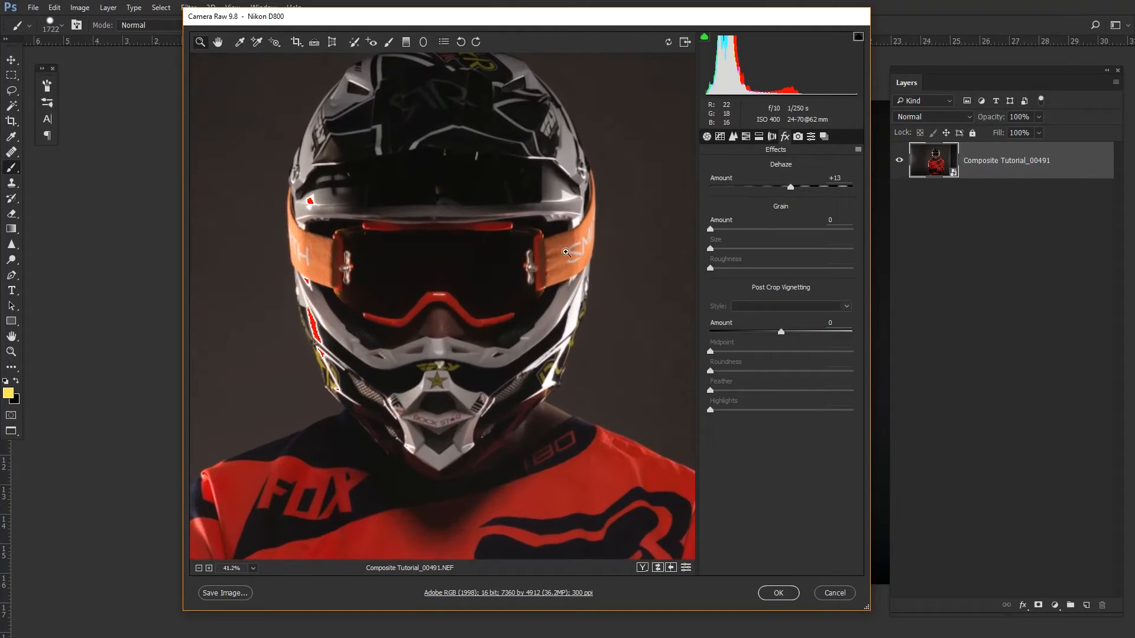
pyautogui.doubleClick(791, 188)
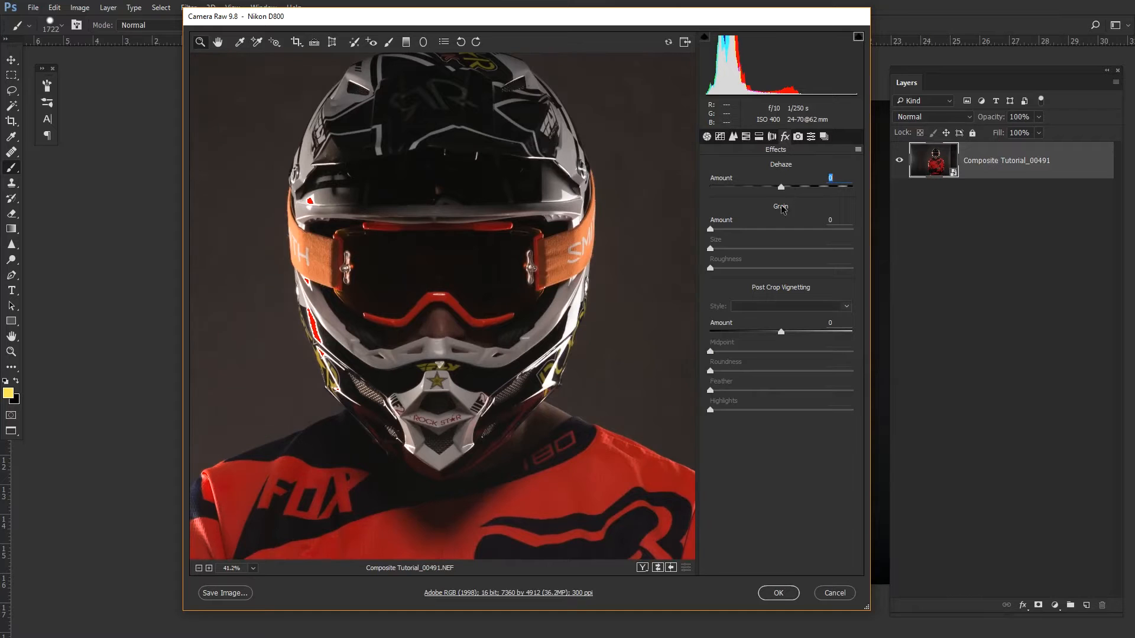
pyautogui.moveTo(489, 282); pyautogui.dragTo(440, 286)
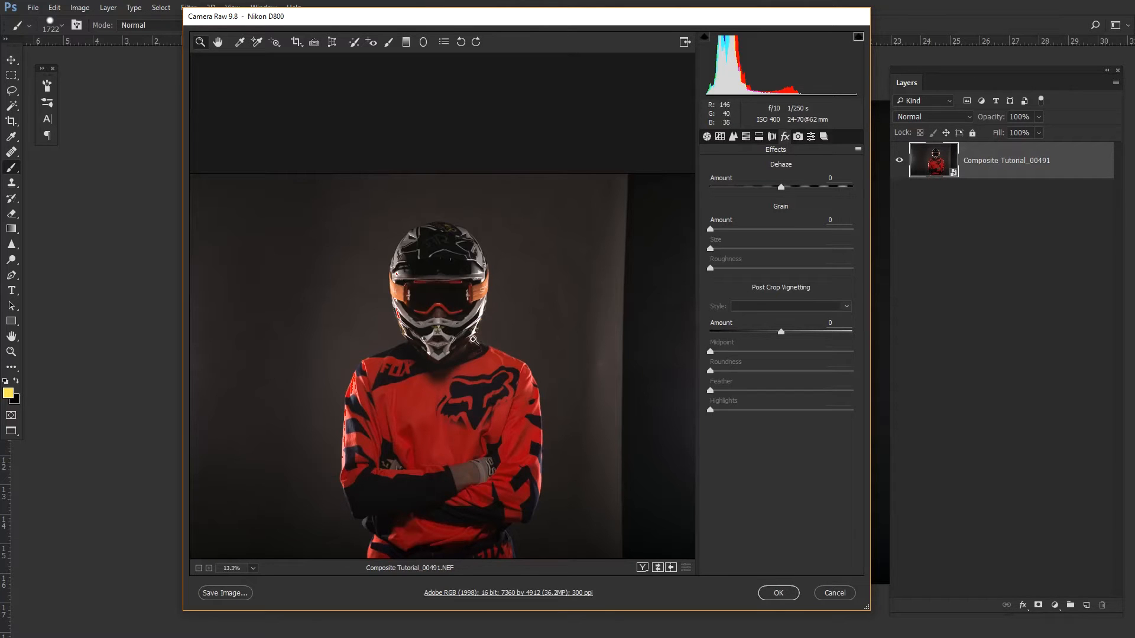
pyautogui.moveTo(466, 305); pyautogui.dragTo(547, 306)
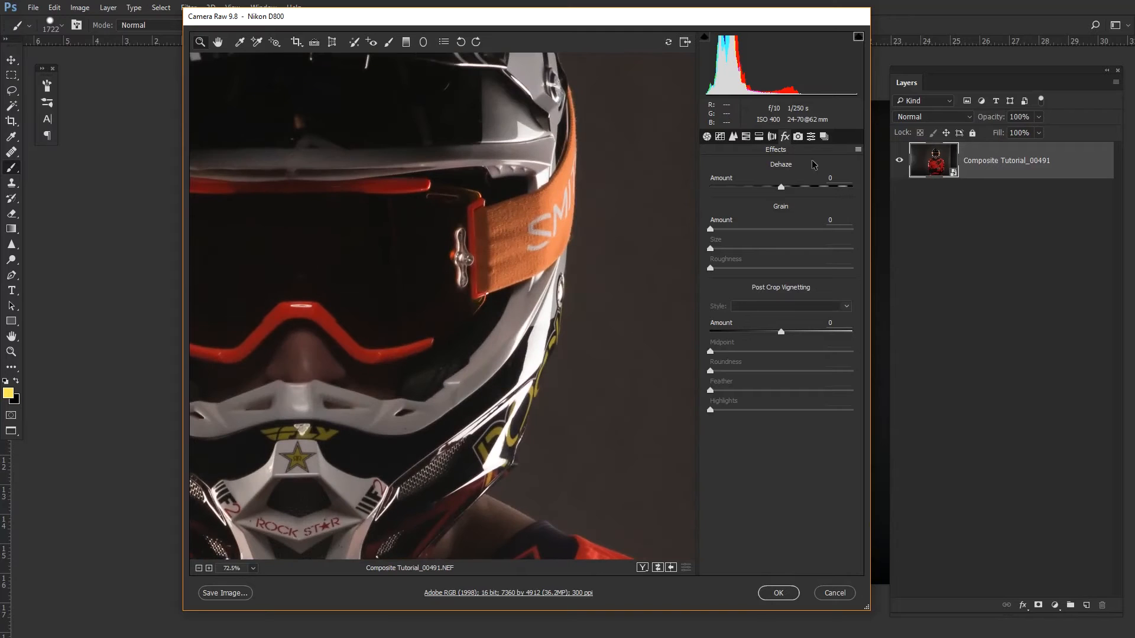
pyautogui.moveTo(787, 190); pyautogui.dragTo(792, 190)
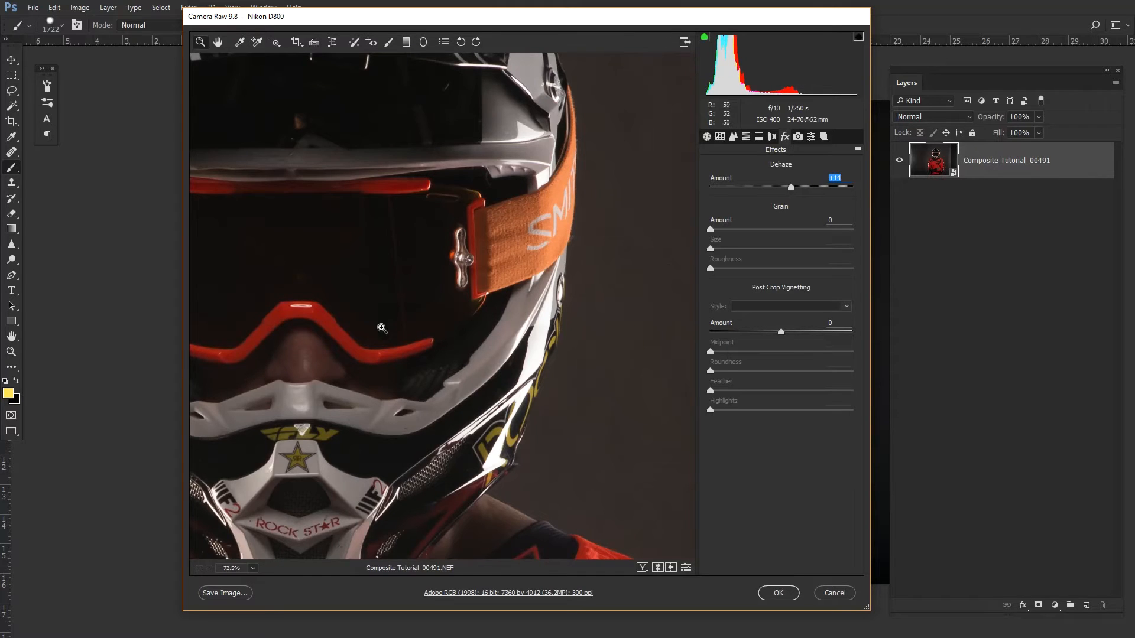
pyautogui.moveTo(420, 299); pyautogui.dragTo(391, 302)
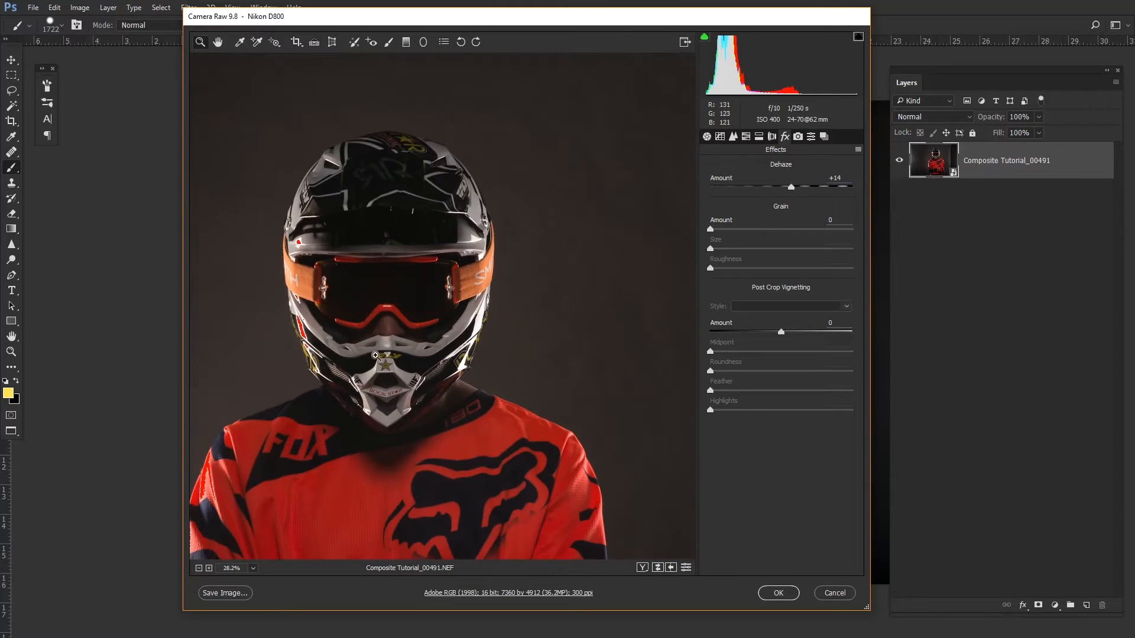
pyautogui.moveTo(373, 363); pyautogui.dragTo(507, 273)
pyautogui.moveTo(547, 357); pyautogui.dragTo(523, 360)
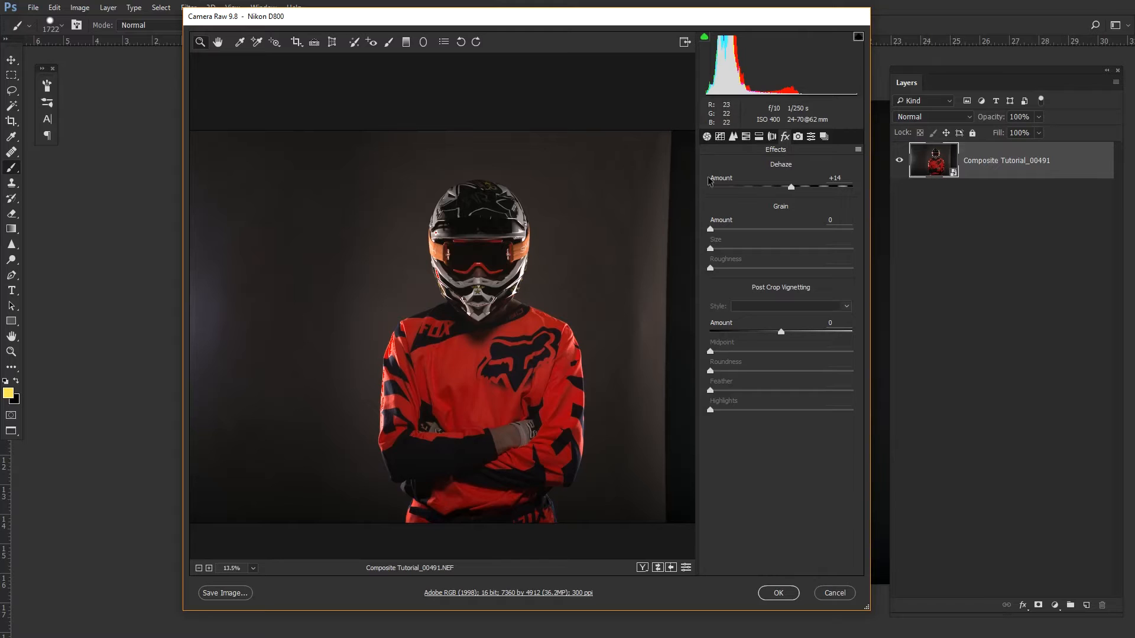
pyautogui.click(706, 140)
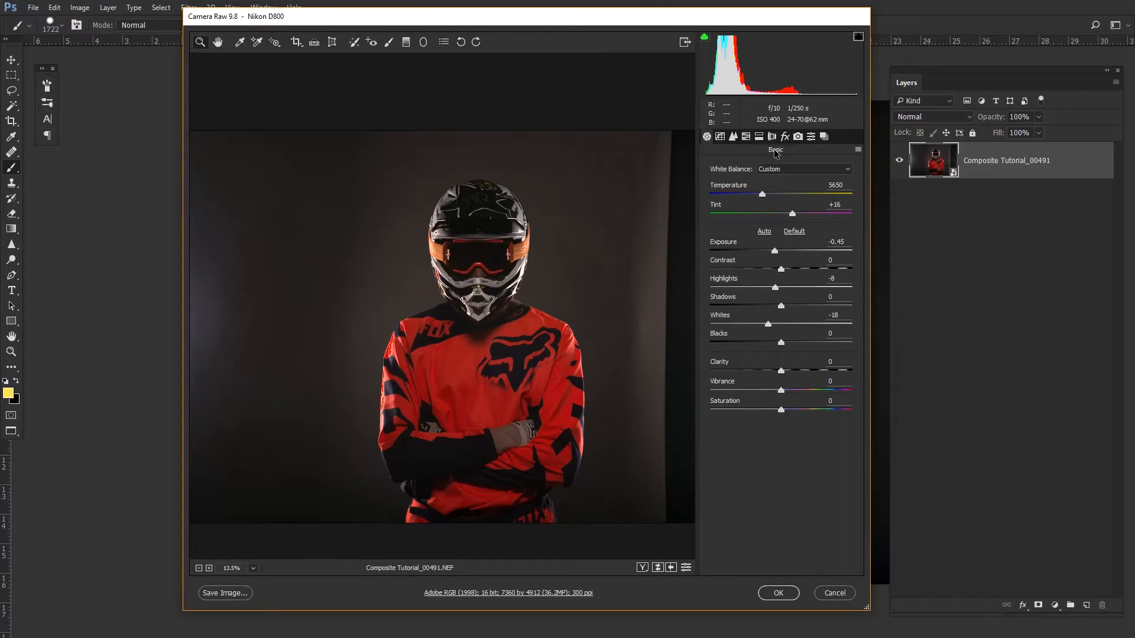
# - Save the current Camera Raw settings as a preset named Composite Color and apply the edits to the image
pyautogui.click(858, 151)
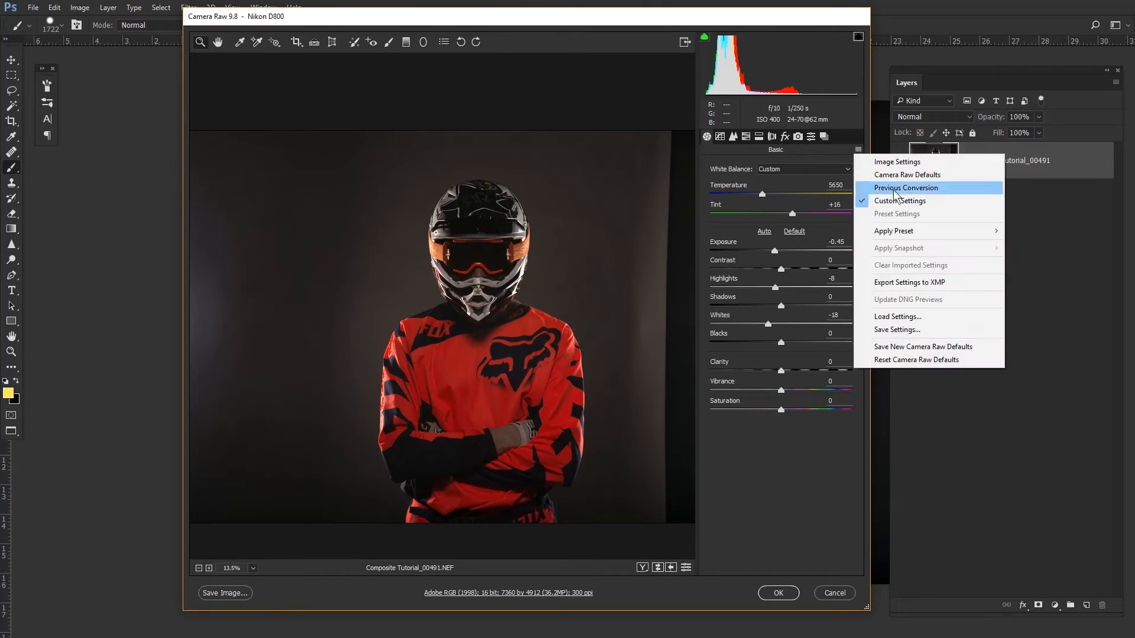
pyautogui.click(896, 332)
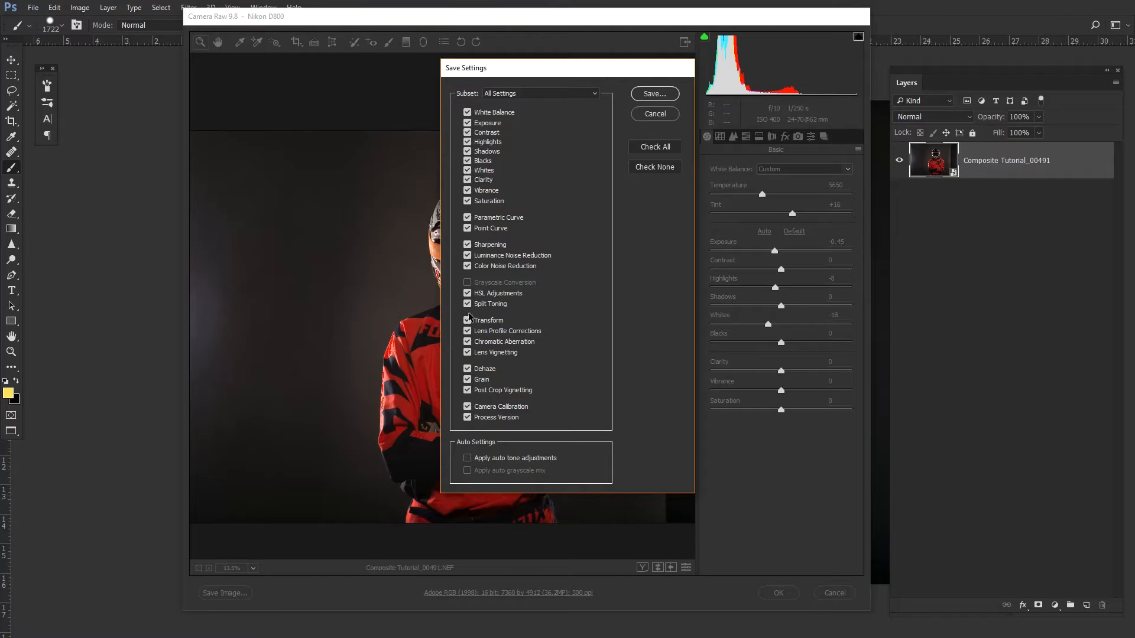
pyautogui.click(655, 94)
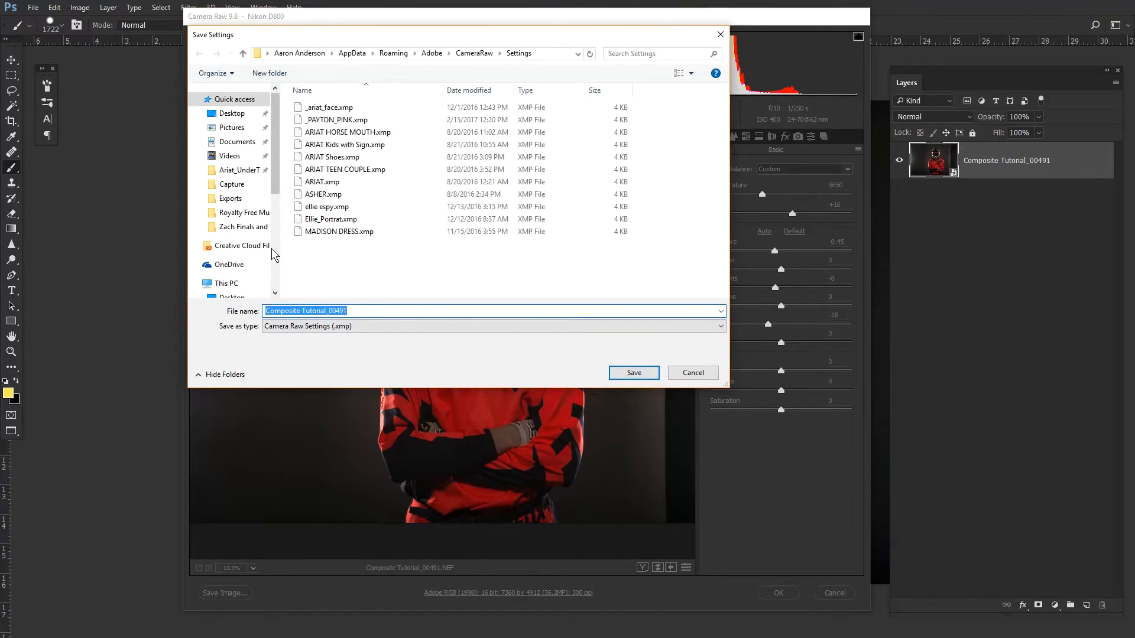
pyautogui.write('cO')
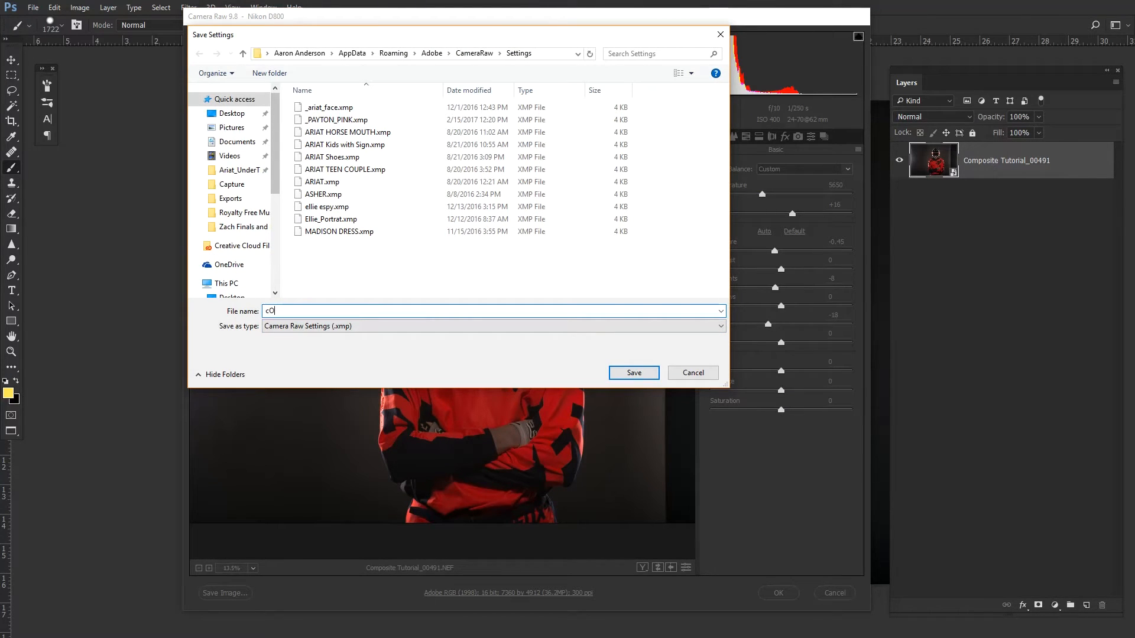
pyautogui.write('omposit')
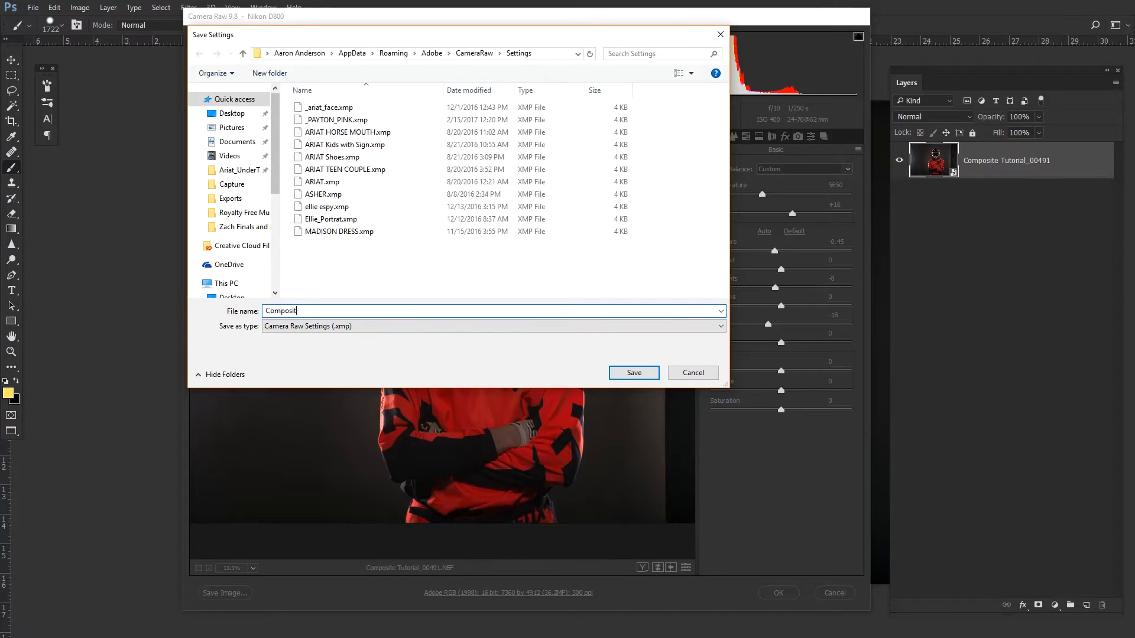
pyautogui.write('e Color')
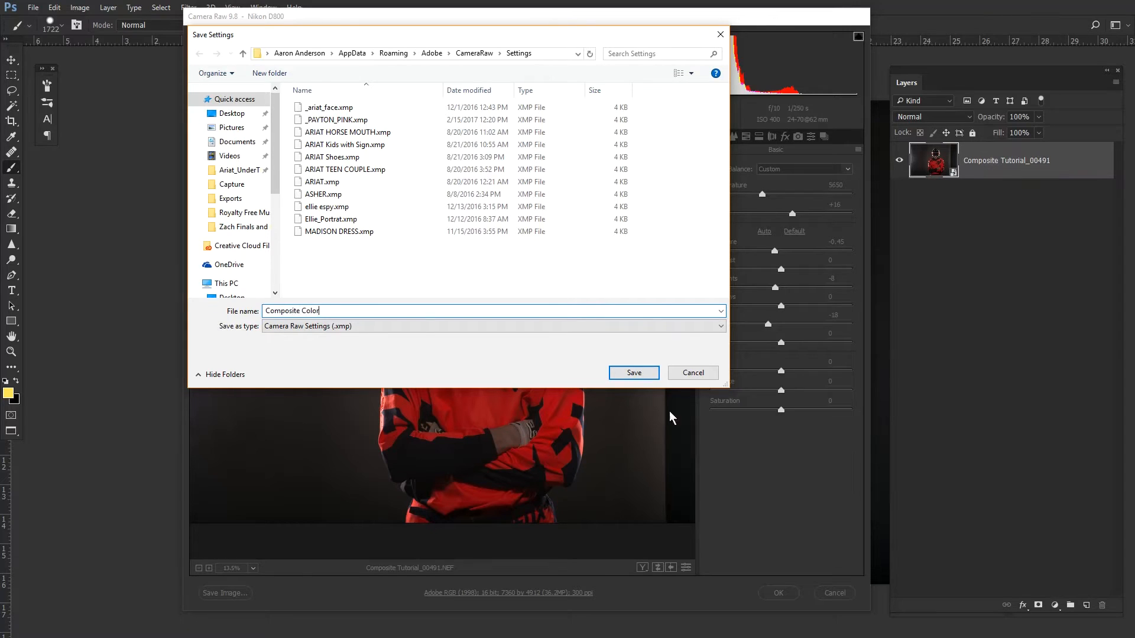
pyautogui.click(634, 373)
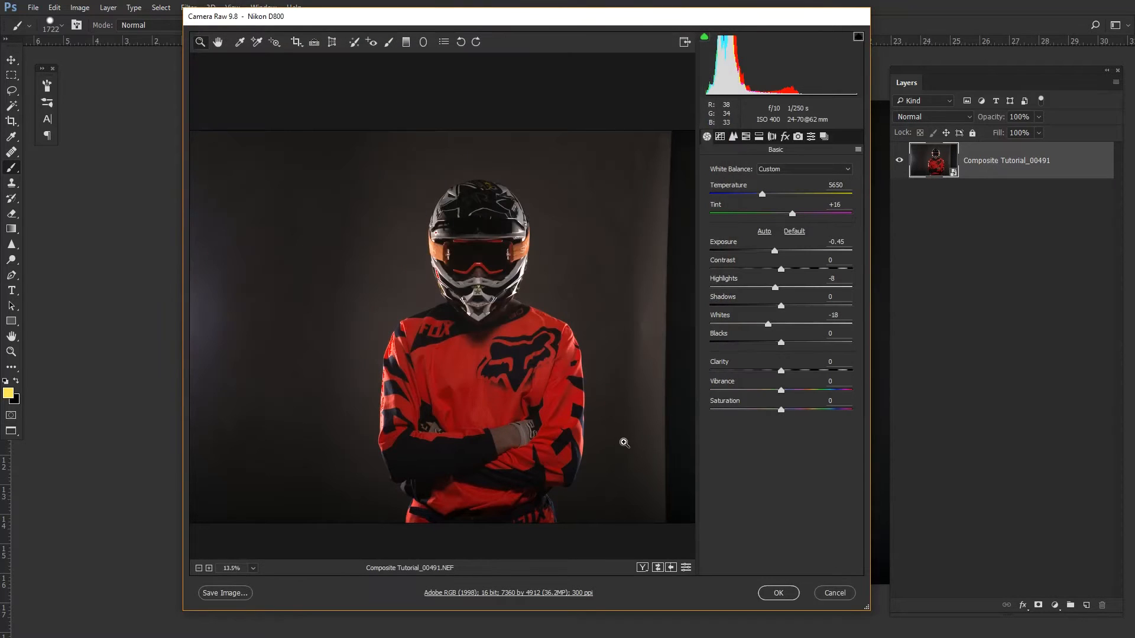
pyautogui.click(787, 597)
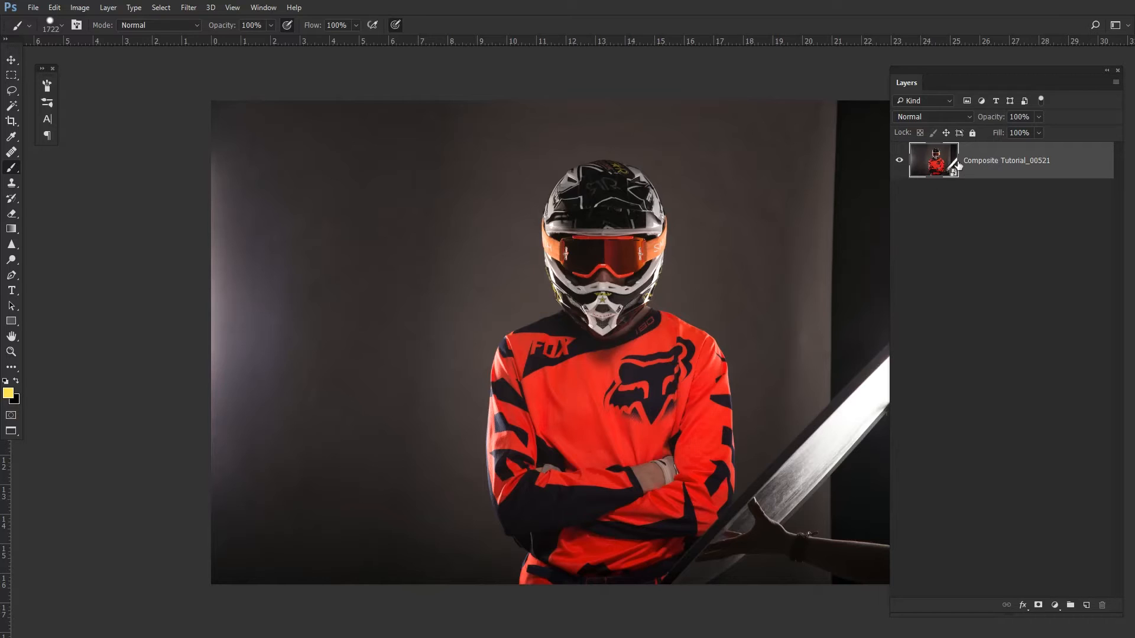
# - Open the Composite Tutorial_00521 smart object in Camera Raw and apply the Composite Color preset
pyautogui.moveTo(949, 173); pyautogui.dragTo(934, 183)
pyautogui.moveTo(832, 212); pyautogui.dragTo(936, 197)
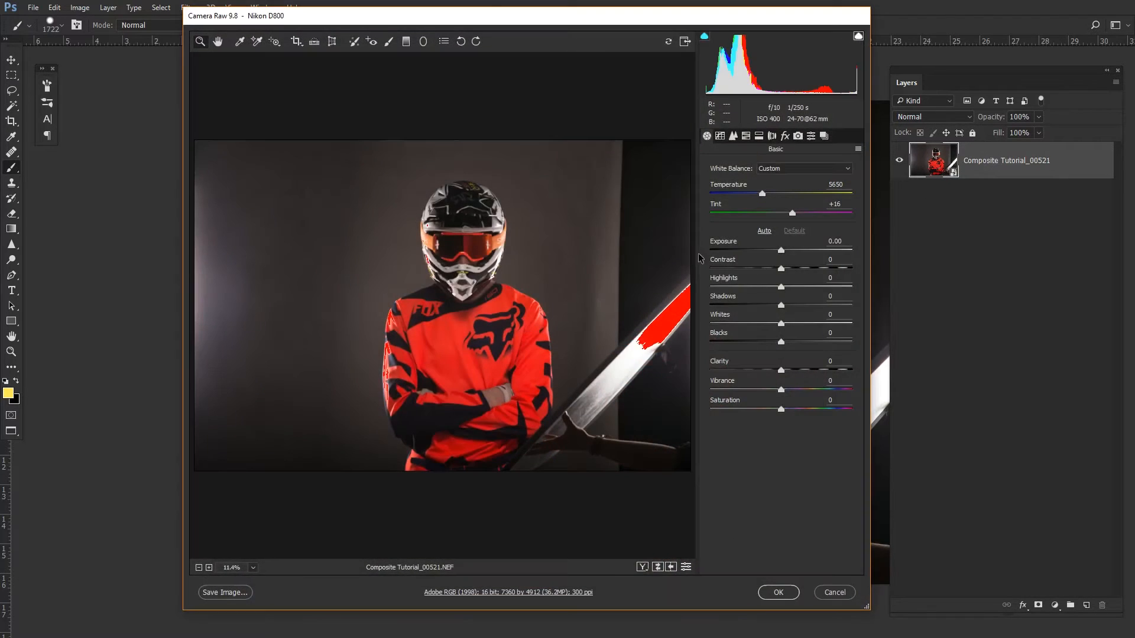
pyautogui.click(859, 152)
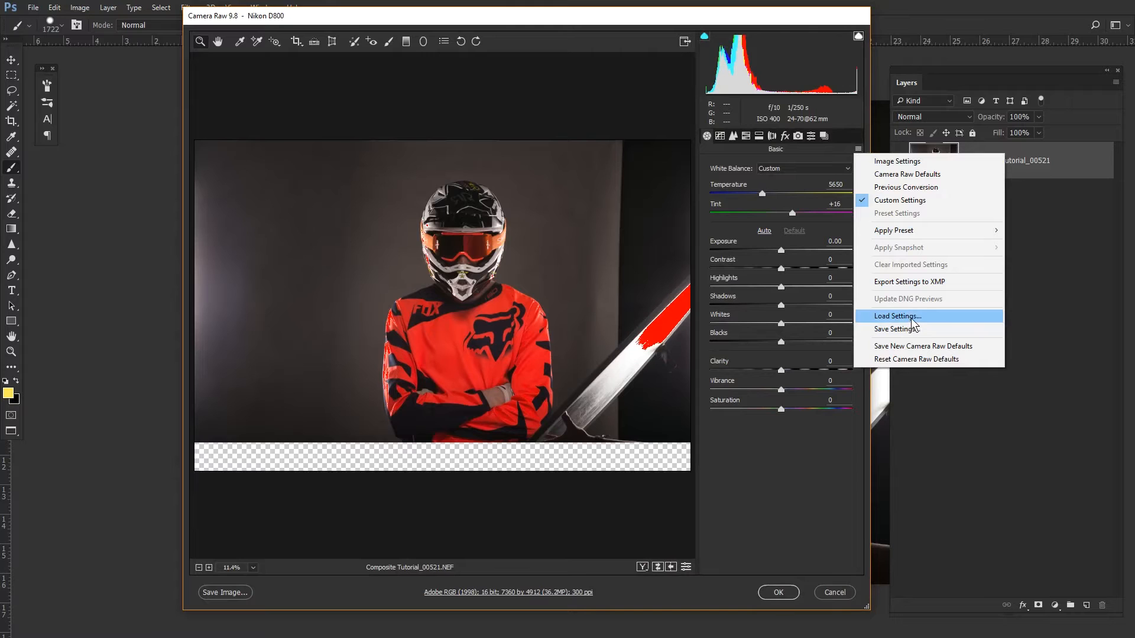
pyautogui.moveTo(915, 233)
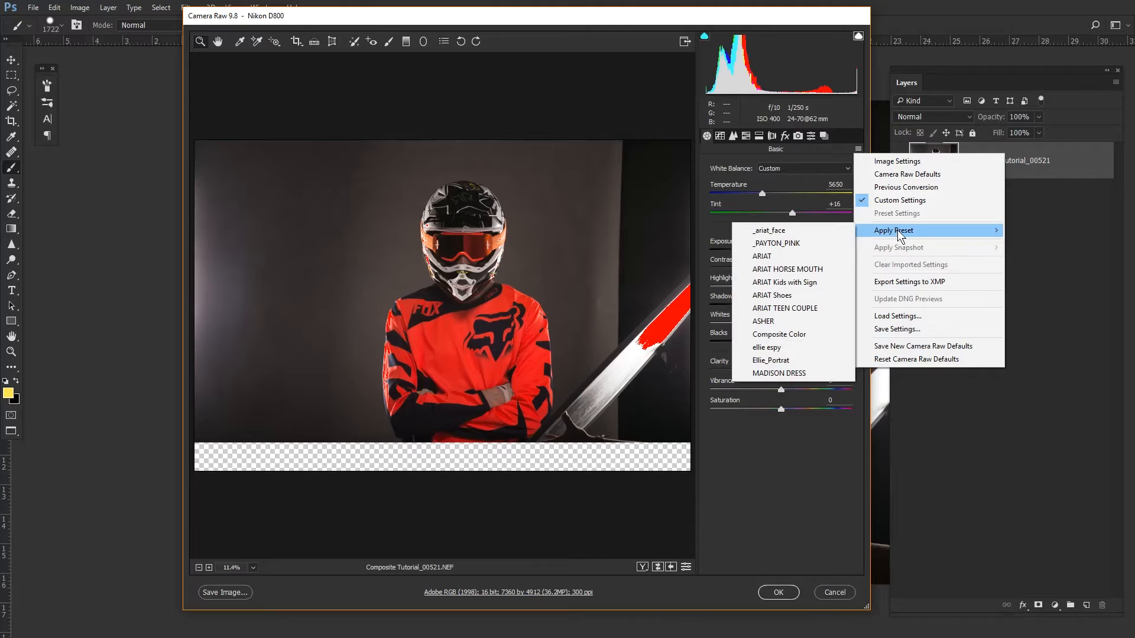
pyautogui.click(786, 335)
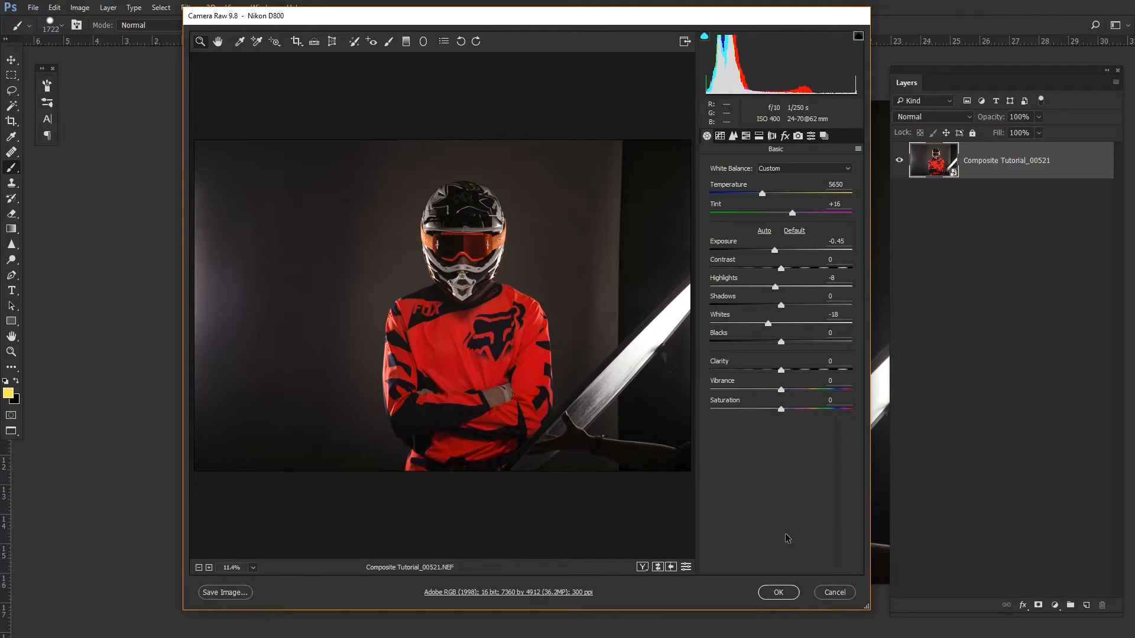
pyautogui.click(784, 598)
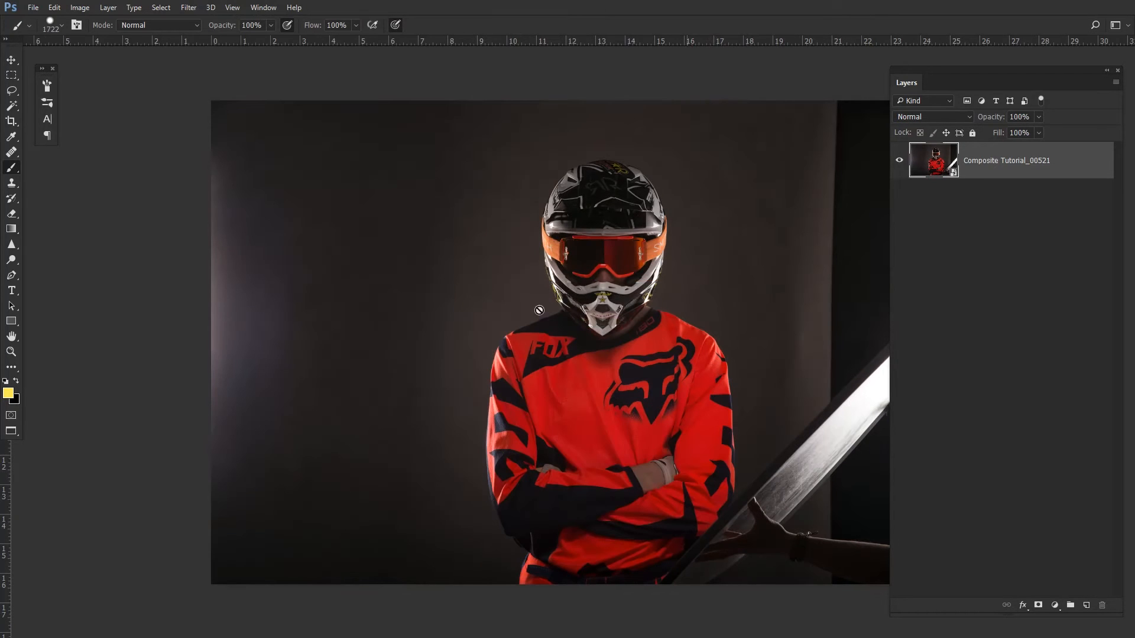
# - Switch to the Composite Tutorial_00522 document and apply the Composite Color preset in Camera Raw
pyautogui.hotkey('ctrl', 'Tab')
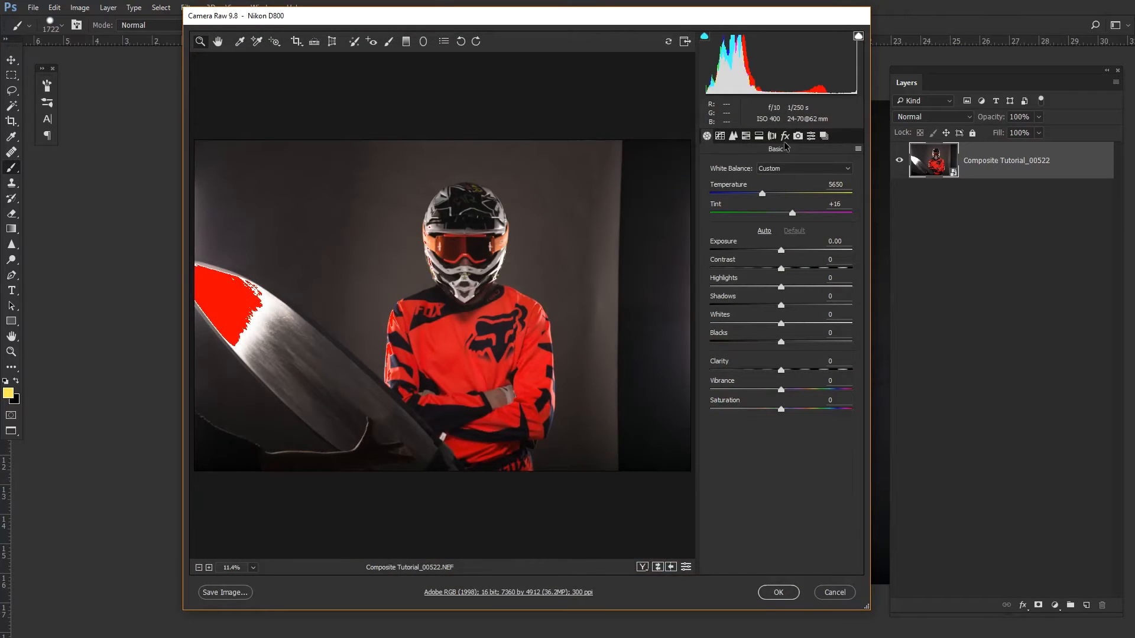
pyautogui.click(858, 149)
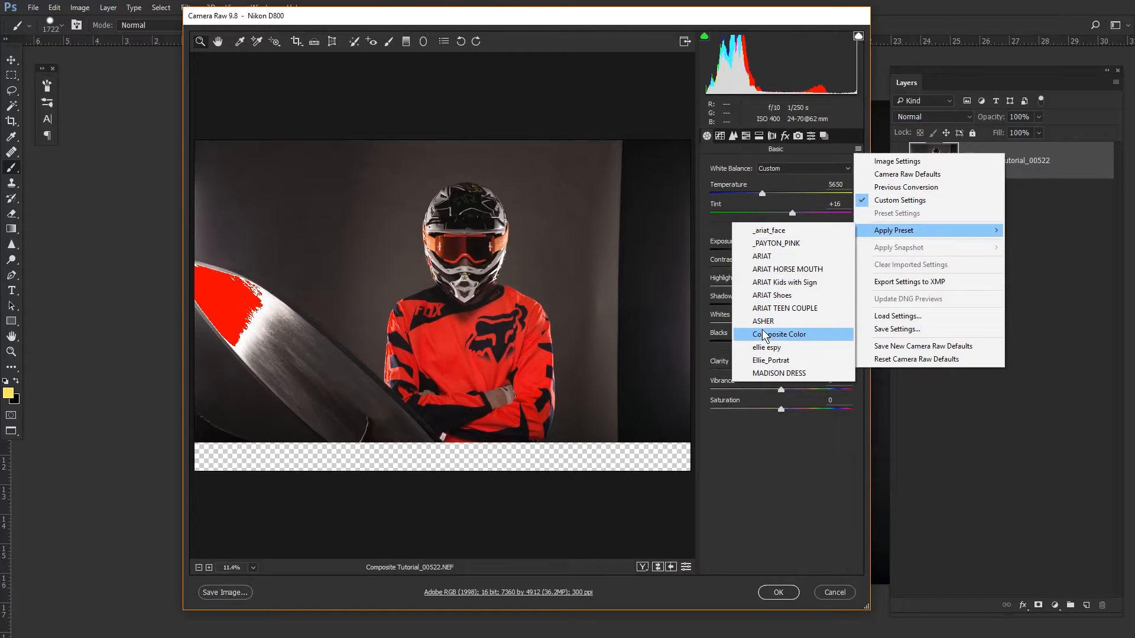
pyautogui.click(768, 335)
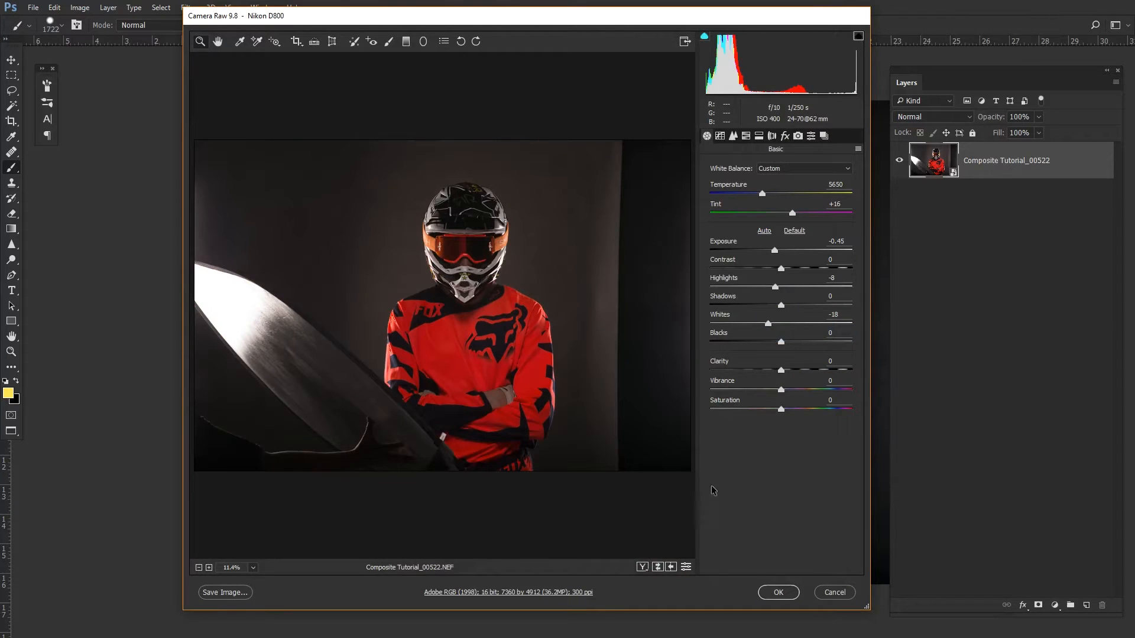
pyautogui.click(789, 596)
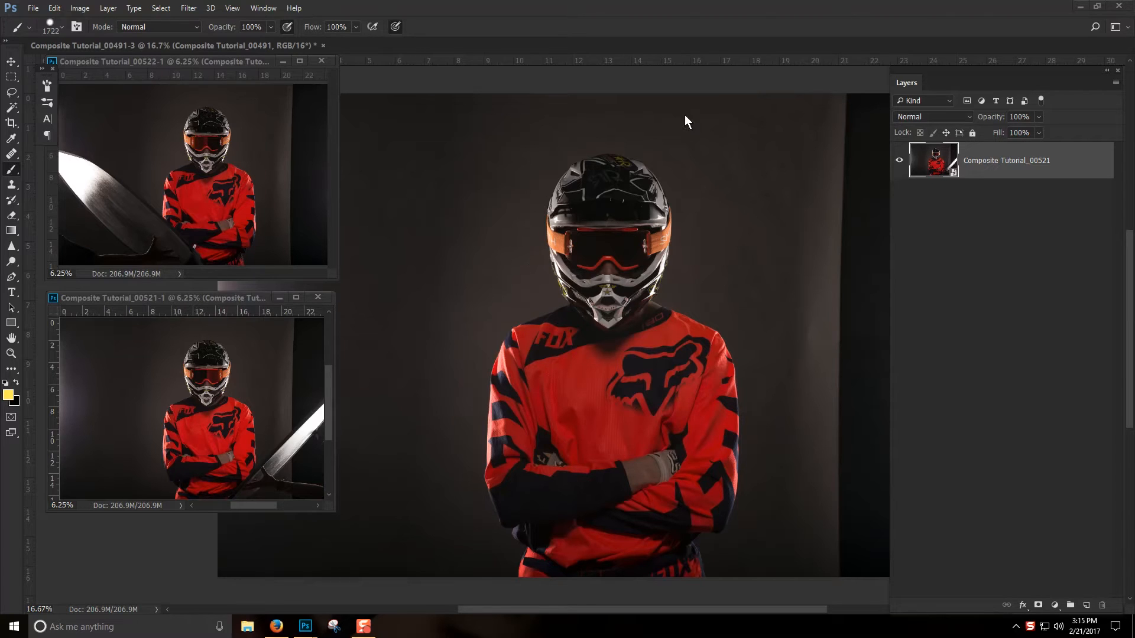
# - Reopen the Composite Tutorial_00521 smart object in Camera Raw and check its workflow options
pyautogui.doubleClick(940, 171)
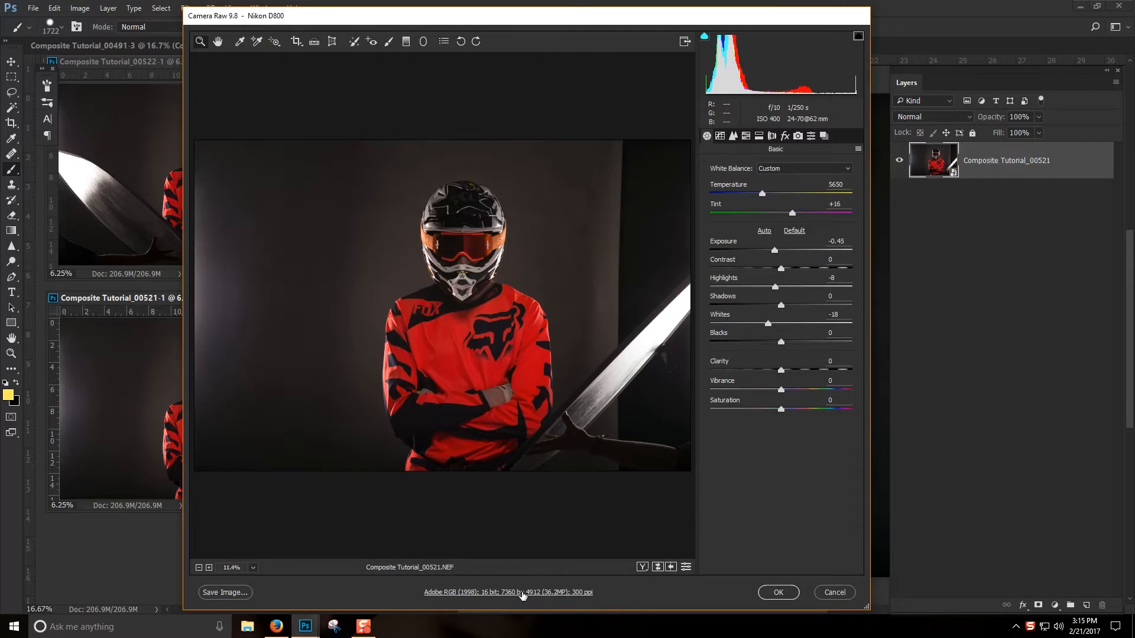
pyautogui.click(522, 592)
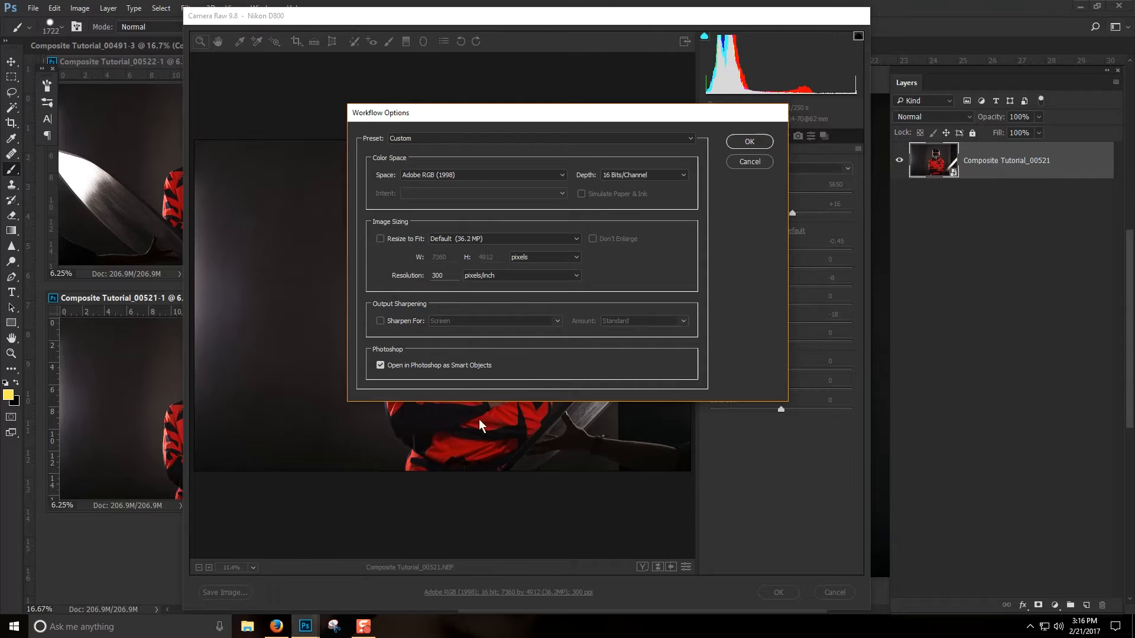
pyautogui.click(750, 142)
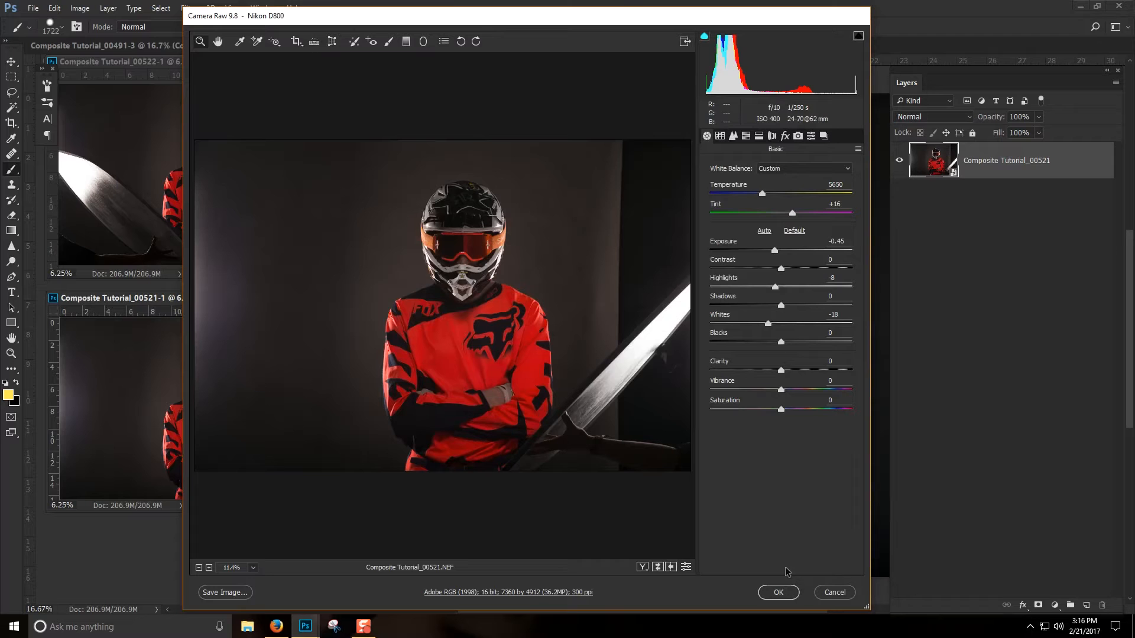
pyautogui.click(778, 592)
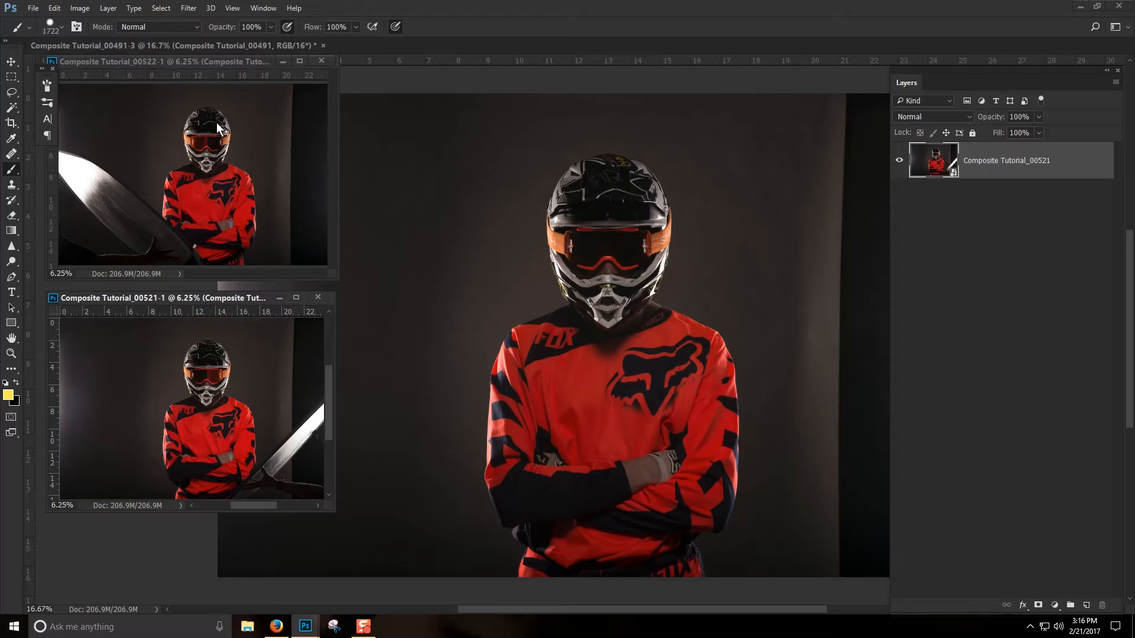
# - Drag the Composite Tutorial_00522 layer into the Composite Tutorial_00491 document
pyautogui.click(201, 65)
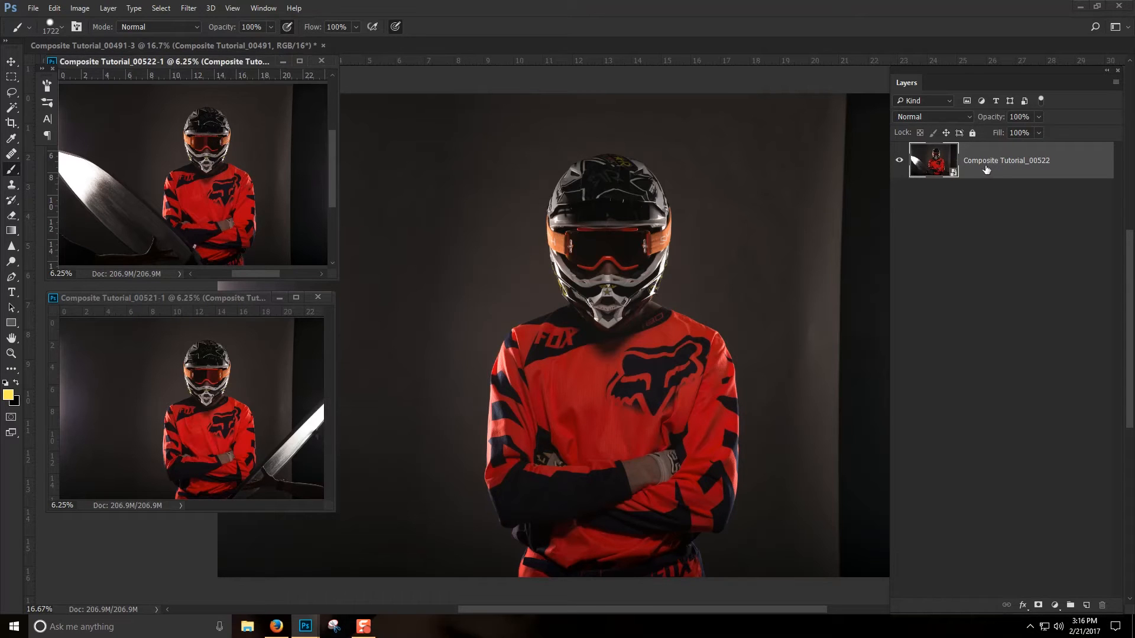
pyautogui.moveTo(1003, 167); pyautogui.dragTo(646, 492)
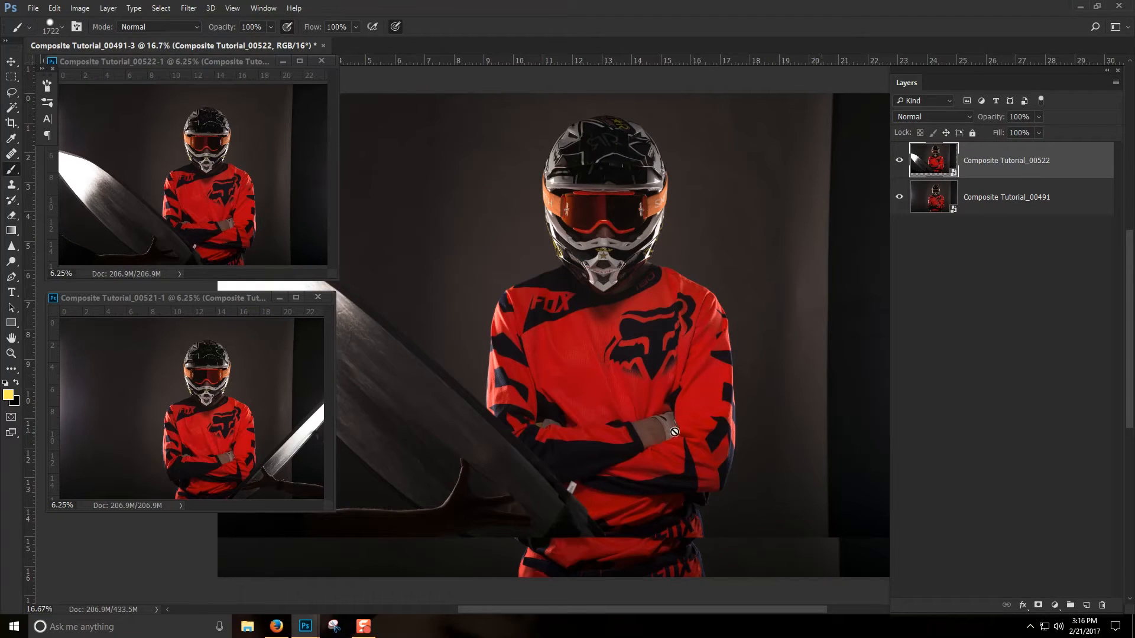
# - Undo the layer drag and drag the Composite Tutorial_00522 layer into the Composite Tutorial_00491 document again
pyautogui.hotkey('ctrl', 'z')
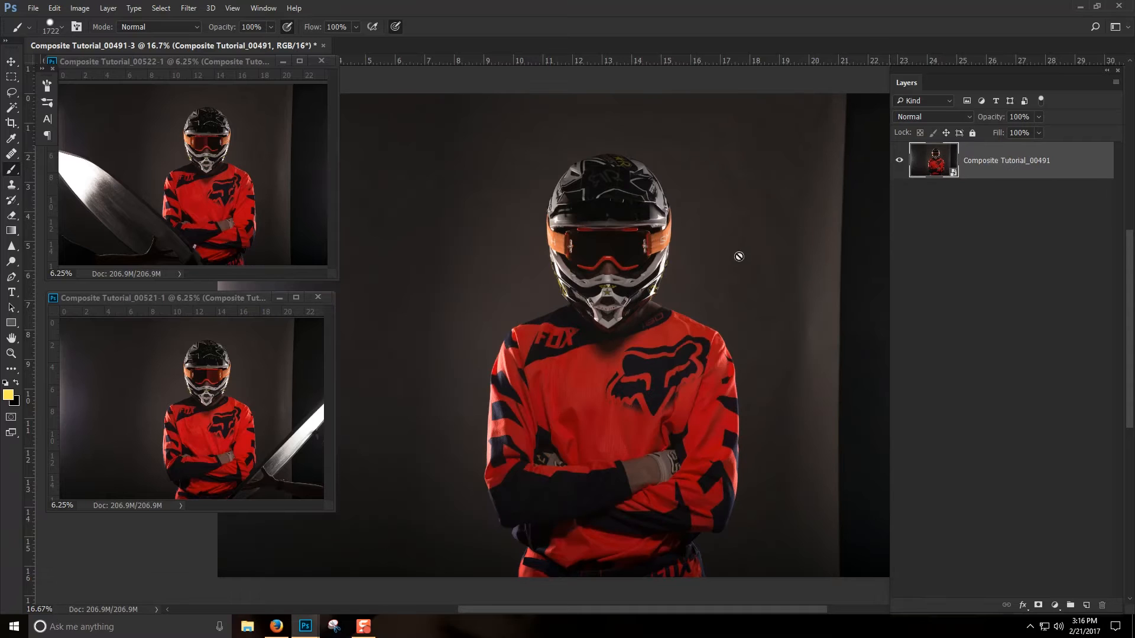
pyautogui.click(202, 62)
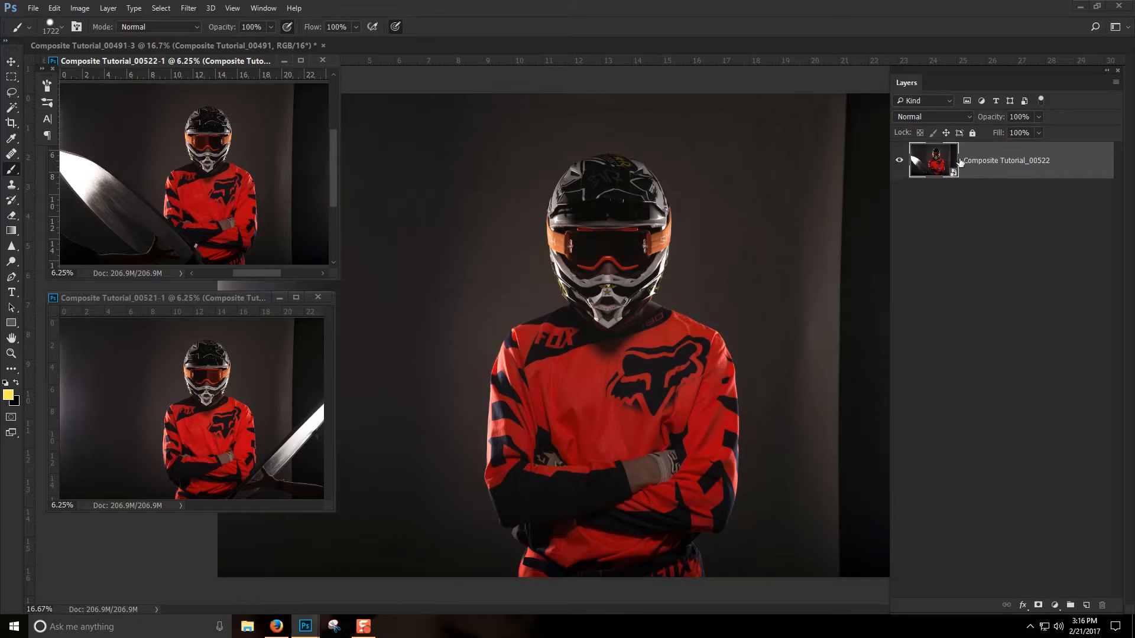
pyautogui.moveTo(949, 159); pyautogui.dragTo(650, 349)
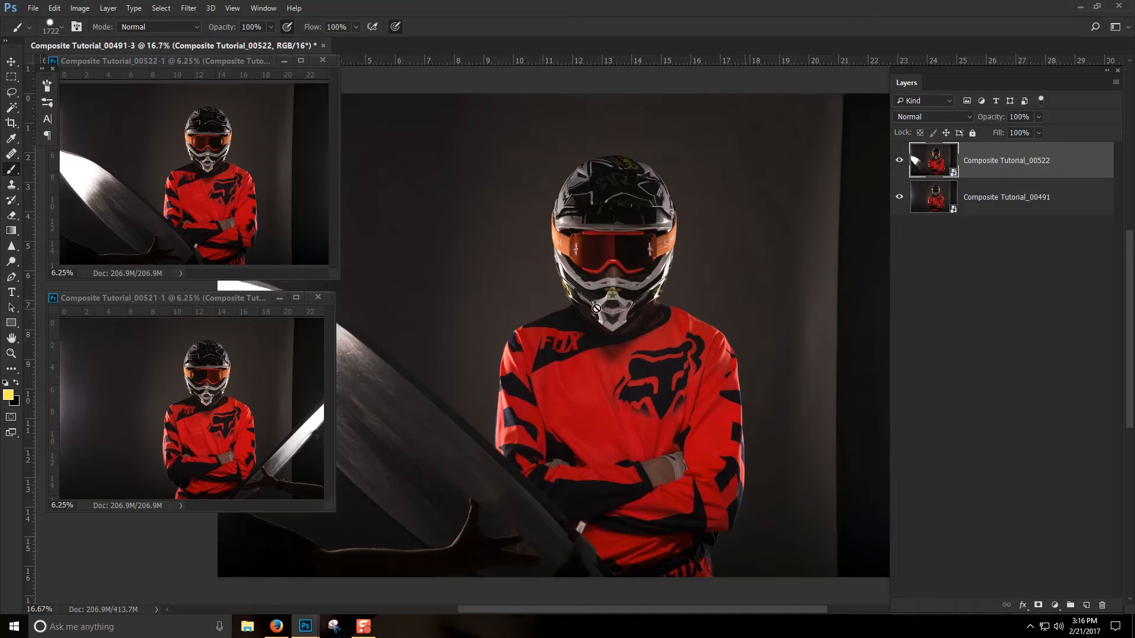
# - Toggle the Composite Tutorial_00522 layer's visibility to compare, and drag the Composite Tutorial_00521 layer into the Composite Tutorial_00491 document
pyautogui.click(900, 161)
pyautogui.click(900, 161)
pyautogui.click(900, 161)
pyautogui.click(899, 163)
pyautogui.click(899, 162)
pyautogui.click(899, 163)
pyautogui.click(237, 298)
pyautogui.moveTo(1011, 153); pyautogui.dragTo(532, 248)
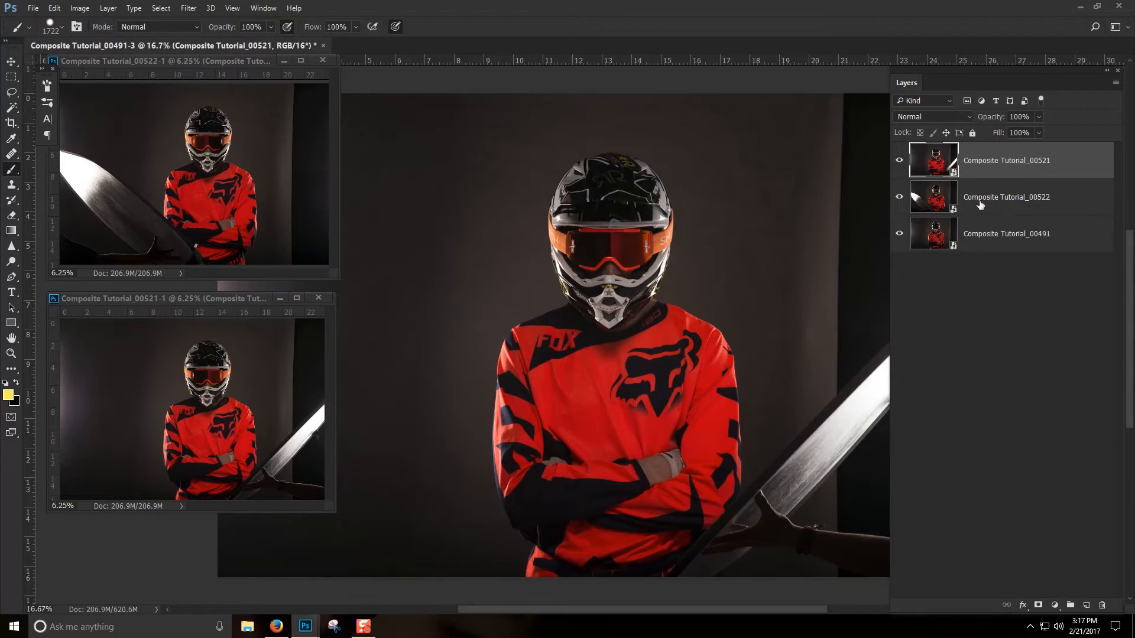
# - Rename the Composite Tutorial_00522 layer as right reflection
pyautogui.doubleClick(1005, 197)
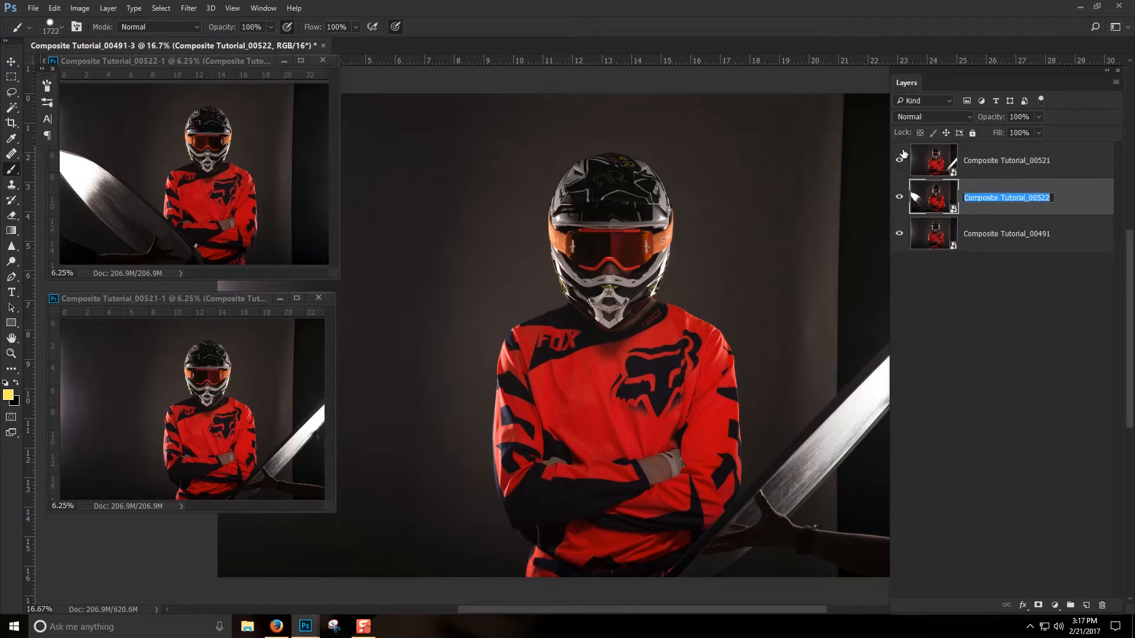
pyautogui.write('right reflection')
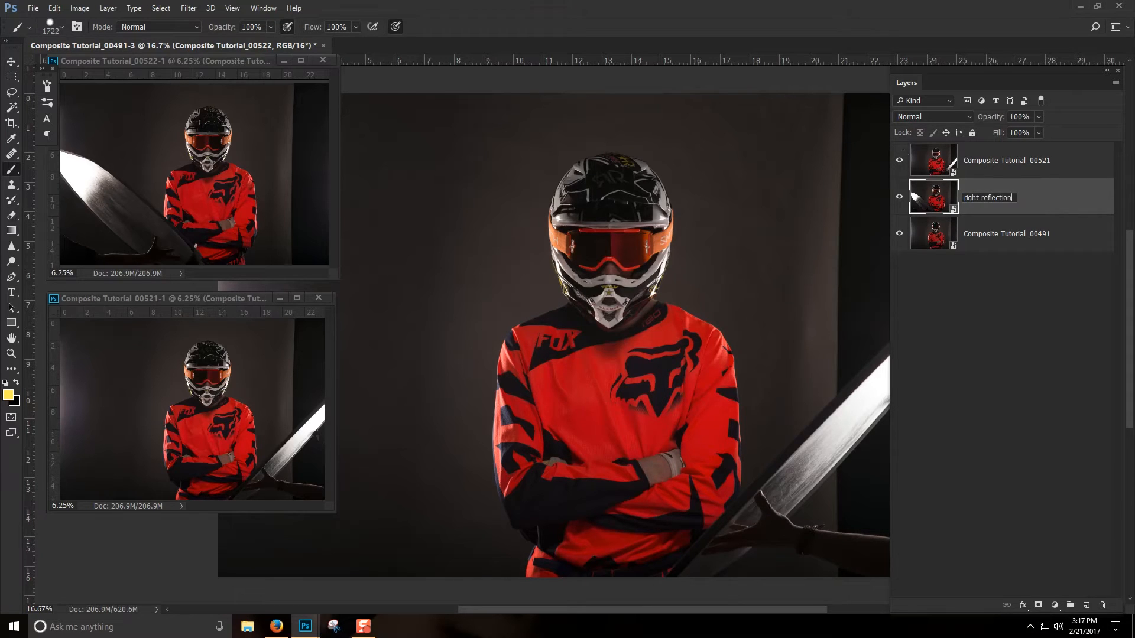
pyautogui.press('Return')
# - Toggle the top layer's visibility and rename the middle reflection layer as left reflection
pyautogui.click(900, 161)
pyautogui.click(900, 160)
pyautogui.doubleClick(985, 199)
pyautogui.write('lef')
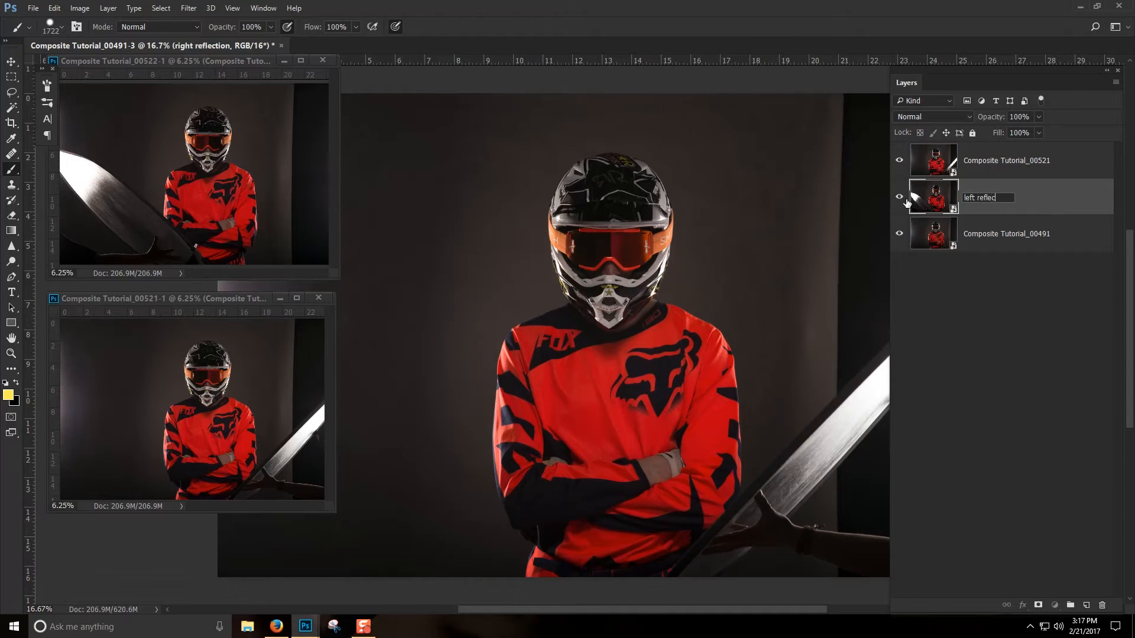
pyautogui.write('t reflection')
pyautogui.press('Return')
# - Rename the Composite Tutorial_00521 layer as right reflection
pyautogui.doubleClick(1027, 169)
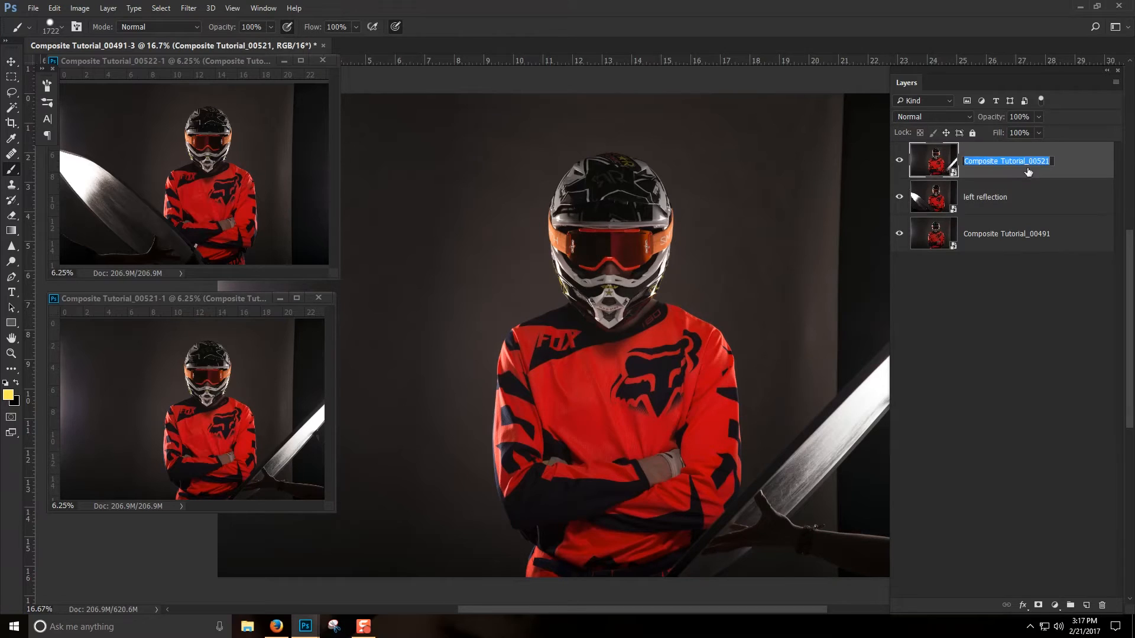
pyautogui.write('right reflection')
pyautogui.press('Return')
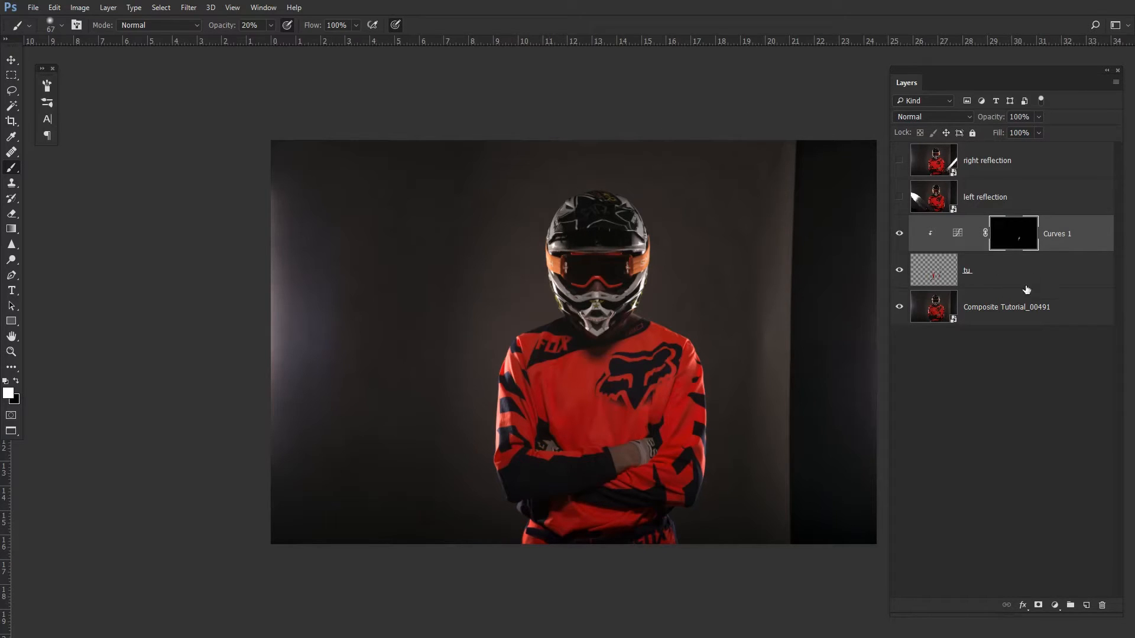
# - Toggle the fu layer's visibility to check its effect on the image
pyautogui.click(900, 275)
pyautogui.click(900, 272)
pyautogui.moveTo(637, 280); pyautogui.dragTo(578, 268)
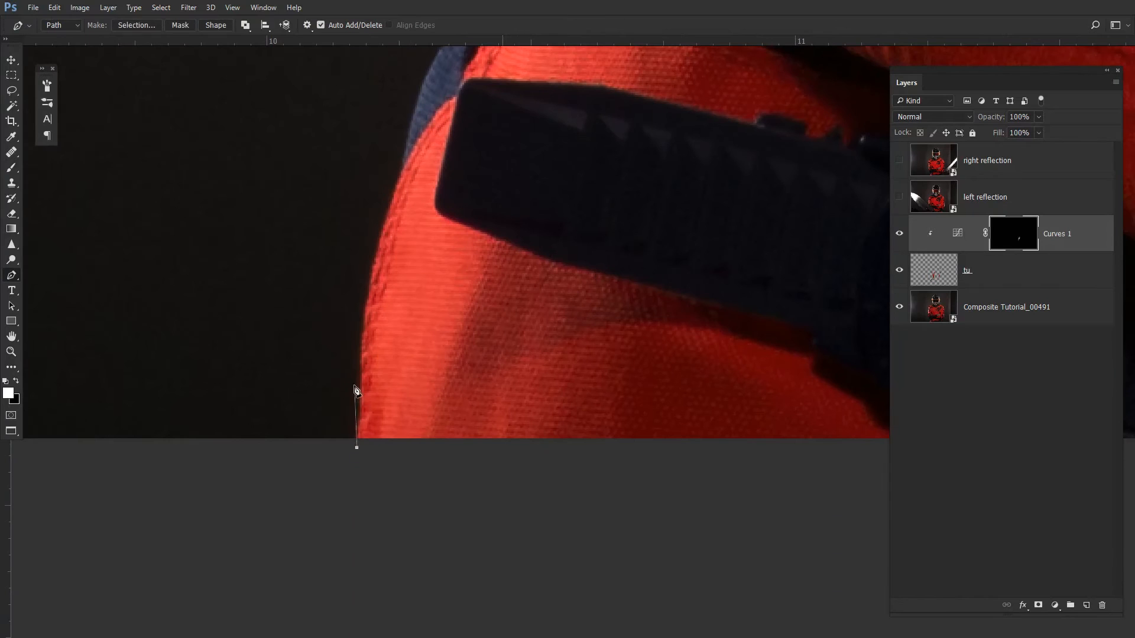
# - Trace a Pen tool path around the rider's outline, along the jersey sides, shoulders and helmet edge
pyautogui.click(363, 320)
pyautogui.click(372, 276)
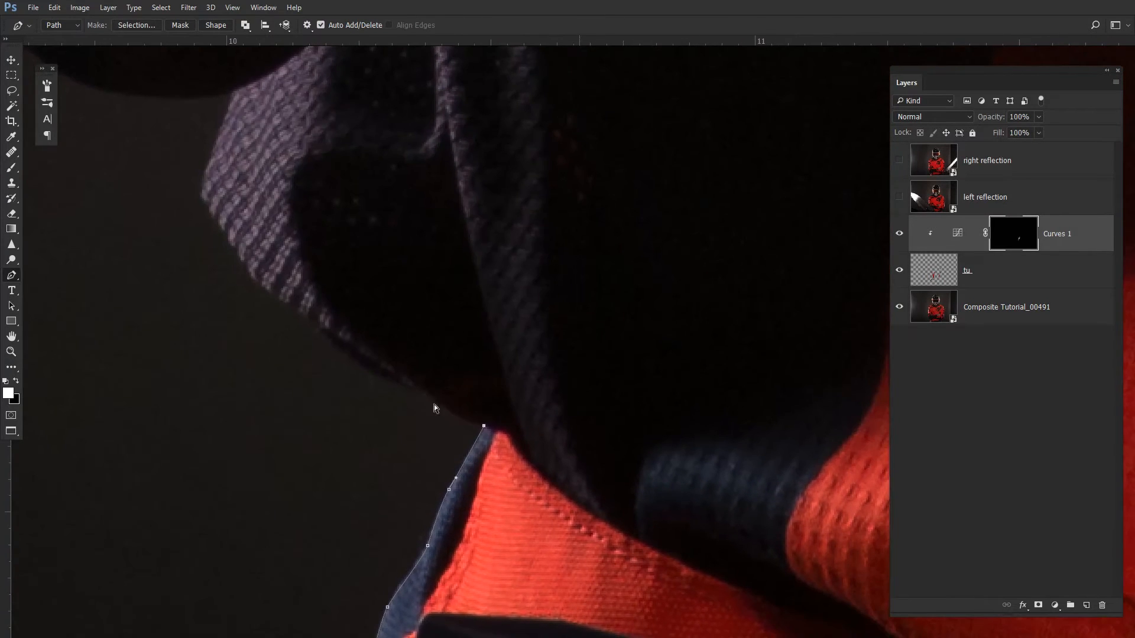
pyautogui.click(339, 348)
pyautogui.click(289, 305)
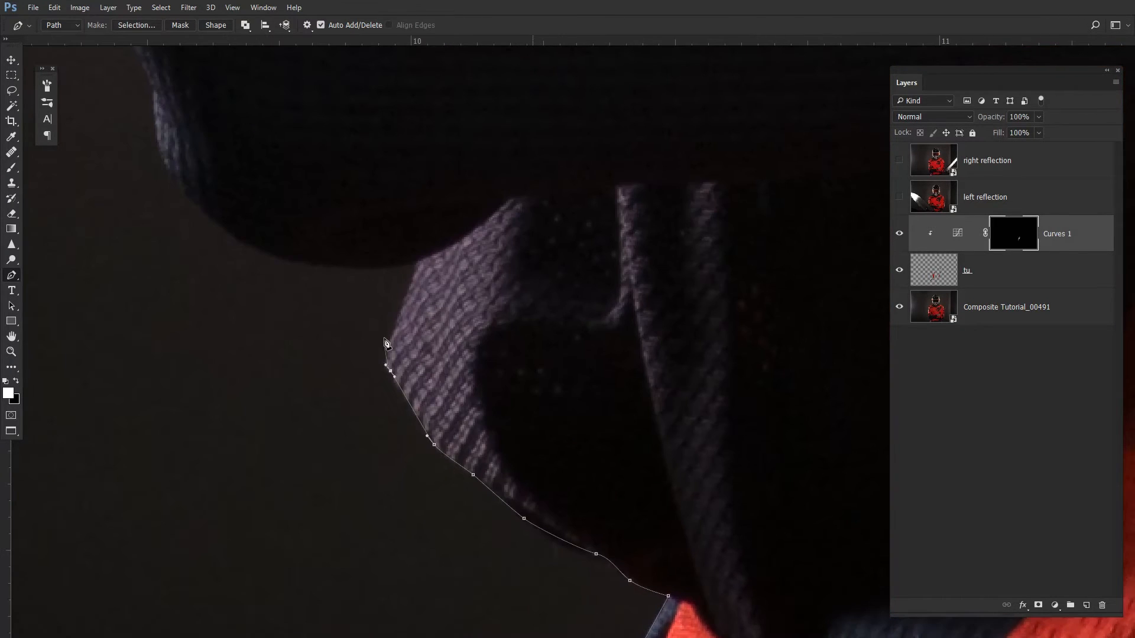
pyautogui.click(271, 253)
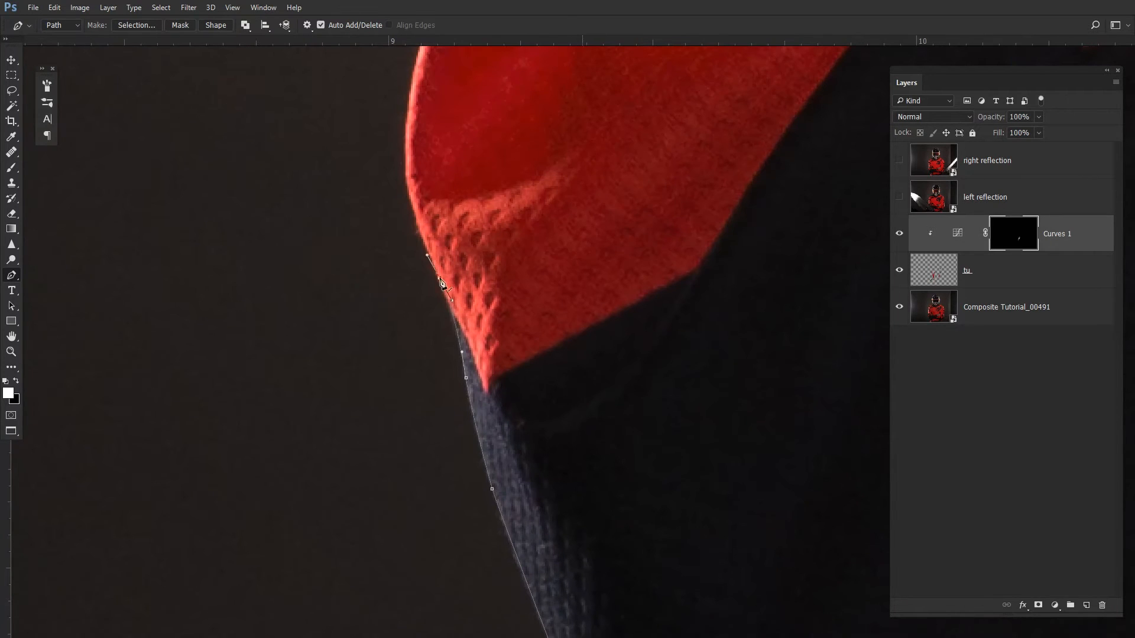
pyautogui.click(477, 302)
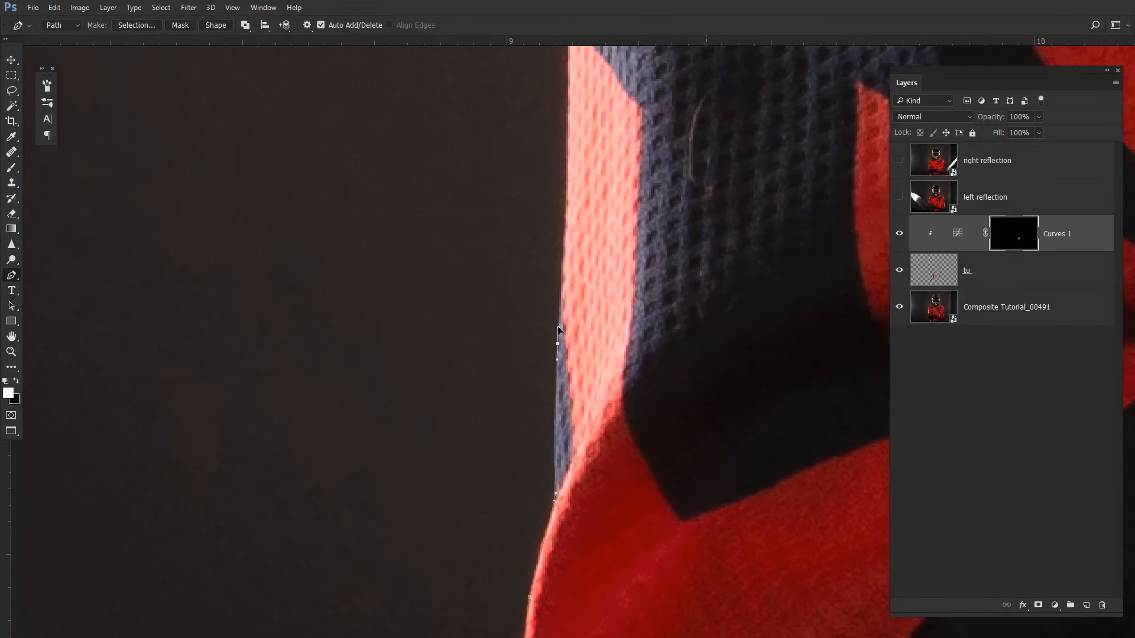
pyautogui.click(583, 318)
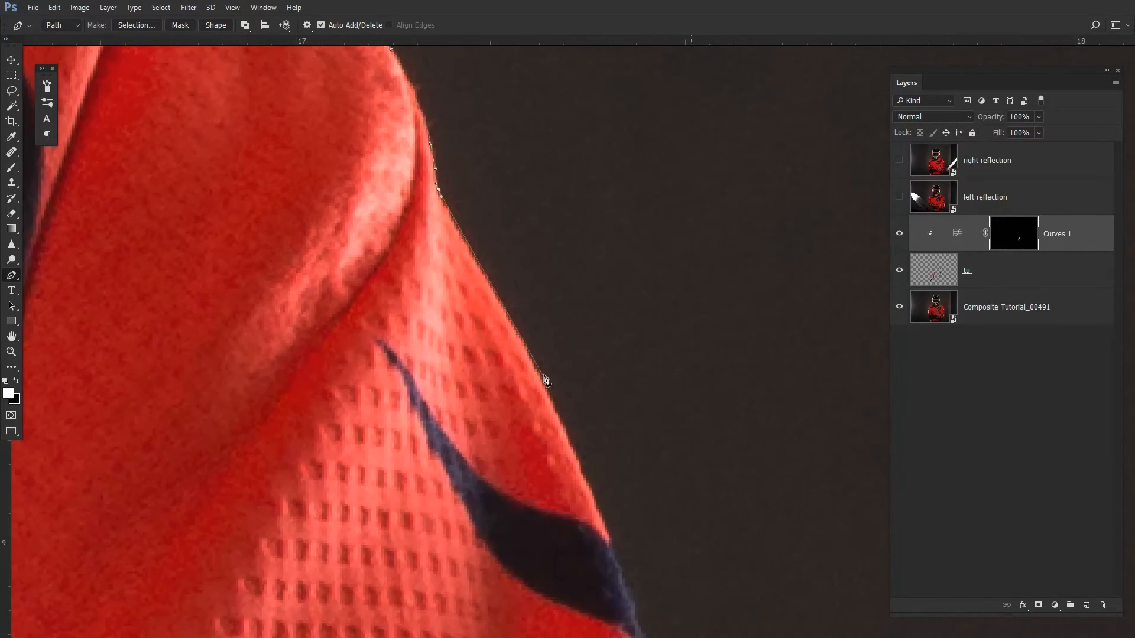
pyautogui.moveTo(544, 377); pyautogui.dragTo(560, 409)
pyautogui.moveTo(616, 573); pyautogui.dragTo(629, 607)
pyautogui.moveTo(602, 563); pyautogui.dragTo(386, 83)
pyautogui.moveTo(454, 274); pyautogui.dragTo(461, 325)
pyautogui.moveTo(484, 327); pyautogui.dragTo(477, 256)
pyautogui.moveTo(476, 508); pyautogui.dragTo(481, 538)
pyautogui.moveTo(492, 596); pyautogui.dragTo(527, 114)
pyautogui.moveTo(562, 447); pyautogui.dragTo(467, 114)
pyautogui.moveTo(493, 484); pyautogui.dragTo(483, 153)
pyautogui.moveTo(487, 536); pyautogui.dragTo(488, 564)
pyautogui.moveTo(489, 606); pyautogui.dragTo(501, 185)
pyautogui.moveTo(480, 497); pyautogui.dragTo(442, 270)
pyautogui.moveTo(439, 467); pyautogui.dragTo(396, 209)
pyautogui.moveTo(402, 242); pyautogui.dragTo(400, 271)
pyautogui.moveTo(408, 514); pyautogui.dragTo(396, 231)
pyautogui.moveTo(378, 383); pyautogui.dragTo(374, 453)
pyautogui.moveTo(379, 502); pyautogui.dragTo(384, 171)
pyautogui.moveTo(350, 518); pyautogui.dragTo(343, 563)
pyautogui.moveTo(352, 566); pyautogui.dragTo(393, 155)
pyautogui.moveTo(331, 410); pyautogui.dragTo(389, 176)
pyautogui.moveTo(299, 441); pyautogui.dragTo(354, 257)
pyautogui.moveTo(340, 309); pyautogui.dragTo(333, 327)
pyautogui.moveTo(216, 509); pyautogui.dragTo(527, 275)
pyautogui.moveTo(393, 330); pyautogui.dragTo(315, 326)
pyautogui.moveTo(202, 289); pyautogui.dragTo(94, 289)
pyautogui.moveTo(93, 290); pyautogui.dragTo(711, 362)
pyautogui.click(633, 362)
pyautogui.moveTo(430, 558); pyautogui.dragTo(410, 576)
pyautogui.moveTo(430, 533); pyautogui.dragTo(415, 190)
pyautogui.click(384, 247)
pyautogui.moveTo(461, 352); pyautogui.dragTo(470, 371)
pyautogui.moveTo(557, 464); pyautogui.dragTo(564, 477)
pyautogui.moveTo(451, 288); pyautogui.dragTo(455, 303)
pyautogui.moveTo(455, 308); pyautogui.dragTo(404, 112)
pyautogui.moveTo(448, 381); pyautogui.dragTo(452, 402)
pyautogui.moveTo(454, 414); pyautogui.dragTo(409, 180)
pyautogui.moveTo(448, 350); pyautogui.dragTo(454, 364)
pyautogui.click(477, 420)
pyautogui.moveTo(479, 434); pyautogui.dragTo(1117, 455)
pyautogui.moveTo(75, 450); pyautogui.dragTo(827, 376)
pyautogui.click(476, 370)
pyautogui.scroll(-3, 375, 329)
pyautogui.moveTo(374, 329); pyautogui.dragTo(453, 359)
pyautogui.moveTo(452, 236); pyautogui.dragTo(426, 311)
pyautogui.moveTo(508, 437); pyautogui.dragTo(471, 248)
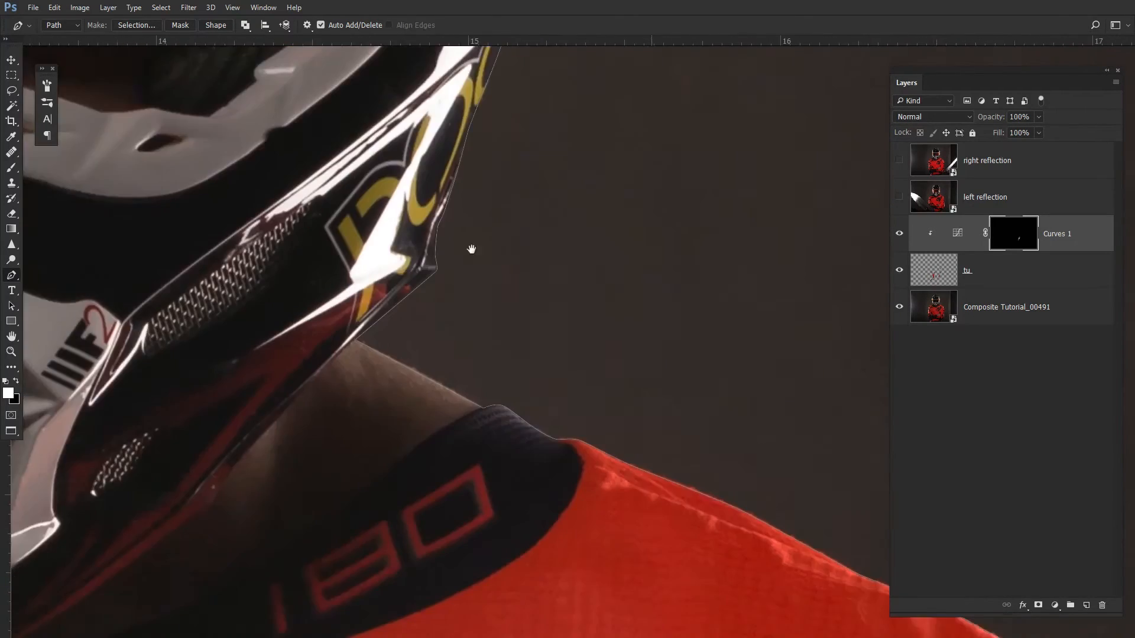
pyautogui.moveTo(473, 425); pyautogui.dragTo(424, 195)
pyautogui.moveTo(473, 508); pyautogui.dragTo(562, 356)
# - Trace a Pen tool path along the goggle frame's left side and lower edge over the nose
pyautogui.hotkey('ctrl', '0')
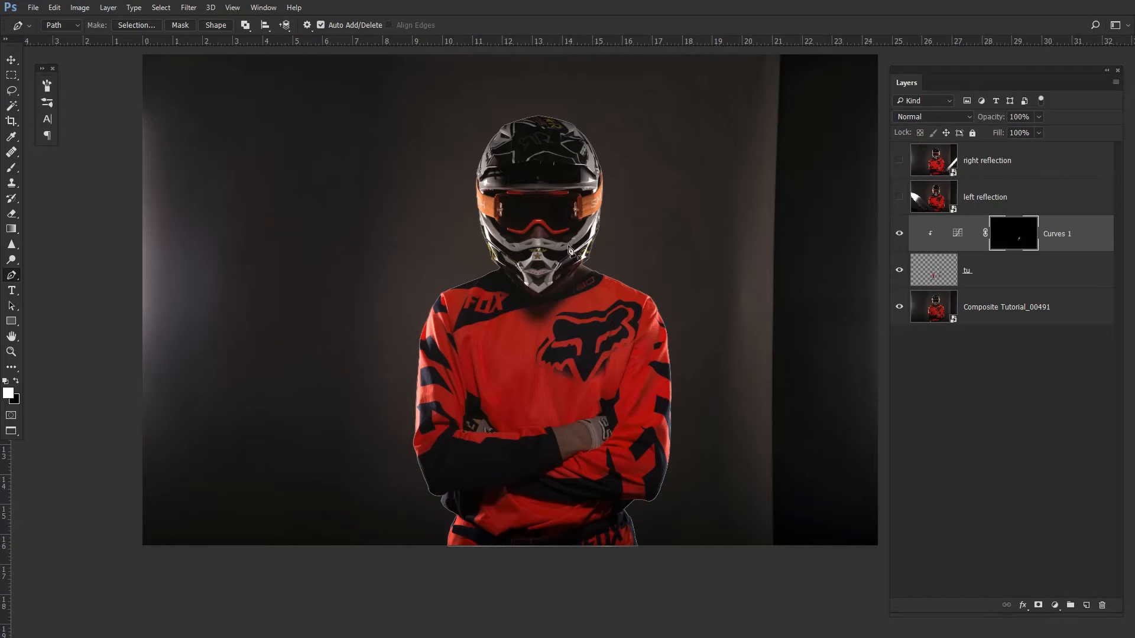
pyautogui.moveTo(516, 201); pyautogui.dragTo(615, 240)
pyautogui.moveTo(588, 187); pyautogui.dragTo(556, 216)
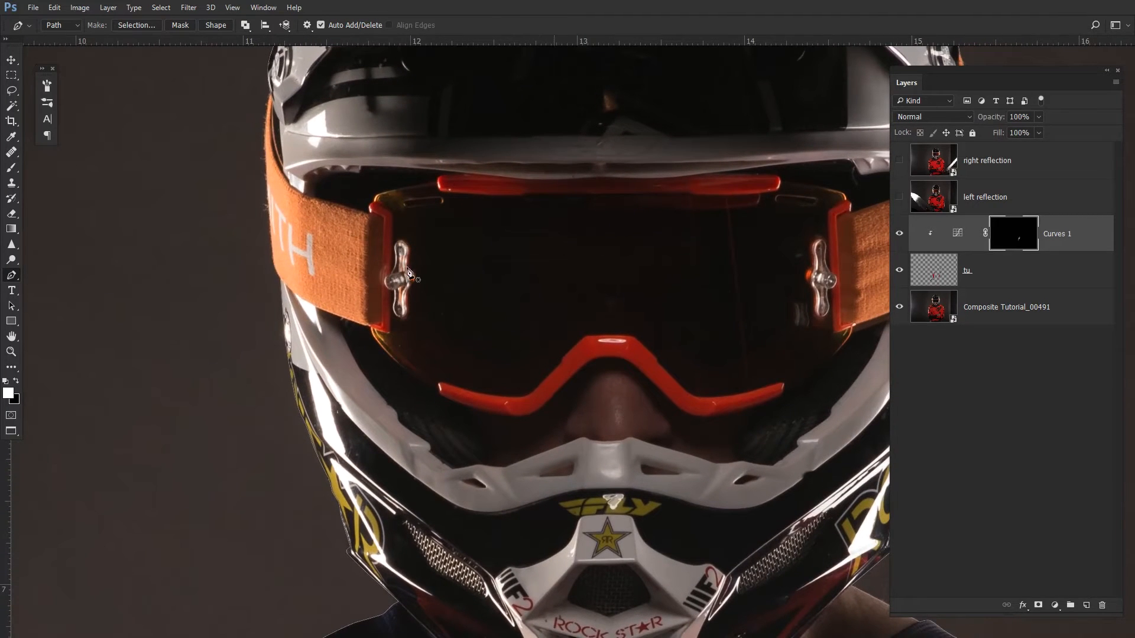
pyautogui.moveTo(764, 255); pyautogui.dragTo(646, 277)
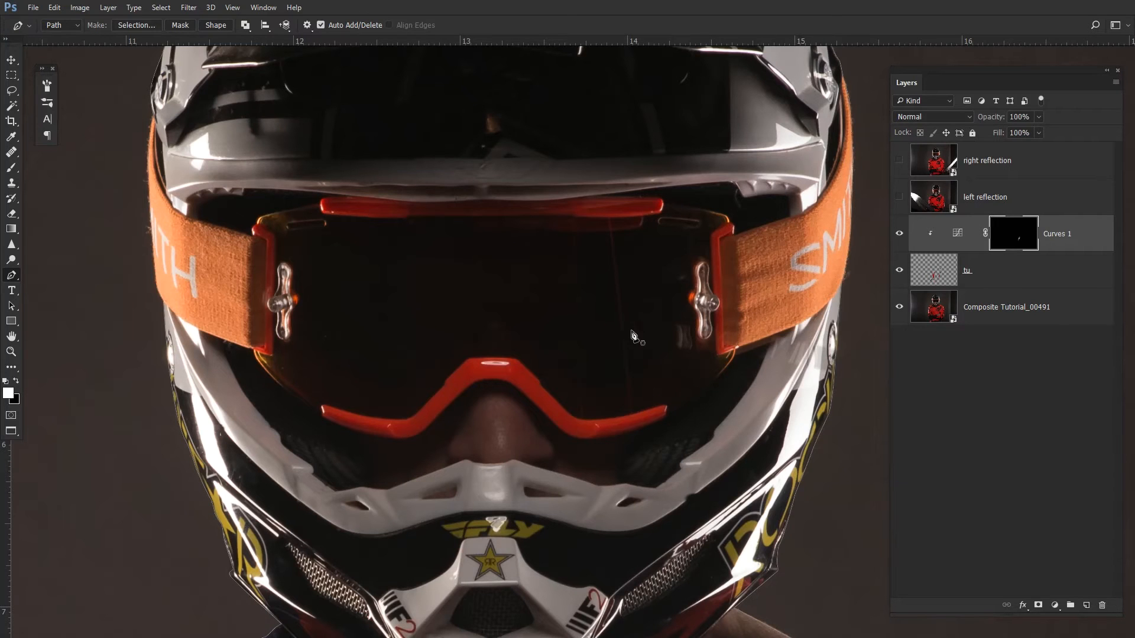
pyautogui.moveTo(262, 221); pyautogui.dragTo(331, 223)
pyautogui.moveTo(431, 167); pyautogui.dragTo(388, 174)
pyautogui.click(507, 155)
pyautogui.click(395, 197)
pyautogui.moveTo(626, 216); pyautogui.dragTo(660, 220)
pyautogui.moveTo(732, 220); pyautogui.dragTo(318, 244)
pyautogui.moveTo(323, 243); pyautogui.dragTo(328, 240)
pyautogui.moveTo(333, 229); pyautogui.dragTo(339, 230)
pyautogui.moveTo(721, 230); pyautogui.dragTo(740, 231)
pyautogui.moveTo(790, 210); pyautogui.dragTo(324, 184)
pyautogui.moveTo(529, 205); pyautogui.dragTo(560, 206)
pyautogui.moveTo(793, 207); pyautogui.dragTo(825, 209)
pyautogui.moveTo(839, 209); pyautogui.dragTo(372, 238)
pyautogui.moveTo(448, 223); pyautogui.dragTo(453, 219)
pyautogui.moveTo(462, 186); pyautogui.dragTo(463, 184)
pyautogui.moveTo(682, 220); pyautogui.dragTo(706, 225)
pyautogui.moveTo(660, 308); pyautogui.dragTo(658, 317)
pyautogui.moveTo(671, 558); pyautogui.dragTo(523, 411)
pyautogui.click(495, 356)
pyautogui.click(498, 427)
pyautogui.click(491, 421)
pyautogui.moveTo(509, 603); pyautogui.dragTo(497, 429)
pyautogui.click(545, 409)
pyautogui.click(571, 401)
pyautogui.moveTo(561, 452); pyautogui.dragTo(584, 356)
pyautogui.moveTo(555, 378); pyautogui.dragTo(519, 424)
pyautogui.moveTo(461, 477); pyautogui.dragTo(581, 307)
pyautogui.moveTo(501, 359); pyautogui.dragTo(476, 375)
pyautogui.click(424, 402)
pyautogui.click(425, 370)
pyautogui.moveTo(388, 372); pyautogui.dragTo(370, 377)
pyautogui.moveTo(195, 428); pyautogui.dragTo(498, 266)
pyautogui.moveTo(444, 243); pyautogui.dragTo(621, 254)
pyautogui.click(584, 198)
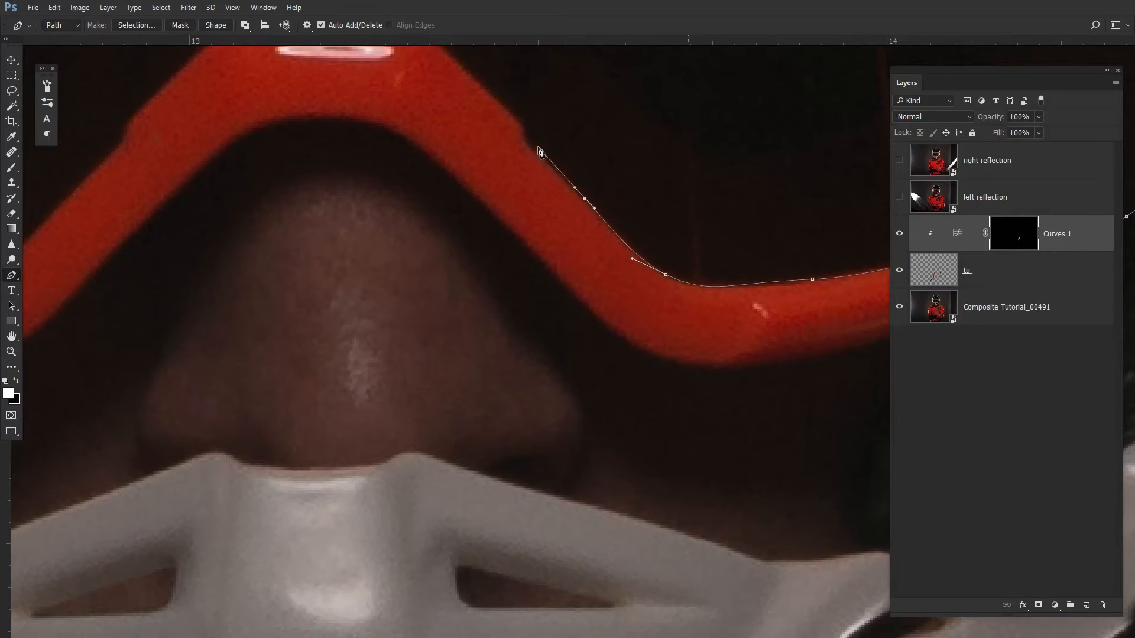
# - Continue the Pen path along the goggle frame's lower edge across the nose to the frame's right side
pyautogui.click(529, 144)
pyautogui.moveTo(517, 121); pyautogui.dragTo(513, 115)
pyautogui.moveTo(516, 101); pyautogui.dragTo(668, 286)
pyautogui.moveTo(583, 223); pyautogui.dragTo(575, 216)
pyautogui.moveTo(476, 211); pyautogui.dragTo(373, 219)
pyautogui.moveTo(303, 285); pyautogui.dragTo(289, 297)
pyautogui.moveTo(343, 259); pyautogui.dragTo(513, 135)
pyautogui.moveTo(448, 184); pyautogui.dragTo(447, 192)
pyautogui.moveTo(437, 212); pyautogui.dragTo(430, 218)
pyautogui.moveTo(314, 333); pyautogui.dragTo(299, 343)
pyautogui.moveTo(204, 344); pyautogui.dragTo(141, 336)
pyautogui.moveTo(145, 334); pyautogui.dragTo(526, 395)
pyautogui.moveTo(400, 366); pyautogui.dragTo(348, 349)
pyautogui.moveTo(317, 345); pyautogui.dragTo(312, 349)
pyautogui.click(312, 378)
pyautogui.moveTo(159, 277); pyautogui.dragTo(352, 375)
pyautogui.moveTo(275, 295); pyautogui.dragTo(259, 265)
pyautogui.click(338, 267)
pyautogui.moveTo(354, 247); pyautogui.dragTo(380, 423)
pyautogui.click(364, 265)
pyautogui.moveTo(342, 229); pyautogui.dragTo(344, 431)
pyautogui.click(368, 195)
pyautogui.moveTo(352, 216); pyautogui.dragTo(354, 199)
pyautogui.click(346, 178)
pyautogui.click(315, 148)
pyautogui.click(306, 136)
pyautogui.click(273, 132)
pyautogui.moveTo(512, 143); pyautogui.dragTo(303, 247)
pyautogui.keyDown('ctrl'); pyautogui.click(340, 191); pyautogui.keyUp('ctrl')
pyautogui.moveTo(614, 214); pyautogui.dragTo(364, 249)
pyautogui.keyDown('ctrl'); pyautogui.click(439, 248); pyautogui.keyUp('ctrl')
pyautogui.moveTo(816, 260); pyautogui.dragTo(349, 242)
pyautogui.moveTo(832, 270); pyautogui.dragTo(357, 260)
pyautogui.keyDown('ctrl'); pyautogui.click(557, 197); pyautogui.keyUp('ctrl')
pyautogui.moveTo(643, 260); pyautogui.dragTo(372, 208)
pyautogui.keyDown('ctrl'); pyautogui.click(493, 229); pyautogui.keyUp('ctrl')
pyautogui.moveTo(561, 529); pyautogui.dragTo(492, 297)
pyautogui.moveTo(313, 587); pyautogui.dragTo(610, 194)
pyautogui.moveTo(458, 243); pyautogui.dragTo(666, 213)
pyautogui.keyDown('ctrl'); pyautogui.click(510, 358); pyautogui.keyUp('ctrl')
pyautogui.keyDown('ctrl'); pyautogui.click(470, 346); pyautogui.keyUp('ctrl')
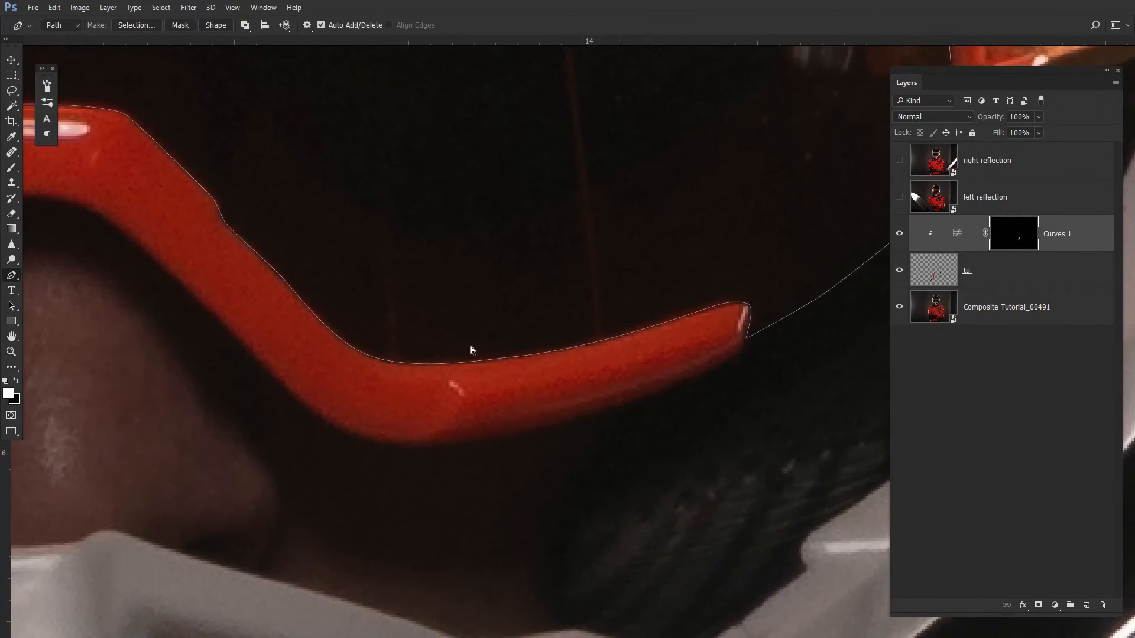
# - Extend the Pen path along the upper edge of the goggle frame's right arm toward the strap
pyautogui.moveTo(444, 325); pyautogui.dragTo(666, 458)
pyautogui.keyDown('ctrl'); pyautogui.click(435, 332); pyautogui.keyUp('ctrl')
pyautogui.keyDown('ctrl'); pyautogui.click(496, 302); pyautogui.keyUp('ctrl')
pyautogui.moveTo(189, 235); pyautogui.dragTo(587, 267)
pyautogui.moveTo(396, 429); pyautogui.dragTo(540, 261)
pyautogui.moveTo(328, 231); pyautogui.dragTo(600, 319)
pyautogui.moveTo(518, 284); pyautogui.dragTo(455, 279)
pyautogui.moveTo(565, 266); pyautogui.dragTo(431, 276)
pyautogui.moveTo(560, 245); pyautogui.dragTo(421, 287)
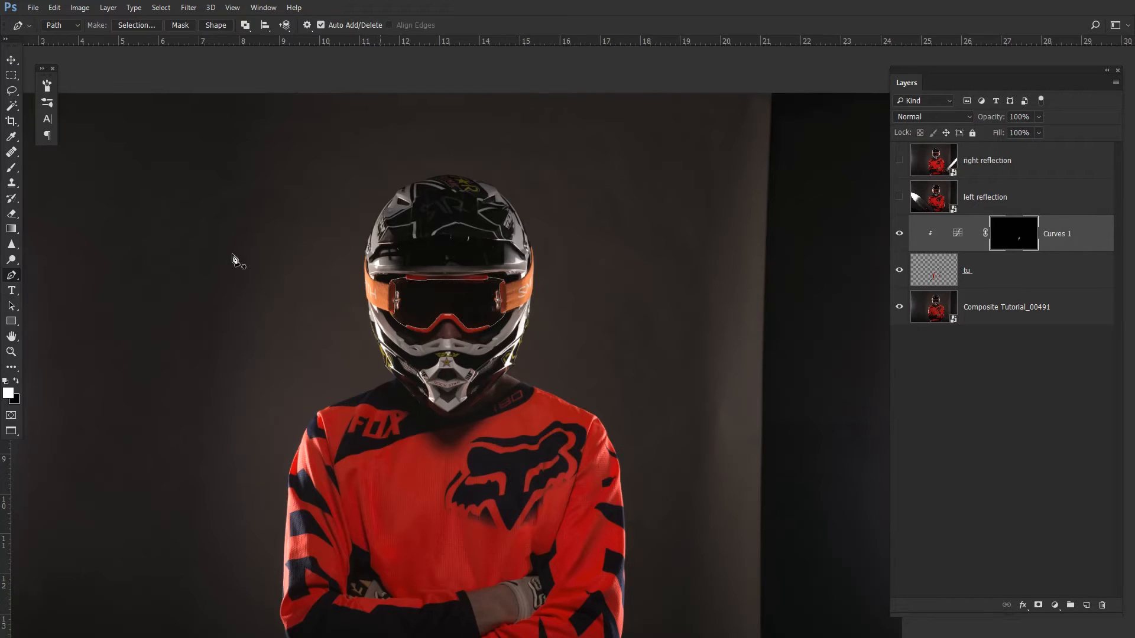
pyautogui.moveTo(0, 82); pyautogui.dragTo(615, 93)
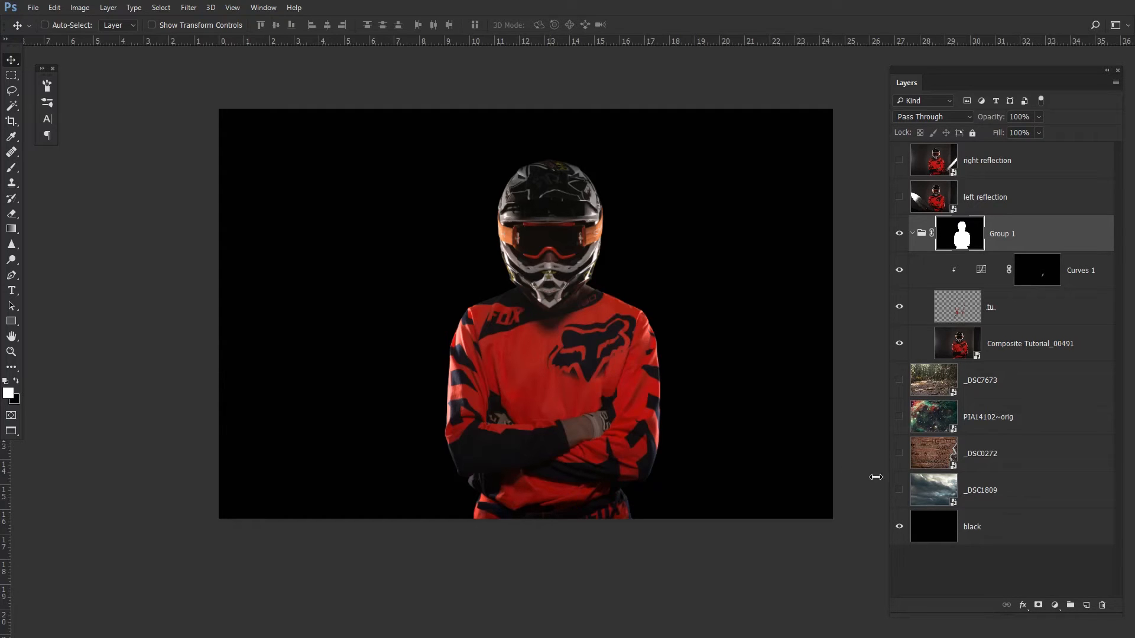
# - Toggle the background layers' visibility to compare the clouds, brick wall, space and forest backdrops behind the rider
pyautogui.click(899, 492)
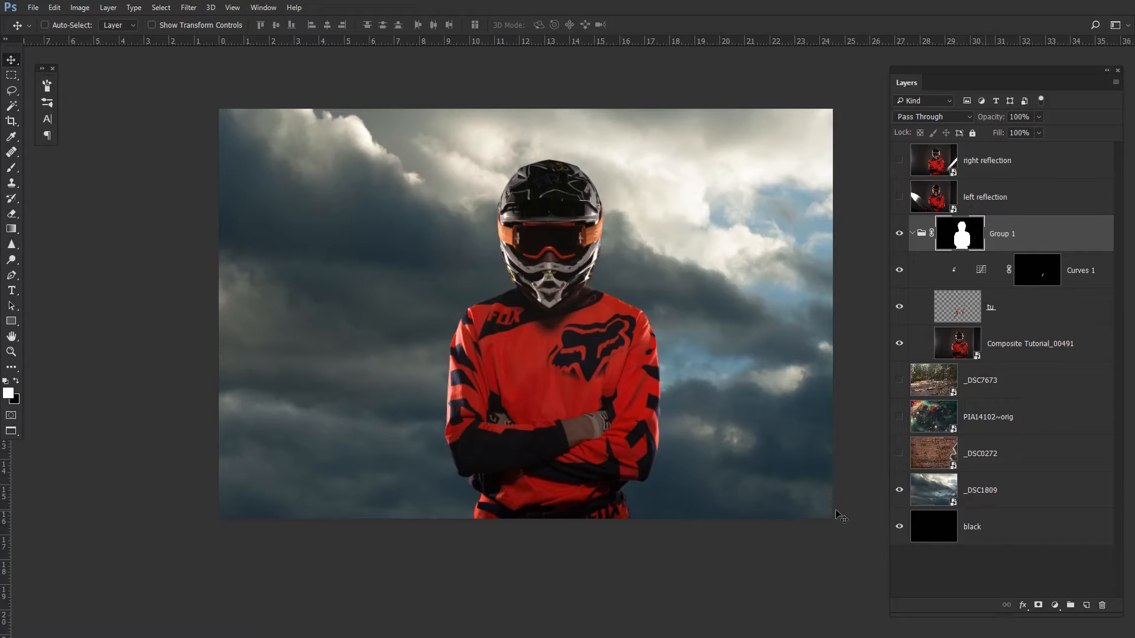
pyautogui.click(898, 454)
pyautogui.click(899, 490)
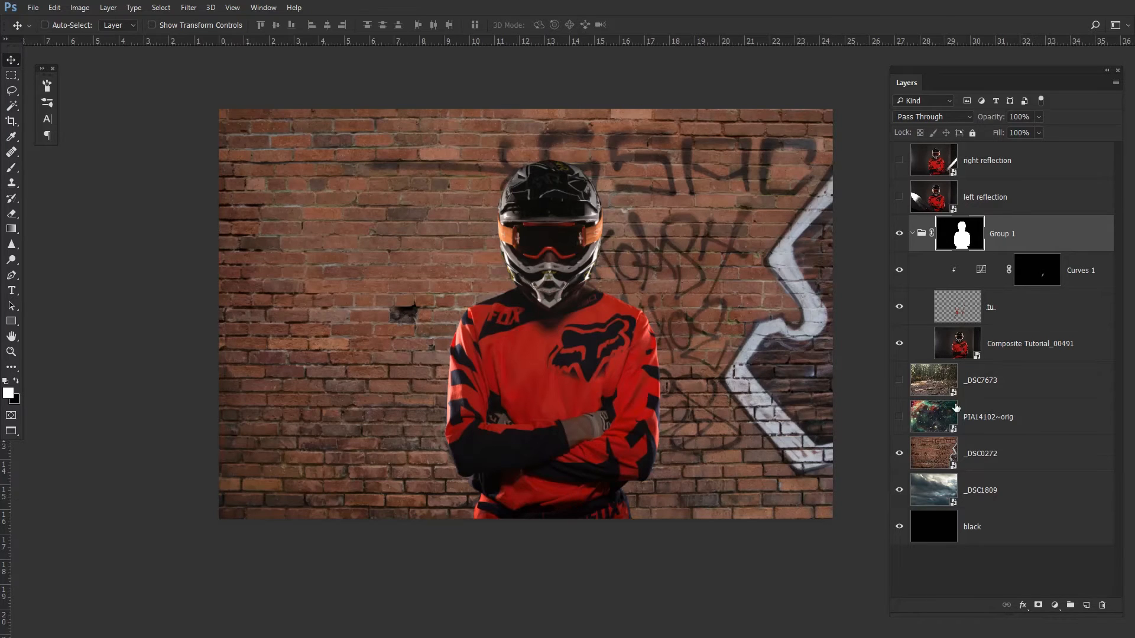
pyautogui.click(899, 417)
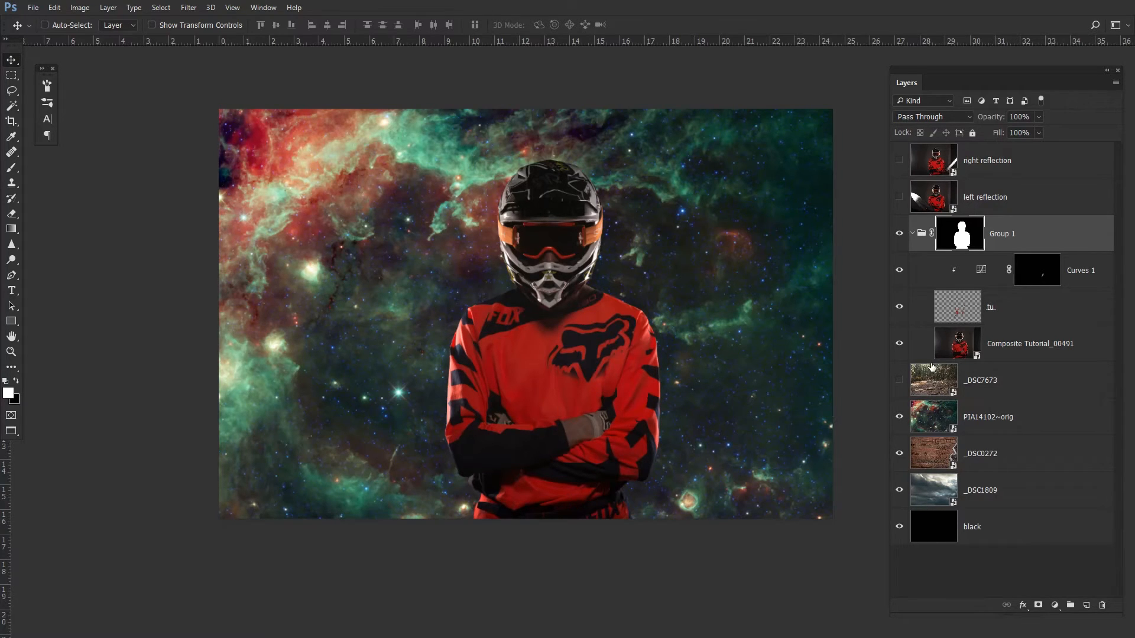
pyautogui.click(900, 382)
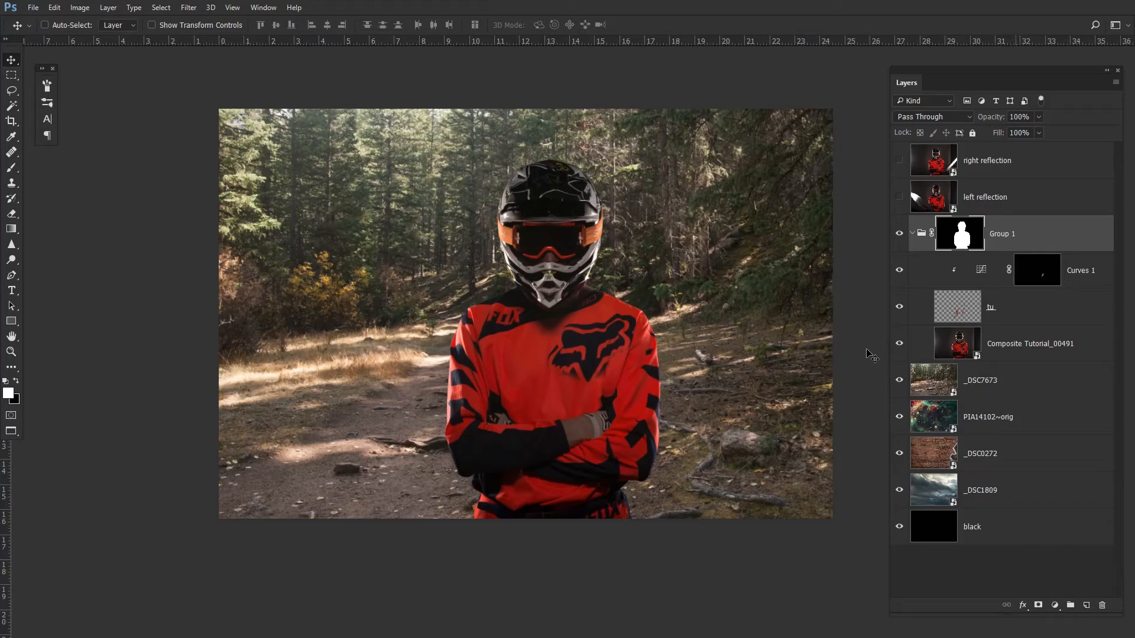
pyautogui.moveTo(899, 381); pyautogui.dragTo(899, 458)
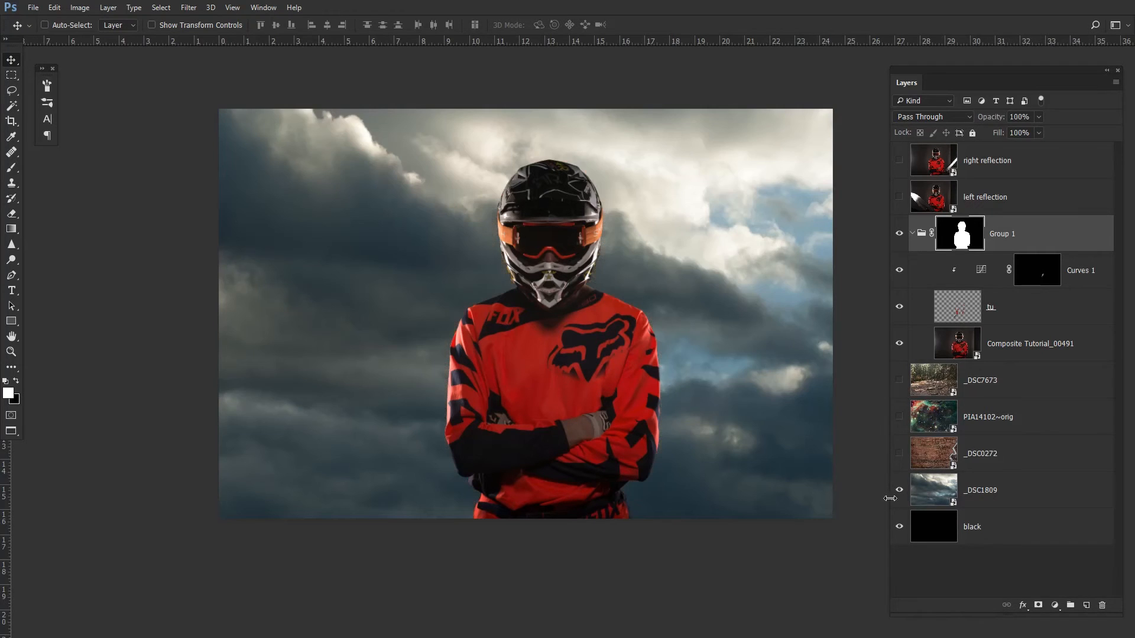
pyautogui.click(899, 454)
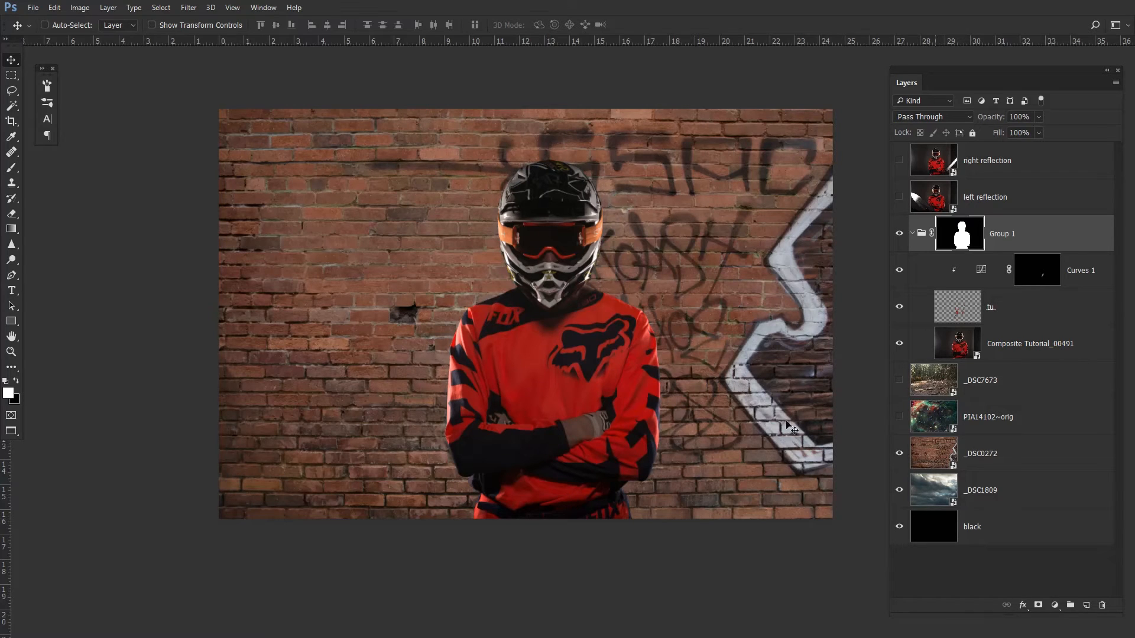
pyautogui.click(899, 380)
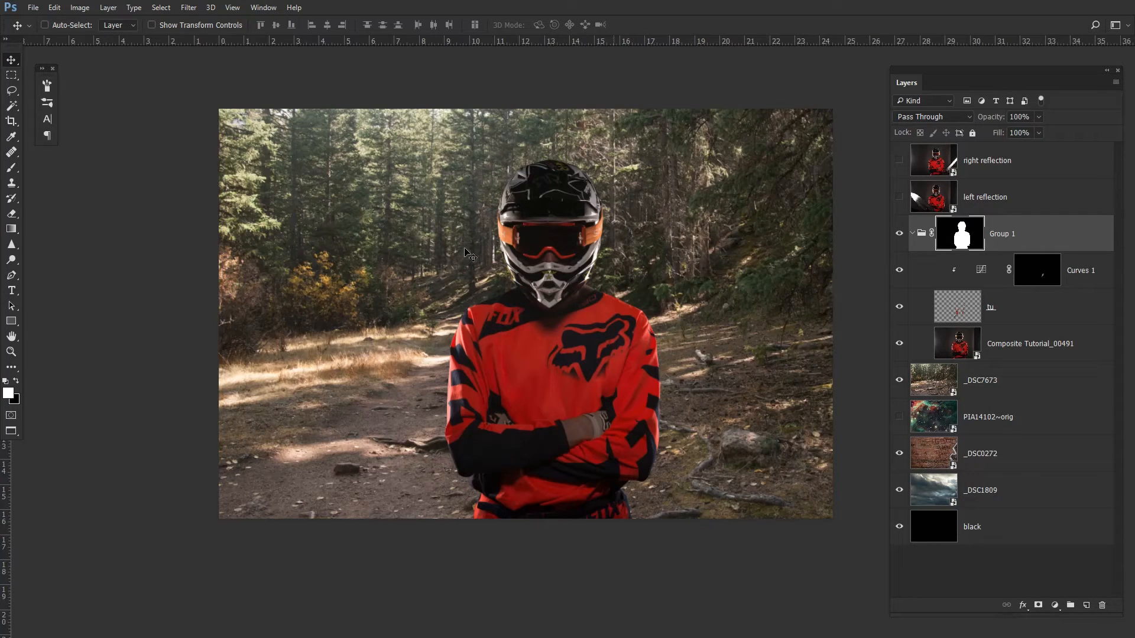
pyautogui.click(899, 380)
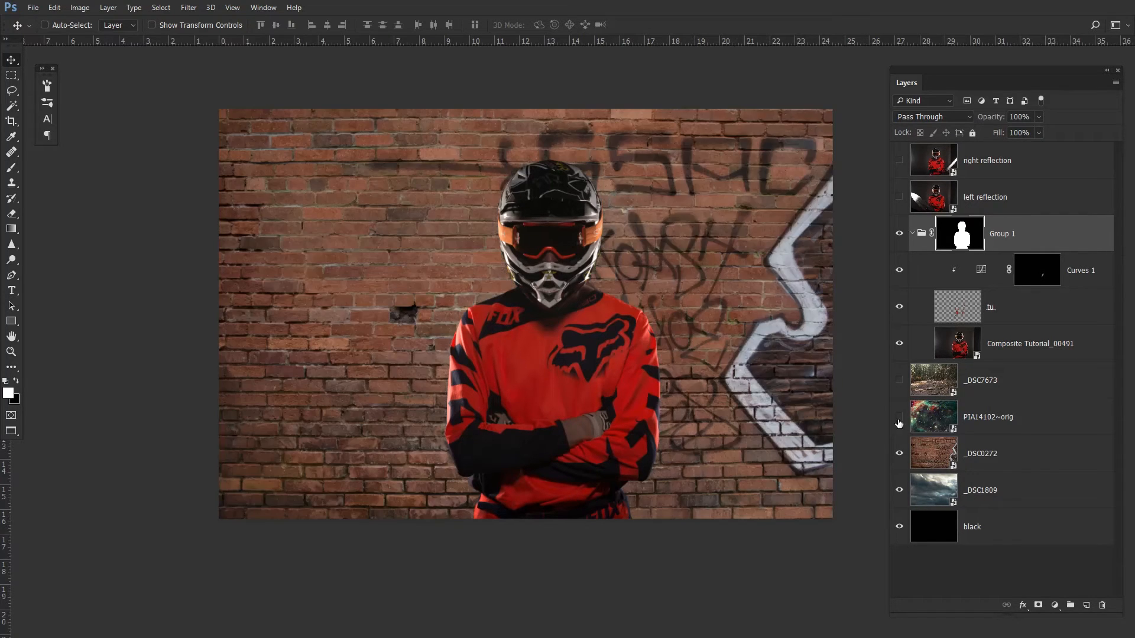
pyautogui.click(898, 416)
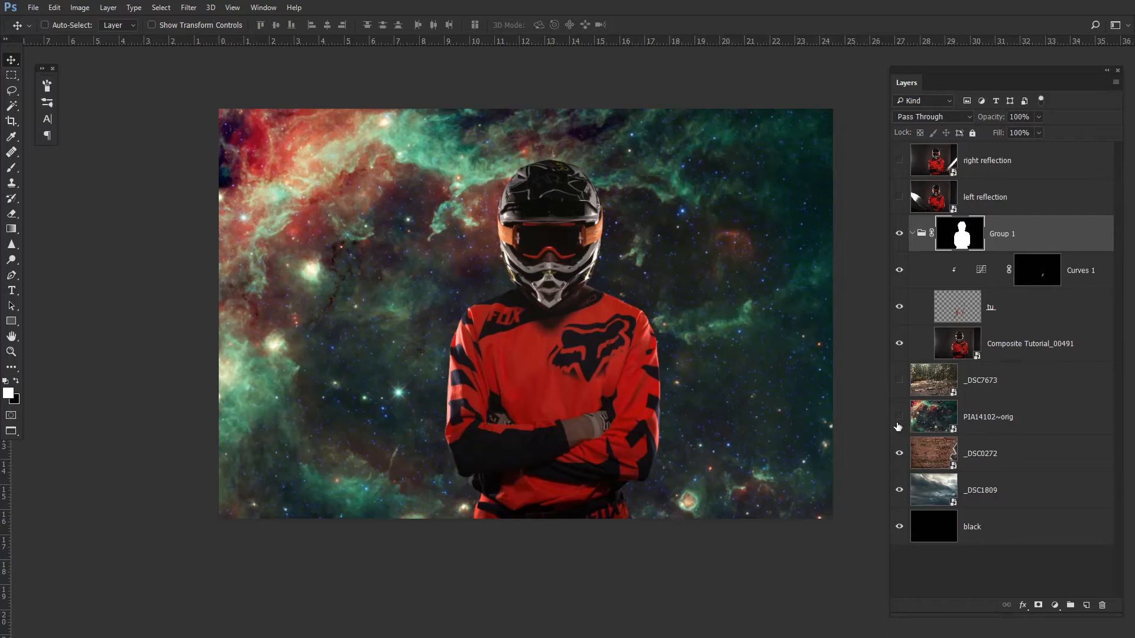
pyautogui.click(899, 418)
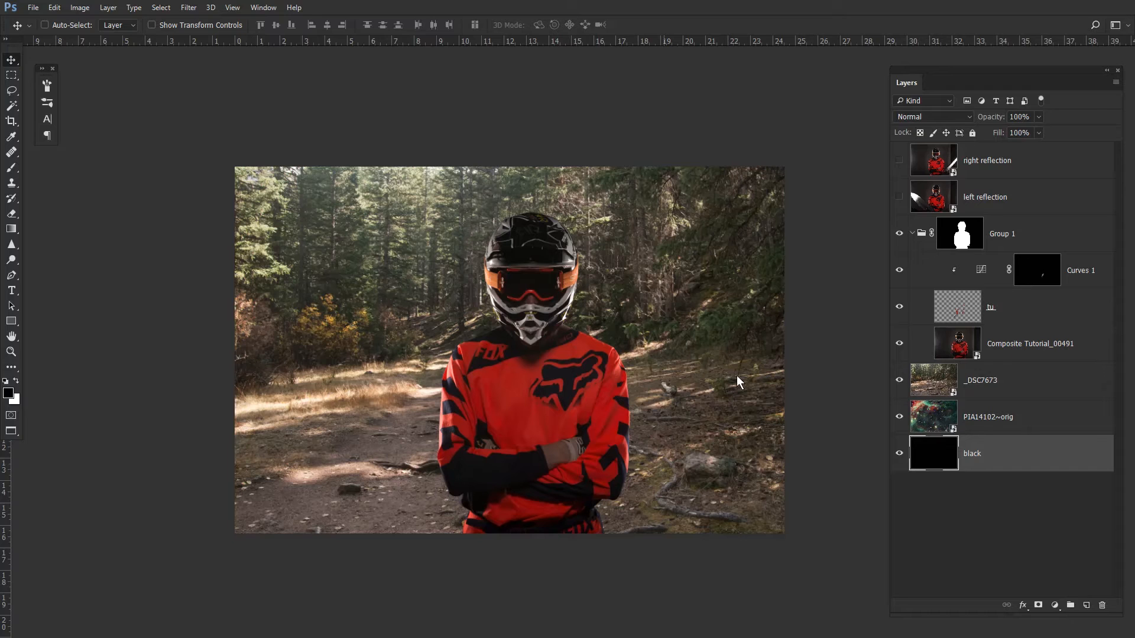
pyautogui.click(900, 381)
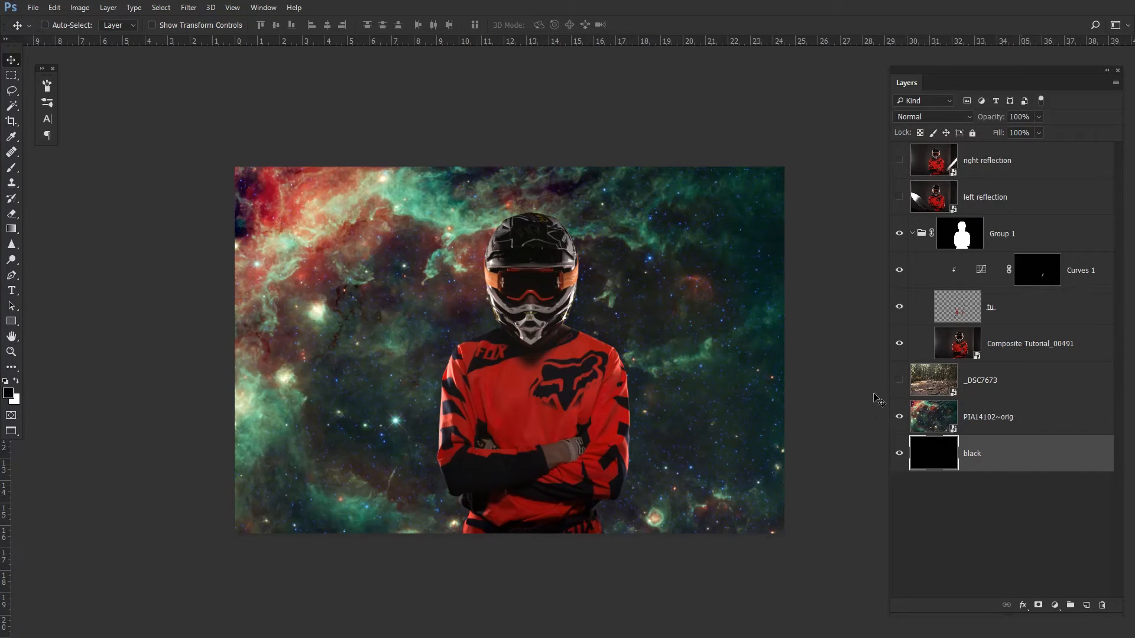
pyautogui.click(899, 381)
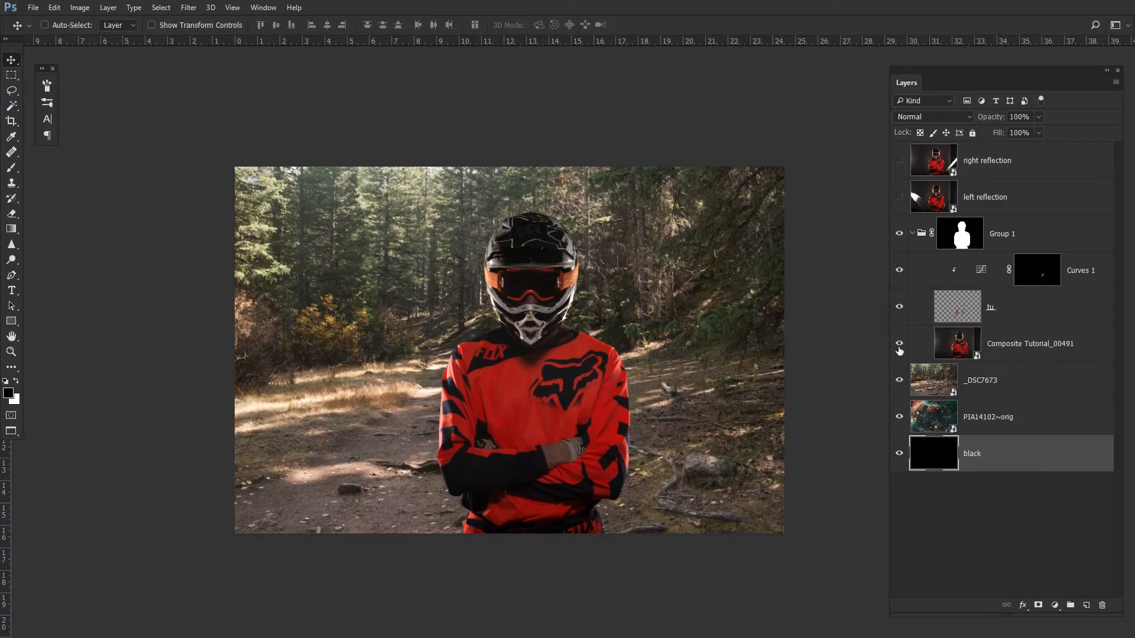
# - Delete the _DSC7673 forest background layer
pyautogui.click(899, 382)
pyautogui.click(913, 380)
pyautogui.press('Delete')
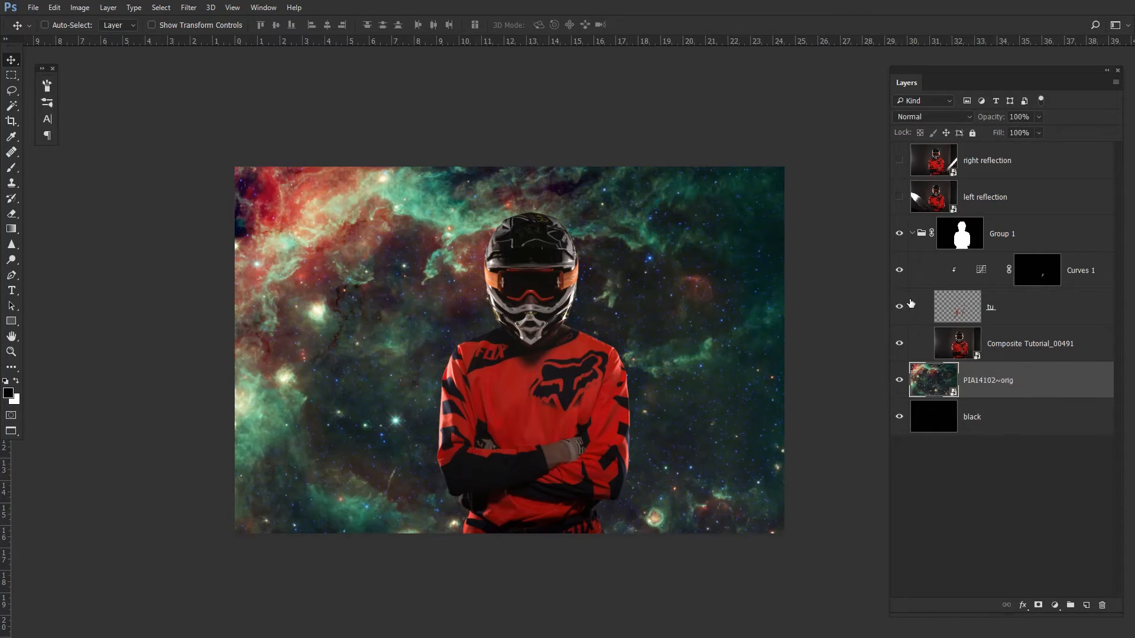
# - Show the left reflection layer, hide the right reflection, and add a goggle-shaped layer mask to left reflection
pyautogui.click(899, 197)
pyautogui.click(899, 161)
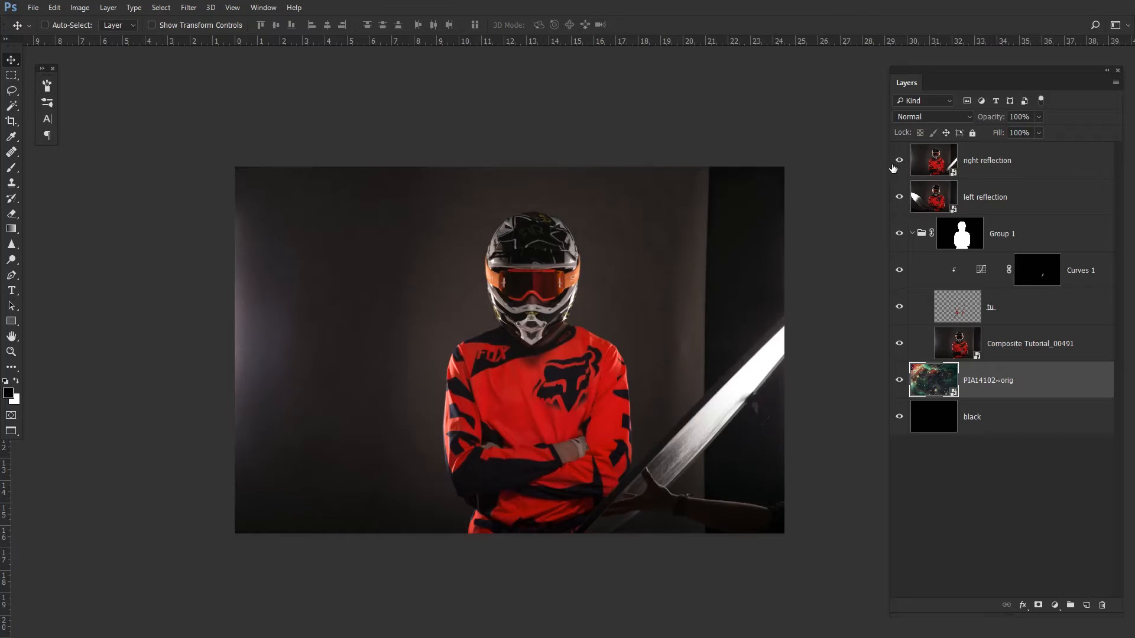
pyautogui.click(899, 161)
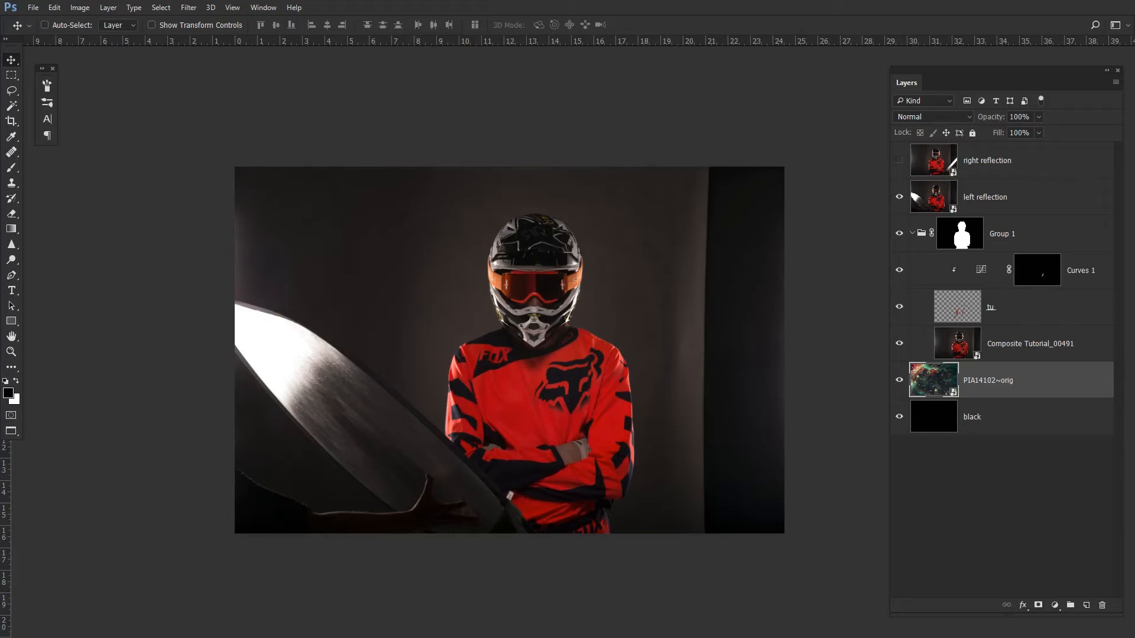
pyautogui.click(44, 25)
pyautogui.click(1013, 212)
pyautogui.click(1039, 606)
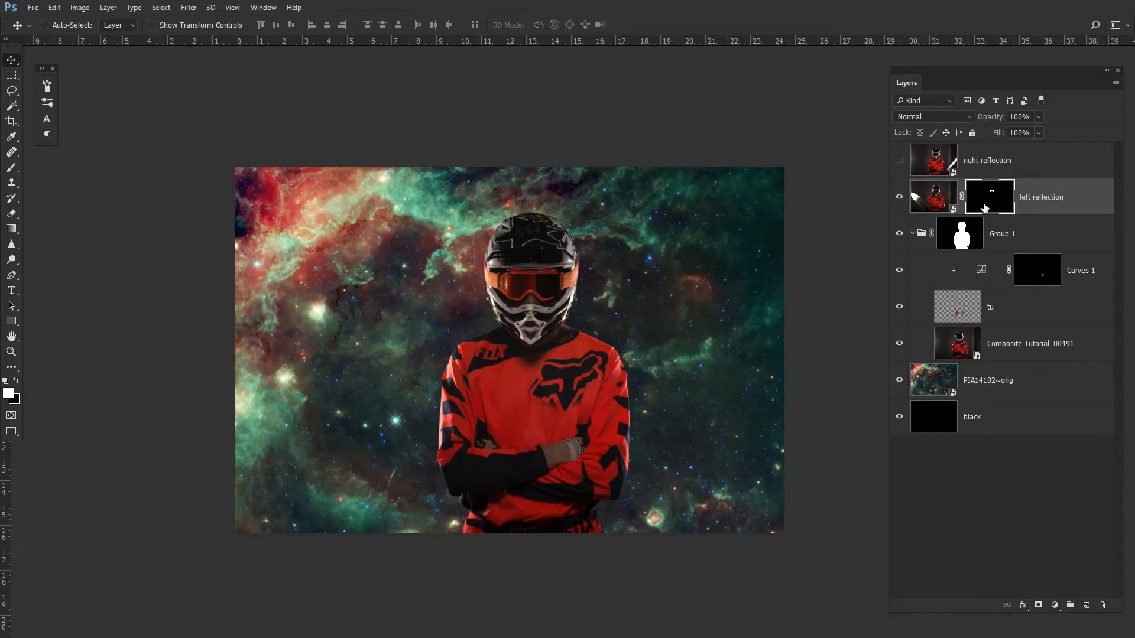
# - Copy the goggle mask onto the right reflection layer and view the mask on its own before returning
pyautogui.moveTo(998, 205); pyautogui.dragTo(1003, 163)
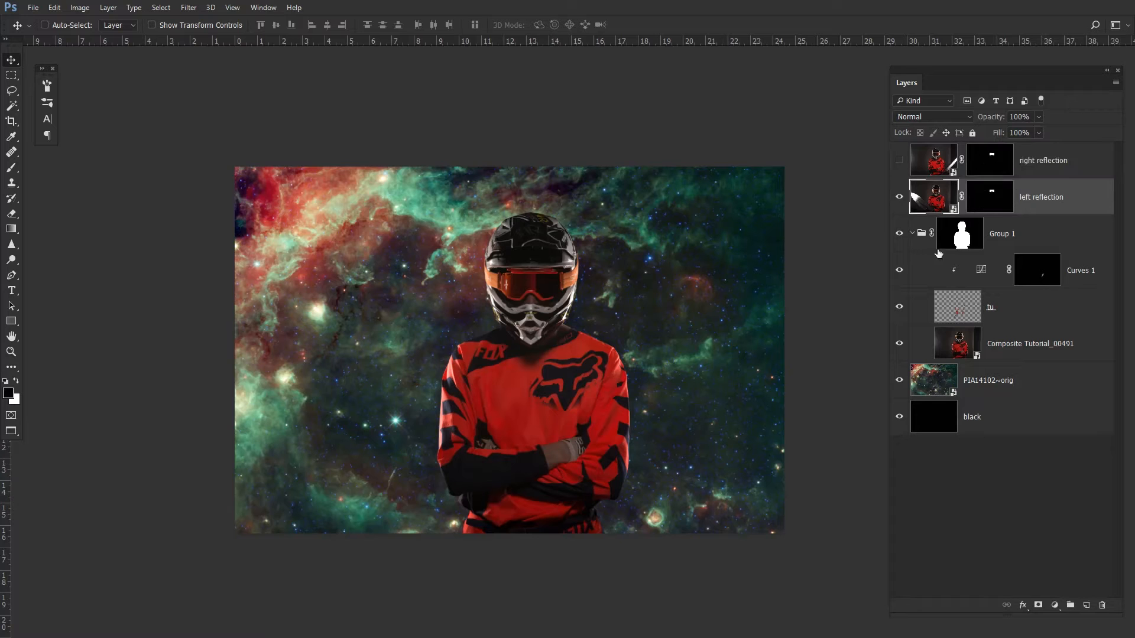
pyautogui.keyDown('alt'); pyautogui.click(995, 203); pyautogui.keyUp('alt')
pyautogui.moveTo(532, 272); pyautogui.dragTo(620, 283)
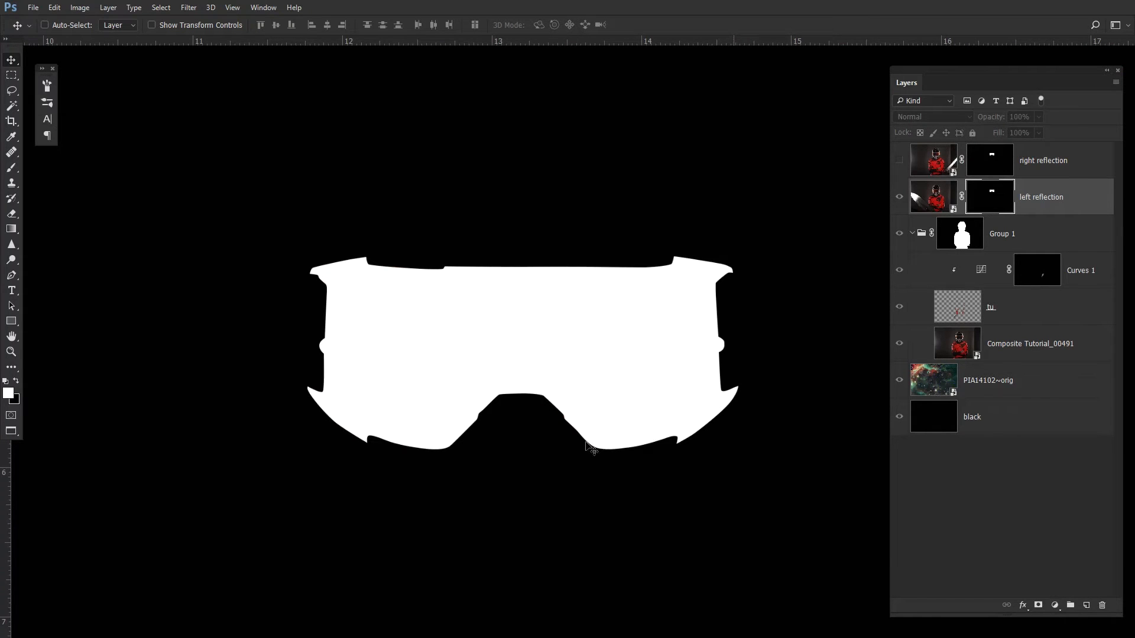
pyautogui.moveTo(712, 263); pyautogui.dragTo(650, 261)
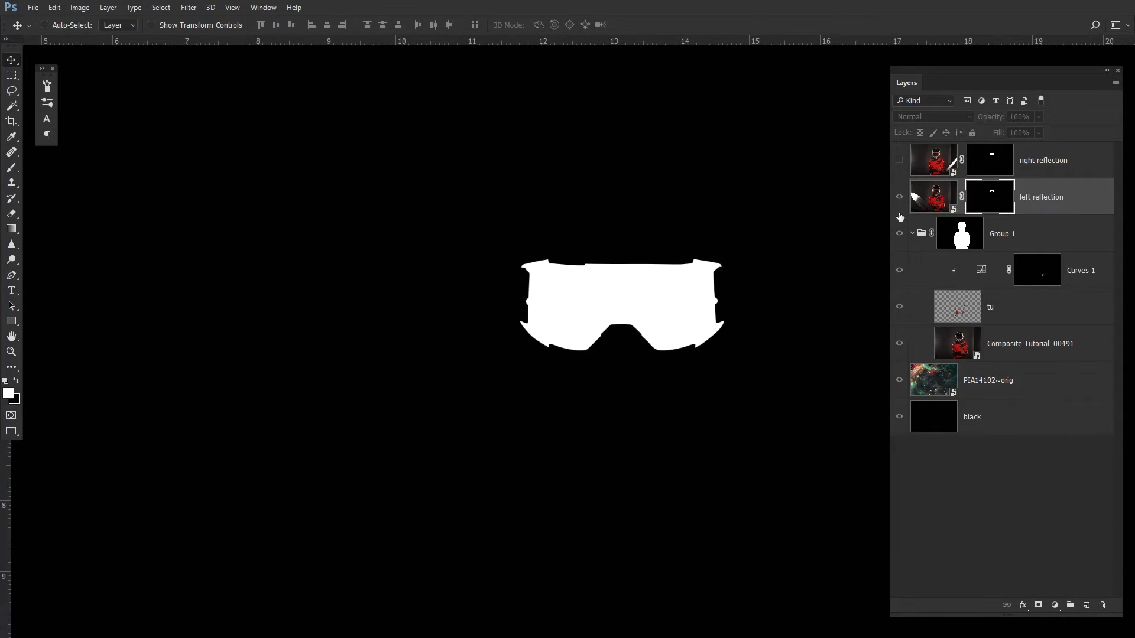
pyautogui.click(935, 202)
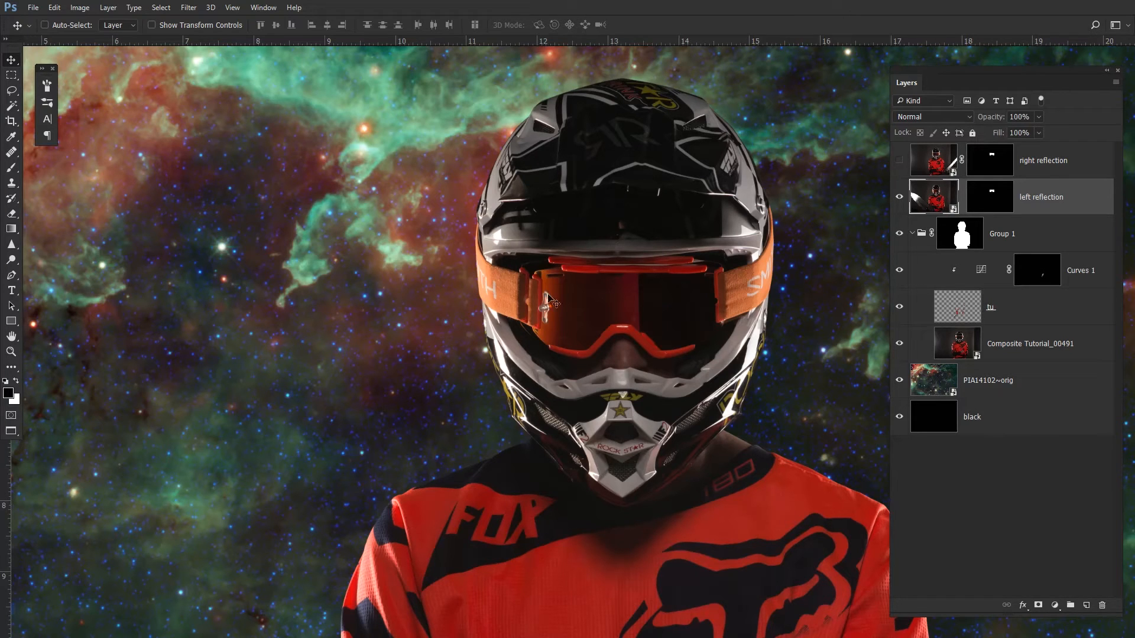
# - Move the left reflection layer slightly left and nudge it up five times to align it in the goggles
pyautogui.moveTo(639, 308); pyautogui.dragTo(618, 302)
pyautogui.press('Up')
pyautogui.press('Up')
pyautogui.press('Up')
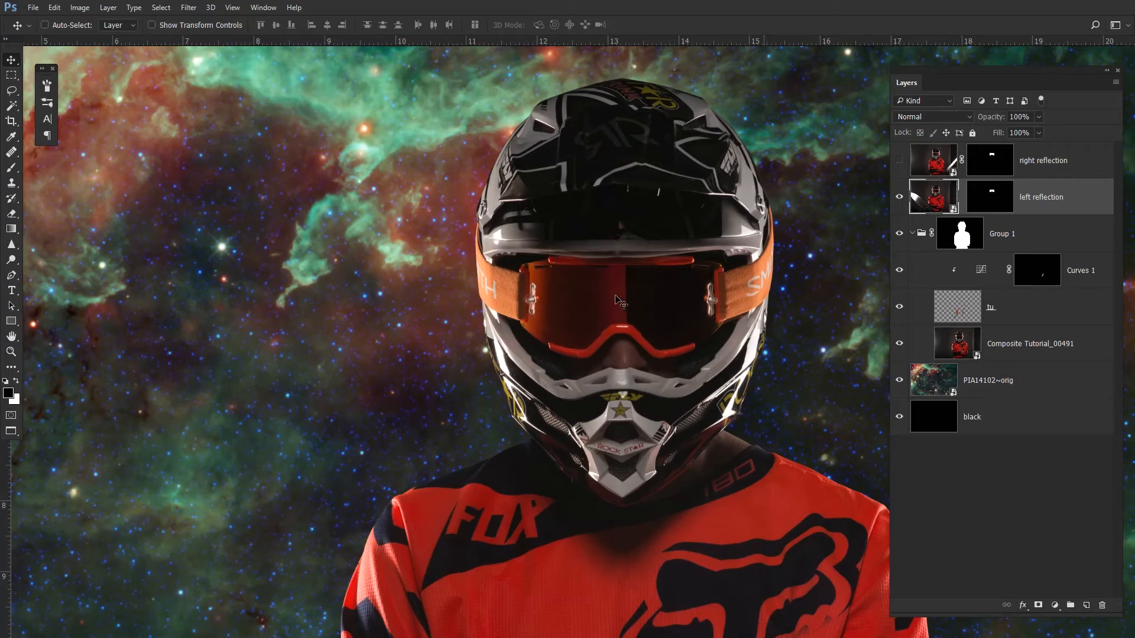
pyautogui.press('Up')
pyautogui.press('Up')
# - Free-transform the left reflection layer, shifting its position over the goggle lens, and commit the transform
pyautogui.scroll(-1, 629, 301)
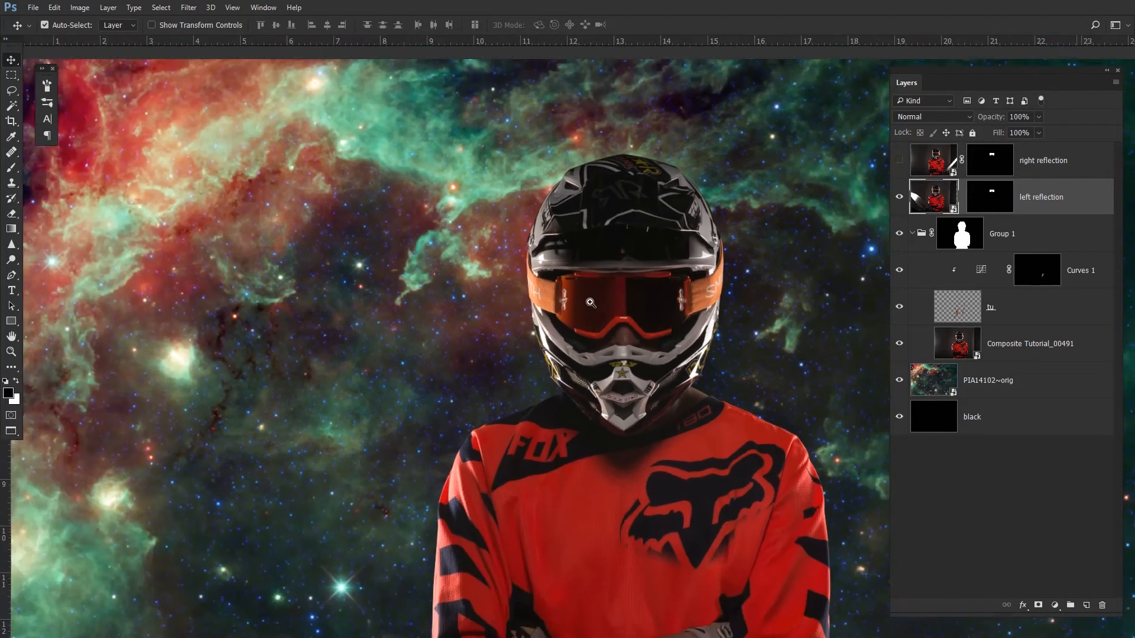
pyautogui.scroll(3, 650, 303)
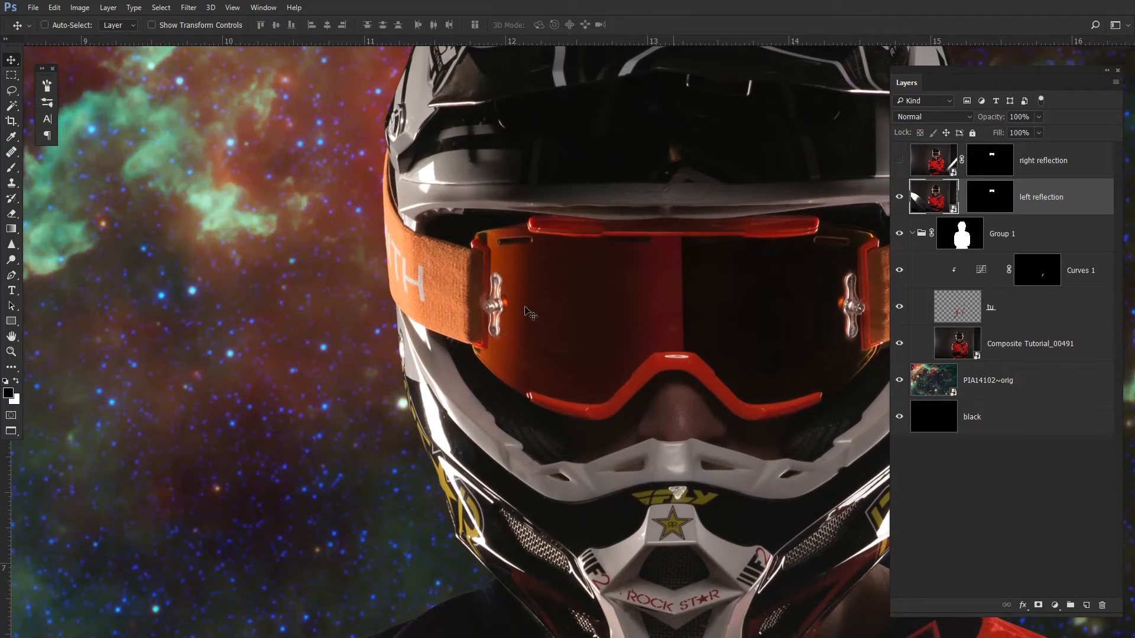
pyautogui.moveTo(673, 294); pyautogui.dragTo(523, 302)
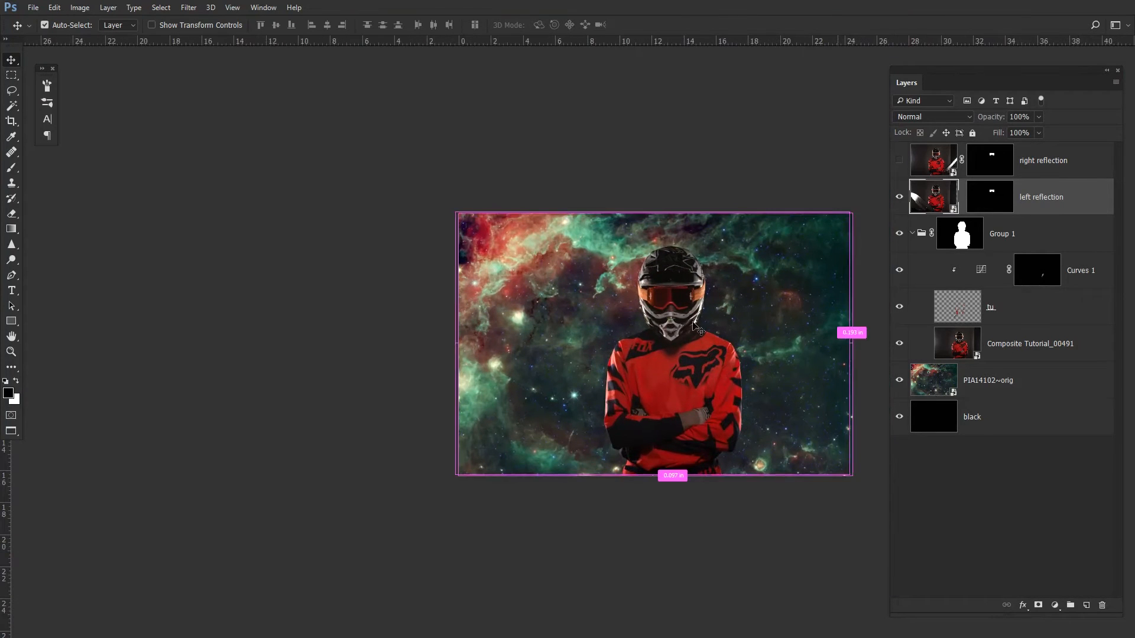
pyautogui.hotkey('ctrl', 't')
pyautogui.moveTo(864, 197); pyautogui.dragTo(864, 197)
pyautogui.moveTo(657, 285); pyautogui.dragTo(751, 245)
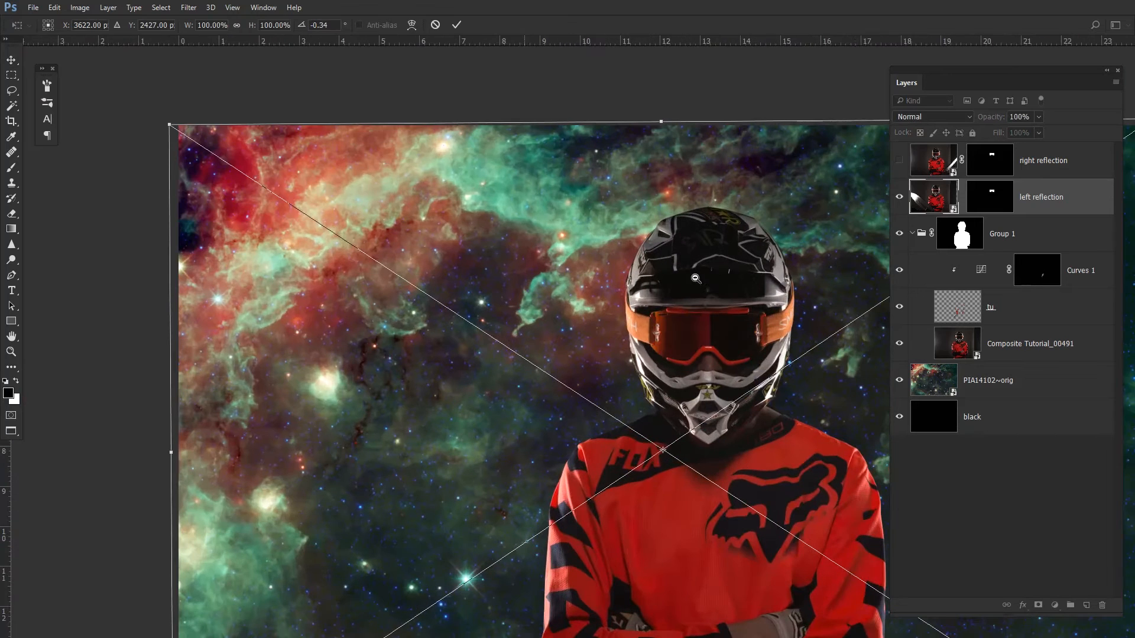
pyautogui.moveTo(615, 285); pyautogui.dragTo(562, 244)
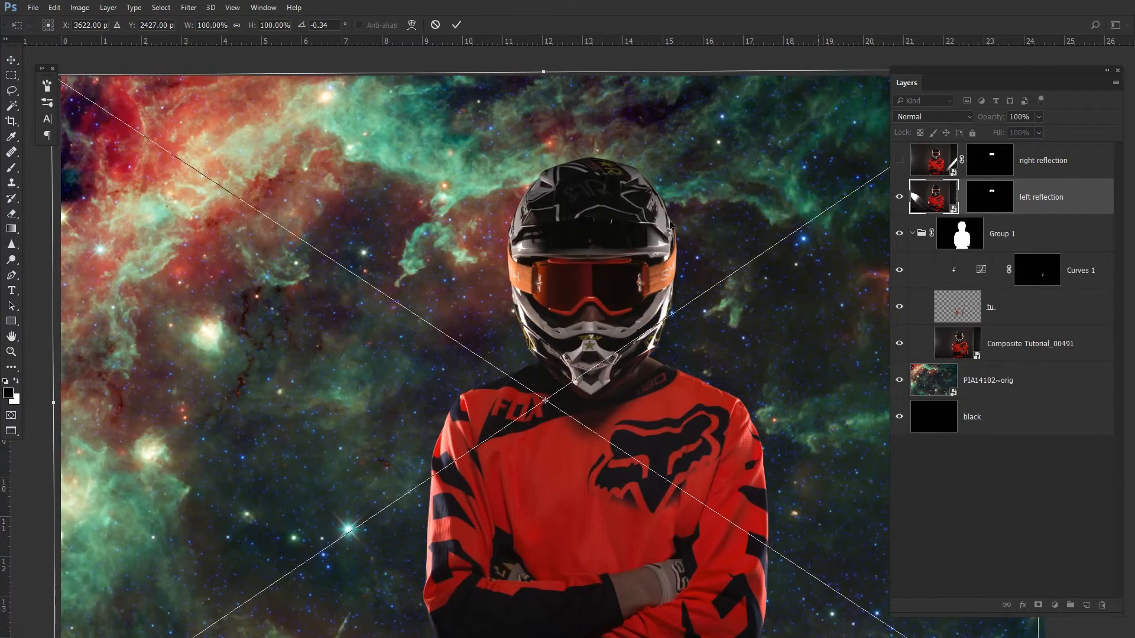
pyautogui.press('Return')
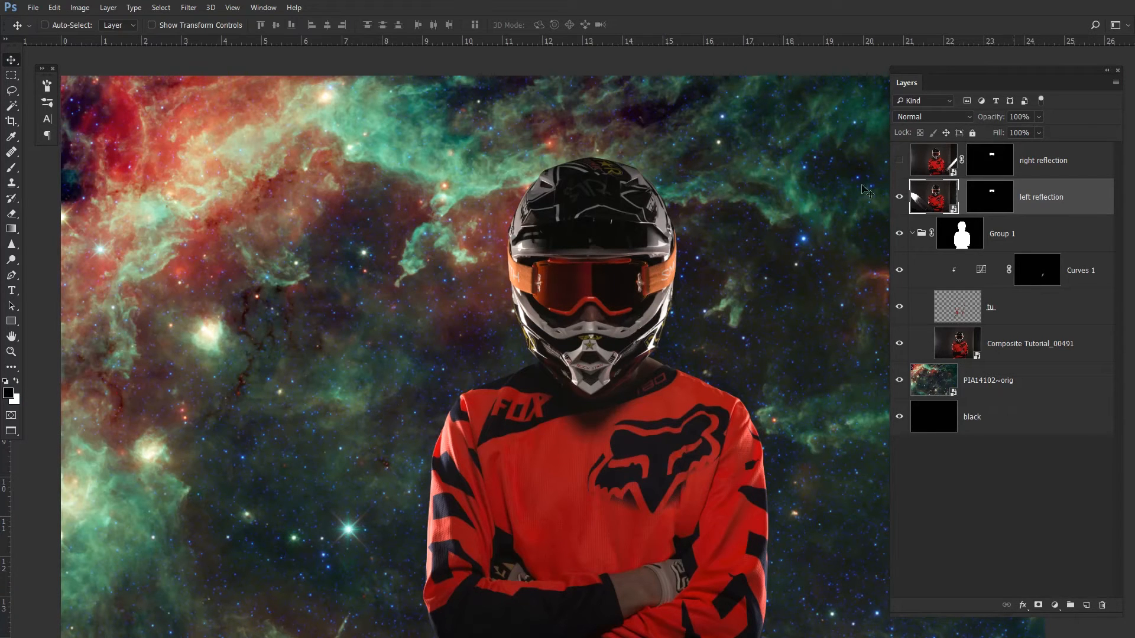
# - Show the right reflection layer and nudge it five steps left to align it within the goggles
pyautogui.click(900, 163)
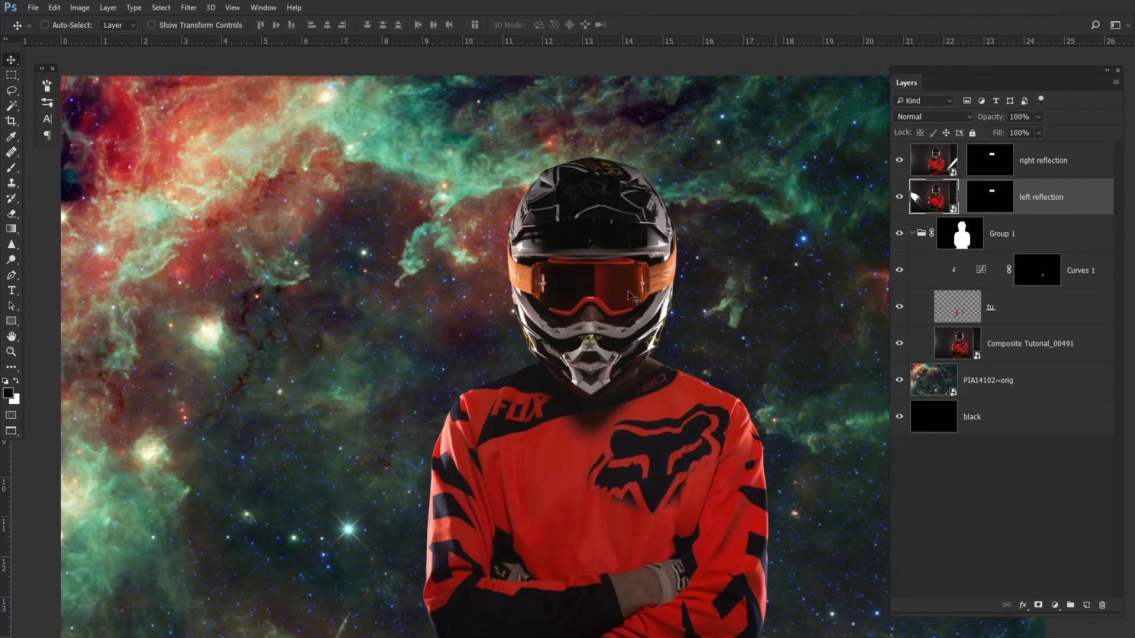
pyautogui.keyDown('ctrl'); pyautogui.click(660, 263); pyautogui.keyUp('ctrl')
pyautogui.keyDown('ctrl'); pyautogui.click(660, 264); pyautogui.keyUp('ctrl')
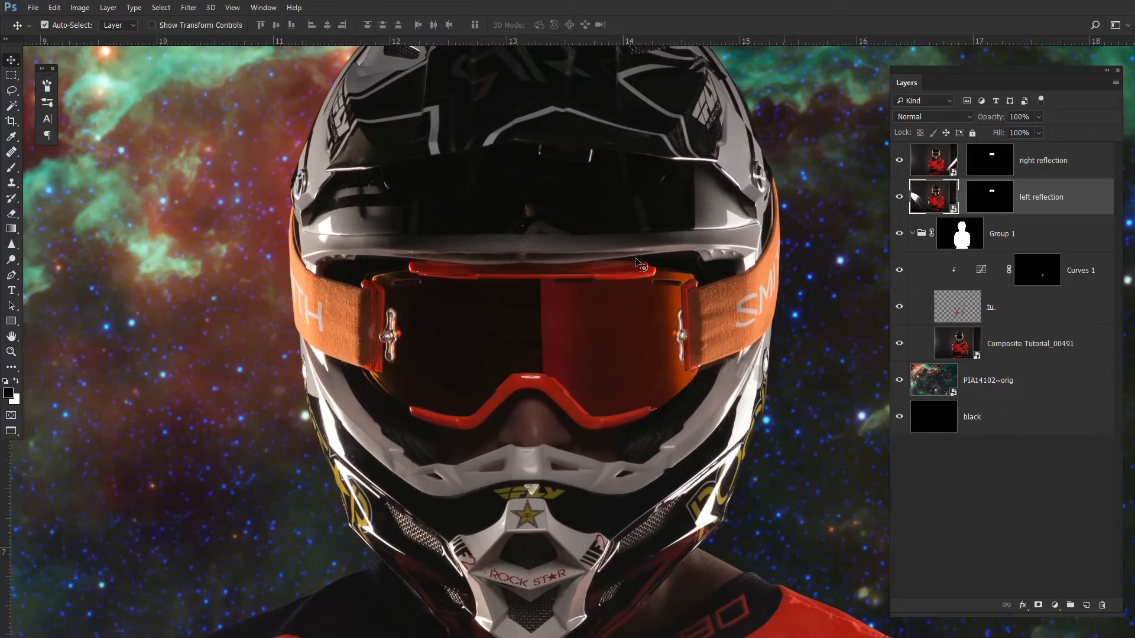
pyautogui.click(941, 162)
pyautogui.press('Left')
pyautogui.press('Left')
pyautogui.press('Left')
pyautogui.press('Left')
pyautogui.press('Left')
pyautogui.press('Left')
pyautogui.press('Left')
pyautogui.press('Left')
pyautogui.press('Left')
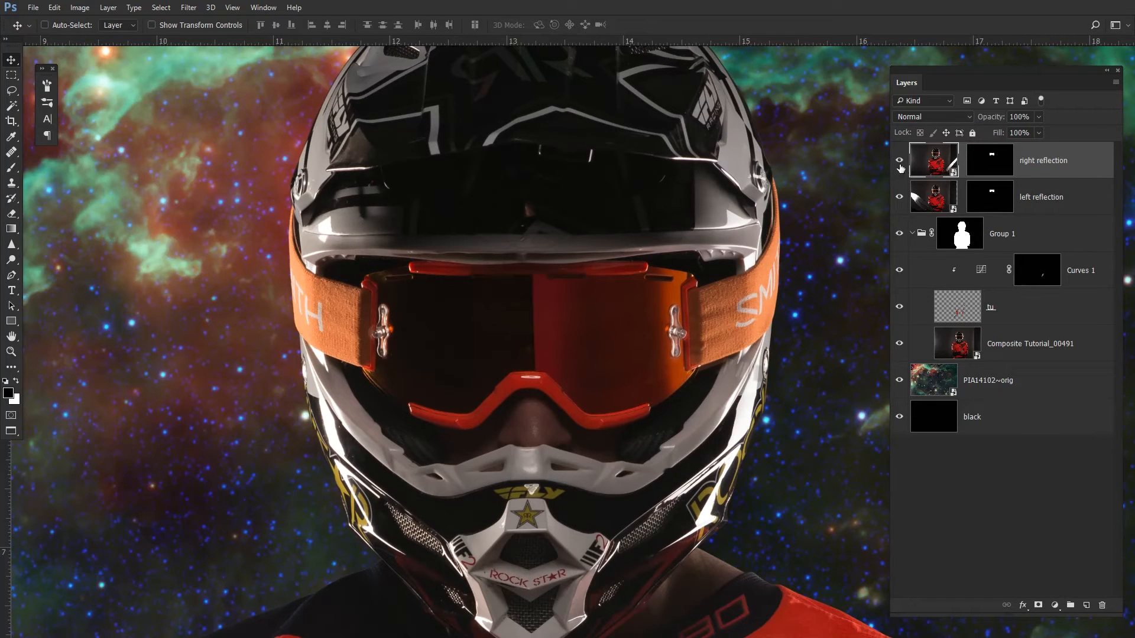
pyautogui.press('Right')
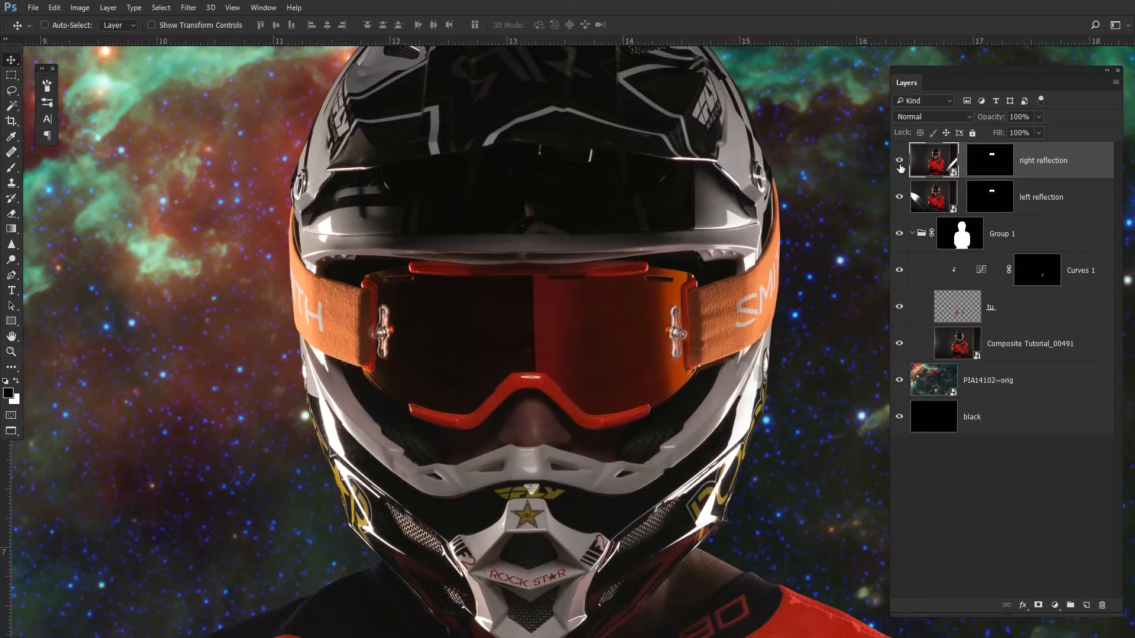
pyautogui.moveTo(487, 293); pyautogui.dragTo(452, 296)
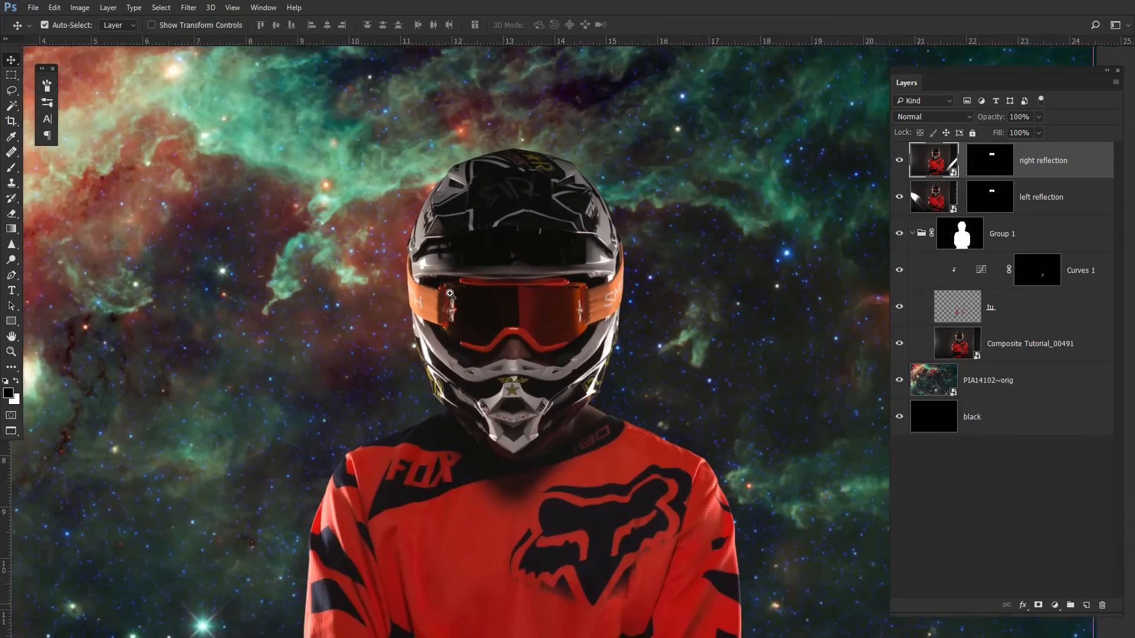
# - Free-transform the right reflection layer, shifting it slightly over the goggle lens, and commit the transform
pyautogui.moveTo(777, 224); pyautogui.dragTo(571, 257)
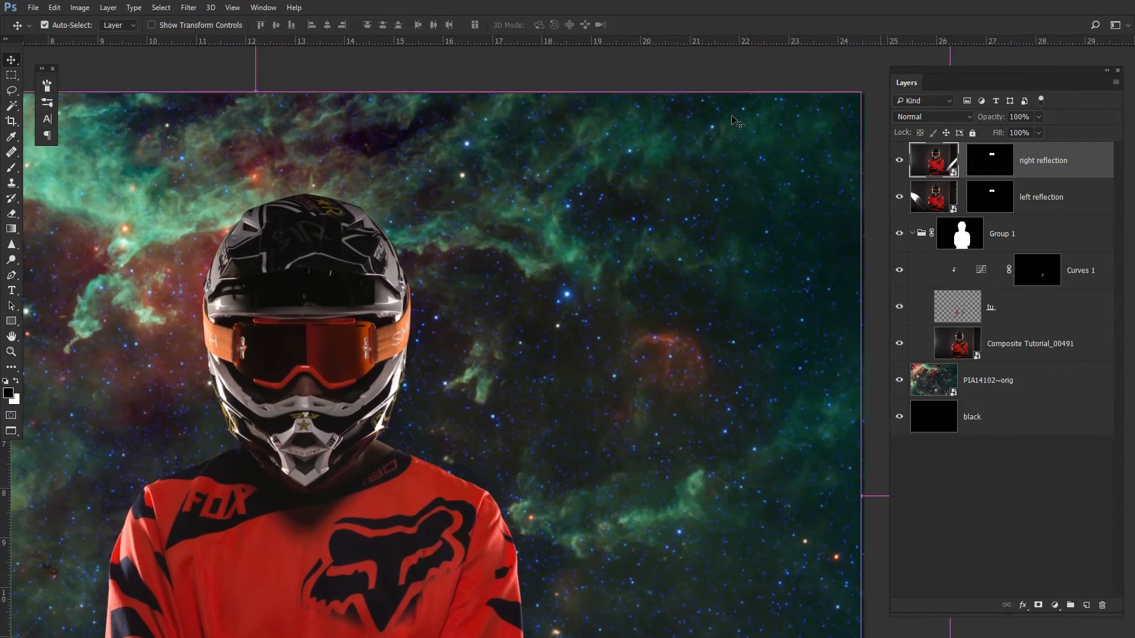
pyautogui.hotkey('ctrl', 't')
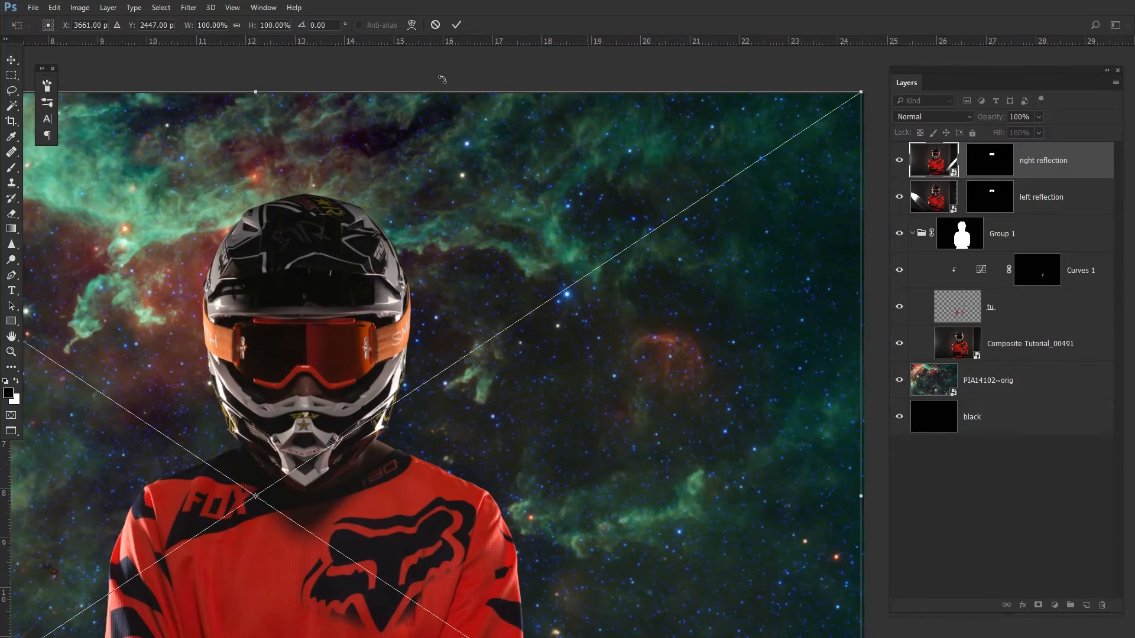
pyautogui.moveTo(452, 71)
pyautogui.mouseDown()
pyautogui.moveTo(468, 73)
pyautogui.moveTo(458, 75)
pyautogui.mouseUp()
pyautogui.press('Return')
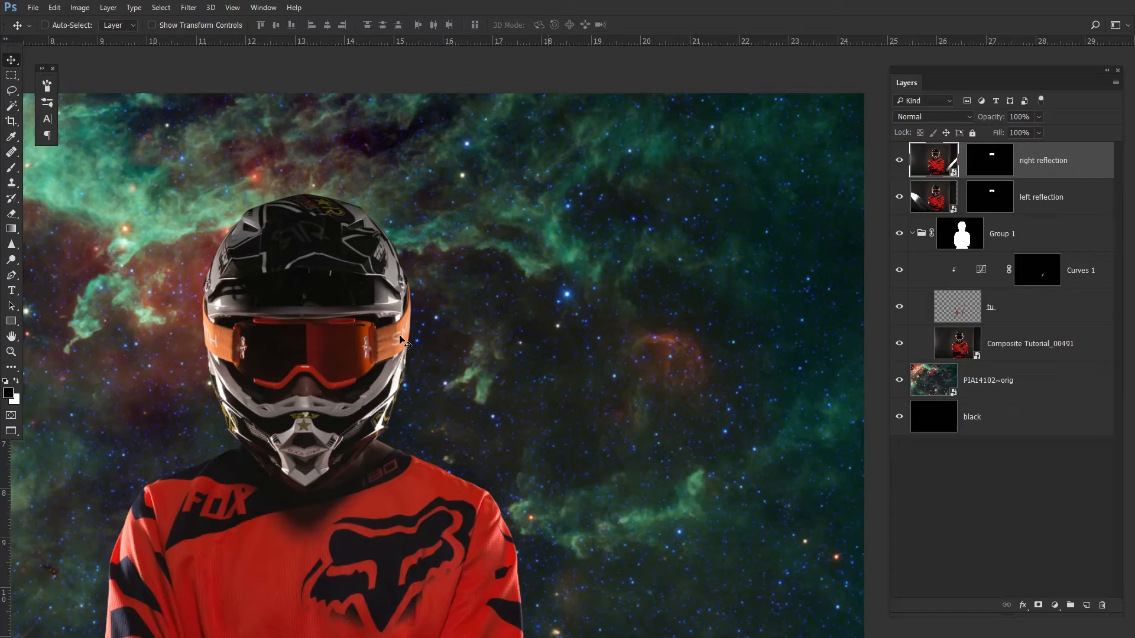
# - Rasterize both the left reflection and right reflection layers
pyautogui.moveTo(326, 322); pyautogui.dragTo(375, 340)
pyautogui.moveTo(361, 385); pyautogui.dragTo(660, 346)
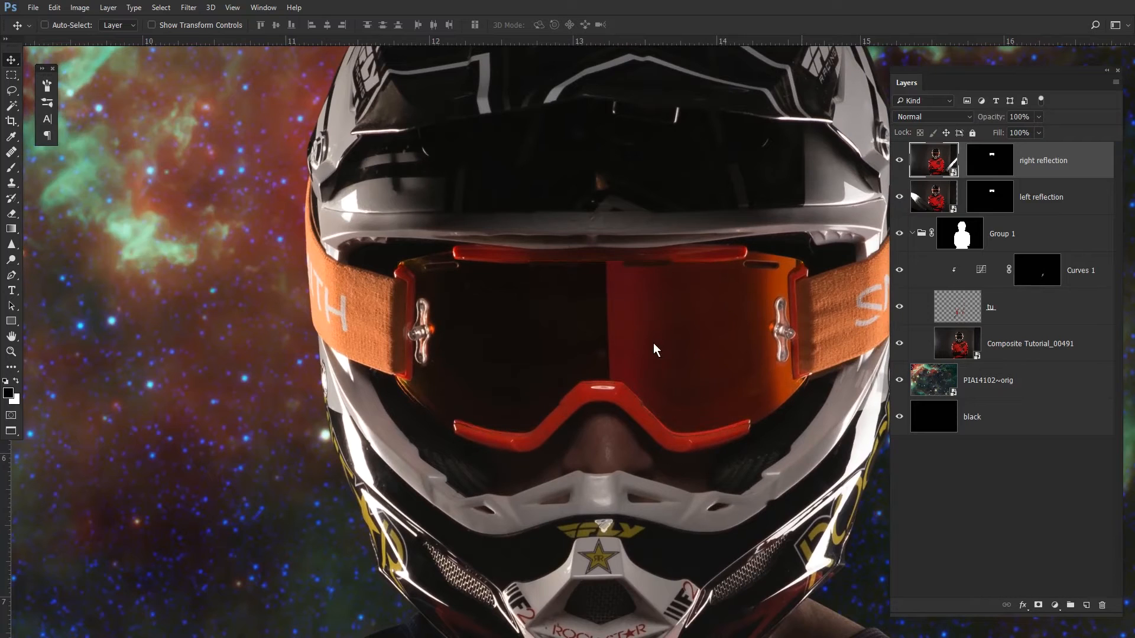
pyautogui.moveTo(709, 355); pyautogui.dragTo(599, 347)
pyautogui.moveTo(669, 346); pyautogui.dragTo(552, 295)
pyautogui.moveTo(604, 262); pyautogui.dragTo(474, 226)
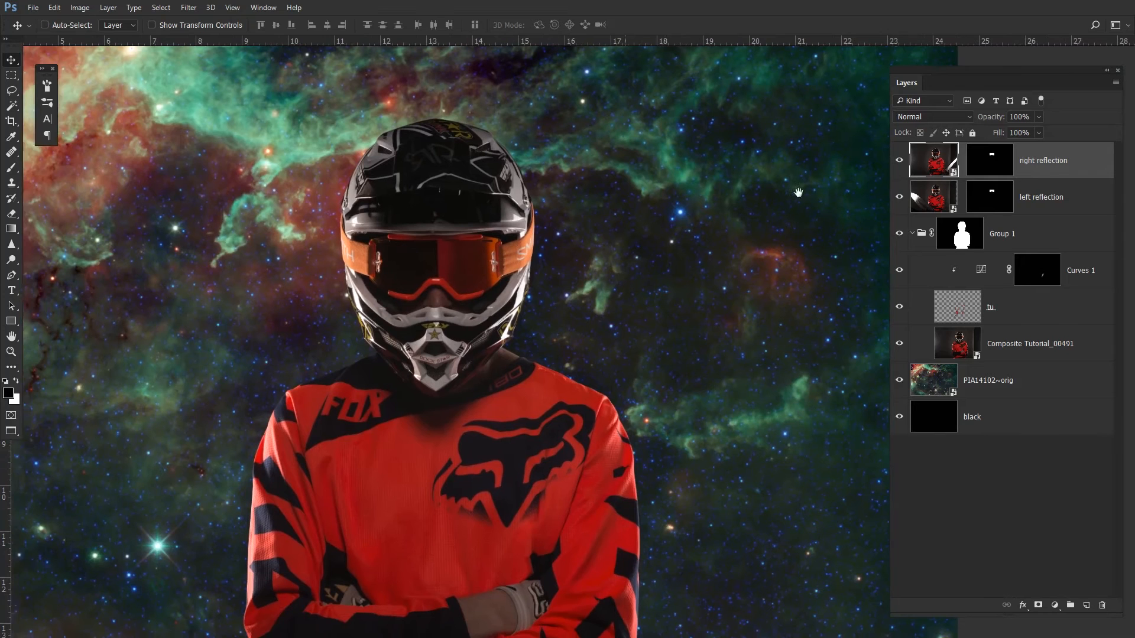
pyautogui.rightClick(937, 205)
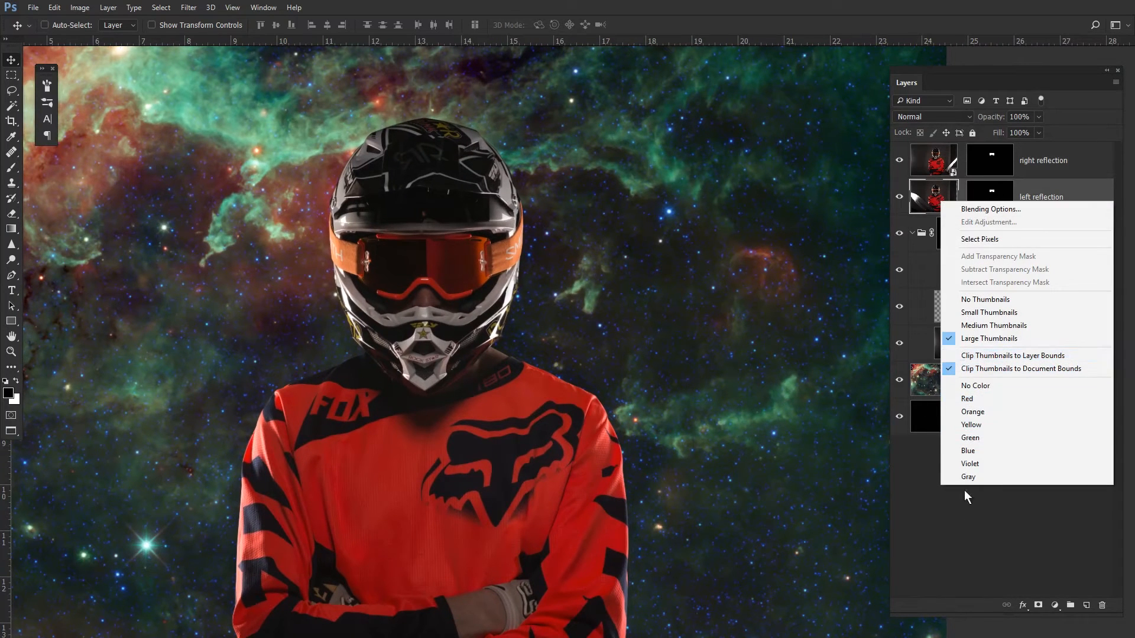
pyautogui.rightClick(1051, 182)
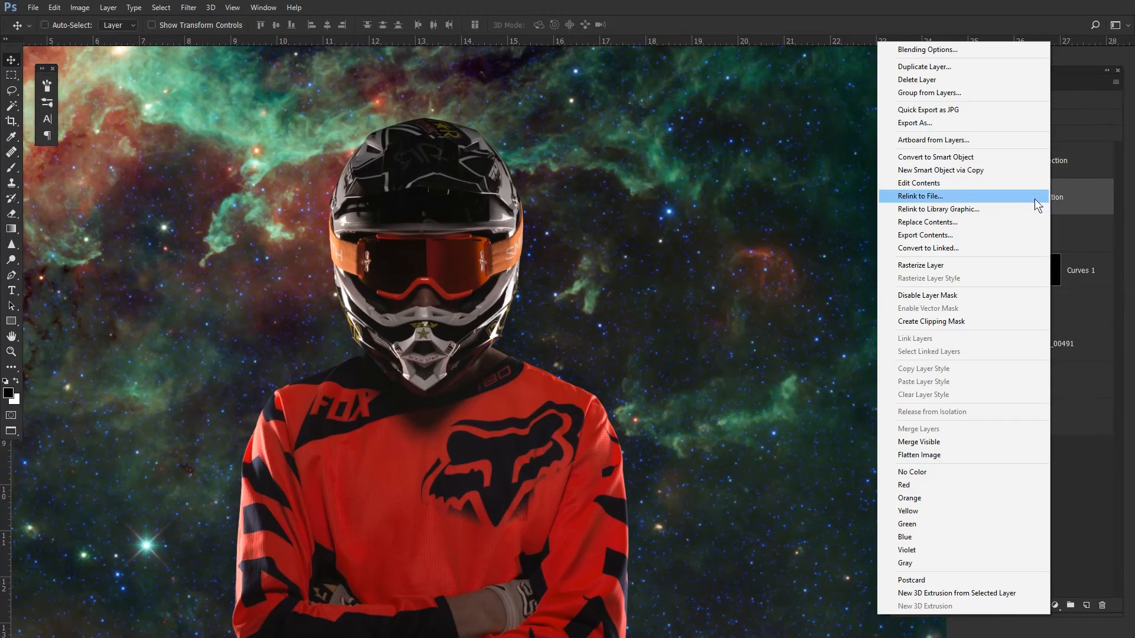
pyautogui.click(942, 267)
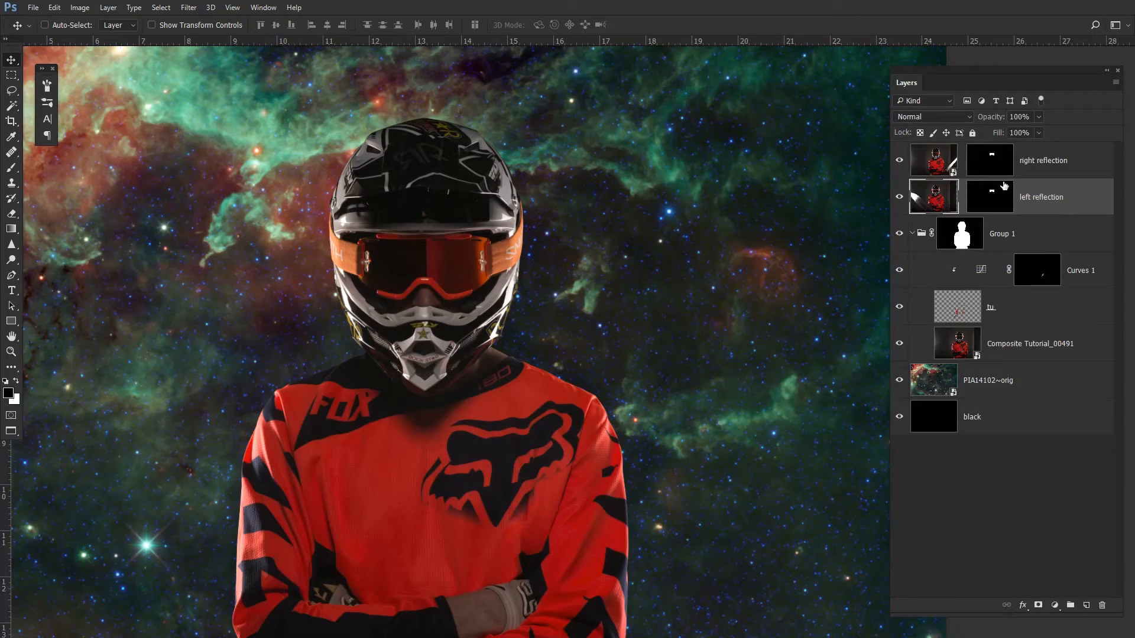
pyautogui.rightClick(1064, 172)
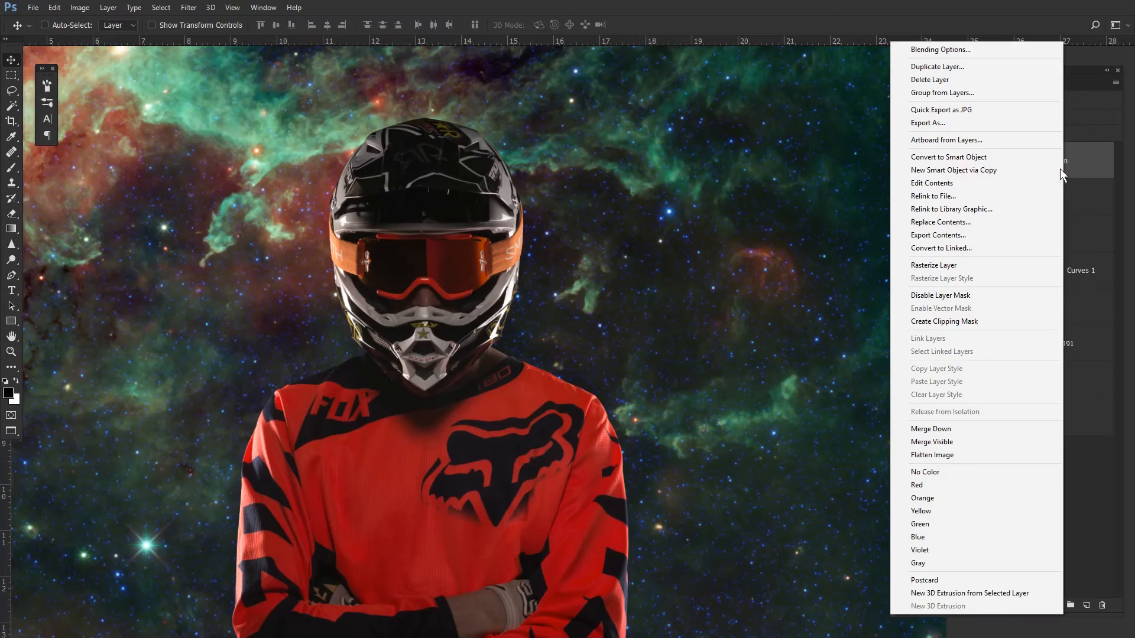
pyautogui.click(953, 266)
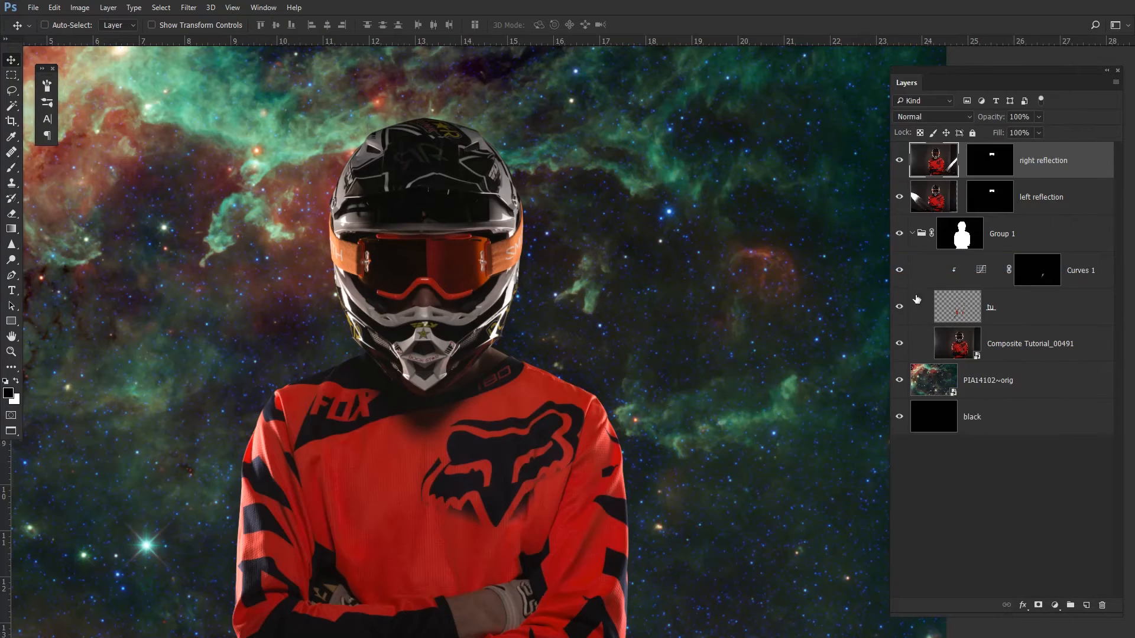
# - Paint black at 100% brush opacity on the right reflection mask to hide its reflection over the left lens
pyautogui.click(1005, 172)
pyautogui.scroll(3, 398, 250)
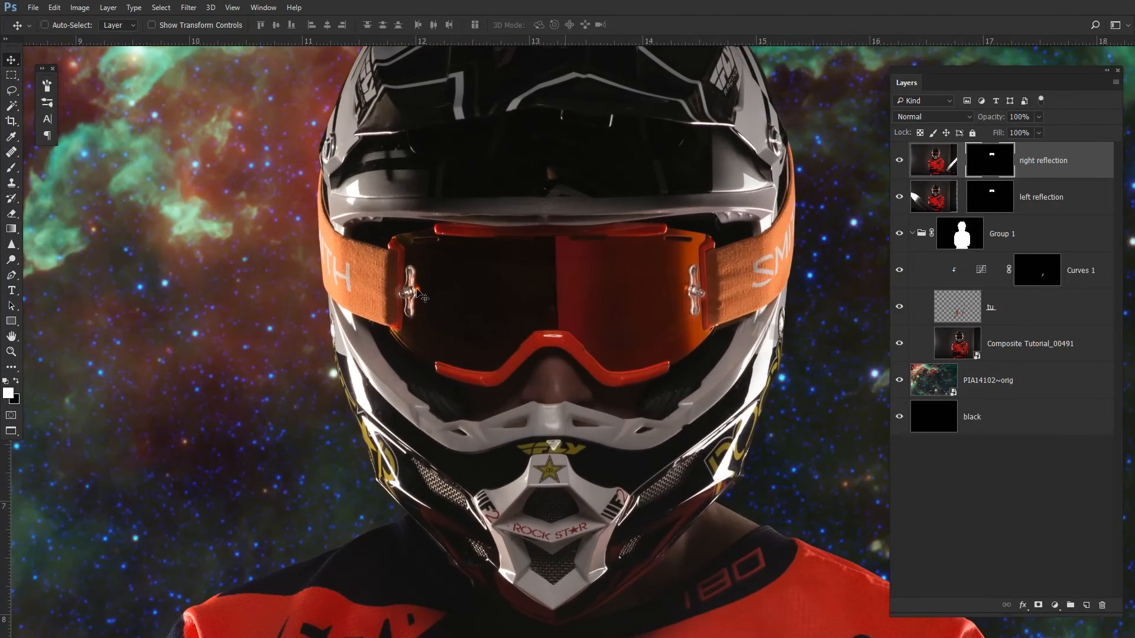
pyautogui.press('b')
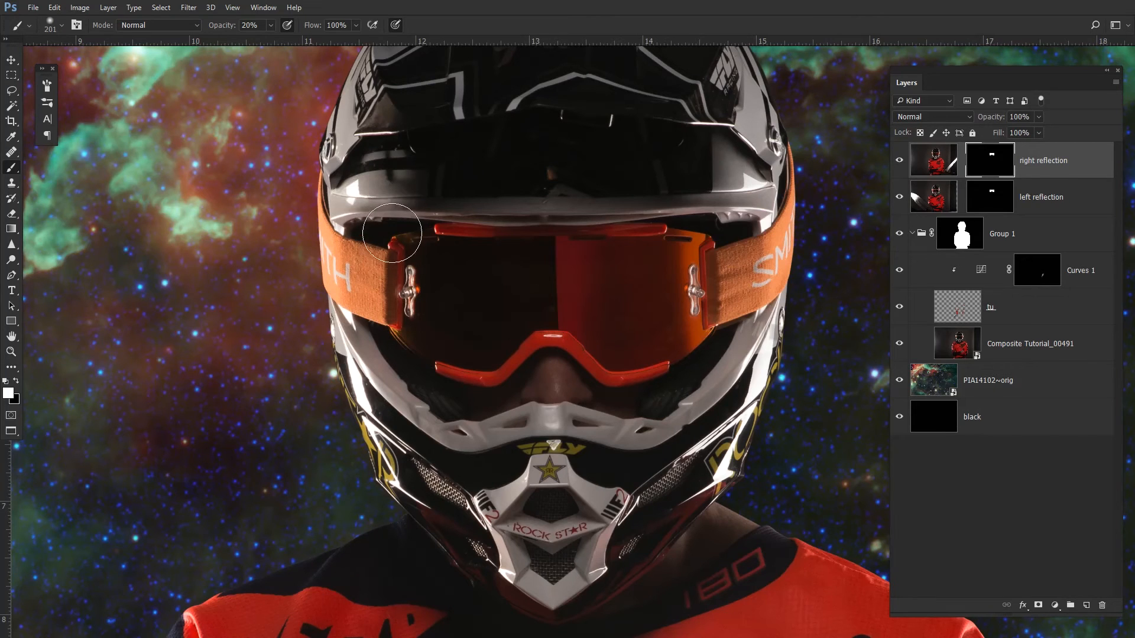
pyautogui.rightClick(415, 244)
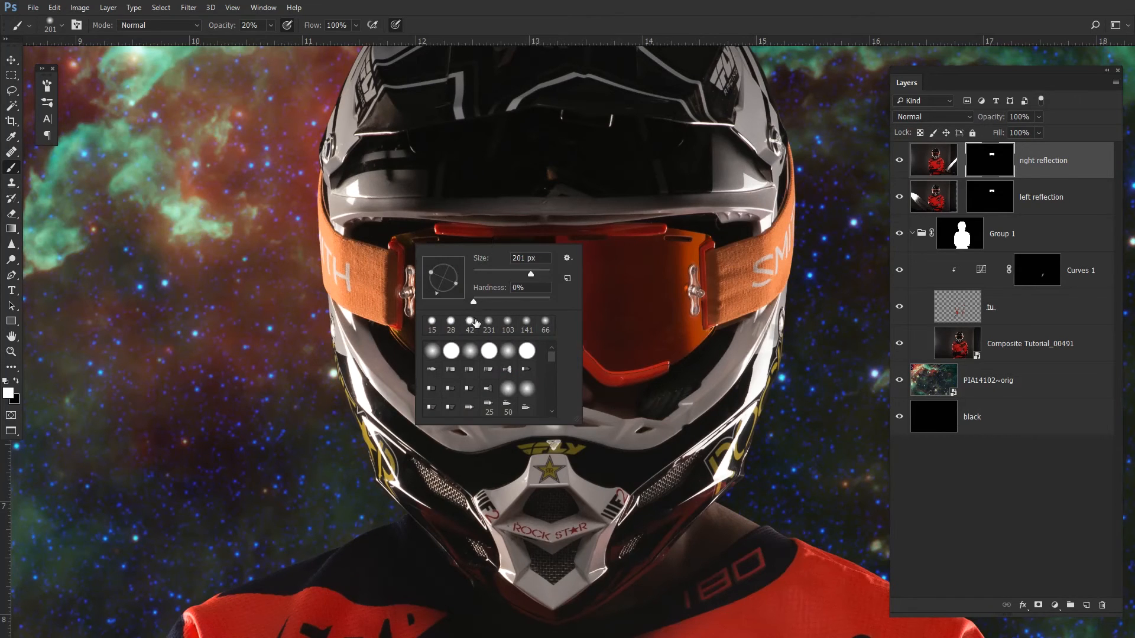
pyautogui.press('Escape')
pyautogui.press('0')
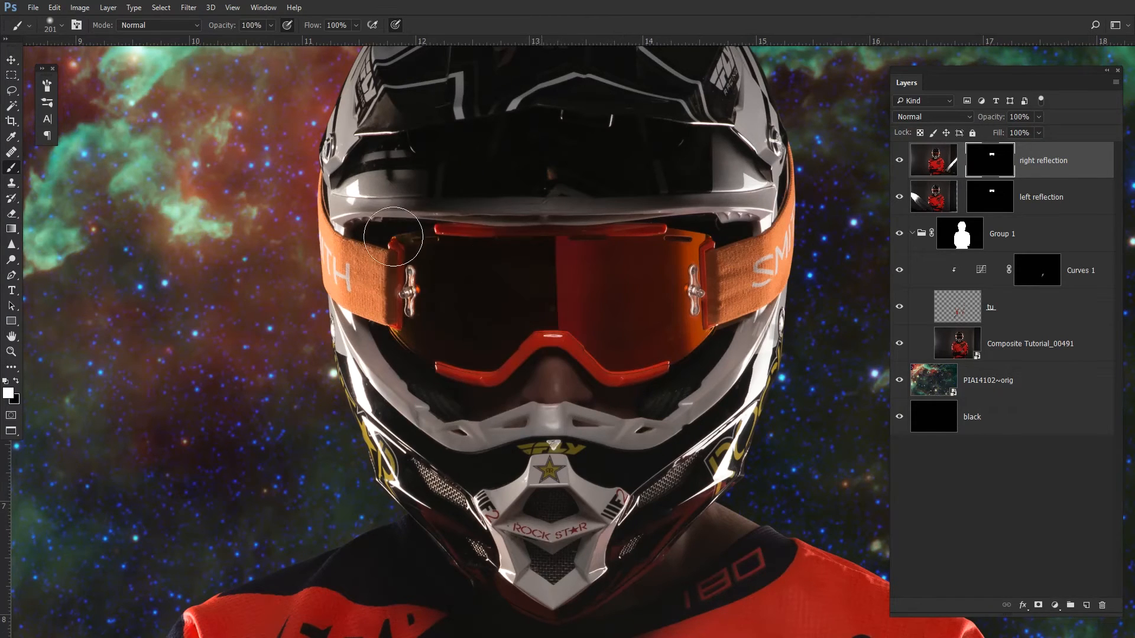
pyautogui.press('x')
pyautogui.moveTo(405, 279)
pyautogui.mouseDown()
pyautogui.moveTo(407, 244)
pyautogui.moveTo(433, 245)
pyautogui.moveTo(451, 296)
pyautogui.moveTo(454, 230)
pyautogui.moveTo(473, 232)
pyautogui.moveTo(482, 263)
pyautogui.moveTo(501, 266)
pyautogui.moveTo(507, 249)
pyautogui.moveTo(522, 328)
pyautogui.moveTo(527, 268)
pyautogui.mouseUp()
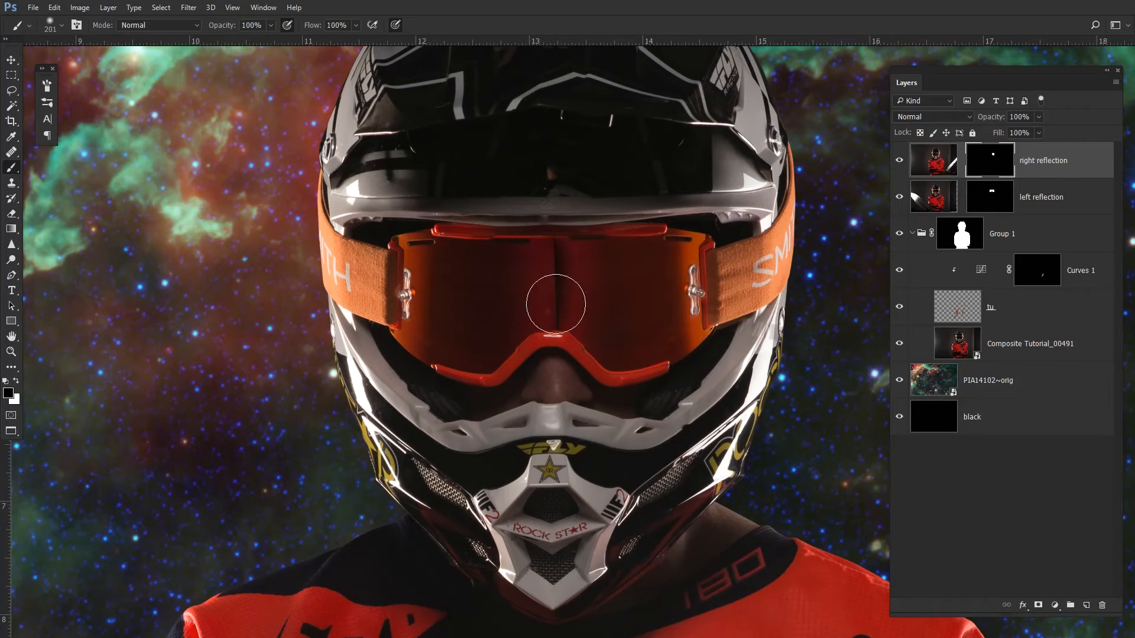
# - Paint black on the left reflection mask to hide its reflection in the middle of the goggles
pyautogui.click(1000, 204)
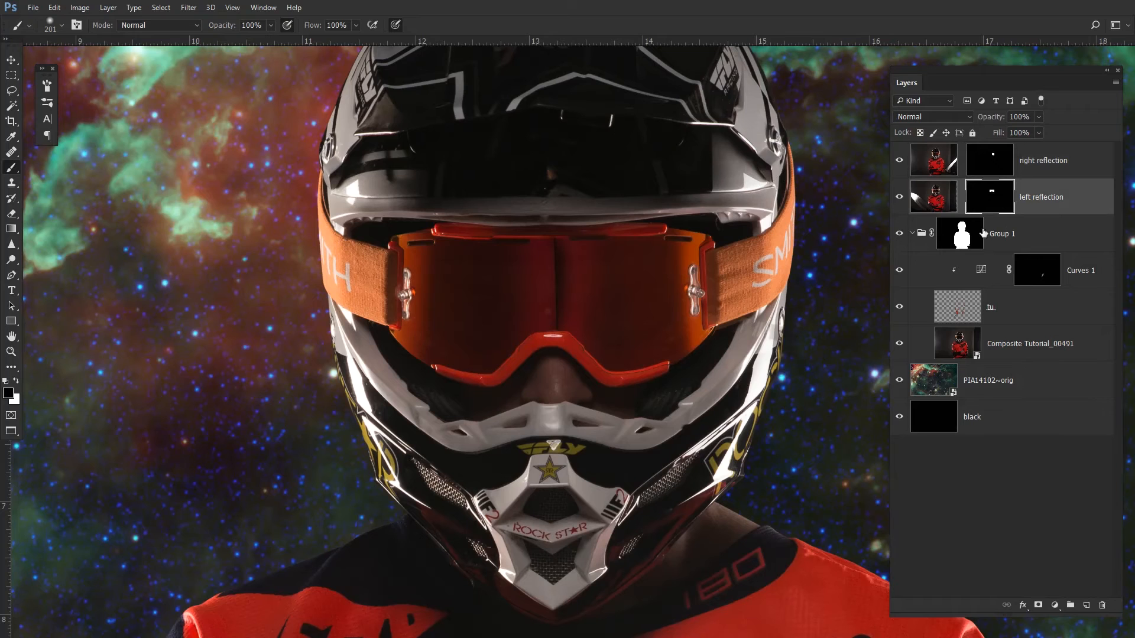
pyautogui.moveTo(596, 229)
pyautogui.mouseDown()
pyautogui.moveTo(585, 344)
pyautogui.moveTo(568, 216)
pyautogui.moveTo(572, 412)
pyautogui.mouseUp()
pyautogui.moveTo(549, 206); pyautogui.dragTo(544, 331)
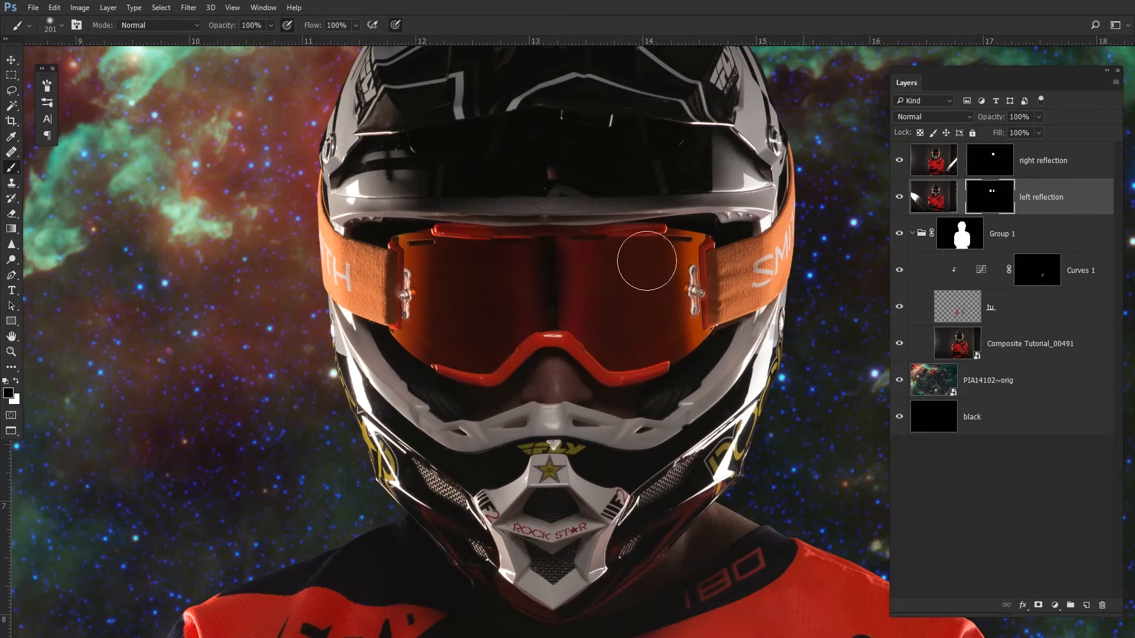
# - Set the brush opacity to 20% and softly paint on the left reflection mask to blend its edges
pyautogui.click(1000, 170)
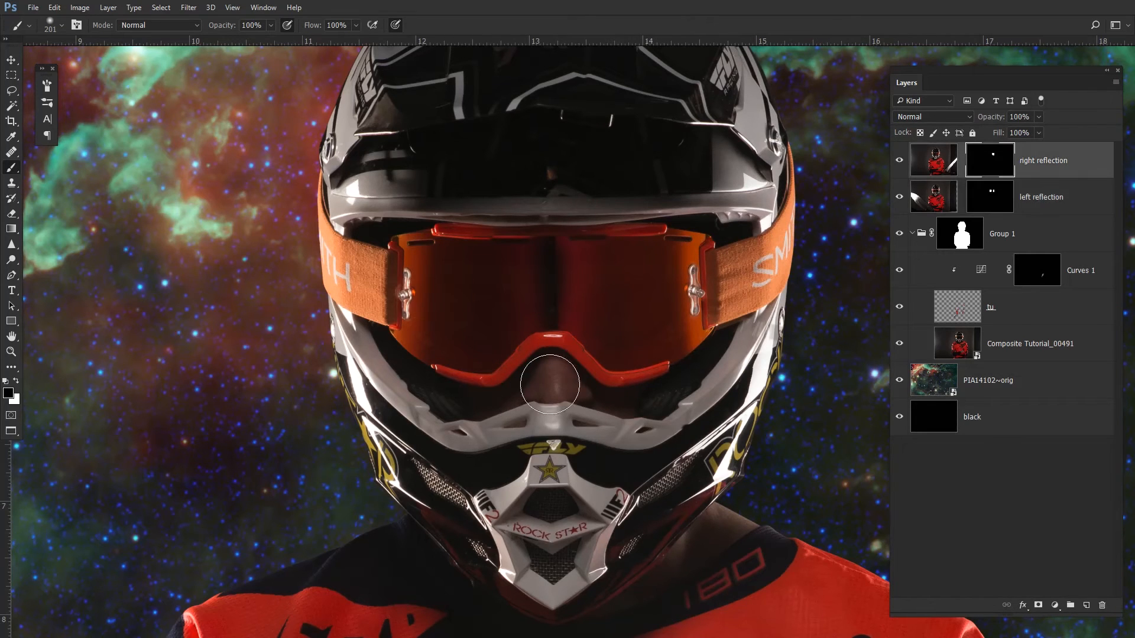
pyautogui.press('2')
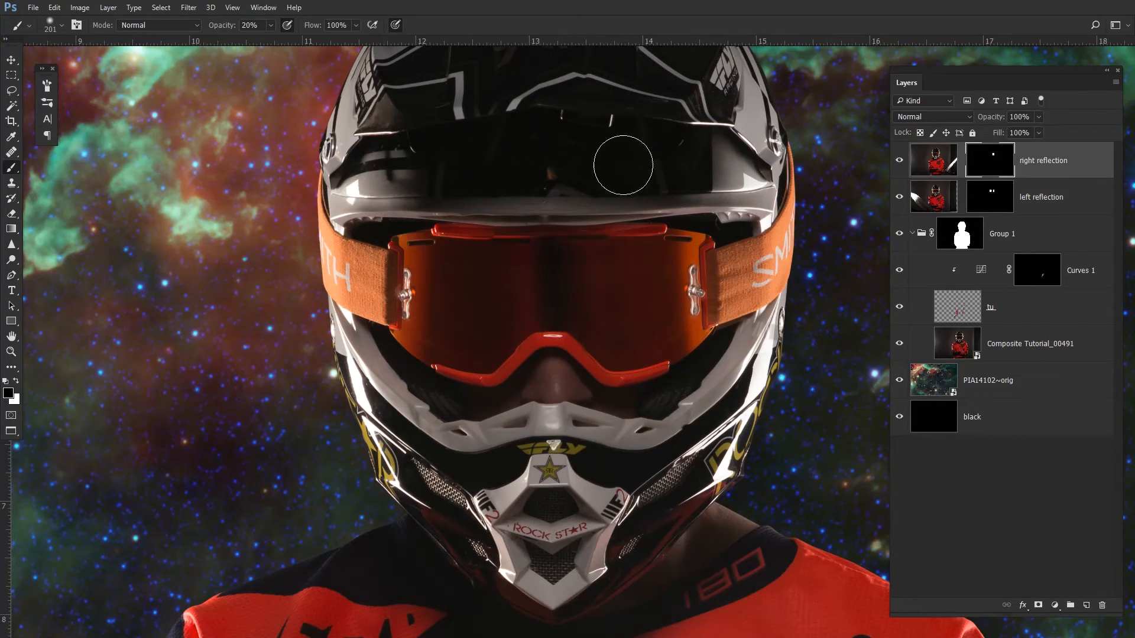
pyautogui.click(997, 202)
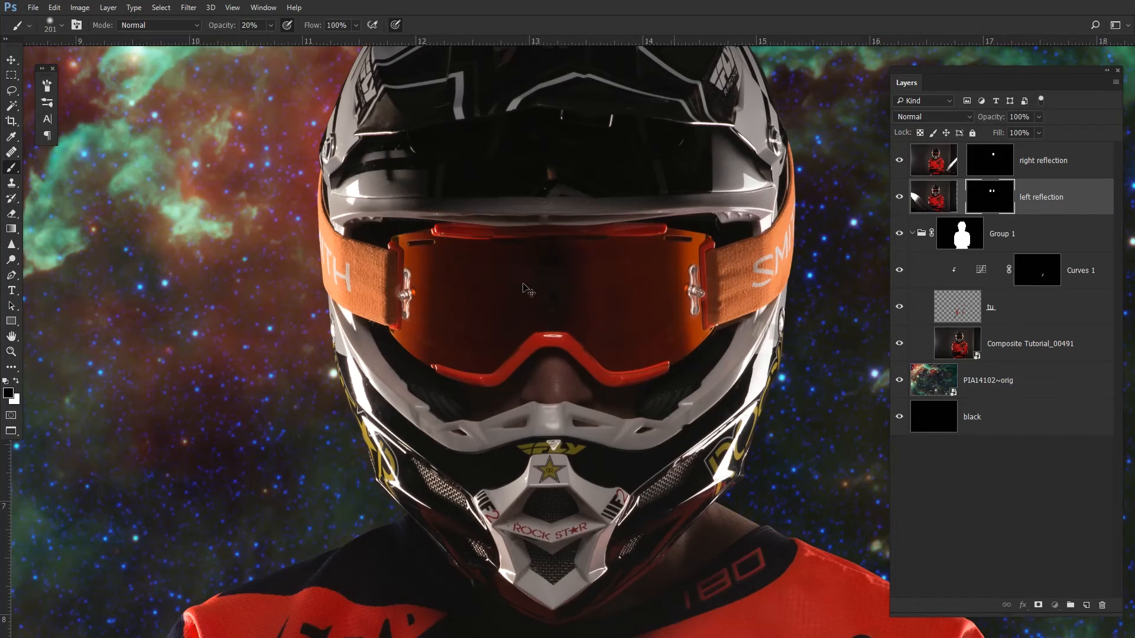
pyautogui.moveTo(507, 268); pyautogui.dragTo(529, 272)
pyautogui.moveTo(364, 287); pyautogui.dragTo(393, 322)
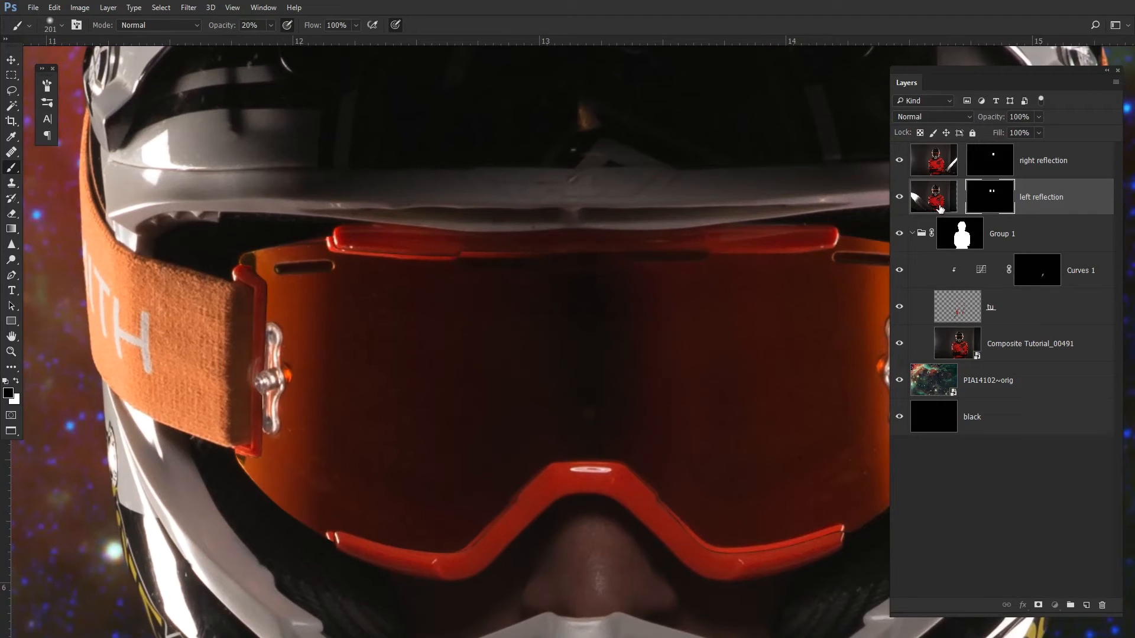
# - Lasso around the goggles on the left reflection layer and copy the selection to a new layer
pyautogui.click(940, 205)
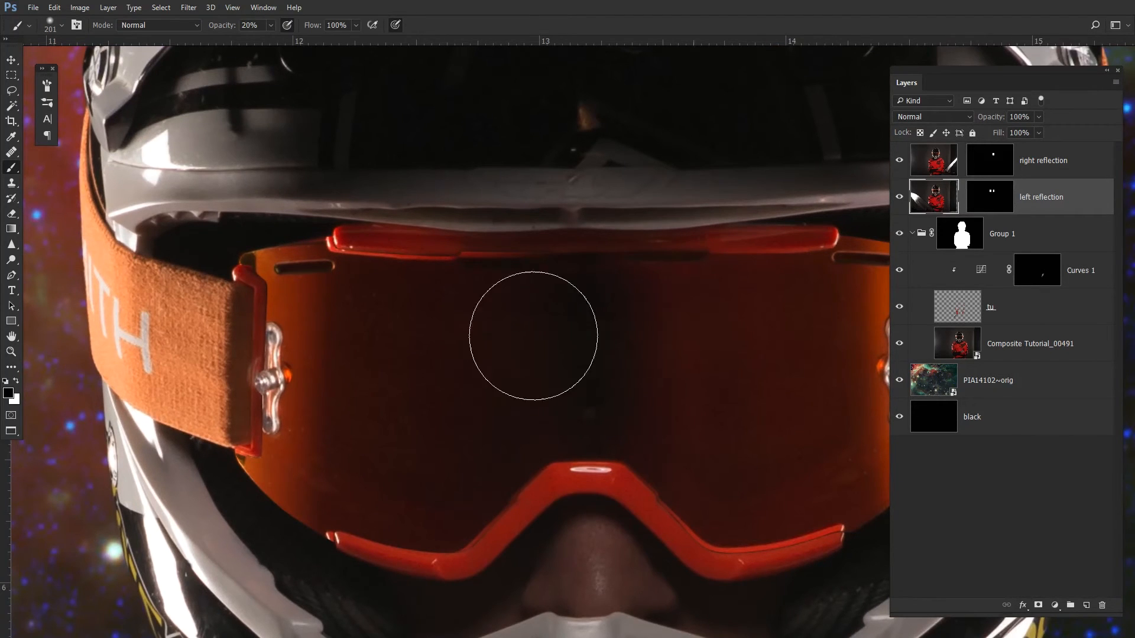
pyautogui.press('l')
pyautogui.hotkey('ctrl', '0')
pyautogui.moveTo(502, 196)
pyautogui.mouseDown()
pyautogui.moveTo(392, 292)
pyautogui.moveTo(760, 348)
pyautogui.moveTo(532, 187)
pyautogui.mouseUp()
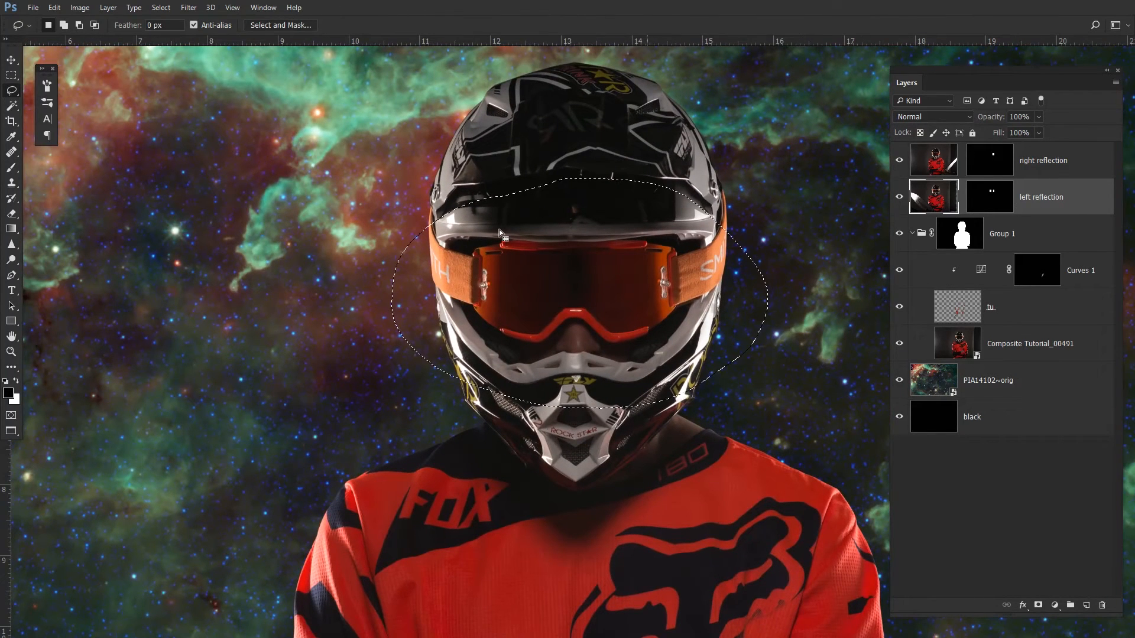
pyautogui.hotkey('ctrl', 'j')
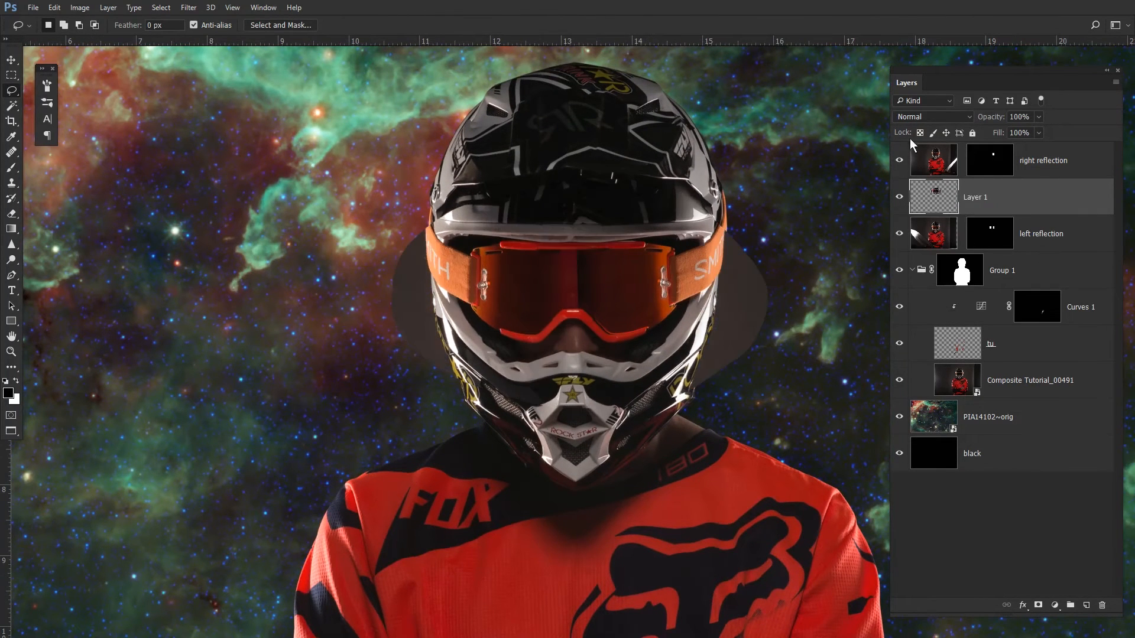
# - Copy the left reflection mask onto the new layer
pyautogui.moveTo(964, 247); pyautogui.dragTo(977, 209)
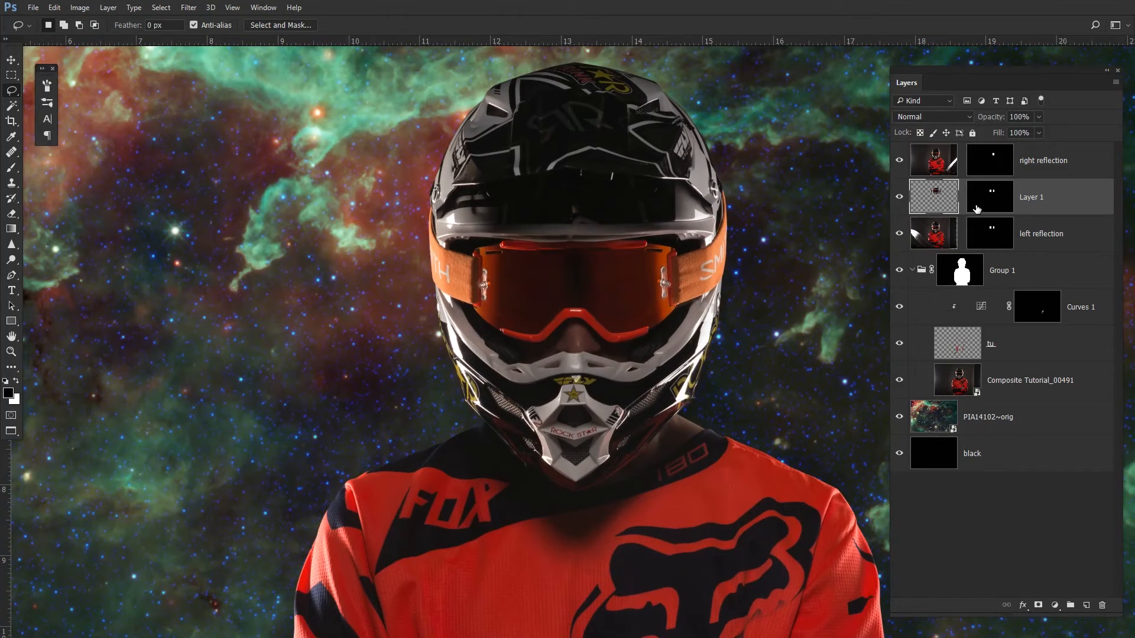
pyautogui.scroll(5, 552, 265)
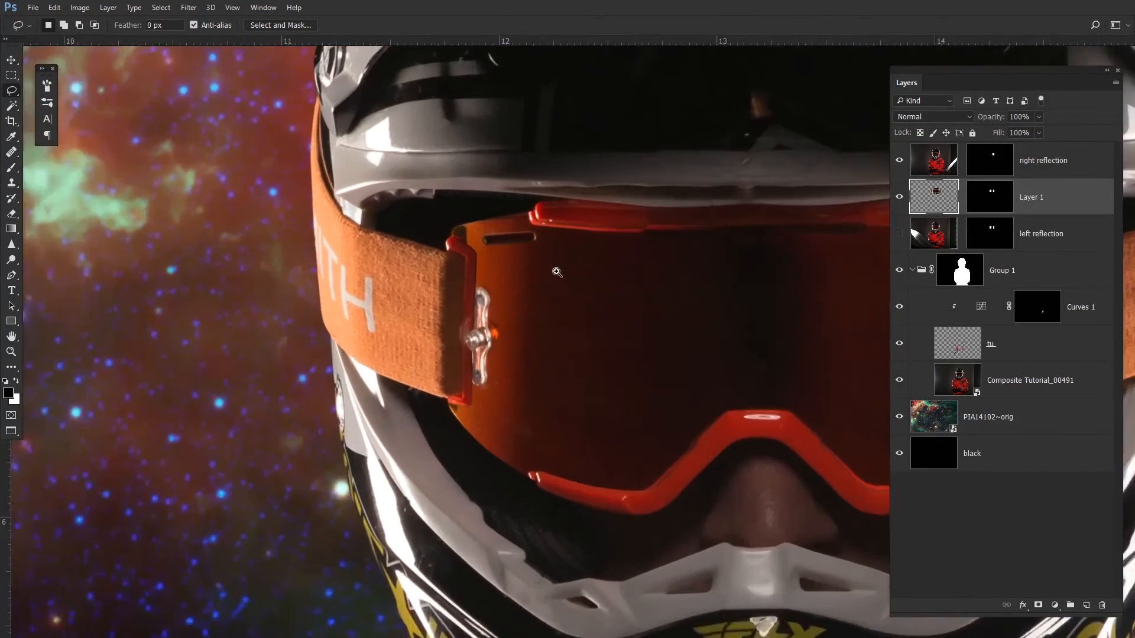
pyautogui.scroll(4, 538, 295)
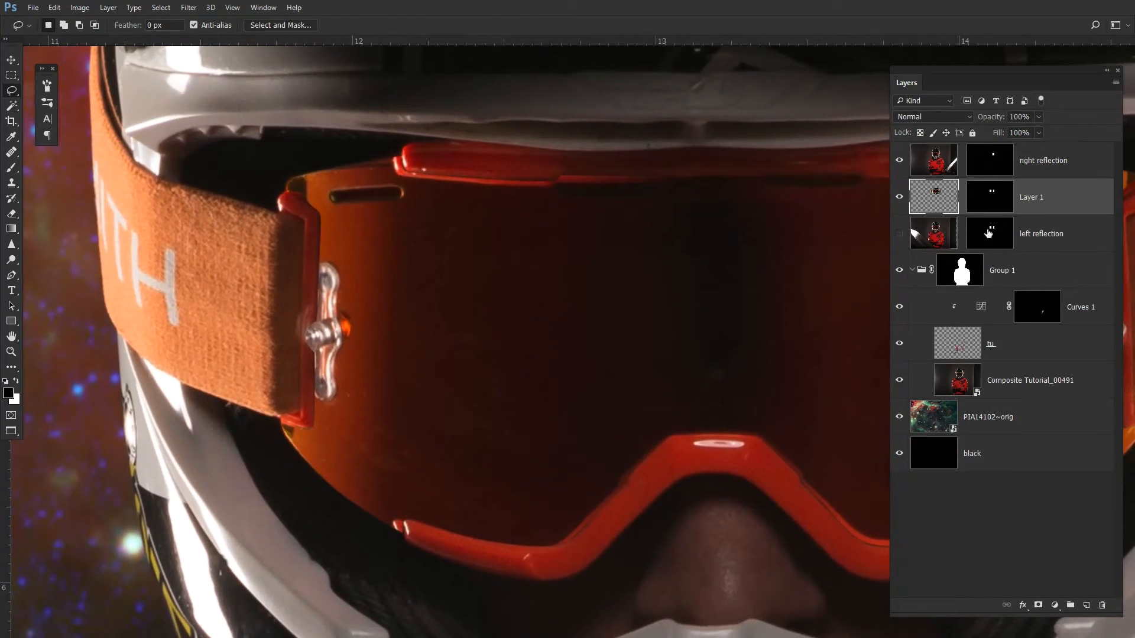
# - Paint black on the new layer's mask to remove its reflection from the right lens
pyautogui.click(993, 204)
pyautogui.hscroll(3, 769, 266)
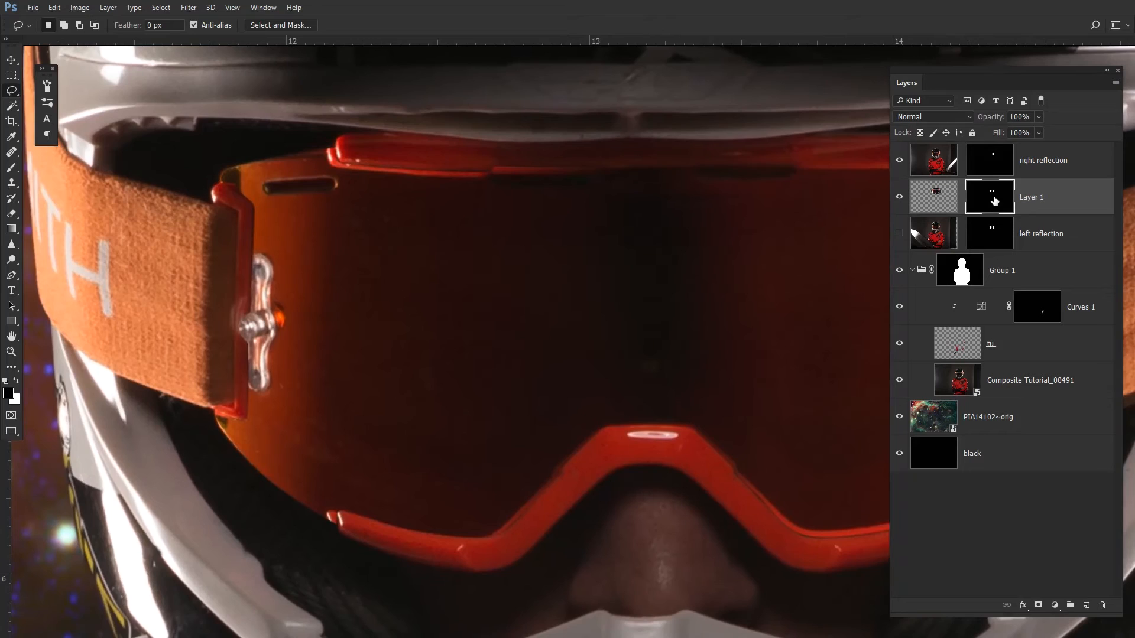
pyautogui.keyDown('alt'); pyautogui.click(994, 201); pyautogui.keyUp('alt')
pyautogui.scroll(-3, 499, 287)
pyautogui.press('b')
pyautogui.moveTo(541, 268)
pyautogui.mouseDown()
pyautogui.moveTo(544, 355)
pyautogui.moveTo(613, 246)
pyautogui.moveTo(668, 207)
pyautogui.moveTo(717, 286)
pyautogui.mouseUp()
pyautogui.press('0')
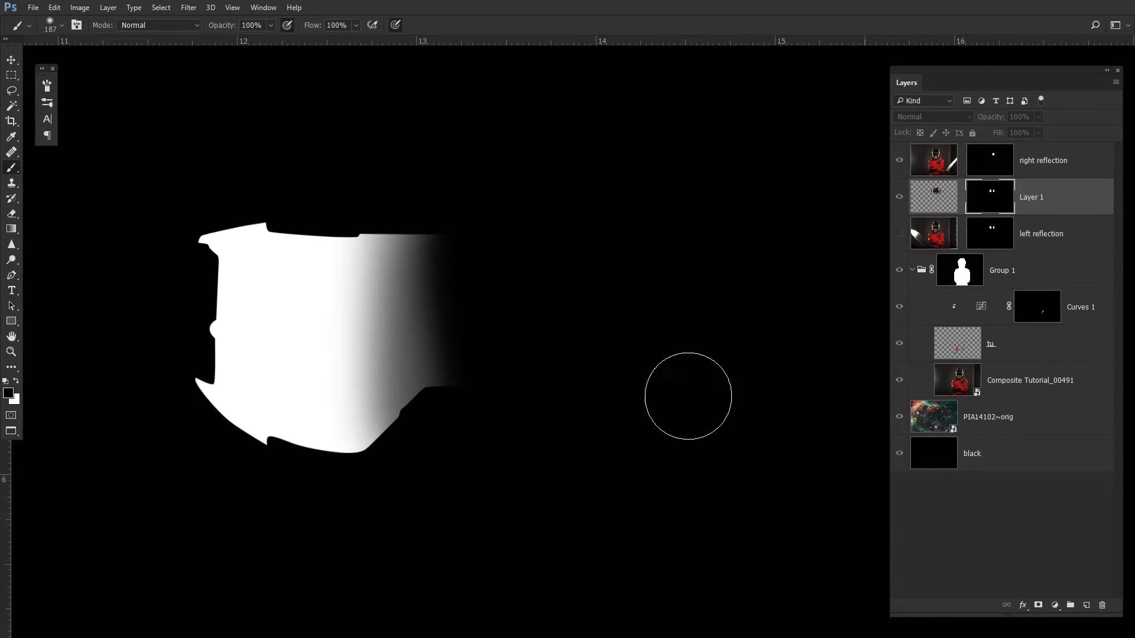
# - Rename the new layer as left
pyautogui.doubleClick(1048, 193)
pyautogui.write('left')
pyautogui.press('Return')
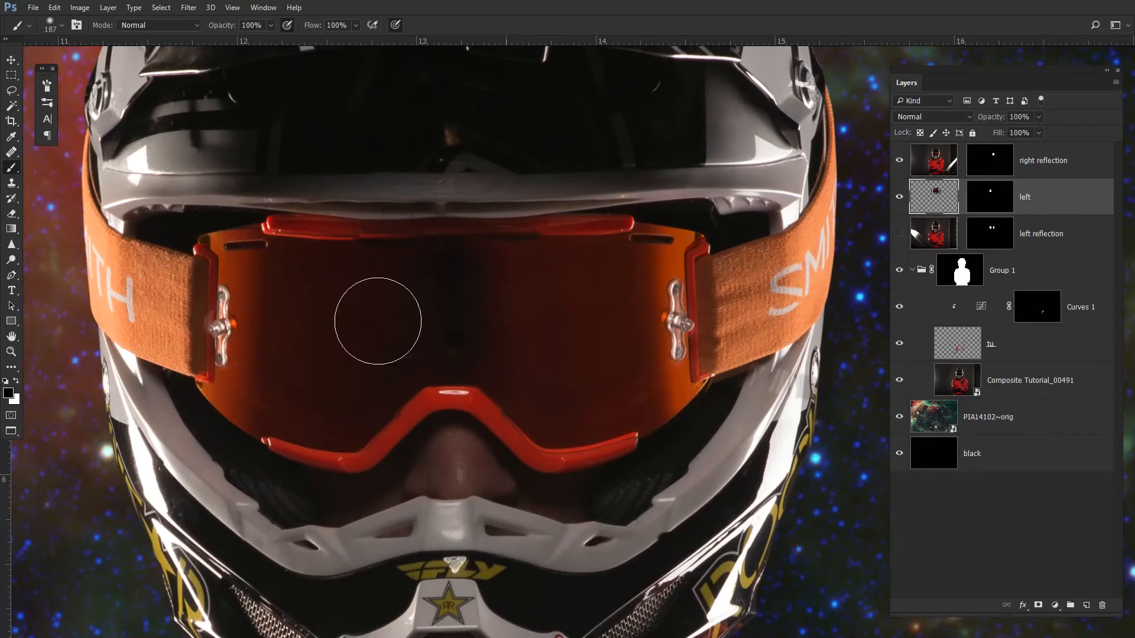
# - Move the left layer slightly right over the goggle lens
pyautogui.press('v')
pyautogui.moveTo(324, 313); pyautogui.dragTo(443, 318)
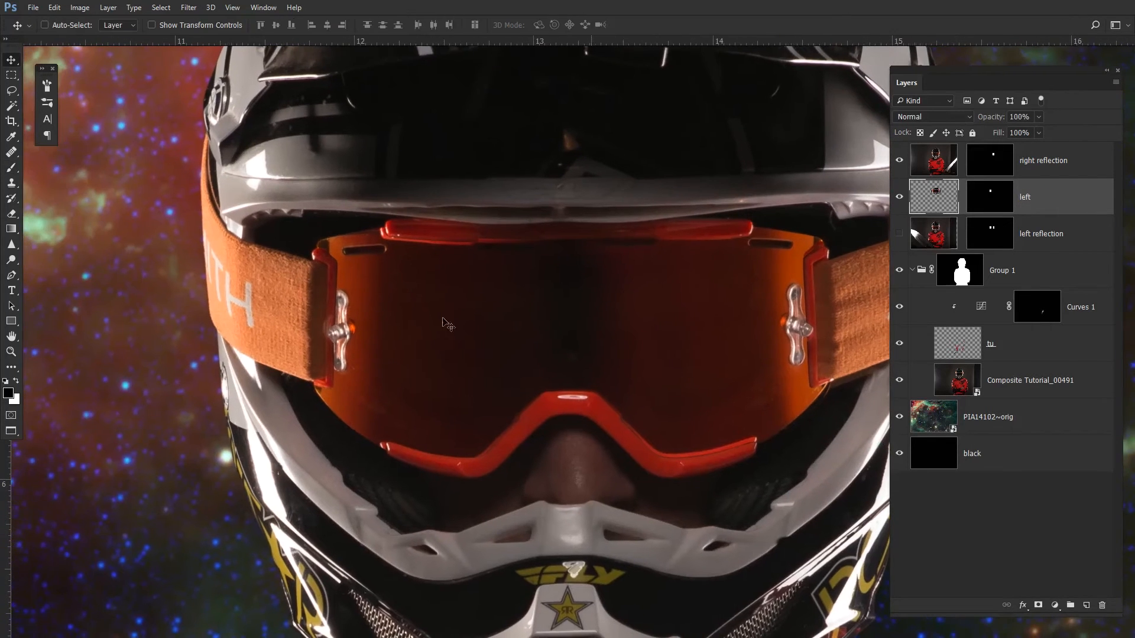
pyautogui.moveTo(450, 362); pyautogui.dragTo(458, 361)
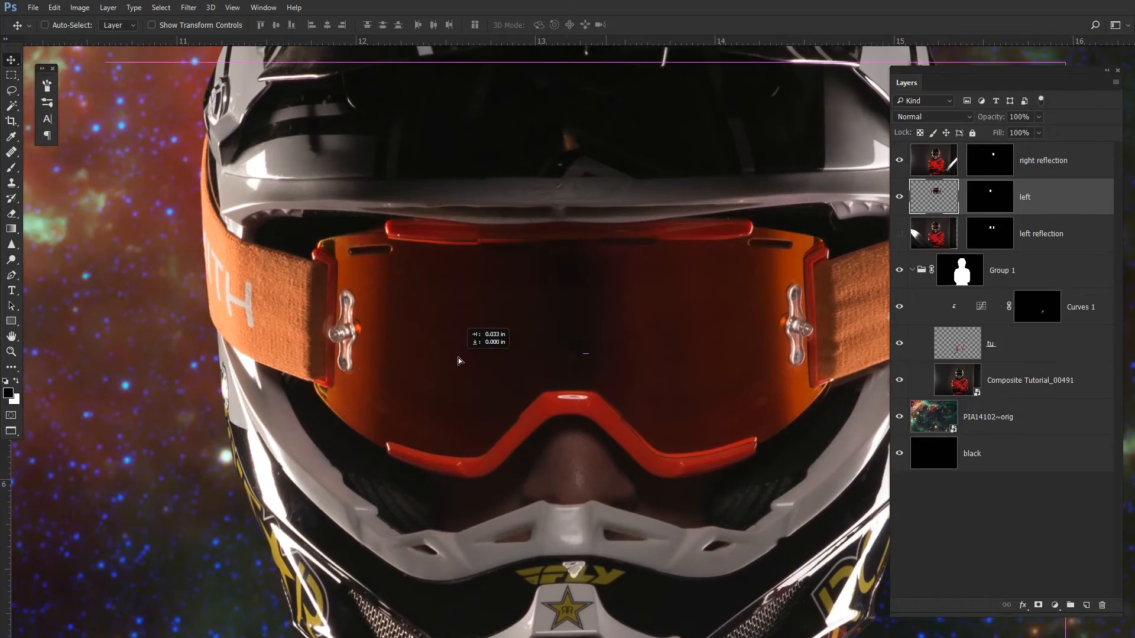
# - Free-transform the left layer, scaling it to about 102% width and 104% height and nudging it to fit the lens
pyautogui.hotkey('ctrl', 't')
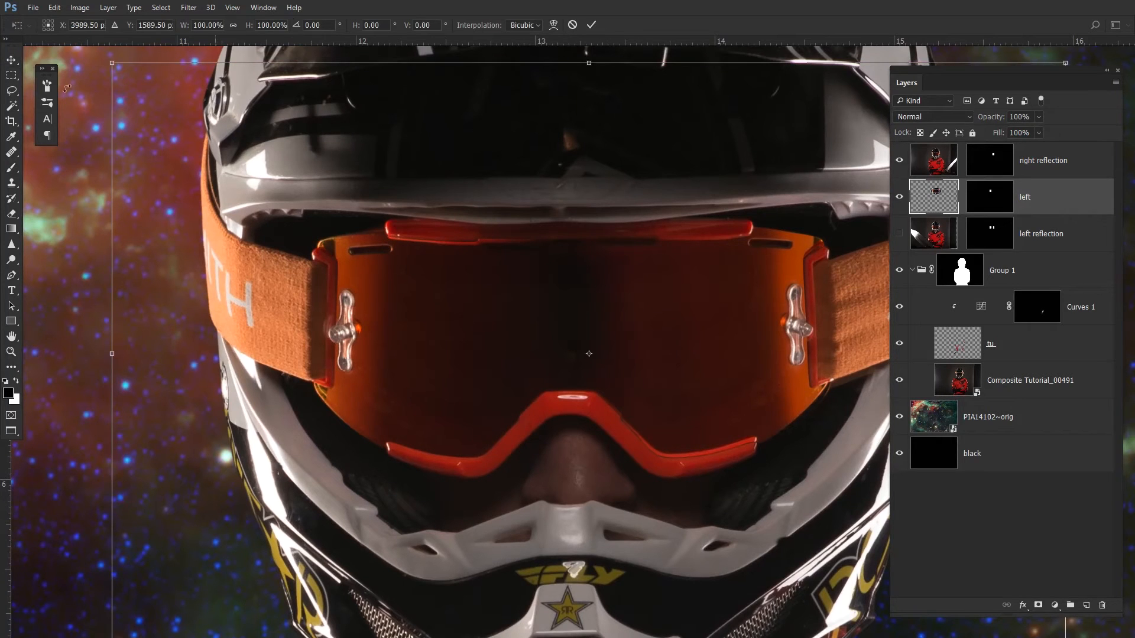
pyautogui.moveTo(111, 63); pyautogui.dragTo(118, 41)
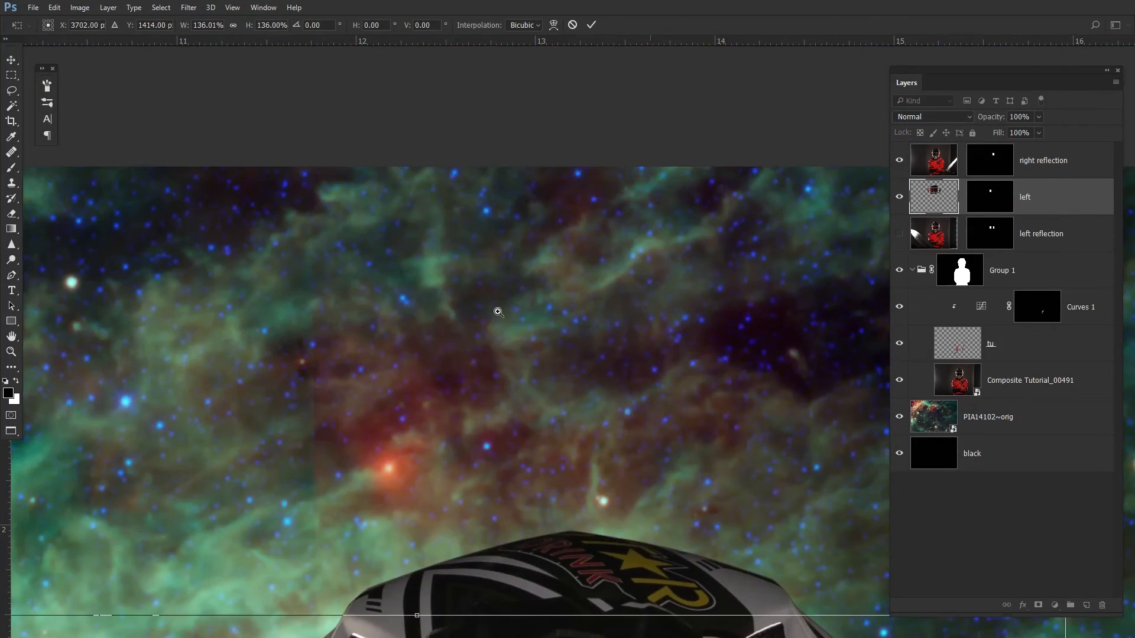
pyautogui.moveTo(497, 311); pyautogui.dragTo(419, 308)
pyautogui.moveTo(441, 348); pyautogui.dragTo(477, 207)
pyautogui.moveTo(452, 313); pyautogui.dragTo(460, 227)
pyautogui.hotkey('ctrl', 'z')
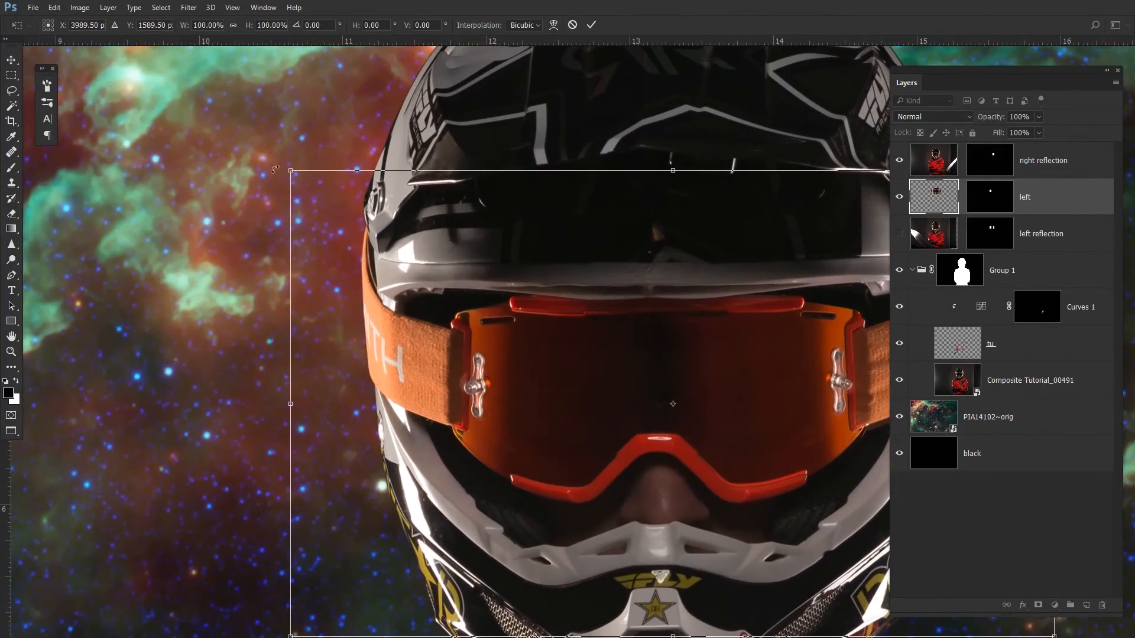
pyautogui.moveTo(295, 172); pyautogui.dragTo(286, 165)
pyautogui.press('Right')
pyautogui.press('Right')
pyautogui.press('Right')
pyautogui.press('Right')
pyautogui.press('Right')
pyautogui.press('Right')
pyautogui.press('Right')
pyautogui.press('Right')
pyautogui.press('Right')
pyautogui.press('Down')
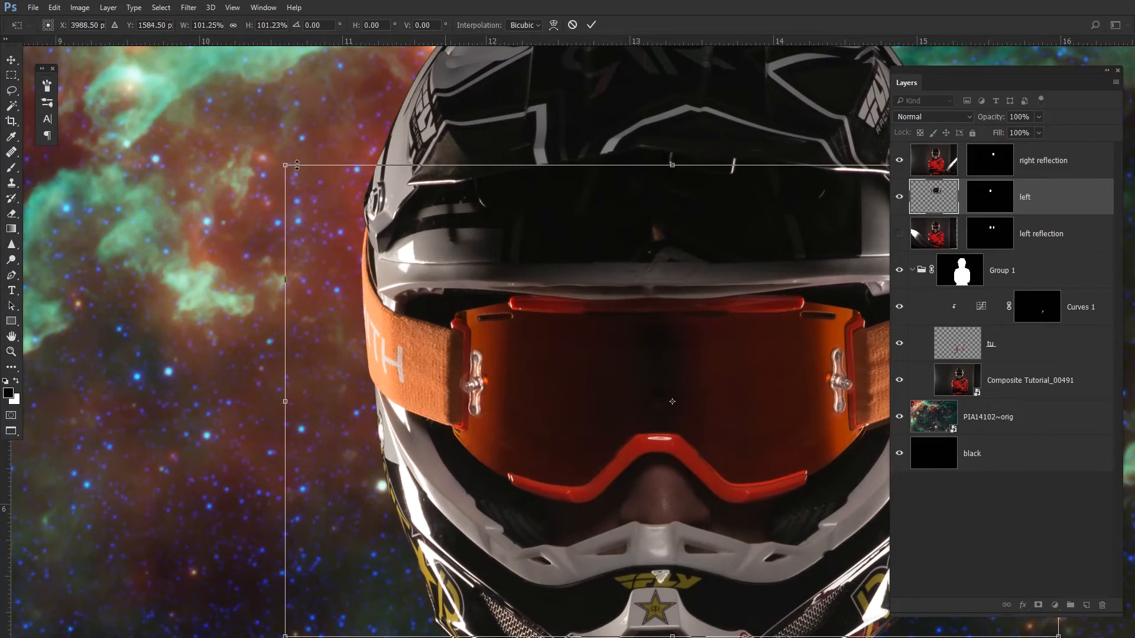
pyautogui.press('Right')
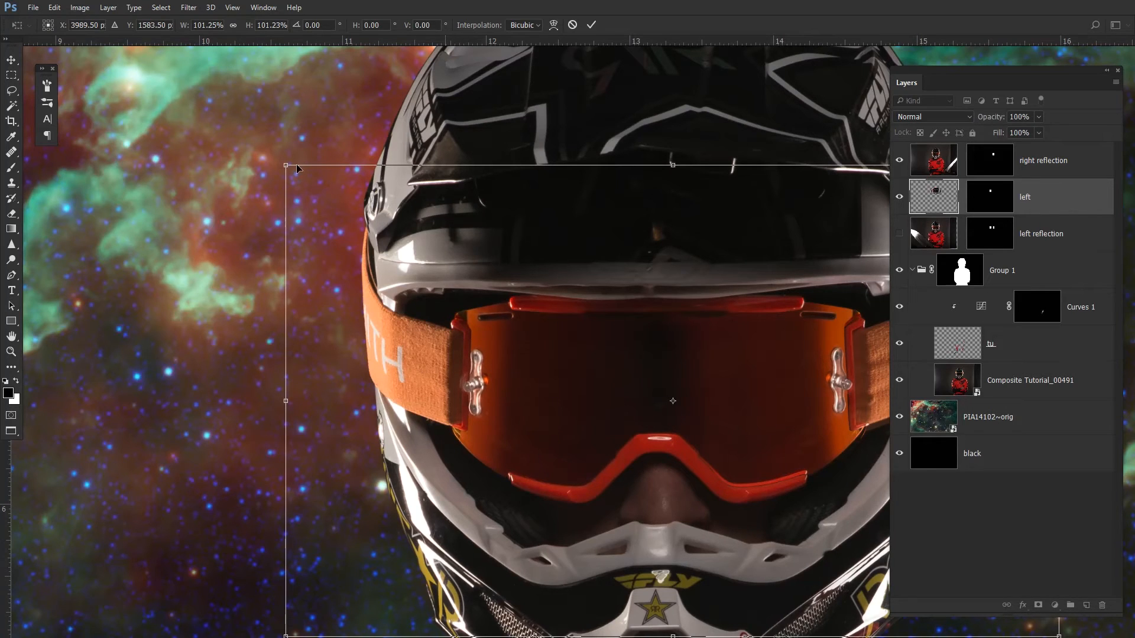
pyautogui.press('Down')
pyautogui.press('Down')
pyautogui.press('Down')
pyautogui.press('Up')
pyautogui.press('Up')
pyautogui.press('Up')
pyautogui.press('Up')
pyautogui.press('Up')
pyautogui.moveTo(448, 377); pyautogui.dragTo(454, 173)
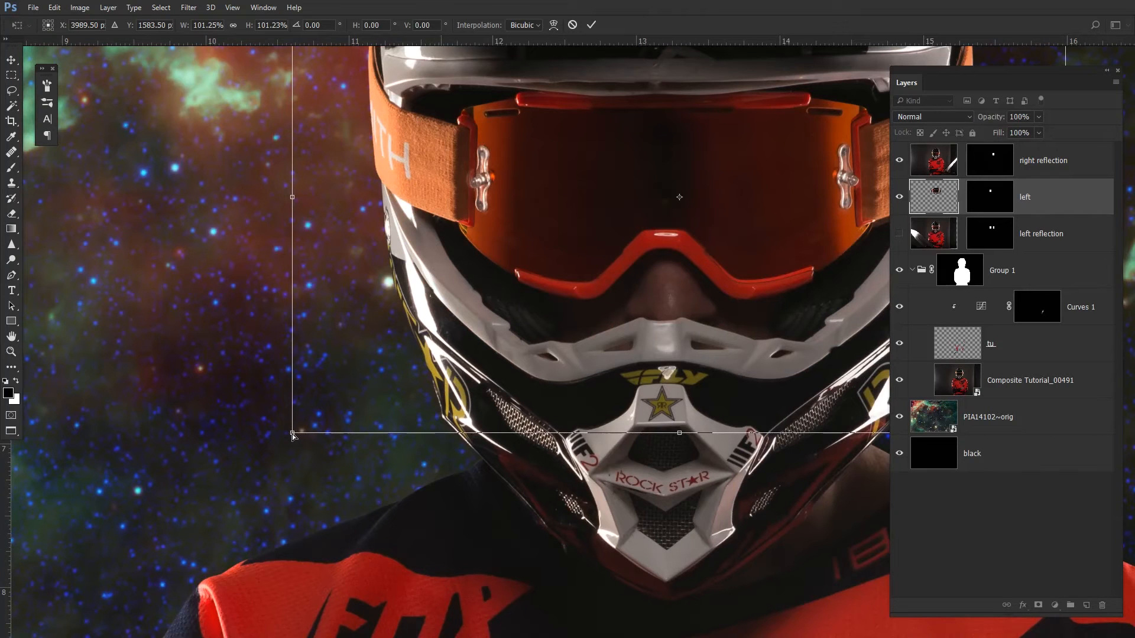
pyautogui.moveTo(291, 437); pyautogui.dragTo(286, 448)
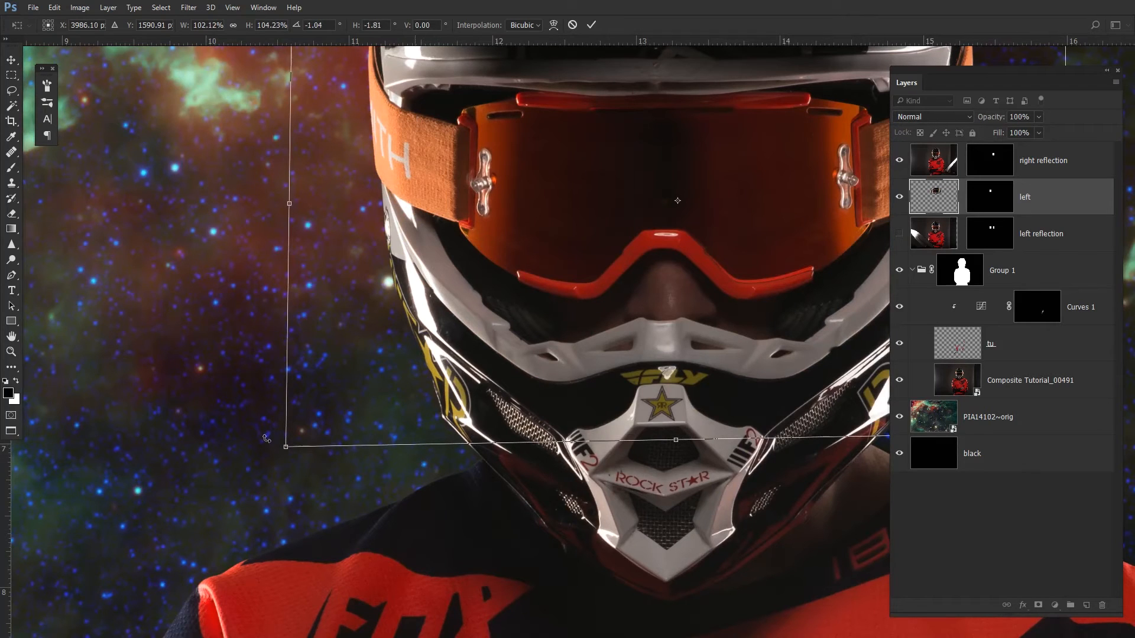
pyautogui.press('Return')
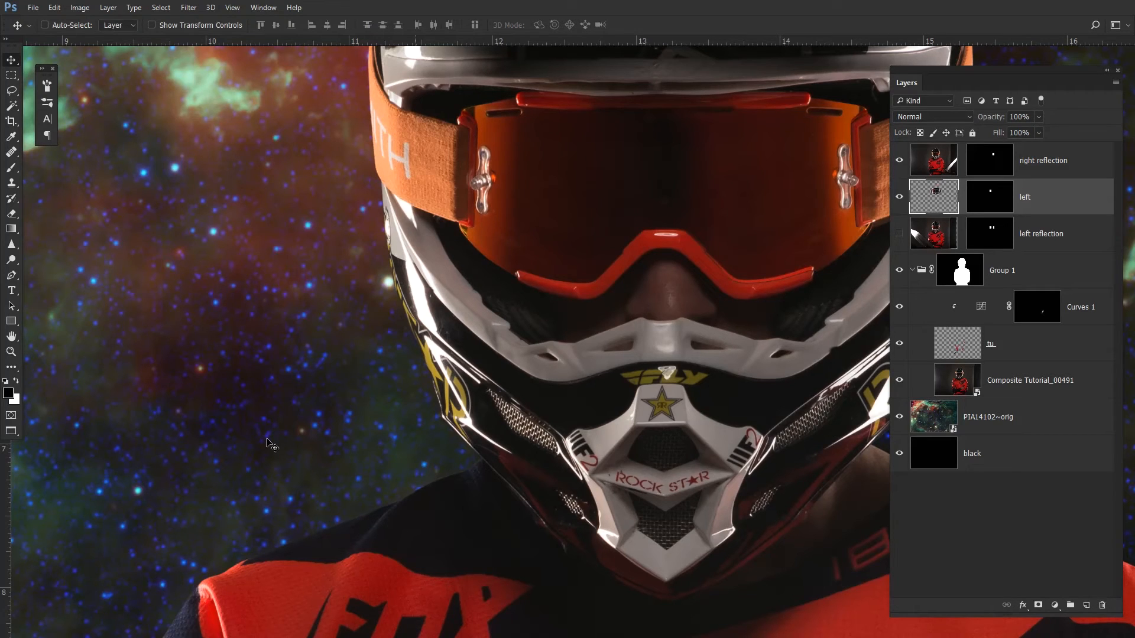
# - Delete the left reflection layer
pyautogui.moveTo(459, 134); pyautogui.dragTo(505, 184)
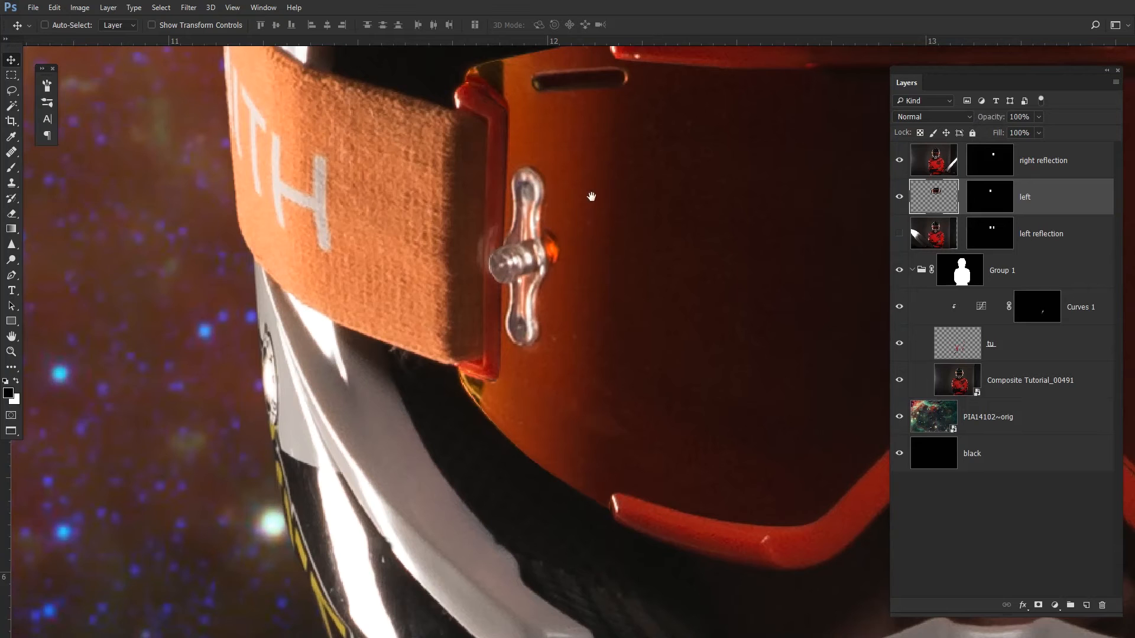
pyautogui.moveTo(590, 189); pyautogui.dragTo(496, 222)
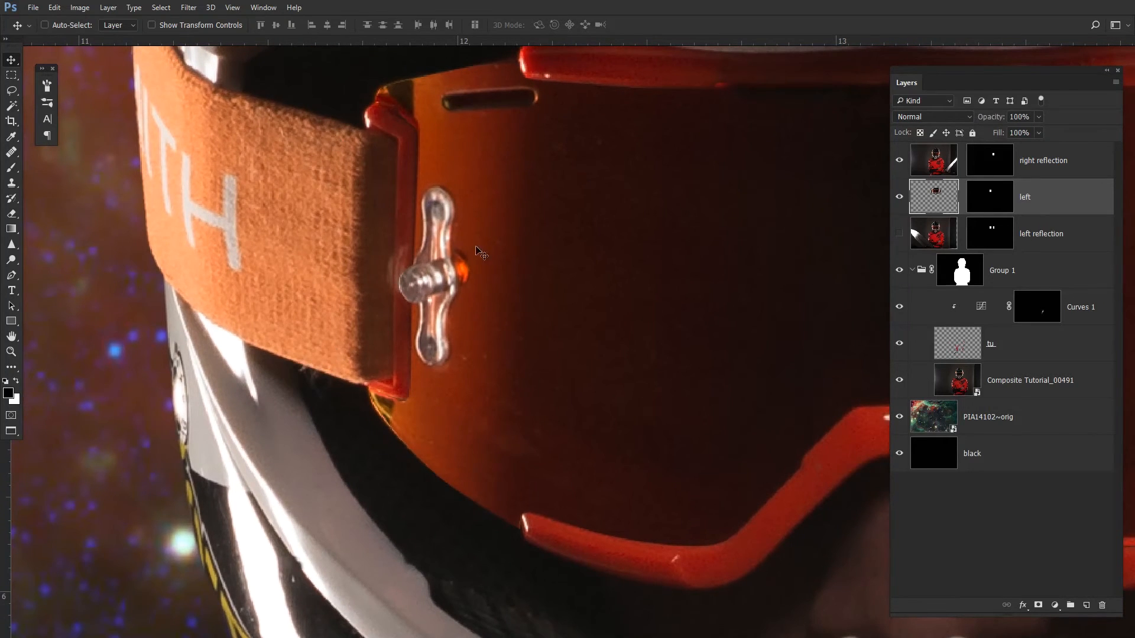
pyautogui.scroll(-5, 482, 254)
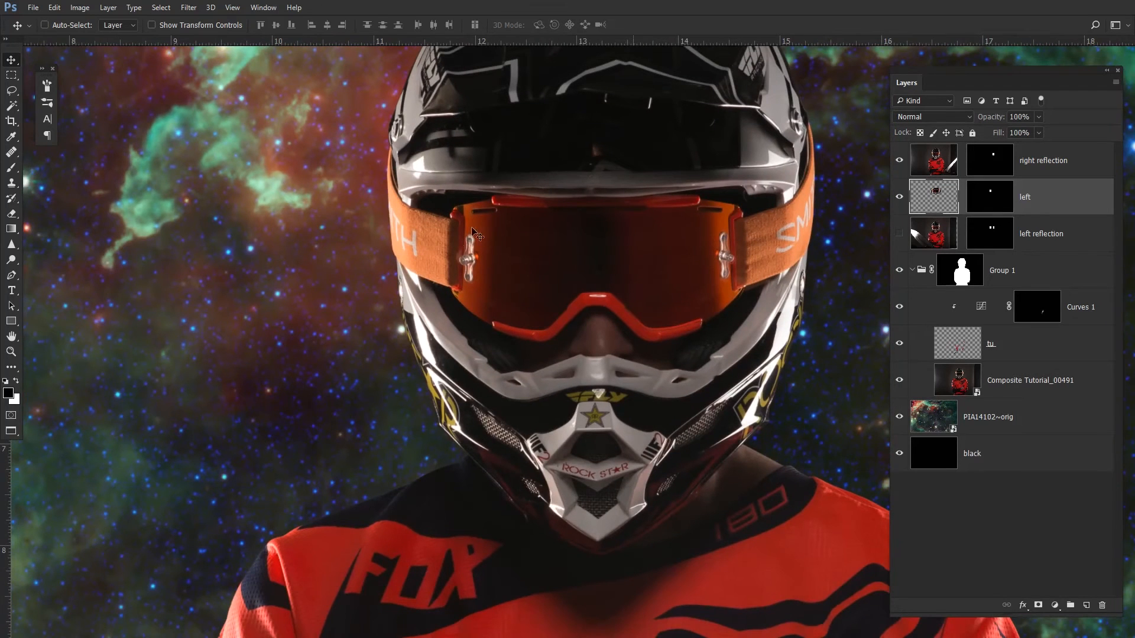
pyautogui.hscroll(5, 506, 256)
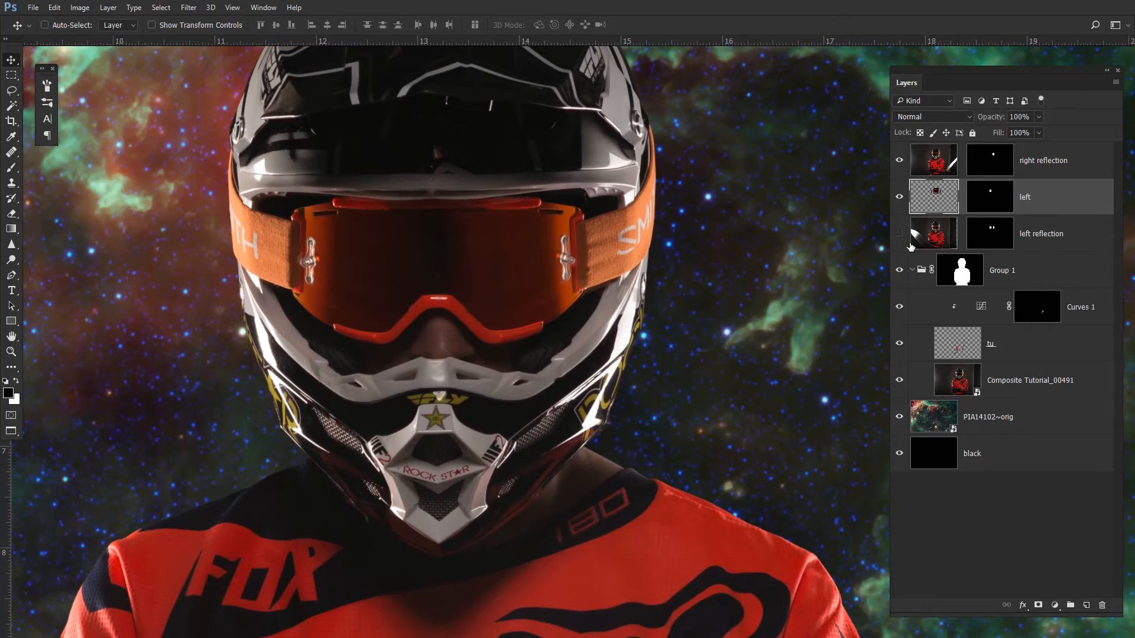
pyautogui.click(1058, 241)
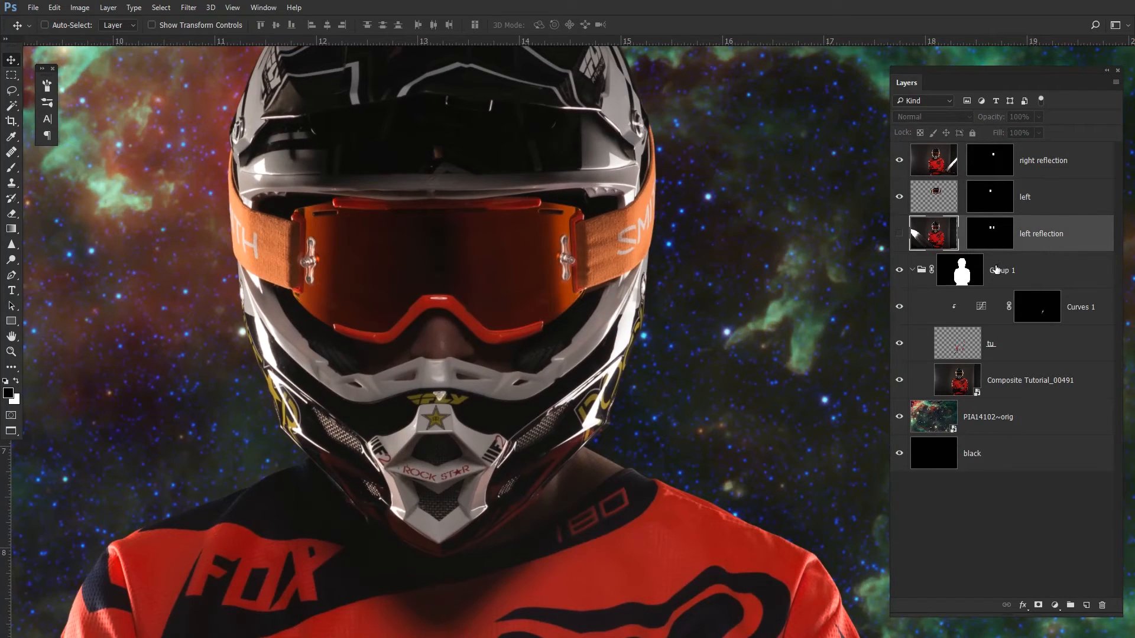
pyautogui.press('Delete')
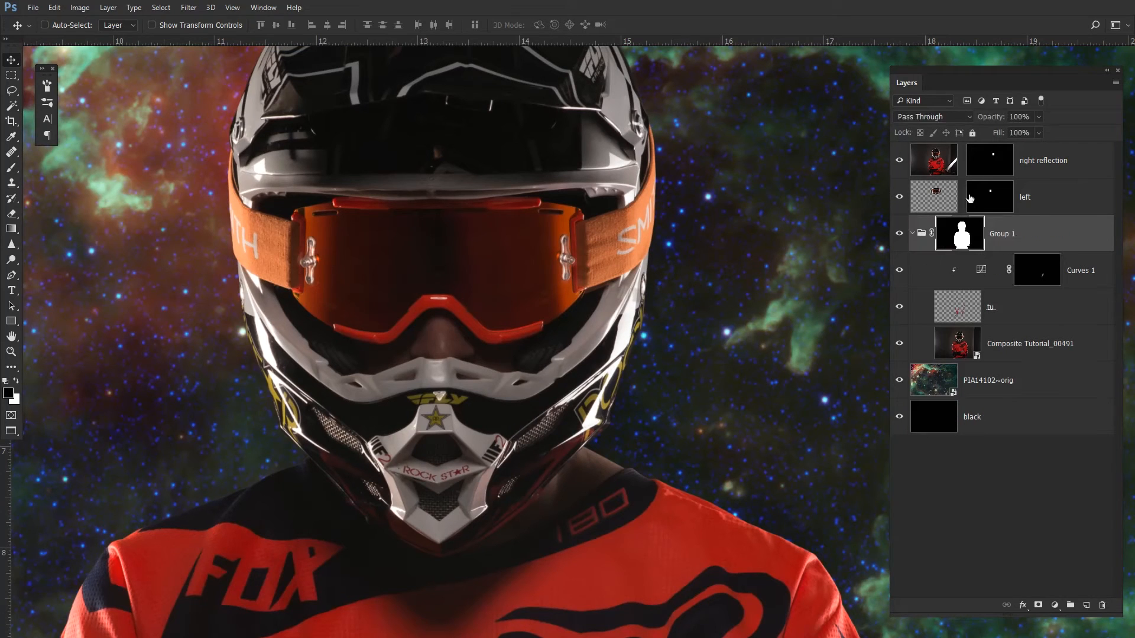
# - View the right reflection layer's mask on its own
pyautogui.click(1063, 207)
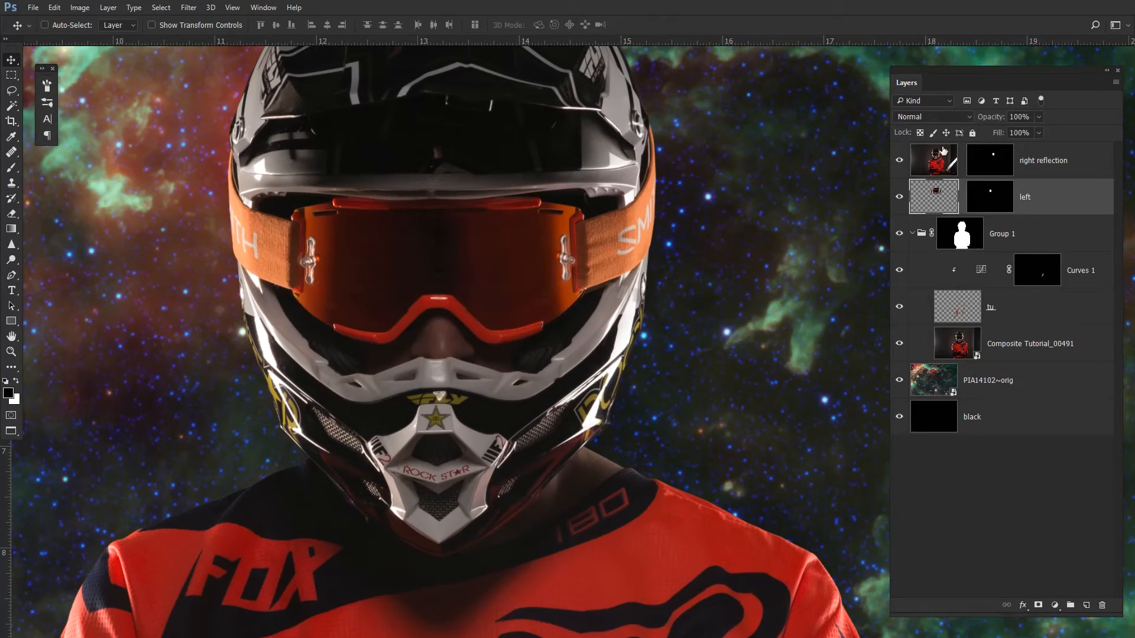
pyautogui.keyDown('alt'); pyautogui.click(994, 172); pyautogui.keyUp('alt')
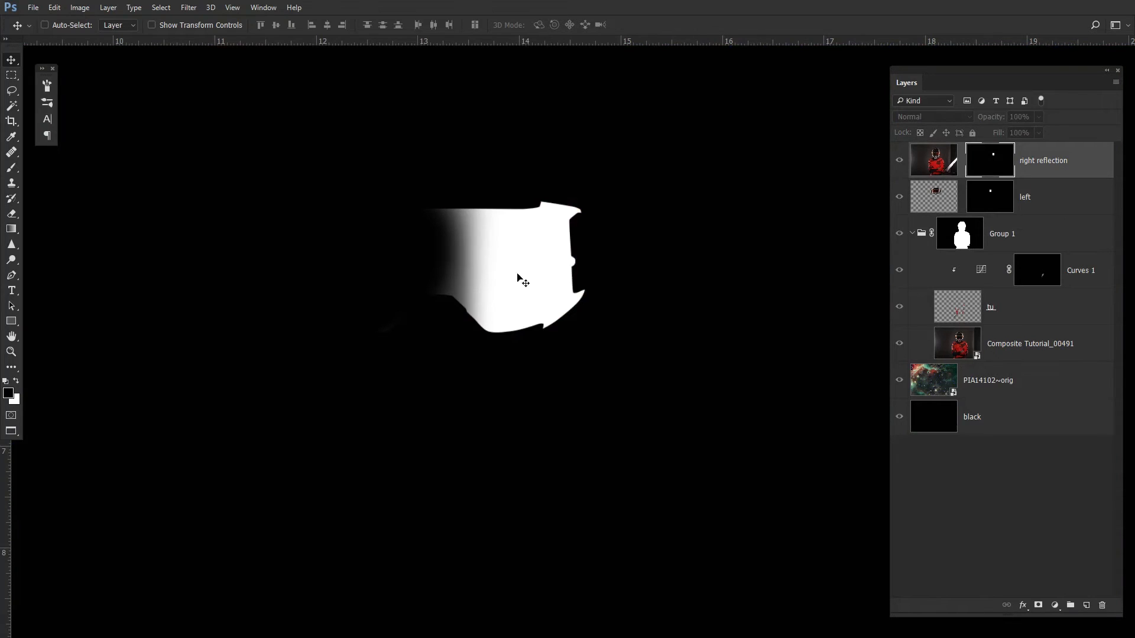
pyautogui.press('b')
pyautogui.scroll(2, 378, 334)
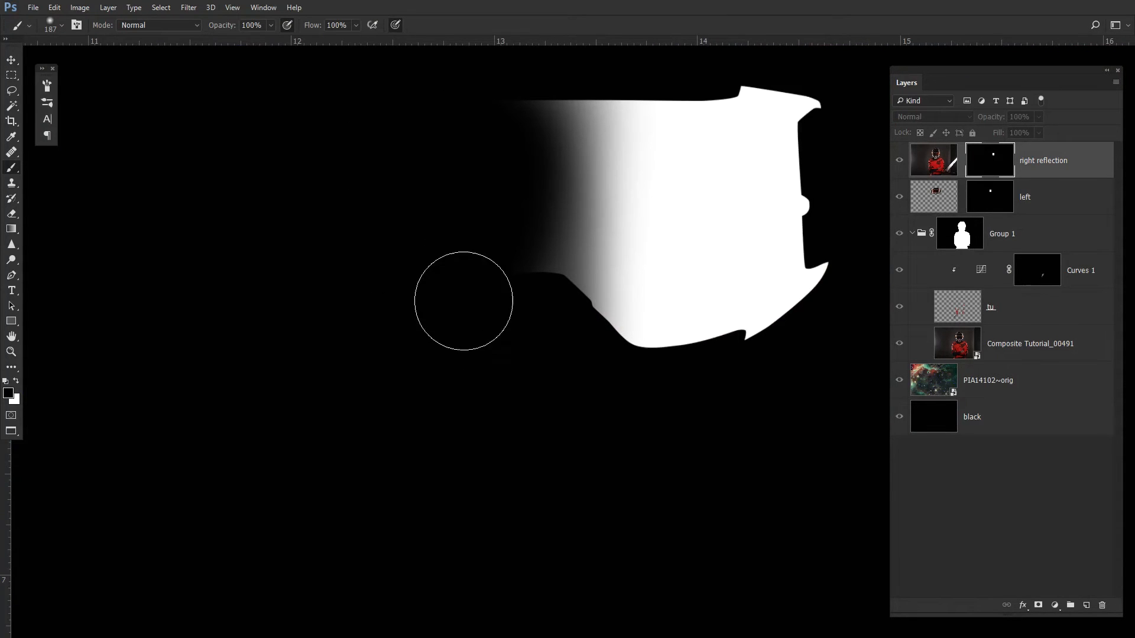
pyautogui.click(949, 171)
pyautogui.moveTo(659, 171); pyautogui.dragTo(624, 214)
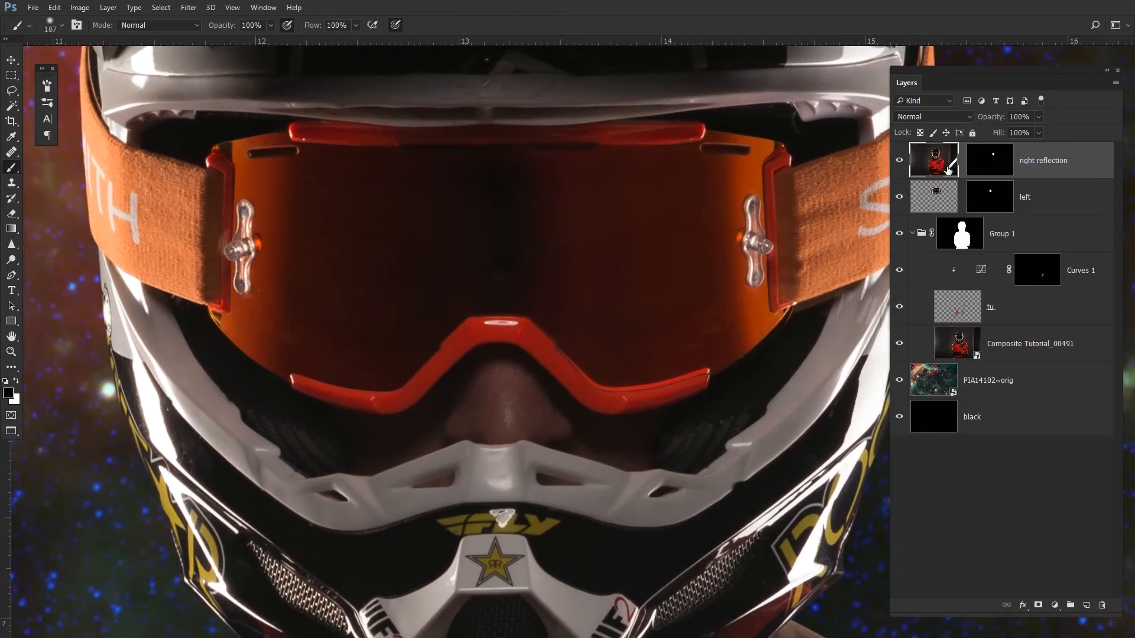
# - Create a new layer above right reflection and copy the right reflection mask onto it
pyautogui.press('l')
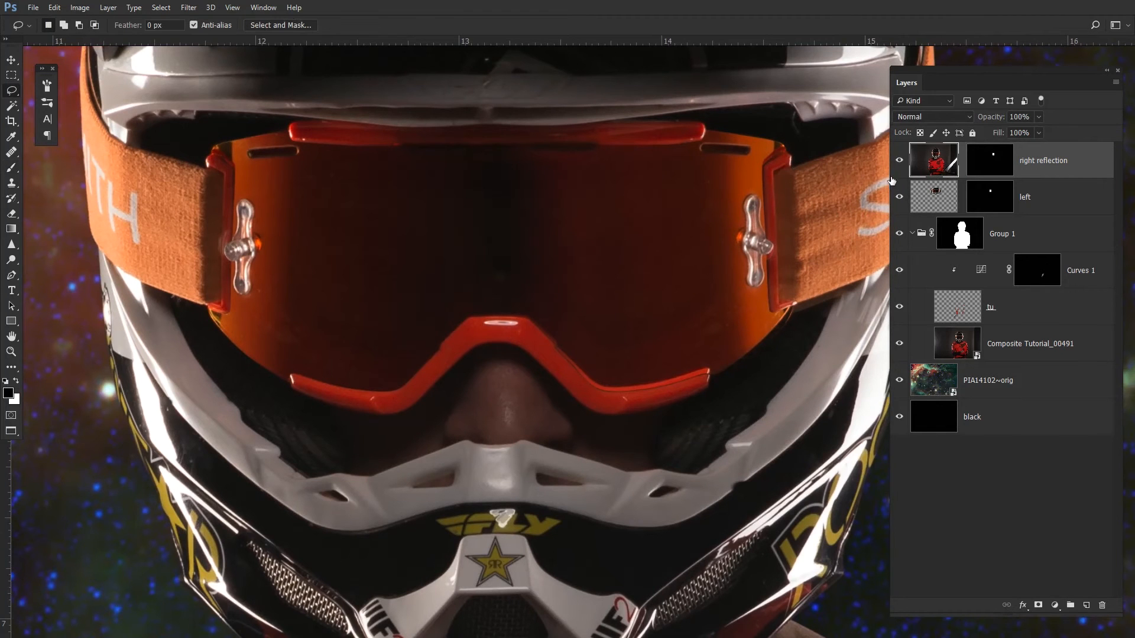
pyautogui.scroll(-3, 580, 177)
pyautogui.moveTo(605, 115)
pyautogui.mouseDown()
pyautogui.moveTo(475, 132)
pyautogui.moveTo(400, 217)
pyautogui.moveTo(669, 271)
pyautogui.moveTo(606, 116)
pyautogui.mouseUp()
pyautogui.hotkey('ctrl', 'j')
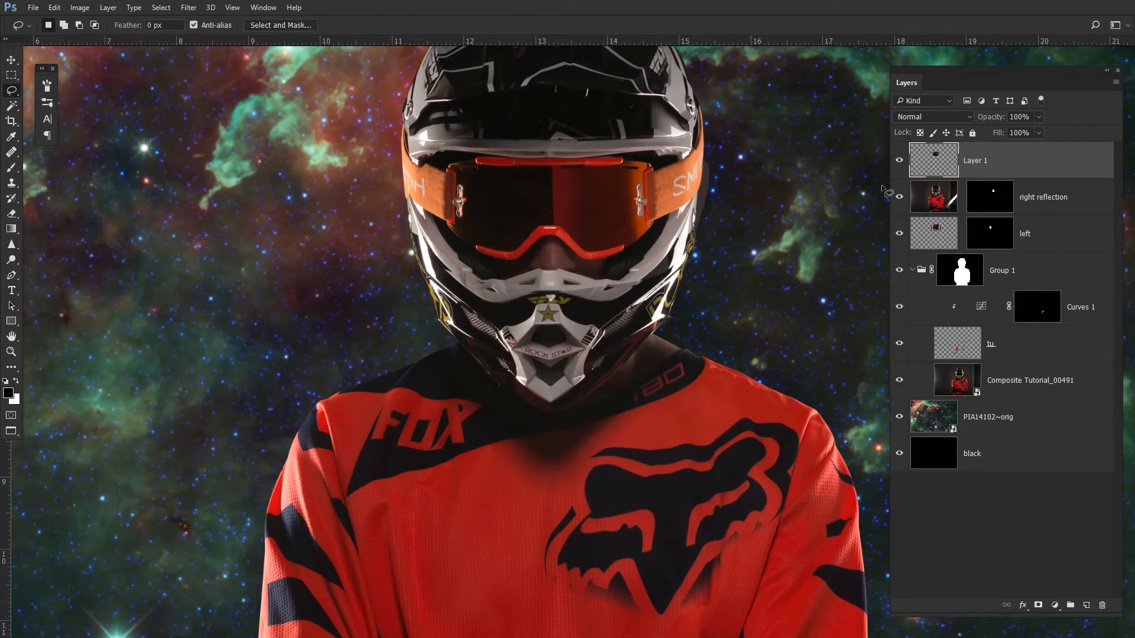
pyautogui.moveTo(990, 198); pyautogui.dragTo(990, 161)
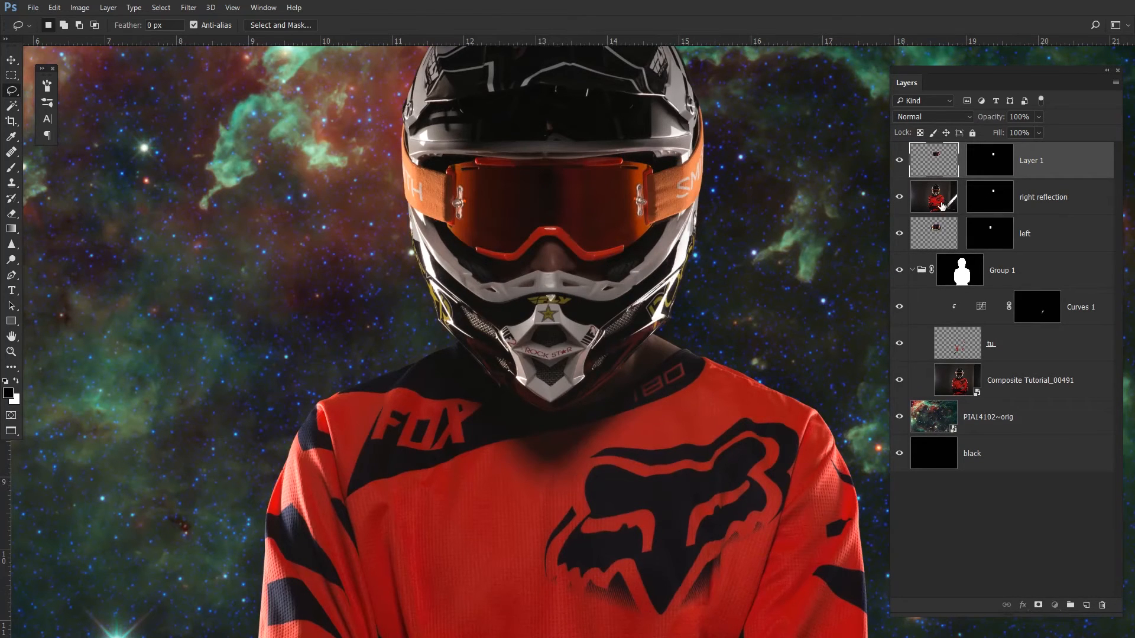
# - Delete the right reflection layer and rename the new layer as right
pyautogui.click(941, 205)
pyautogui.press('Delete')
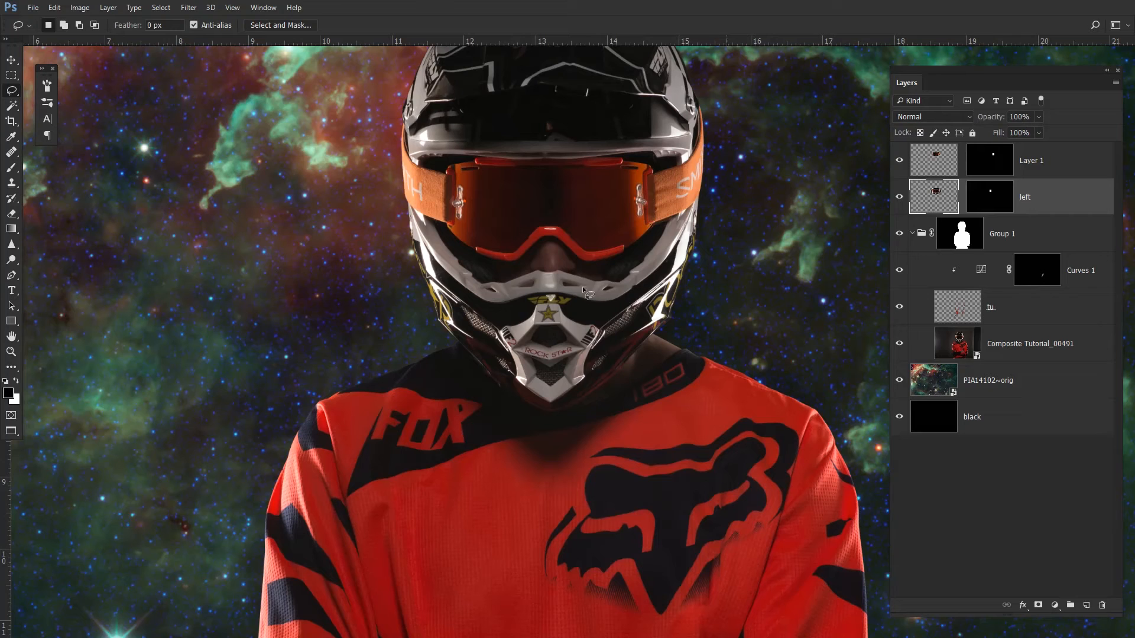
pyautogui.click(930, 163)
pyautogui.doubleClick(1038, 161)
pyautogui.write('right')
pyautogui.press('Return')
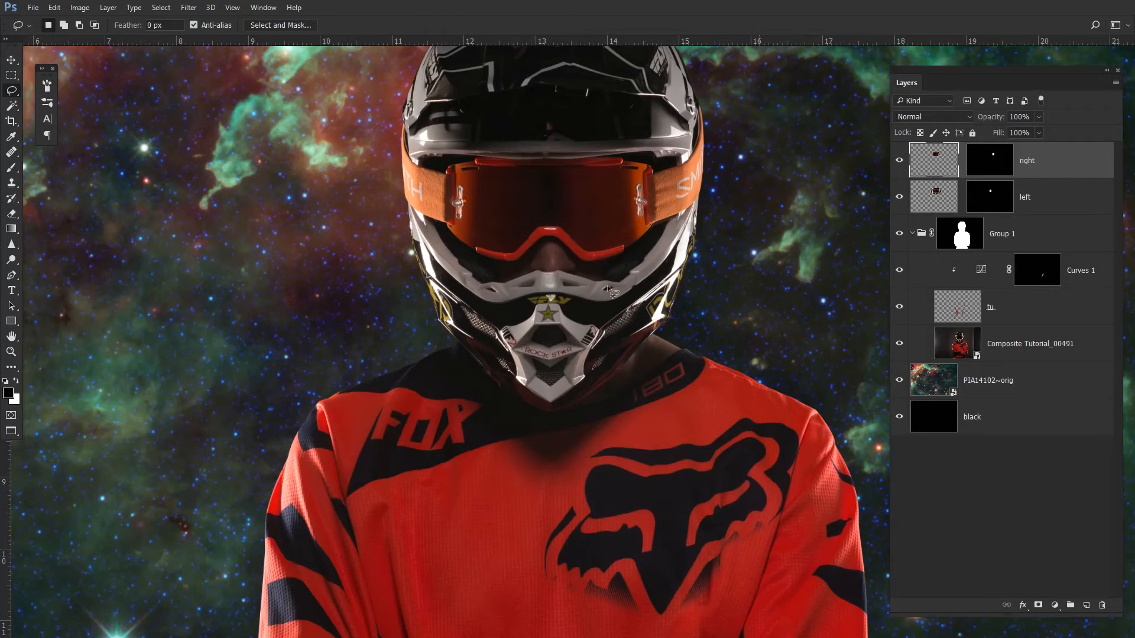
# - Move the right layer and scale it to about 101% width and 103% height over the goggle lens
pyautogui.scroll(5, 607, 289)
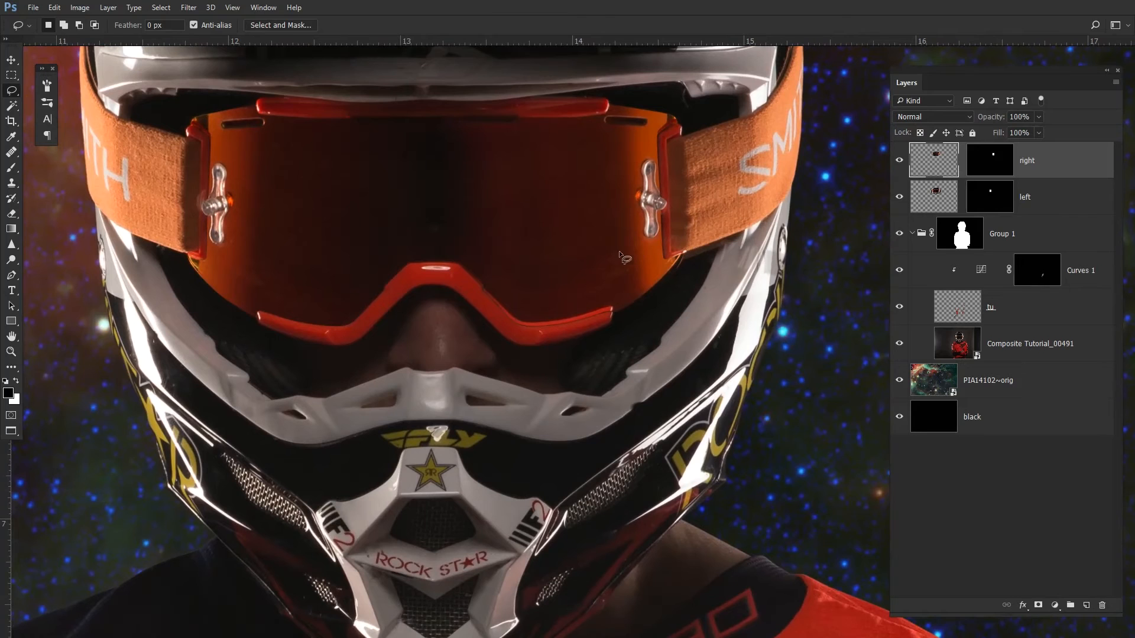
pyautogui.press('v')
pyautogui.moveTo(594, 257); pyautogui.dragTo(595, 261)
pyautogui.moveTo(645, 219); pyautogui.dragTo(624, 272)
pyautogui.hotkey('ctrl', 't')
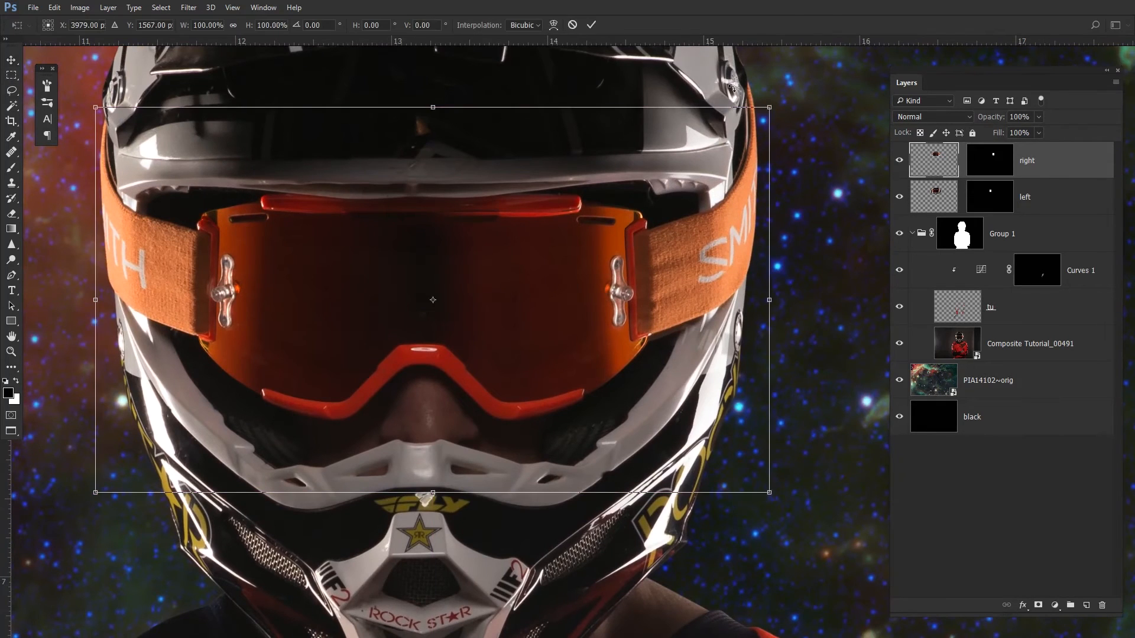
pyautogui.moveTo(434, 105); pyautogui.dragTo(435, 102)
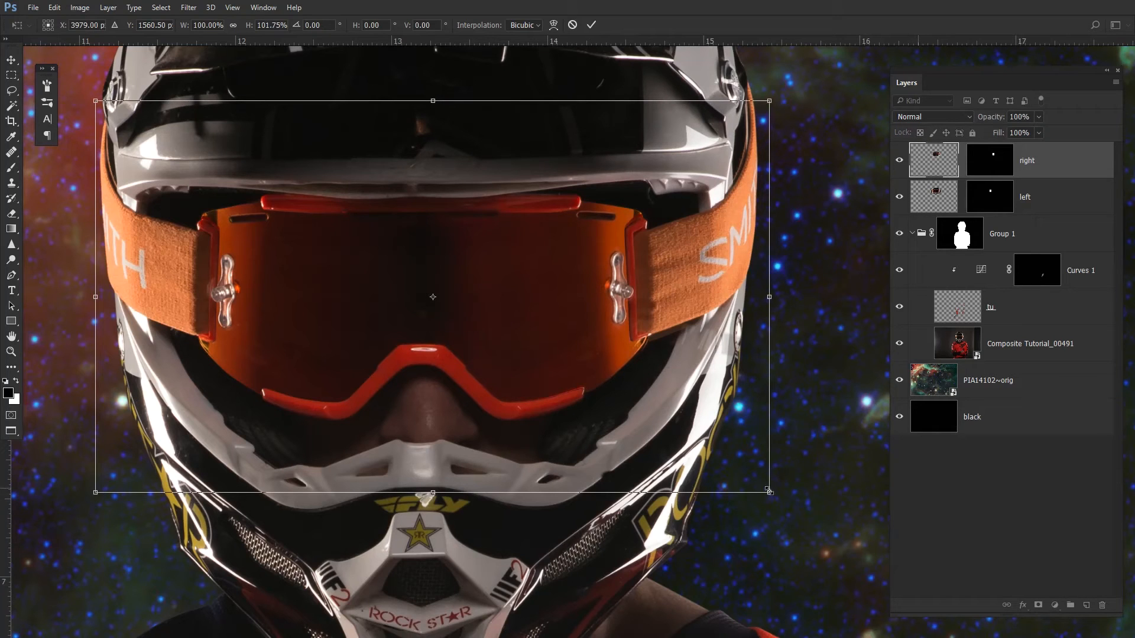
pyautogui.moveTo(769, 495); pyautogui.dragTo(775, 501)
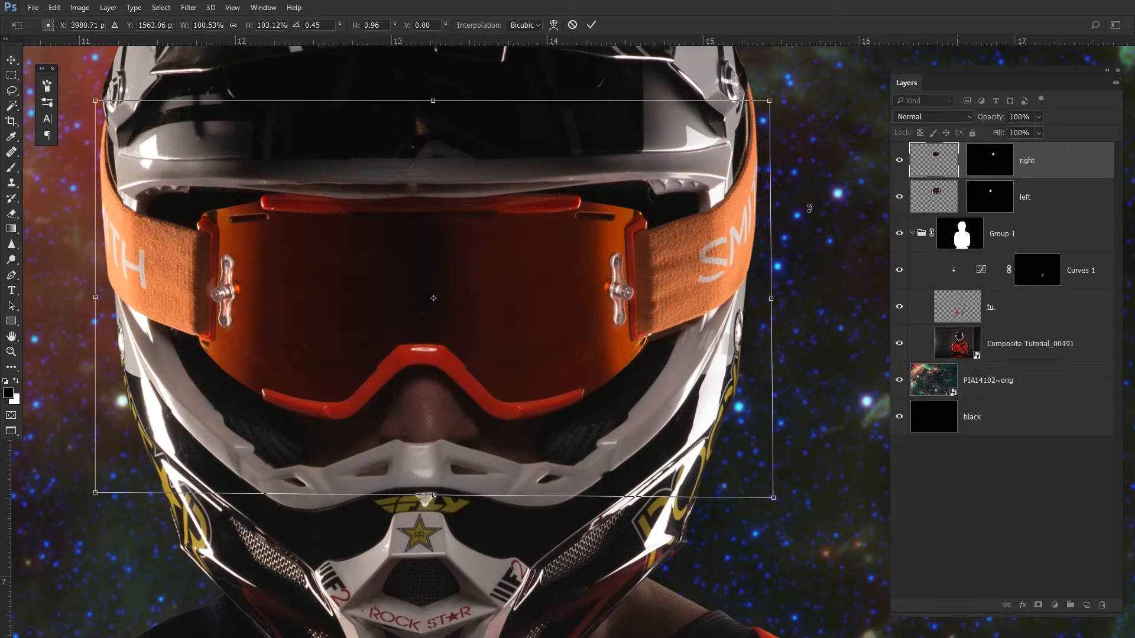
pyautogui.press('Return')
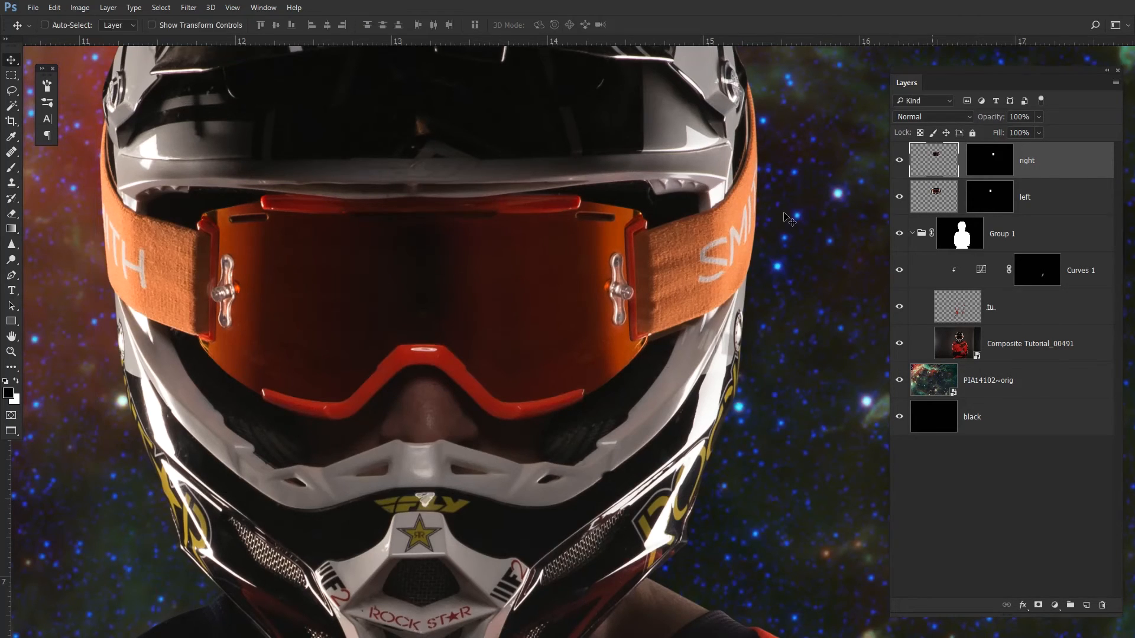
# - Compare the composite with the right layer hidden and shown
pyautogui.scroll(-3, 553, 254)
pyautogui.moveTo(520, 278); pyautogui.dragTo(609, 249)
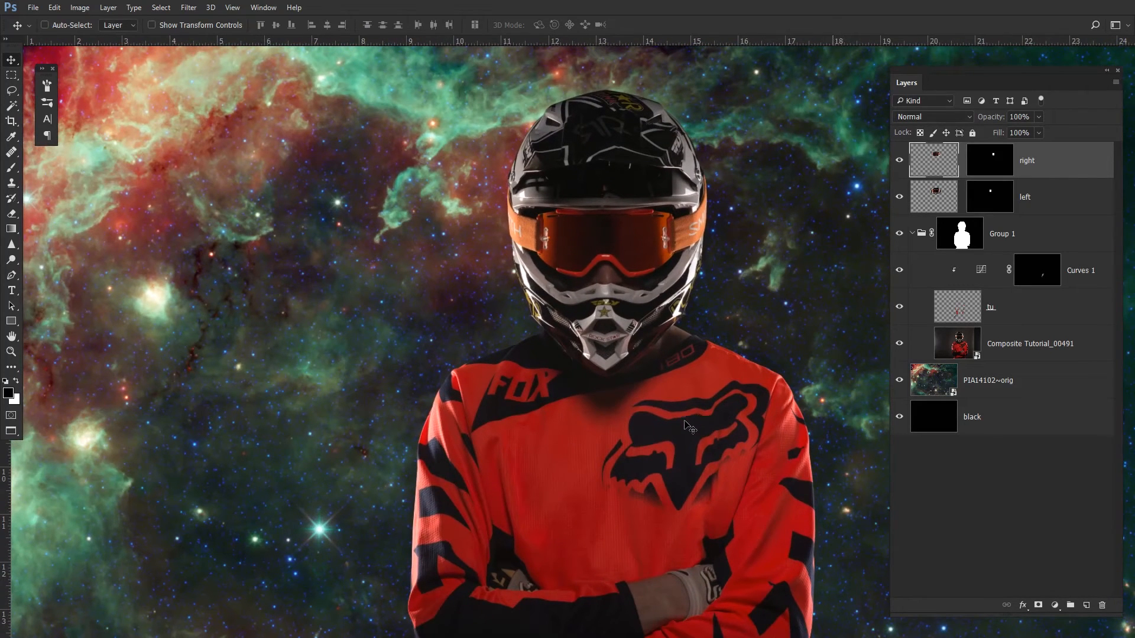
pyautogui.scroll(3, 605, 201)
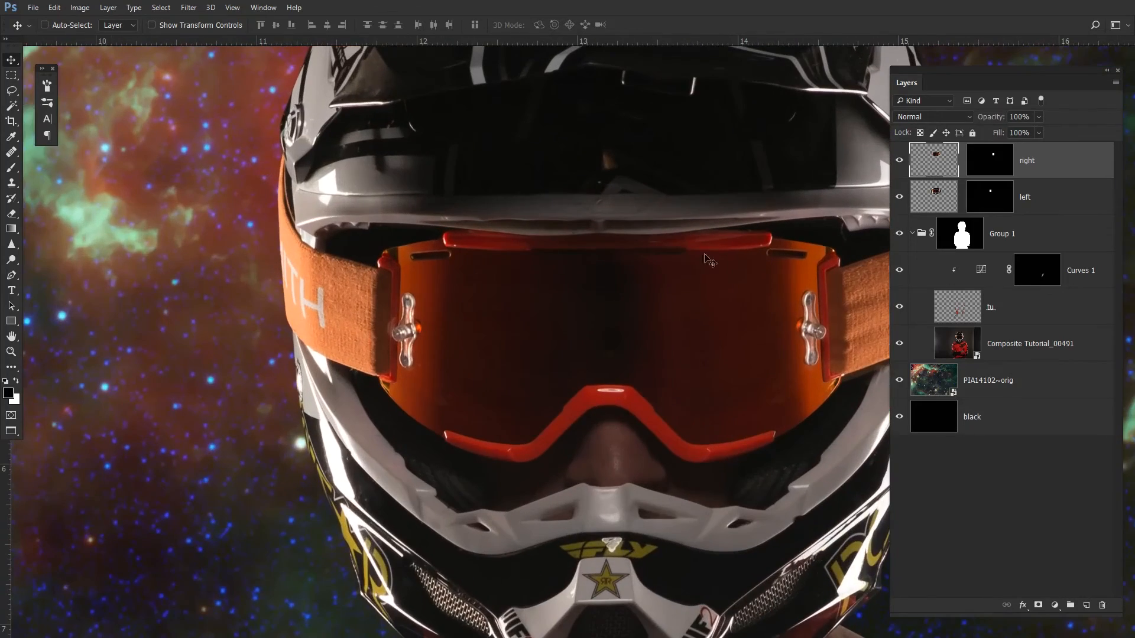
pyautogui.scroll(-2, 552, 261)
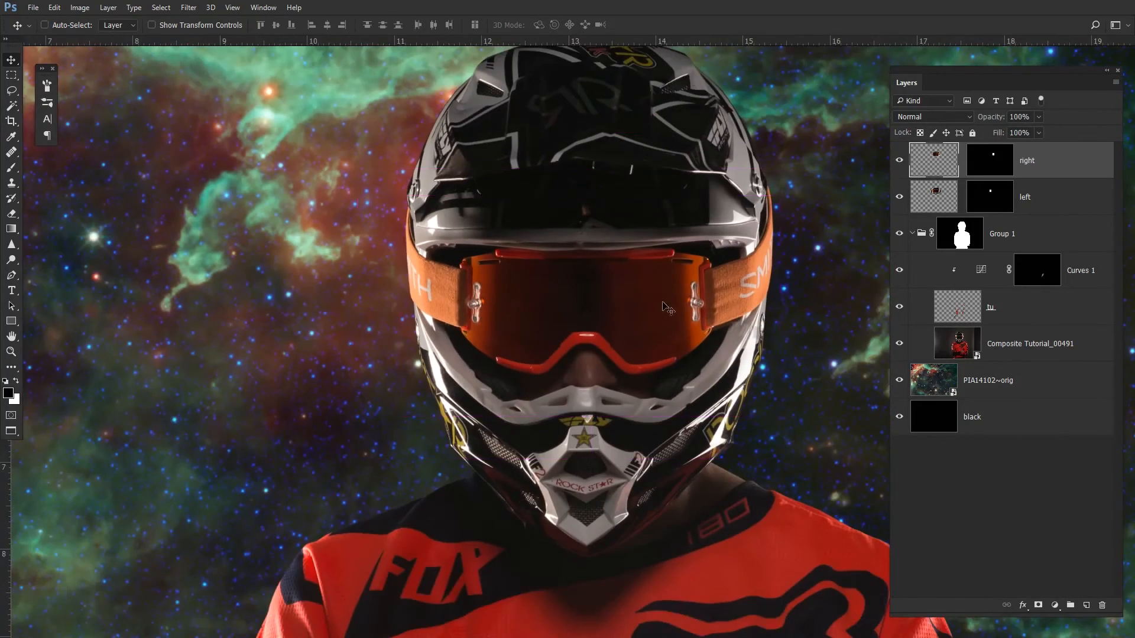
pyautogui.scroll(-2, 612, 264)
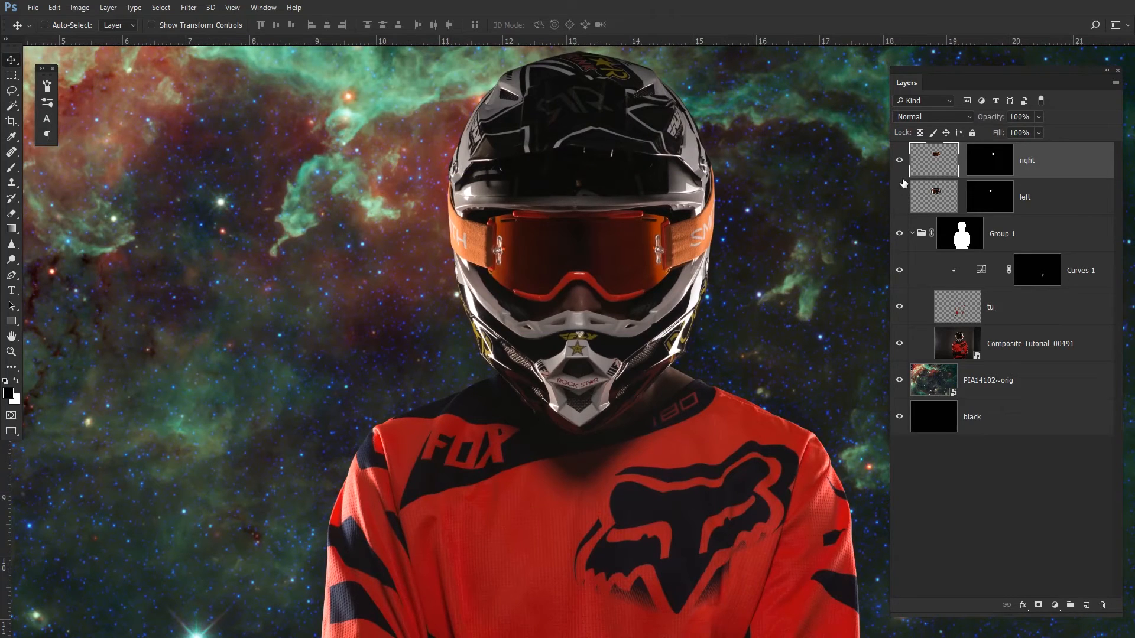
pyautogui.click(899, 160)
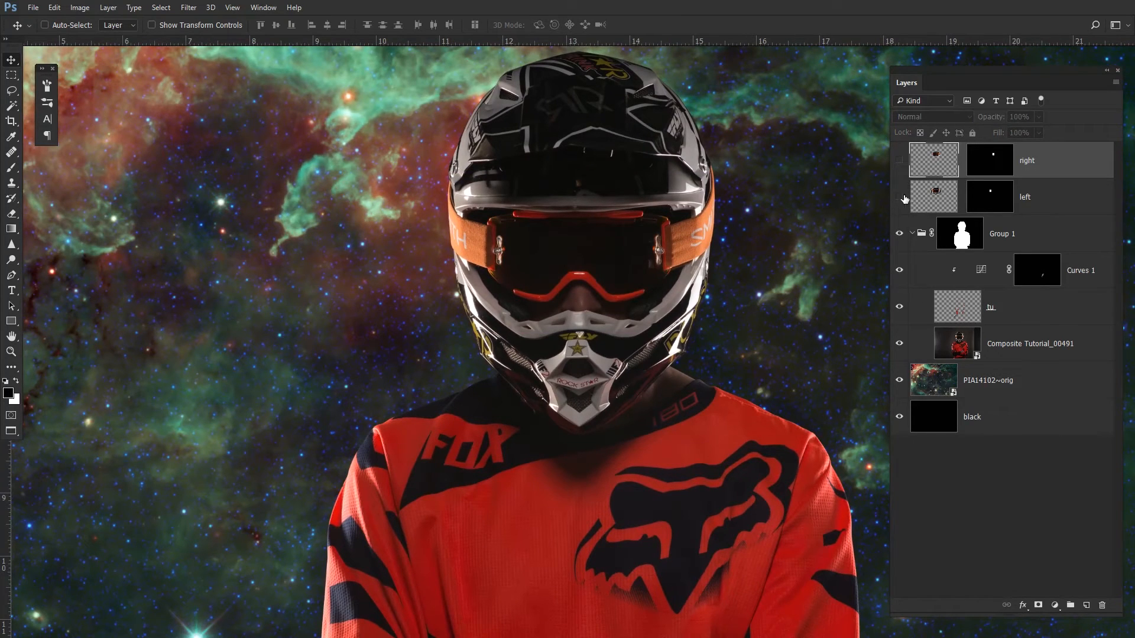
pyautogui.click(899, 160)
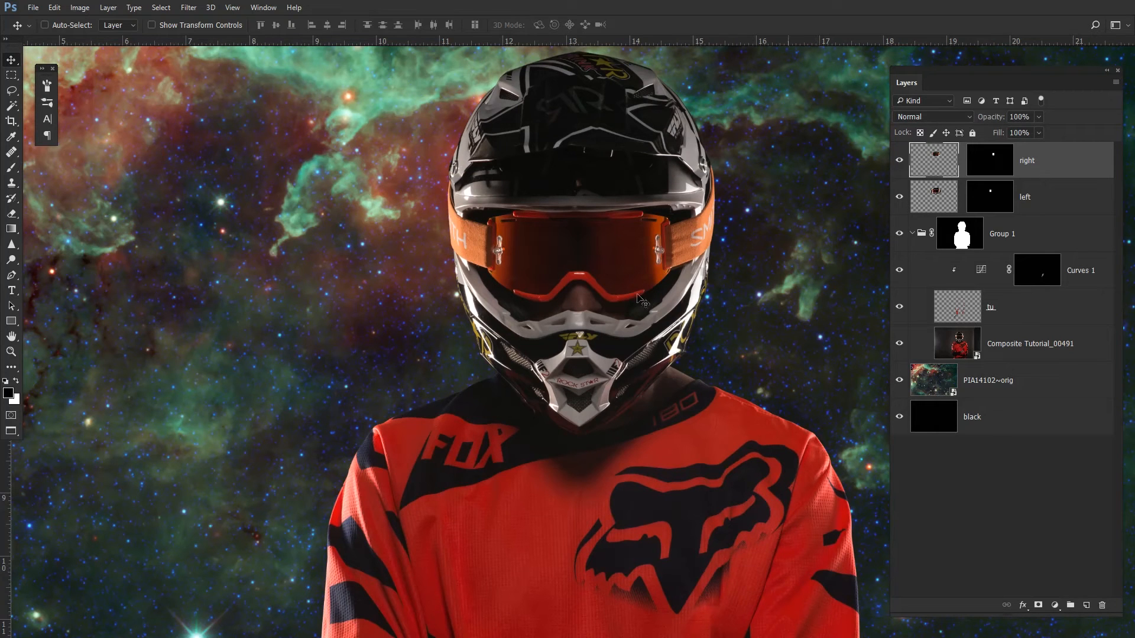
pyautogui.scroll(-5, 632, 249)
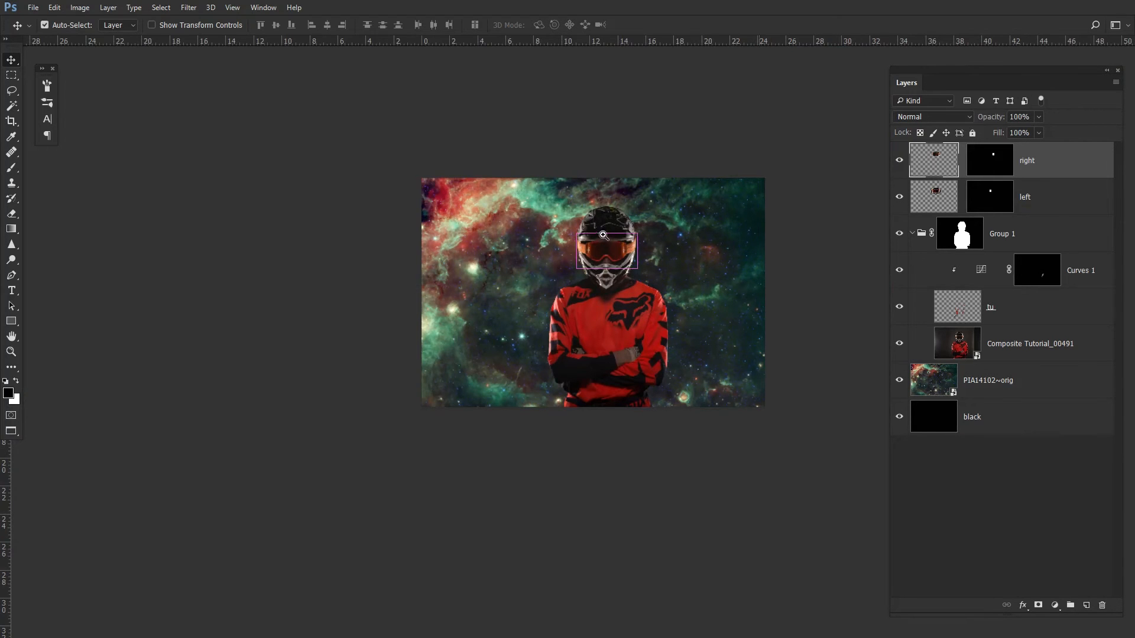
# - Examine the goggles up close and the contents of the Model group at different zoom levels
pyautogui.scroll(3, 592, 278)
pyautogui.scroll(1, 596, 301)
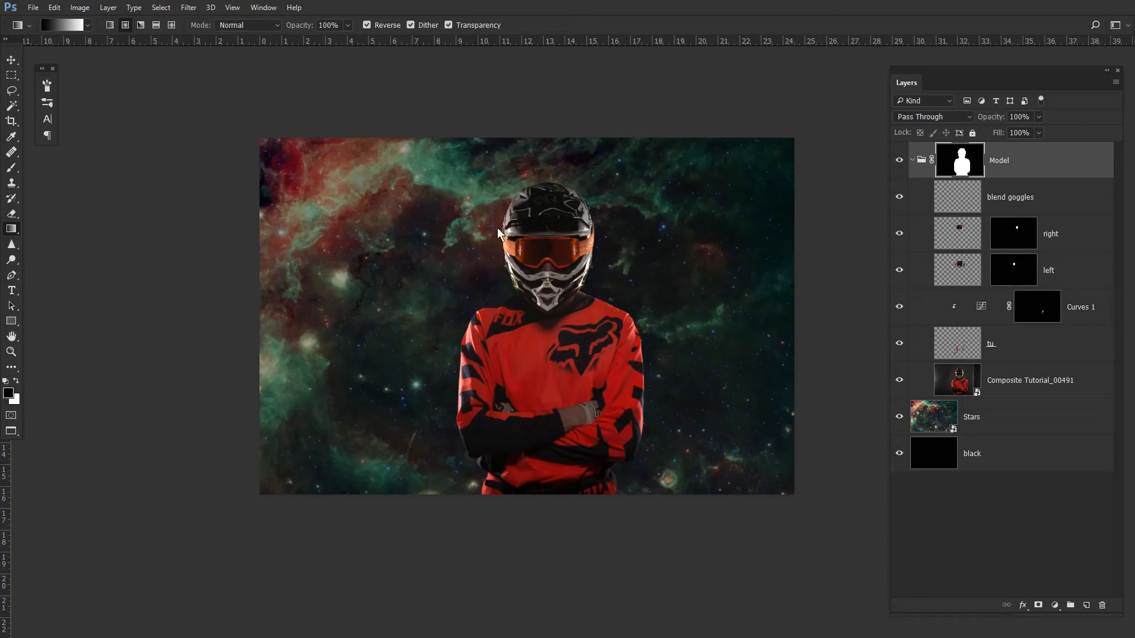
pyautogui.moveTo(562, 230); pyautogui.dragTo(616, 241)
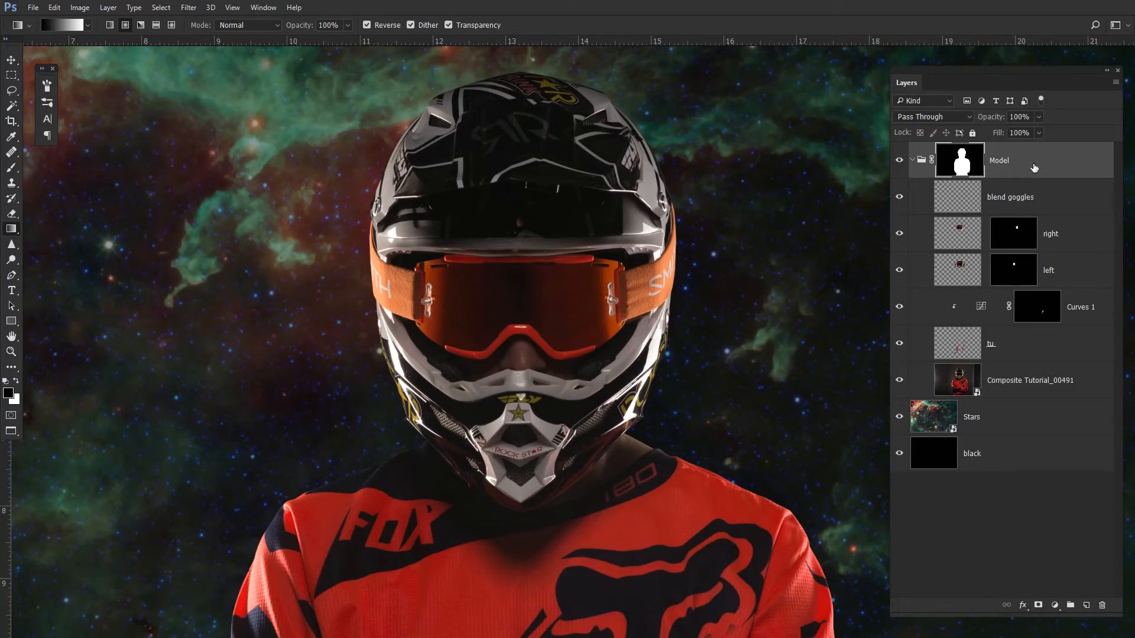
pyautogui.click(912, 159)
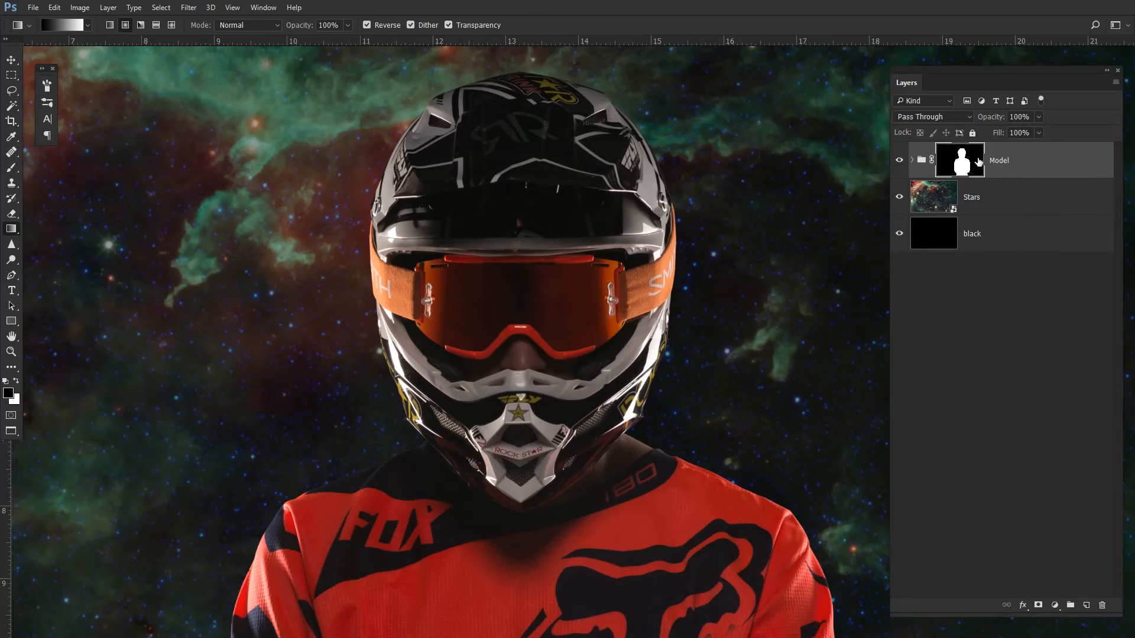
pyautogui.click(912, 160)
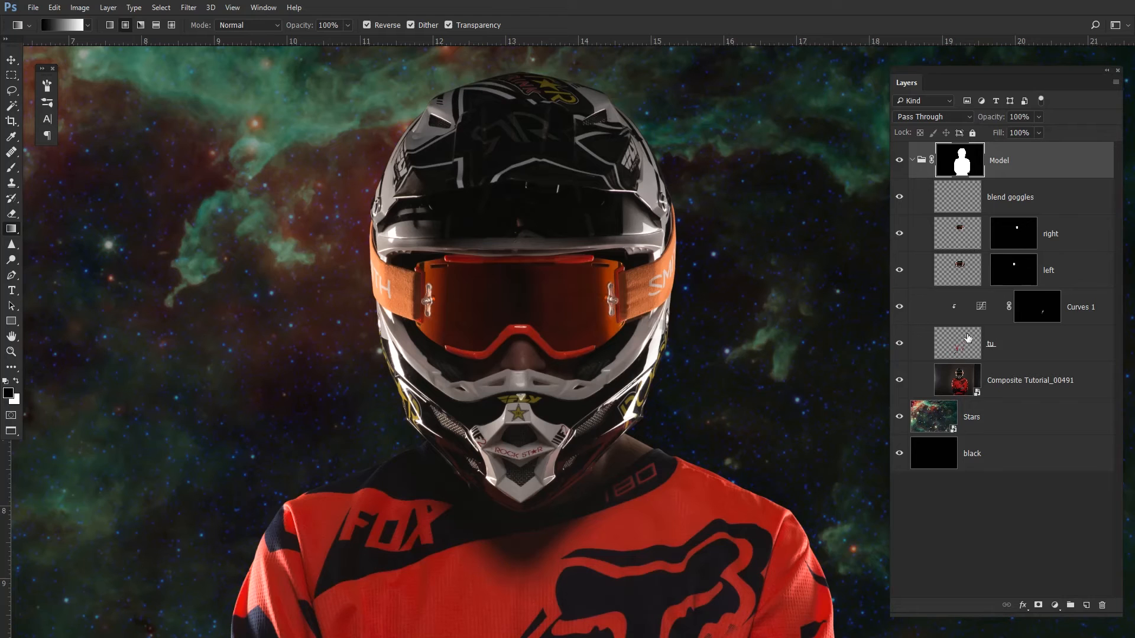
pyautogui.scroll(-4, 563, 257)
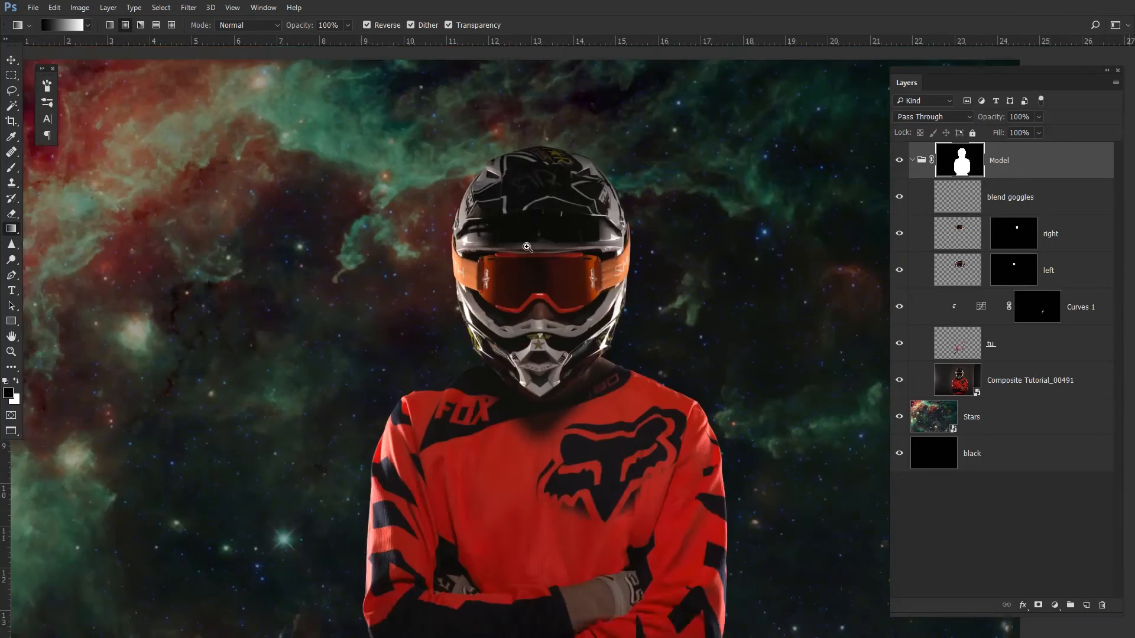
pyautogui.scroll(-2, 611, 302)
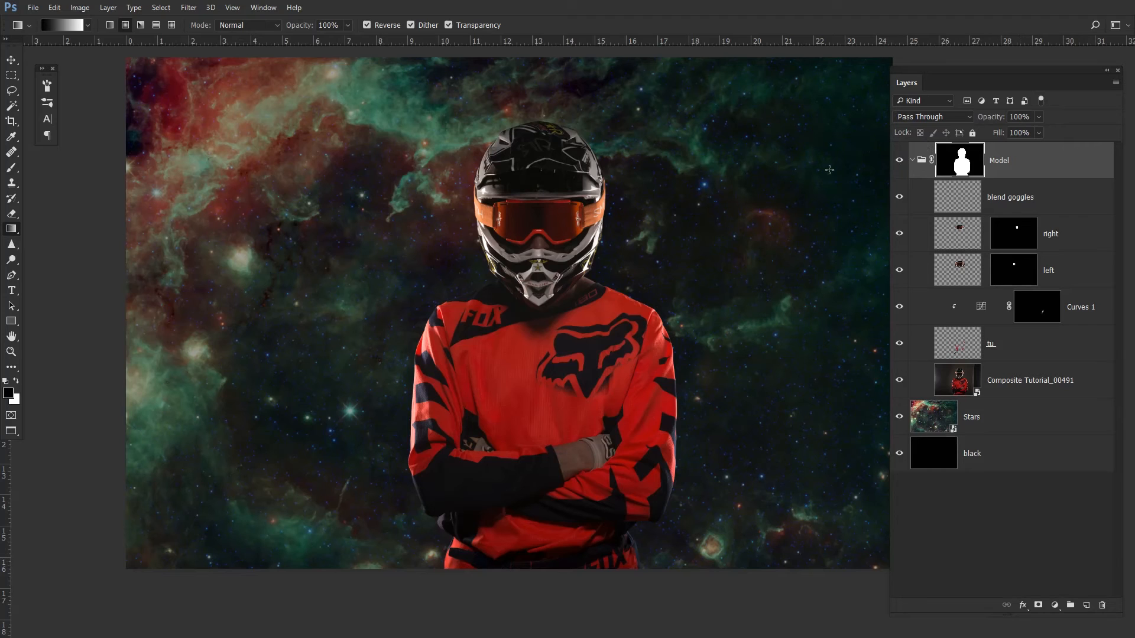
pyautogui.click(912, 160)
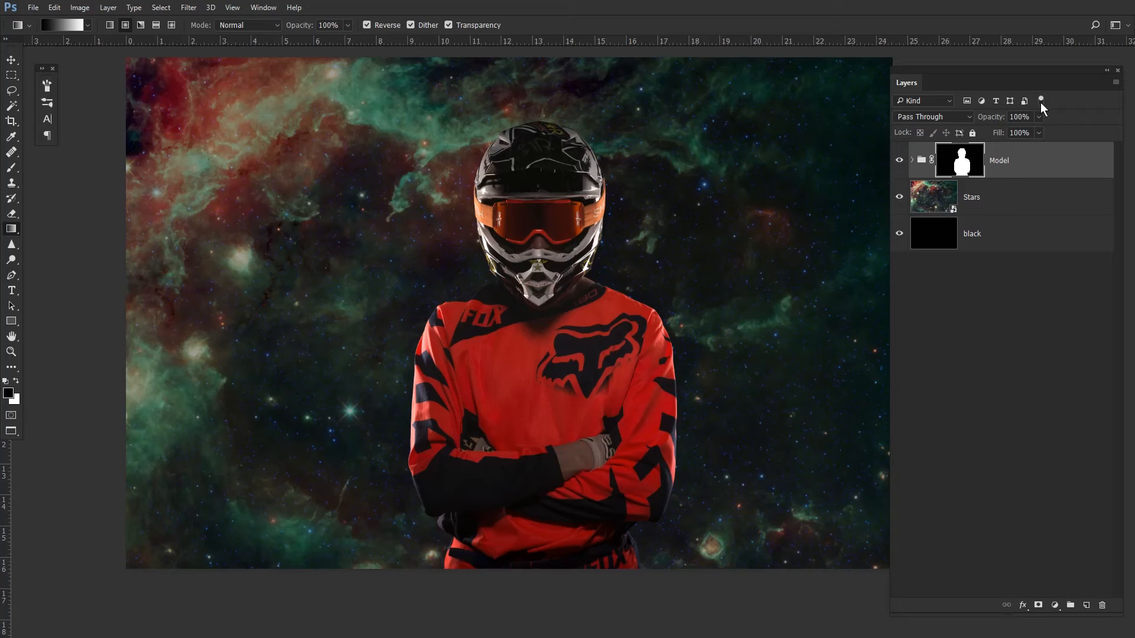
# - Apply Levels to the Stars layer, setting the input black point to 13 and the white point to 235
pyautogui.click(1006, 212)
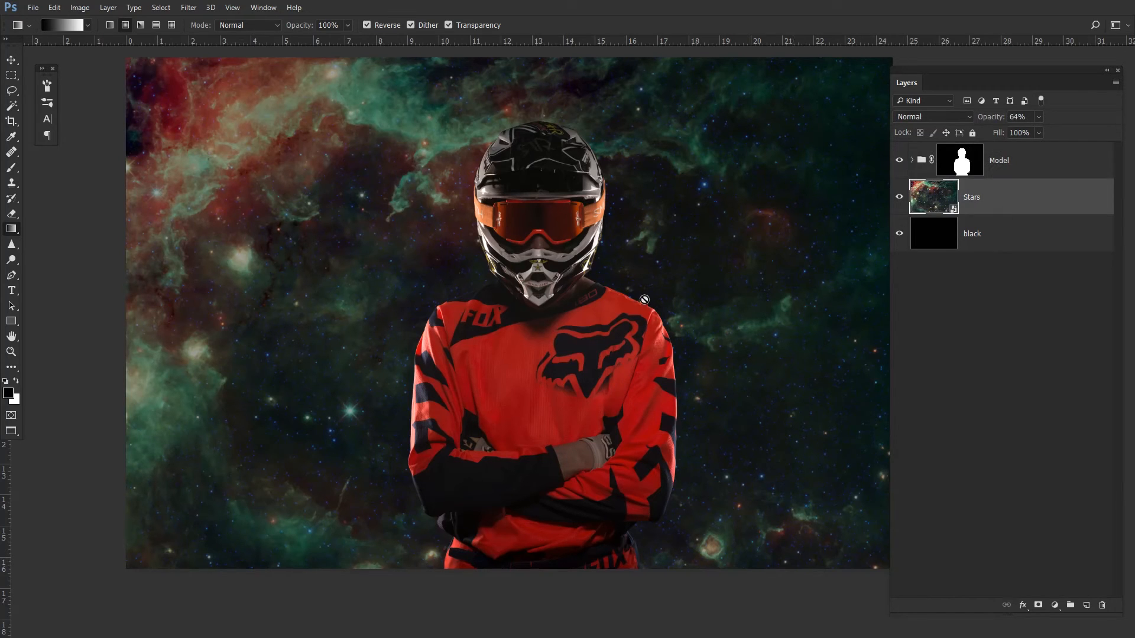
pyautogui.hotkey('ctrl', 'l')
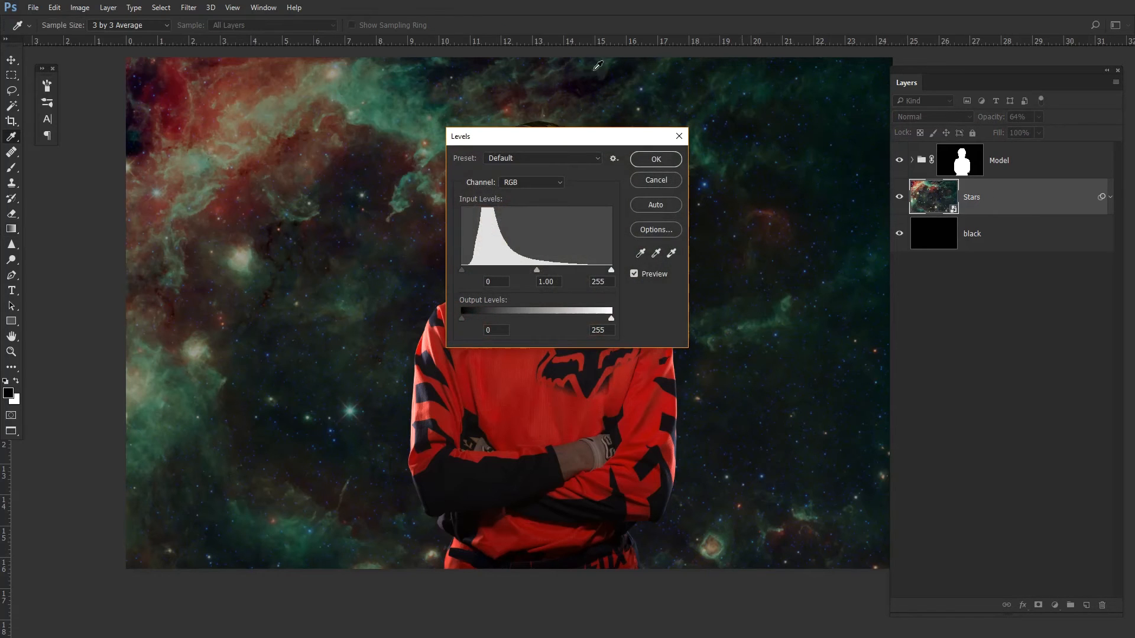
pyautogui.moveTo(600, 137); pyautogui.dragTo(817, 151)
pyautogui.moveTo(680, 284); pyautogui.dragTo(684, 285)
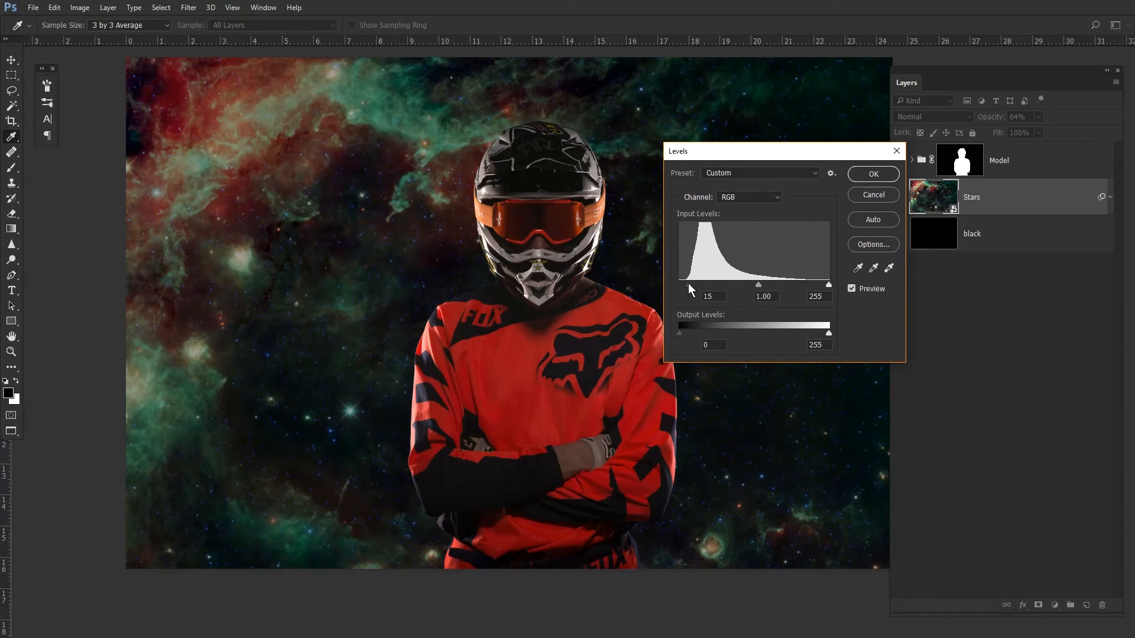
pyautogui.moveTo(828, 285); pyautogui.dragTo(818, 286)
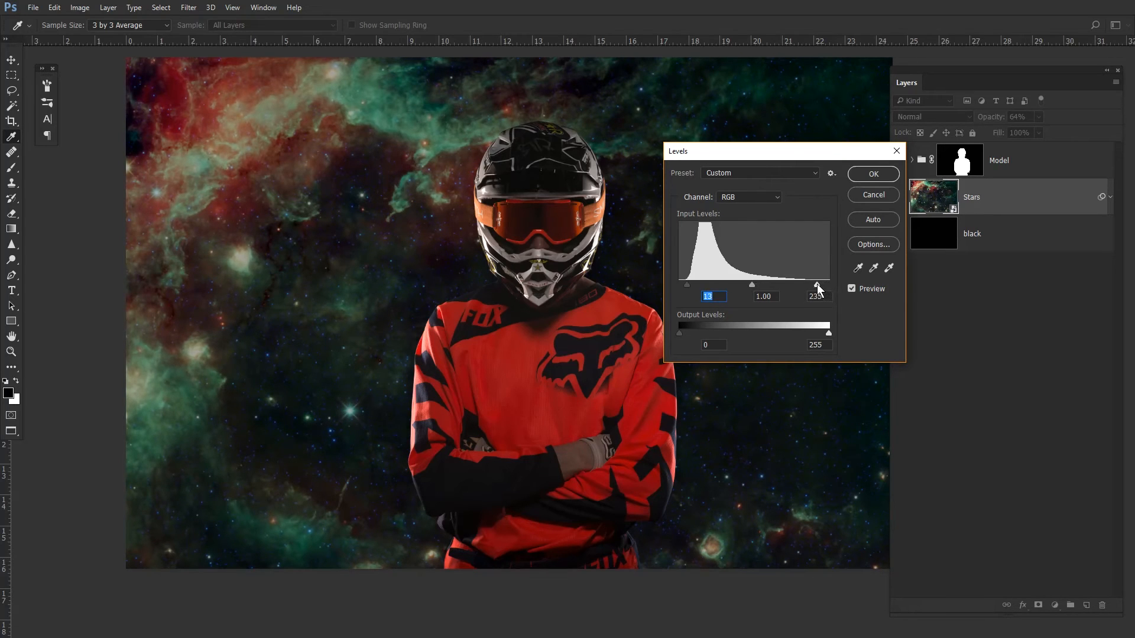
pyautogui.click(880, 173)
# - Compare the background with its Levels smart filter hidden and shown
pyautogui.press('g')
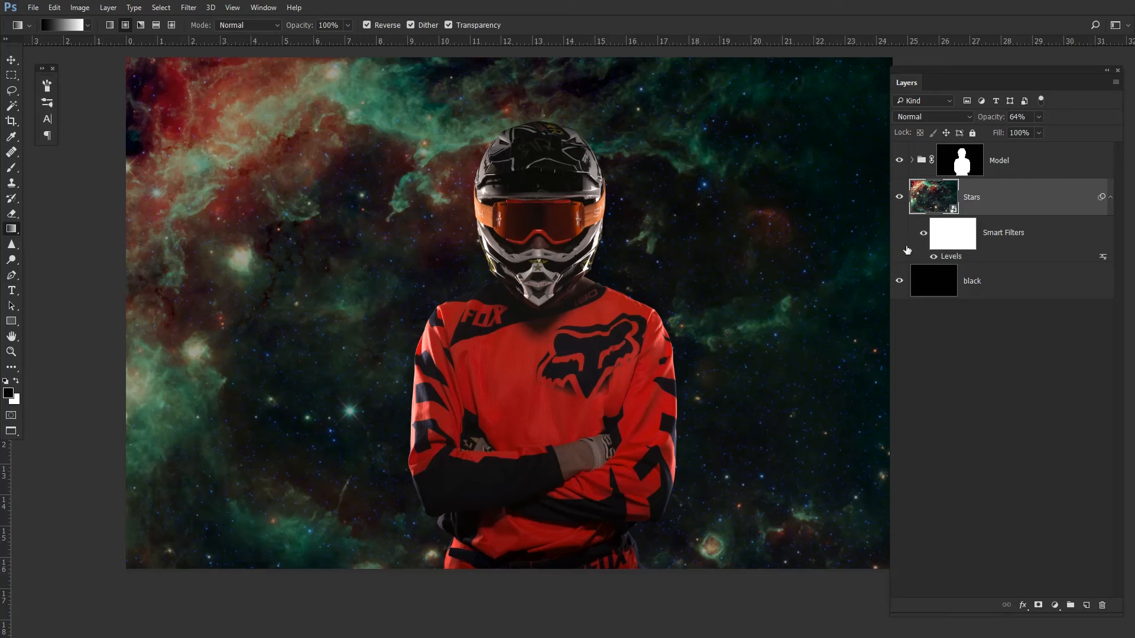
pyautogui.click(924, 234)
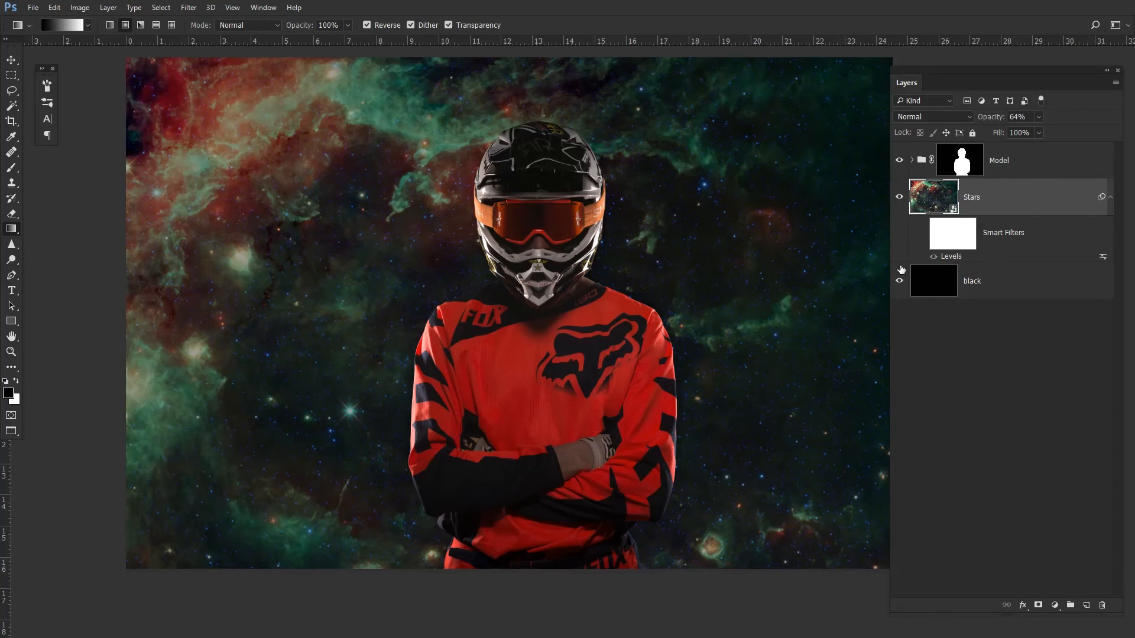
pyautogui.click(924, 235)
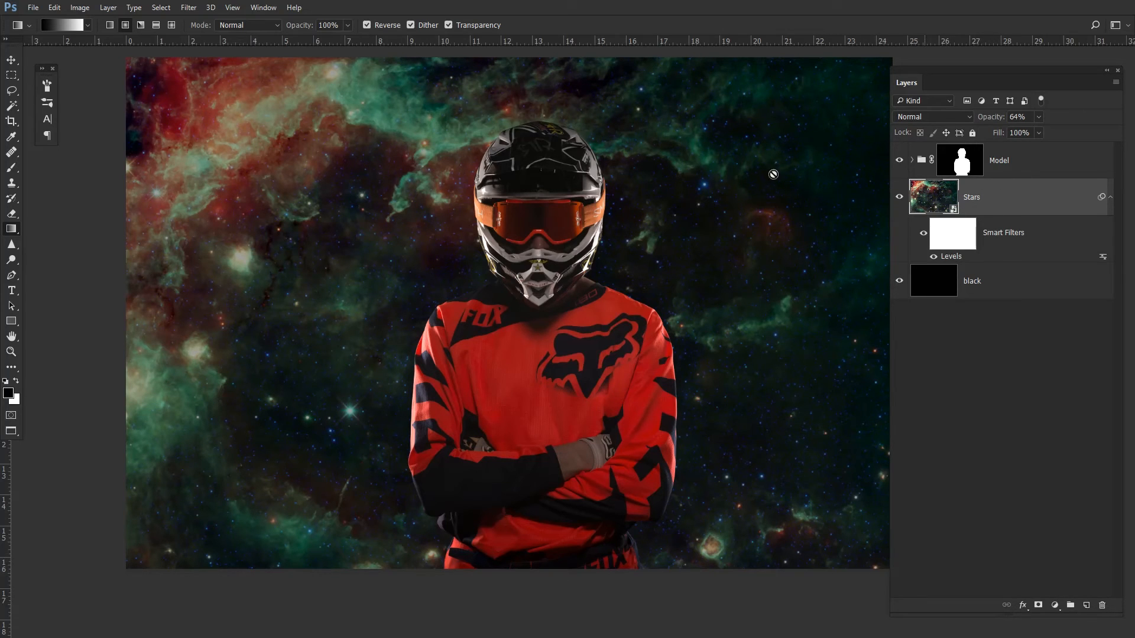
pyautogui.moveTo(622, 192); pyautogui.dragTo(588, 226)
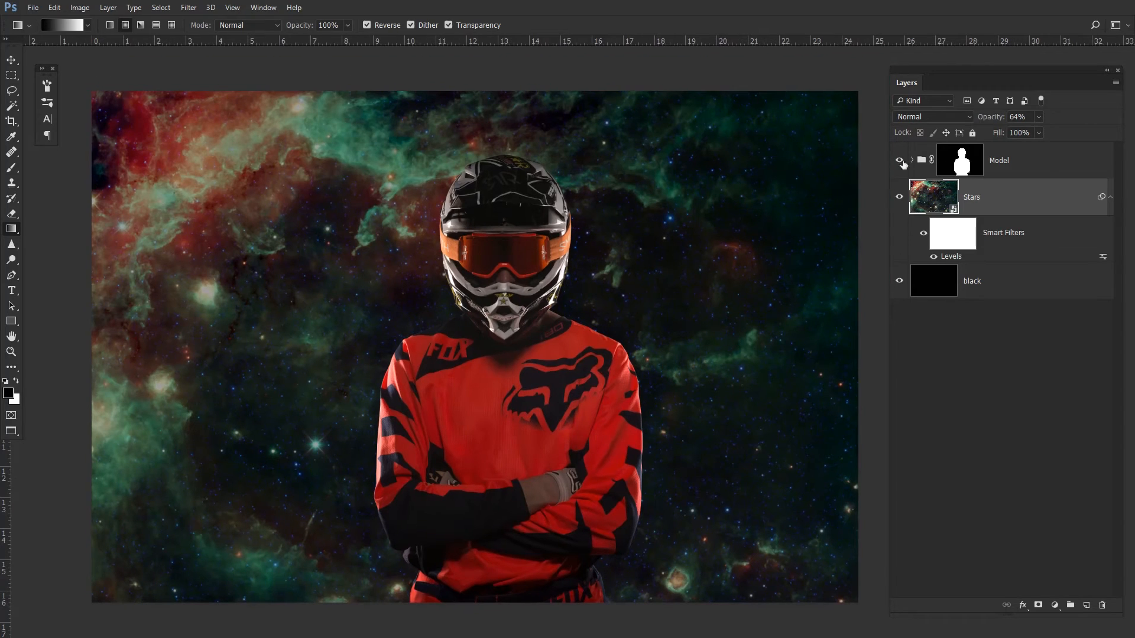
# - Add a Curves adjustment above the Model group, lifting the black output to 26 and raising a midtone point
pyautogui.click(1047, 171)
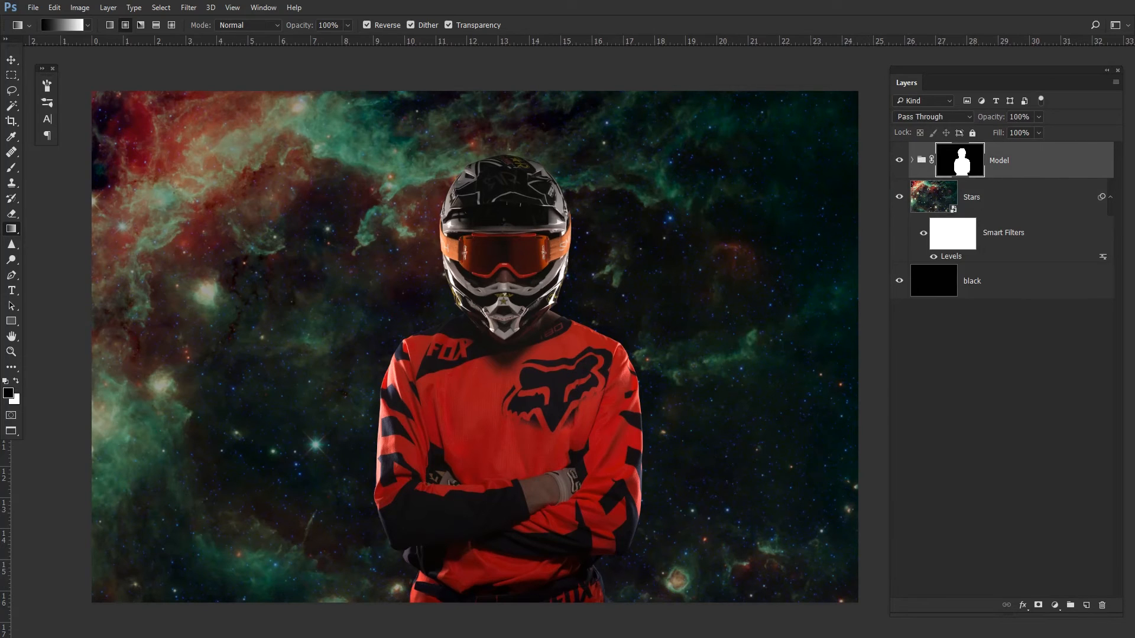
pyautogui.moveTo(0, 109); pyautogui.dragTo(177, 95)
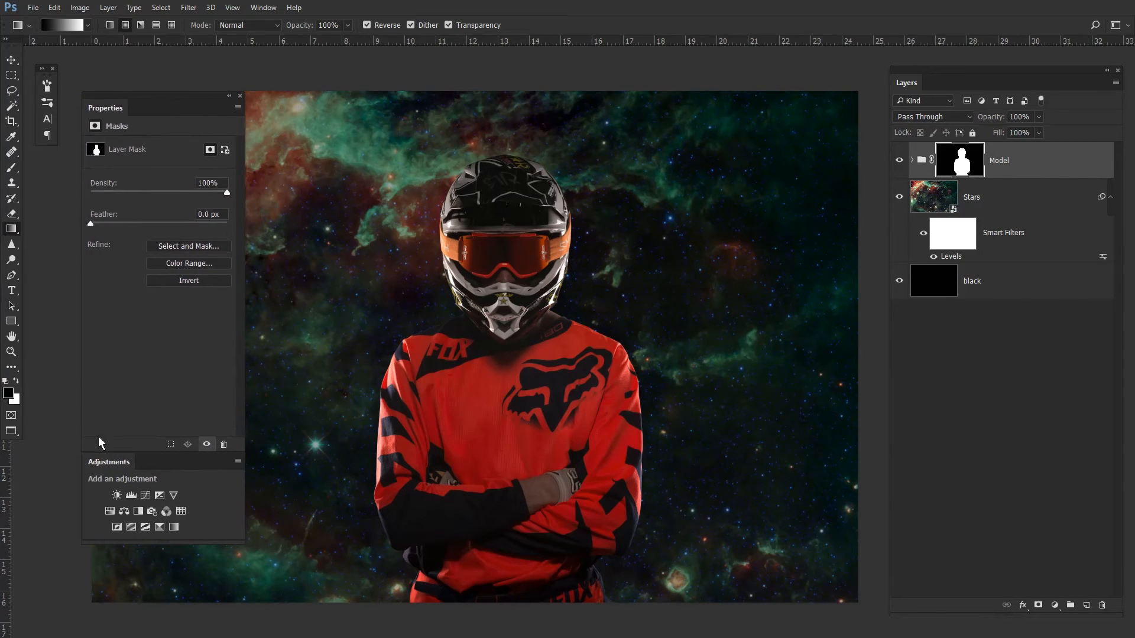
pyautogui.click(145, 495)
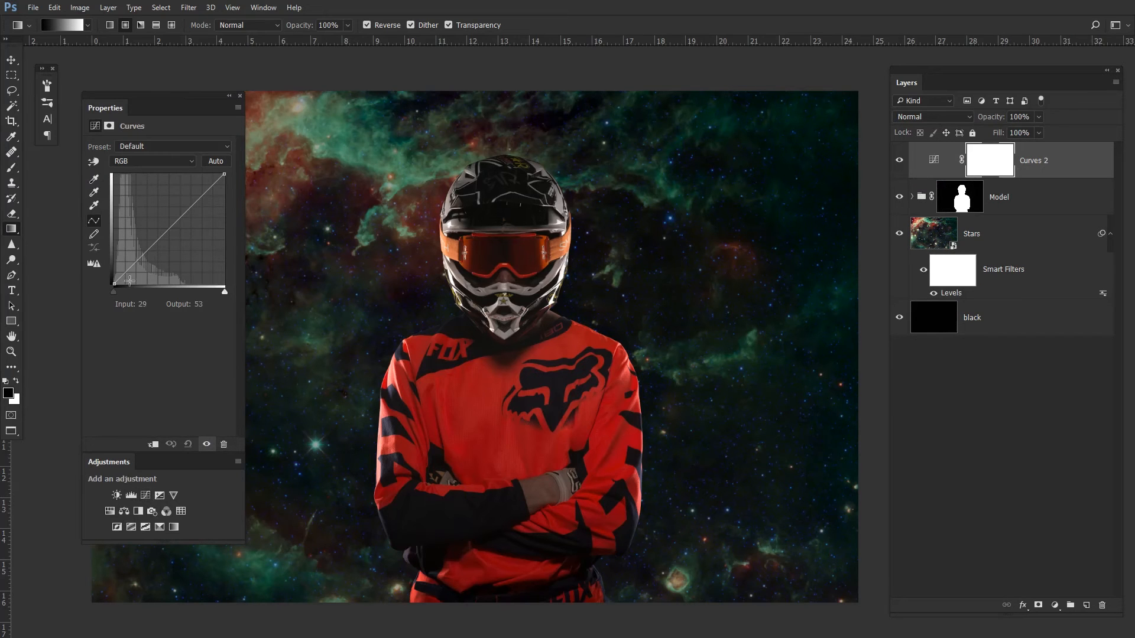
pyautogui.moveTo(115, 284); pyautogui.dragTo(110, 273)
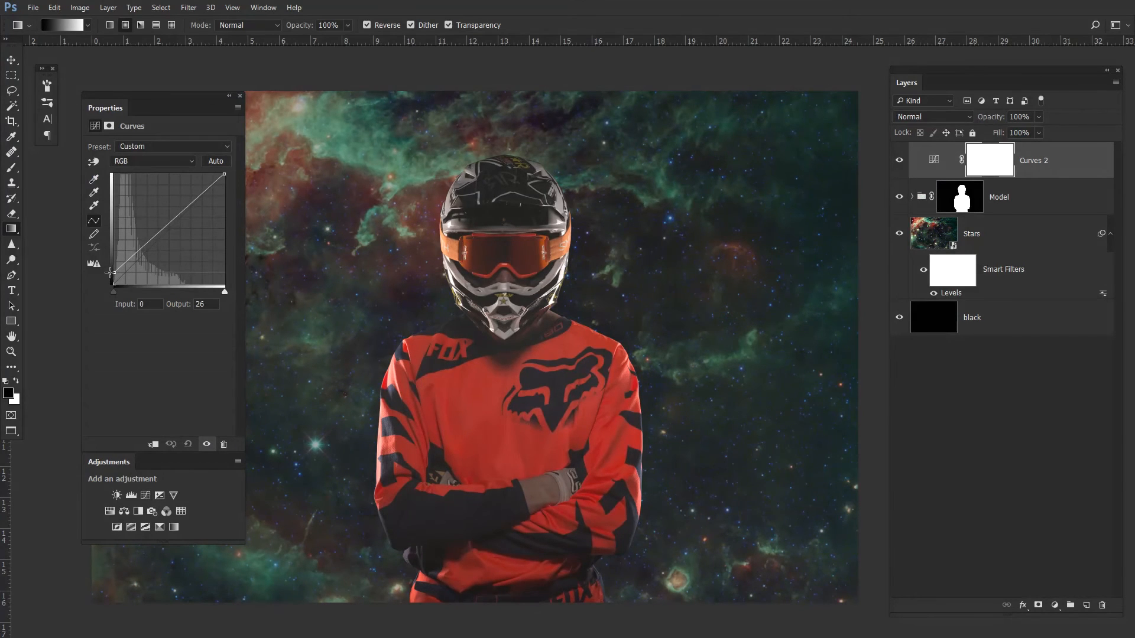
pyautogui.moveTo(172, 221); pyautogui.dragTo(162, 215)
pyautogui.moveTo(199, 96); pyautogui.dragTo(0, 118)
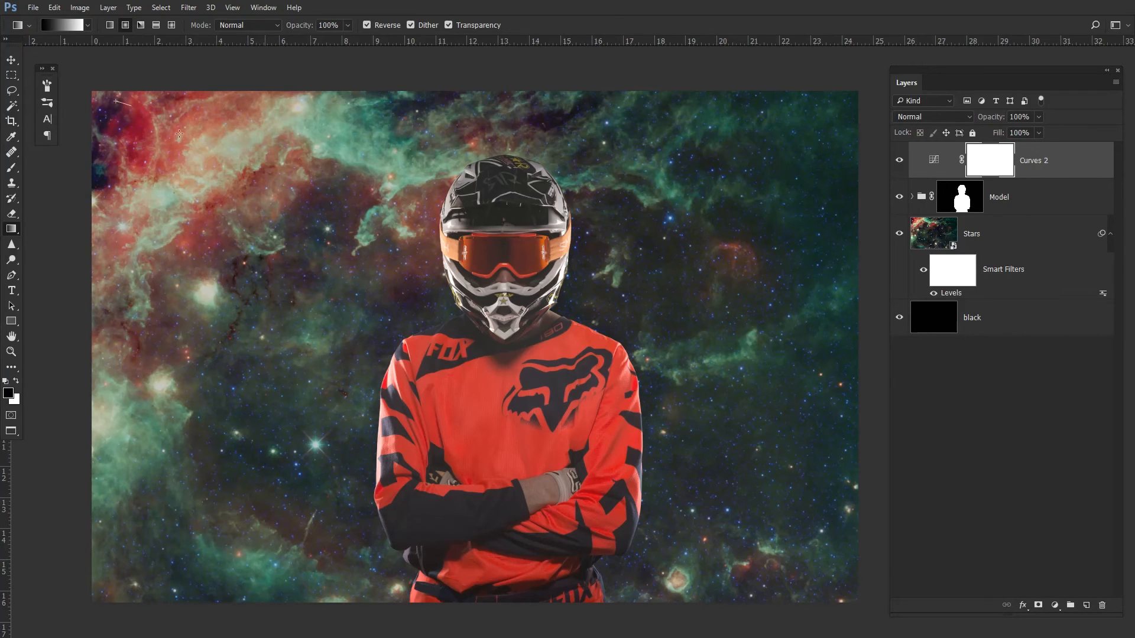
# - Draw a gradient on the Curves 2 mask from the upper-left sky toward the rider and compare it hidden and shown
pyautogui.moveTo(179, 134); pyautogui.dragTo(430, 243)
pyautogui.moveTo(328, 106); pyautogui.dragTo(421, 261)
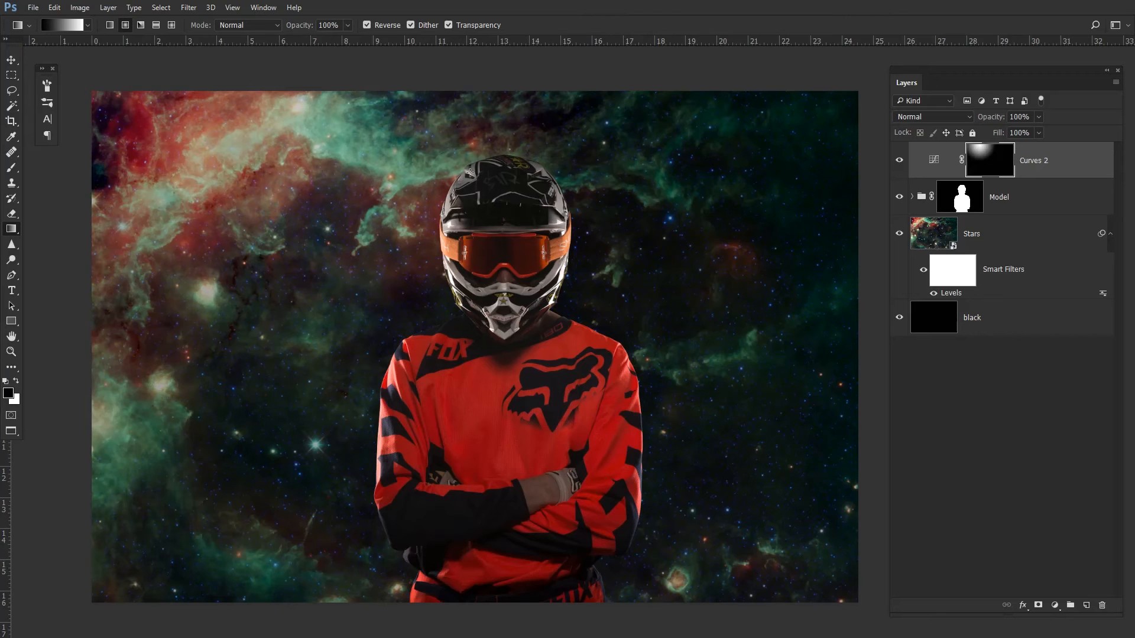
pyautogui.click(899, 161)
pyautogui.click(899, 161)
# - Switch to a linear gradient and redraw the Curves 2 mask diagonally from the upper left
pyautogui.click(110, 25)
pyautogui.moveTo(283, 150); pyautogui.dragTo(445, 291)
pyautogui.moveTo(341, 109)
pyautogui.mouseDown()
pyautogui.moveTo(484, 269)
pyautogui.moveTo(385, 255)
pyautogui.mouseUp()
pyautogui.moveTo(498, 291); pyautogui.dragTo(458, 291)
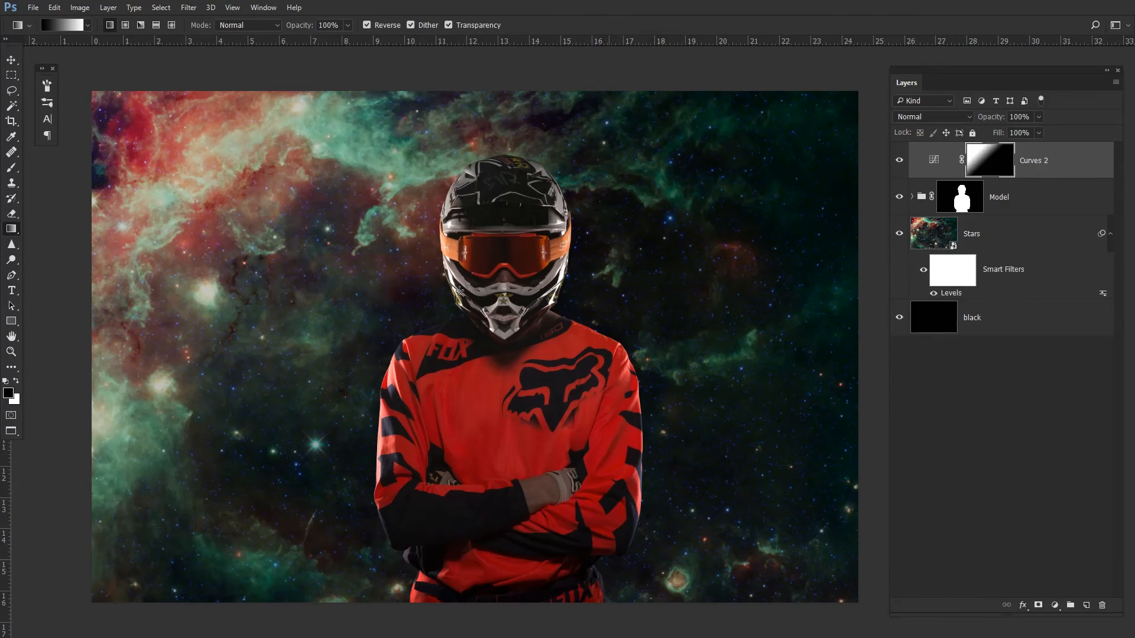
# - Switch to a radial gradient and redraw the Curves 2 mask centred on the upper-left sky
pyautogui.click(125, 24)
pyautogui.moveTo(390, 267); pyautogui.dragTo(455, 297)
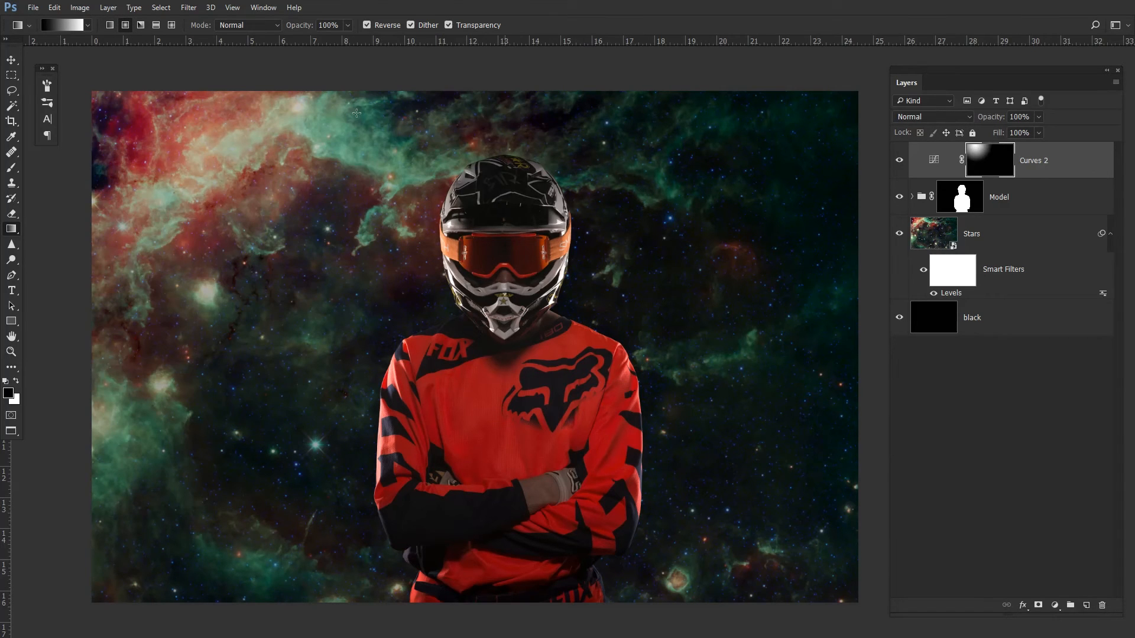
pyautogui.moveTo(356, 112); pyautogui.dragTo(451, 305)
pyautogui.moveTo(208, 117); pyautogui.dragTo(446, 260)
pyautogui.moveTo(339, 112); pyautogui.dragTo(502, 286)
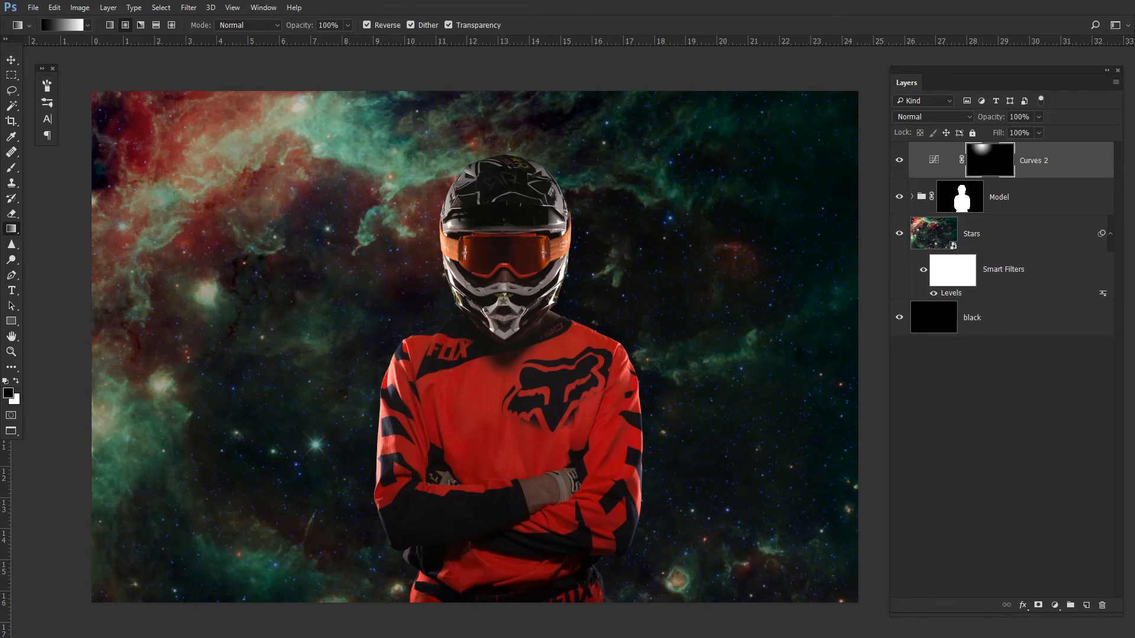
# - Compare the composite with the Curves 2 adjustment hidden and shown
pyautogui.click(899, 169)
pyautogui.click(900, 170)
pyautogui.click(899, 169)
pyautogui.click(897, 170)
# - Create a new empty layer named smoke at the top of the stack
pyautogui.hotkey('ctrl', 'shift', 'n')
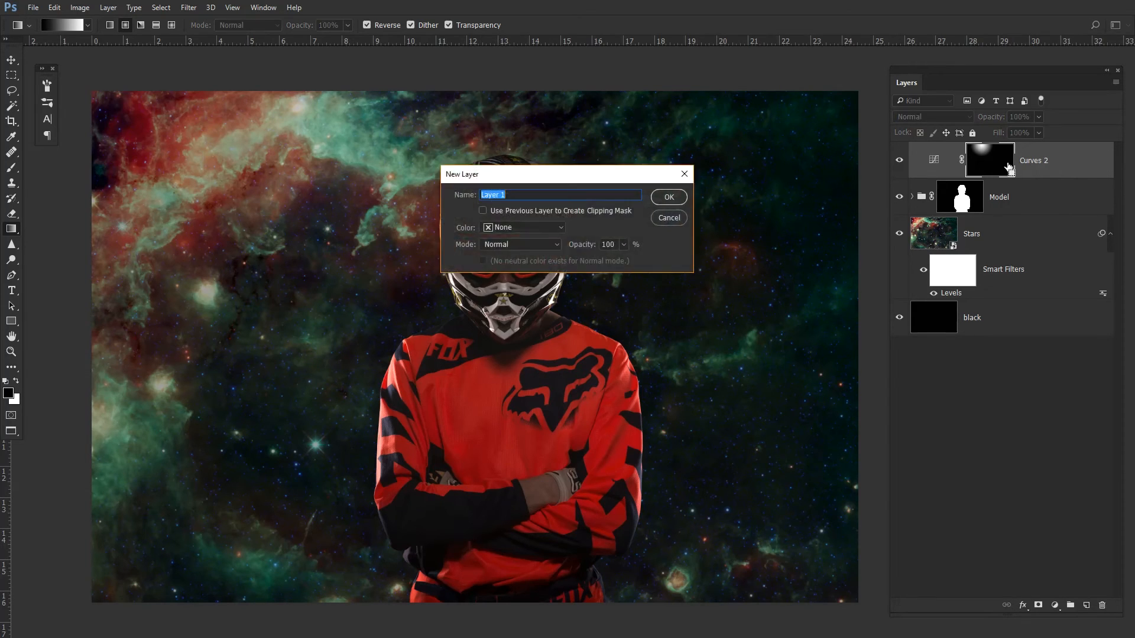
pyautogui.write('smoke')
pyautogui.press('Return')
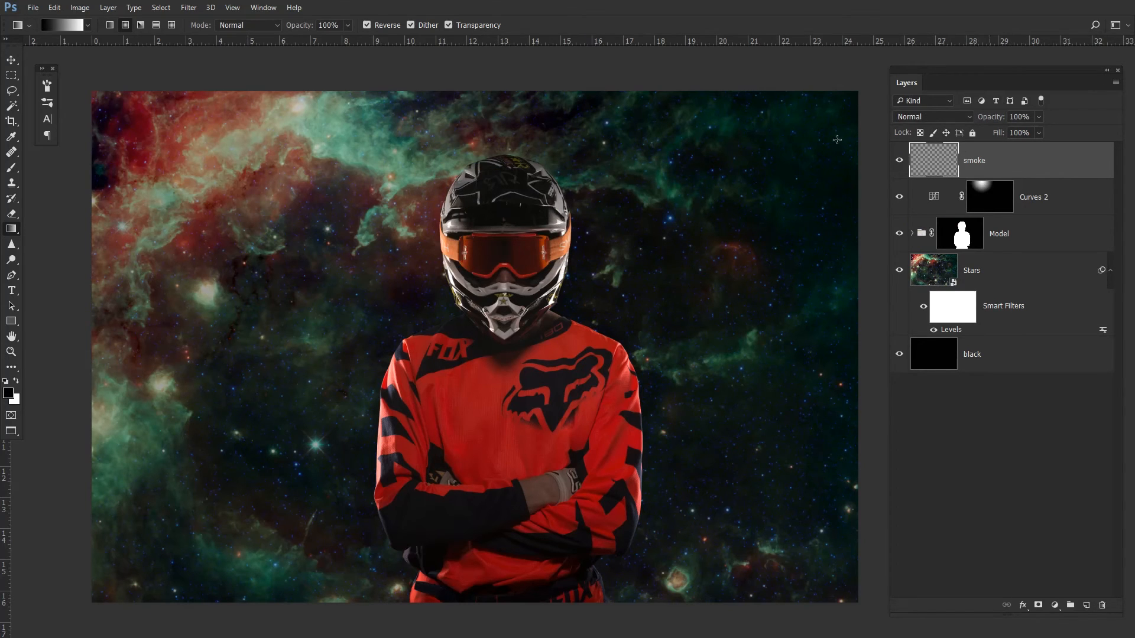
# - Choose the 2500 px smoke brush preset and set the brush opacity to 100%
pyautogui.click(47, 86)
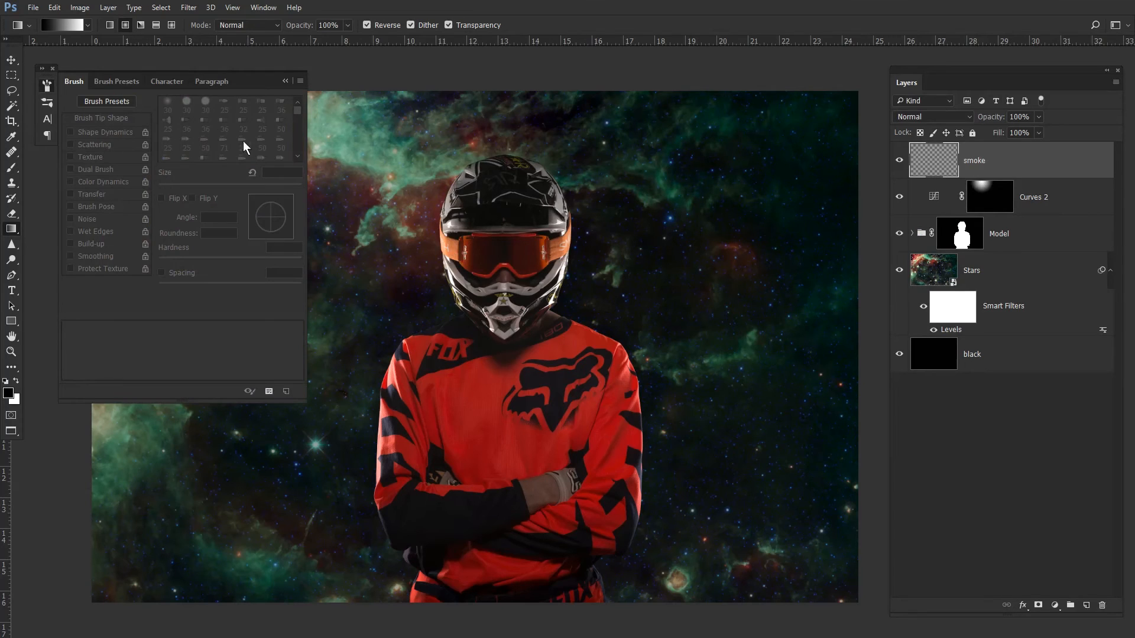
pyautogui.click(116, 83)
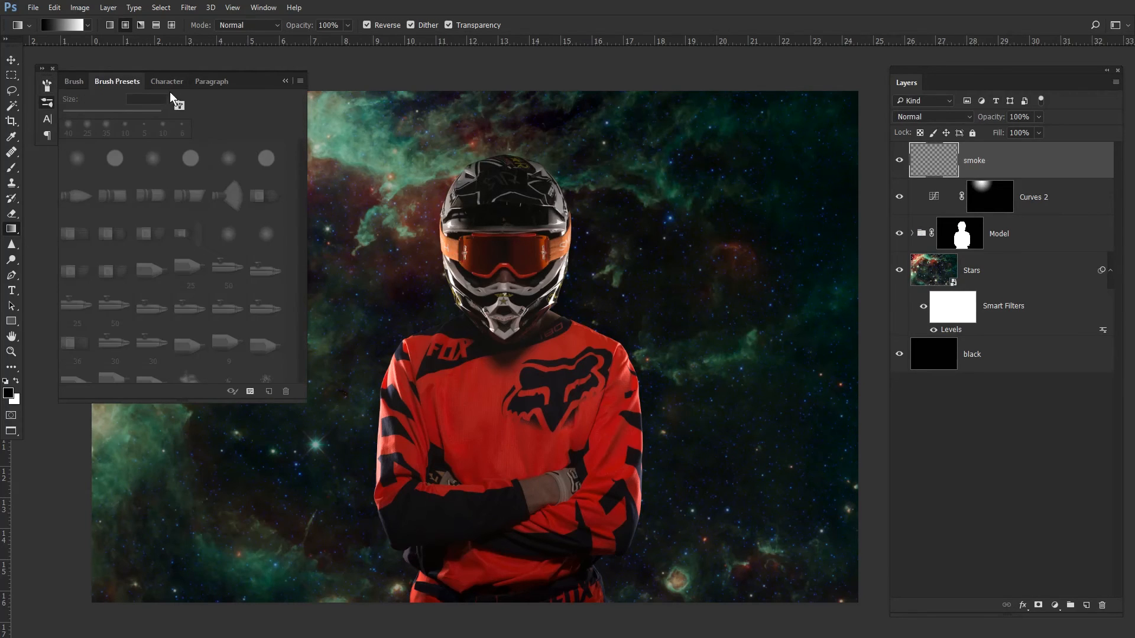
pyautogui.press('b')
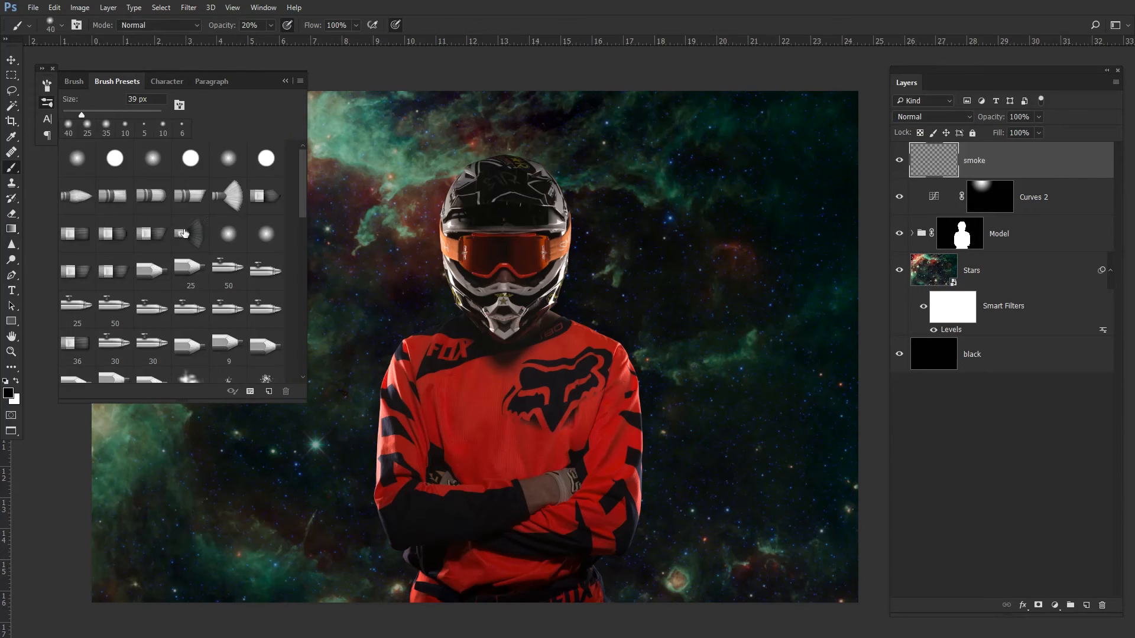
pyautogui.moveTo(301, 186); pyautogui.dragTo(303, 248)
pyautogui.click(115, 243)
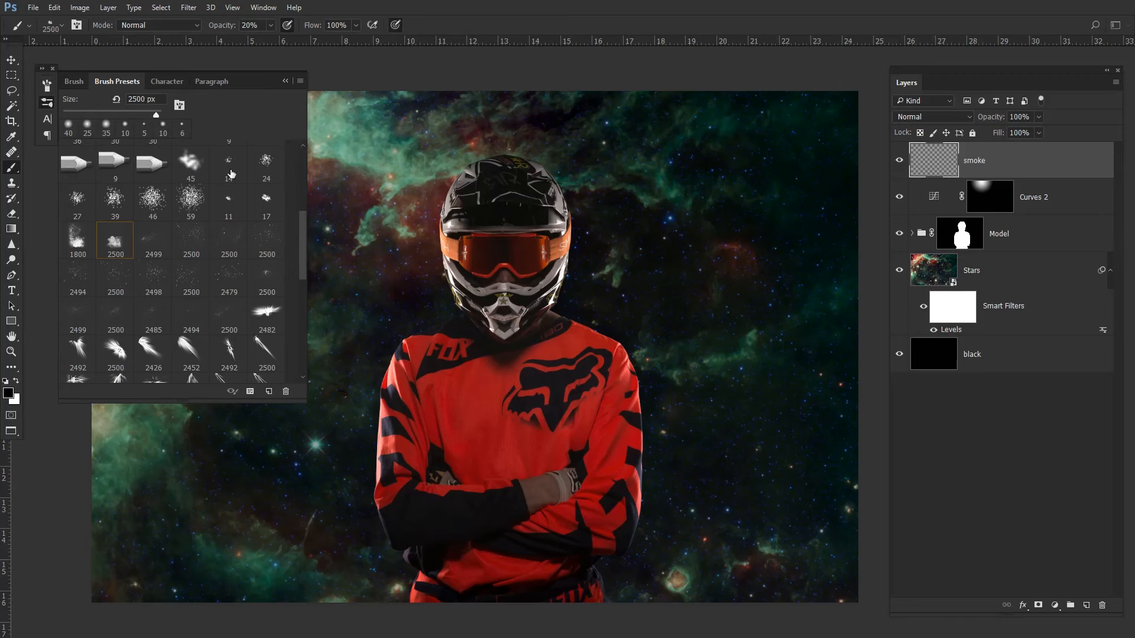
pyautogui.click(284, 81)
pyautogui.moveTo(157, 416)
pyautogui.mouseDown()
pyautogui.moveTo(235, 231)
pyautogui.moveTo(334, 126)
pyautogui.mouseUp()
pyautogui.press('0')
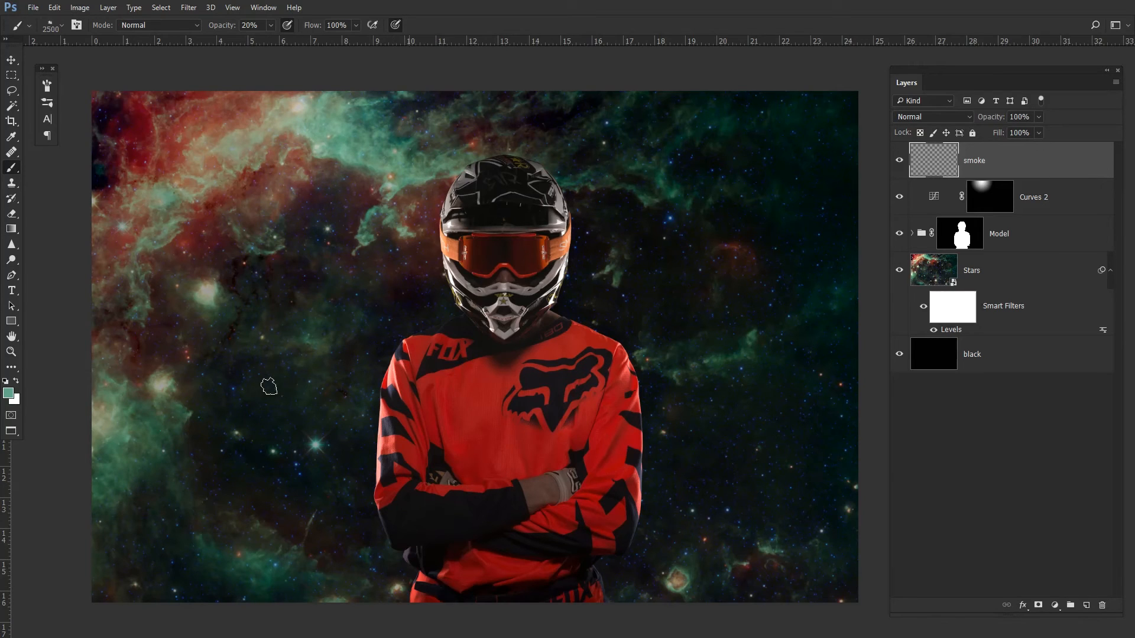
# - Paint teal and red smoke clouds around the rider on the smoke layer
pyautogui.moveTo(196, 452)
pyautogui.mouseDown()
pyautogui.moveTo(358, 532)
pyautogui.moveTo(477, 534)
pyautogui.mouseUp()
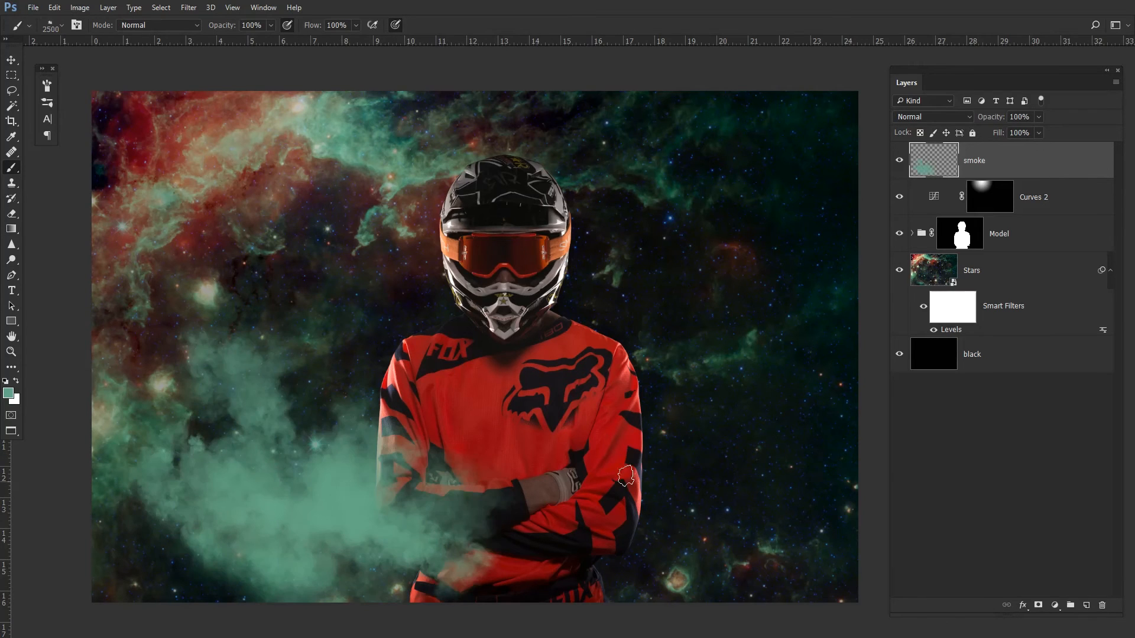
pyautogui.moveTo(831, 236)
pyautogui.mouseDown()
pyautogui.moveTo(591, 305)
pyautogui.moveTo(659, 231)
pyautogui.mouseUp()
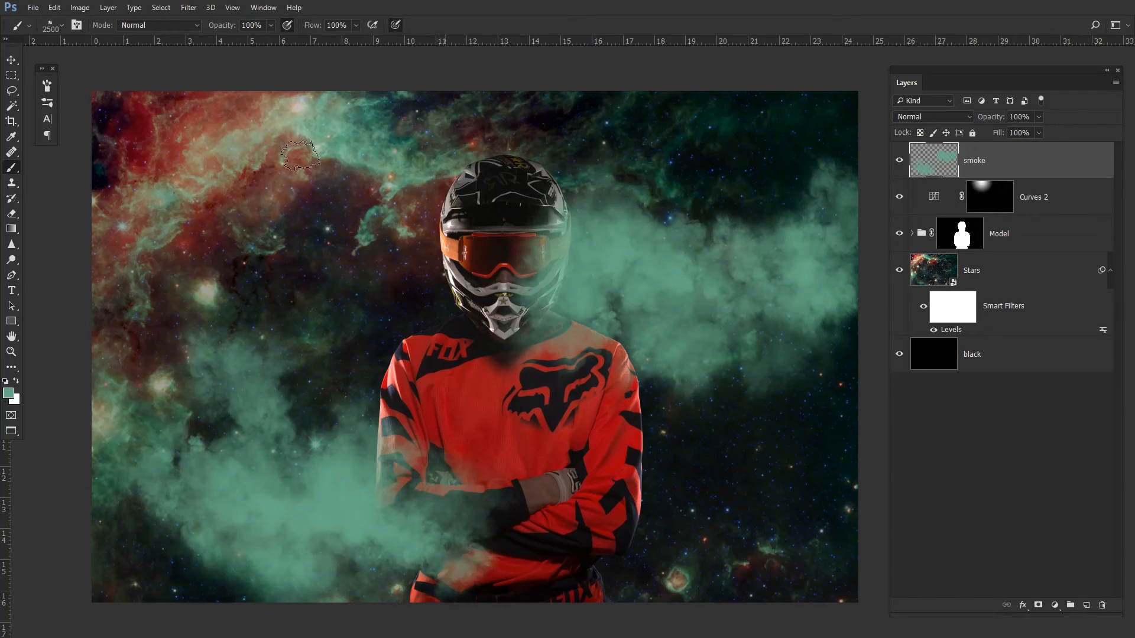
pyautogui.moveTo(172, 121); pyautogui.dragTo(206, 92)
pyautogui.moveTo(213, 183)
pyautogui.mouseDown()
pyautogui.moveTo(378, 248)
pyautogui.moveTo(508, 236)
pyautogui.mouseUp()
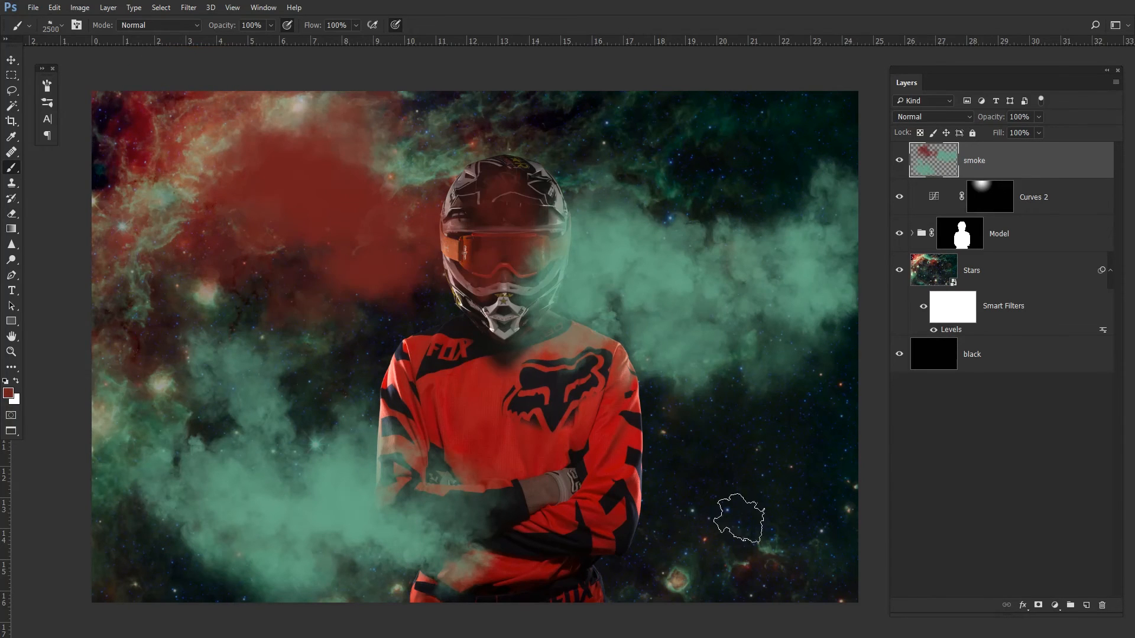
pyautogui.moveTo(829, 520); pyautogui.dragTo(665, 486)
pyautogui.moveTo(680, 551)
pyautogui.mouseDown()
pyautogui.moveTo(650, 553)
pyautogui.moveTo(542, 463)
pyautogui.mouseUp()
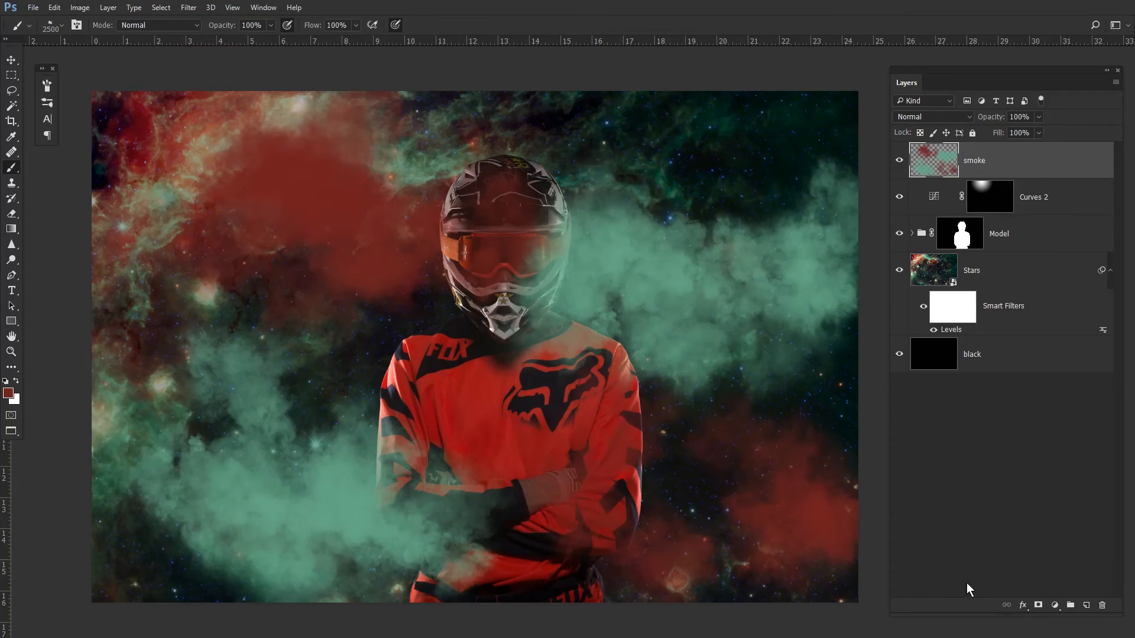
# - Add a layer mask to the smoke layer and brush black at 20% opacity to fade smoke around the helmet
pyautogui.click(1039, 605)
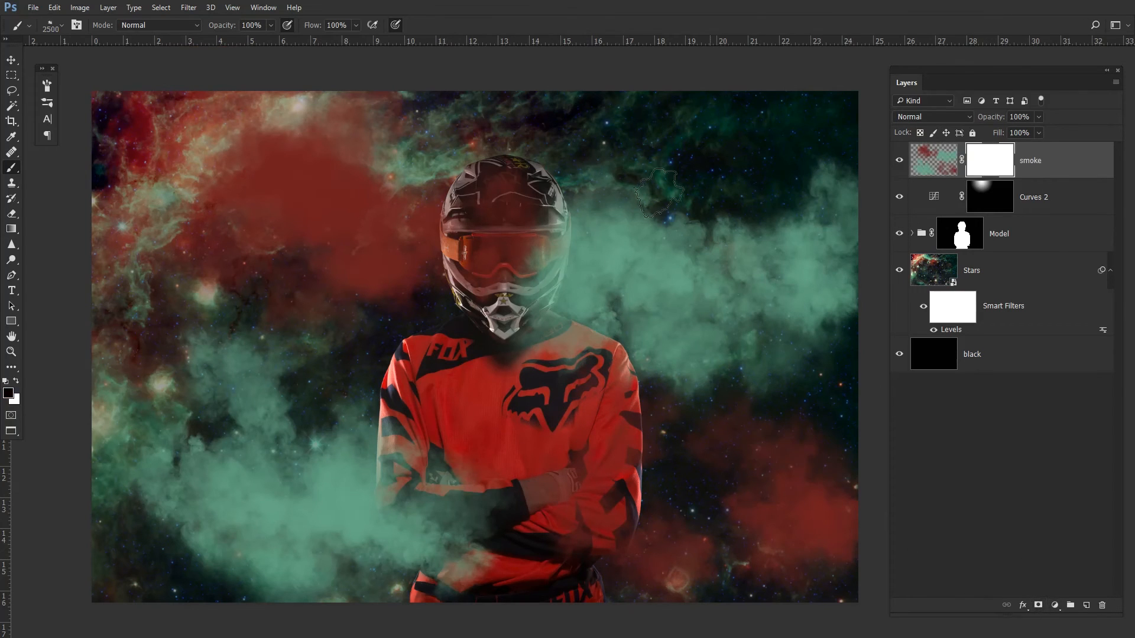
pyautogui.press('2')
pyautogui.click(360, 256)
pyautogui.click(486, 253)
pyautogui.click(370, 237)
pyautogui.click(425, 304)
pyautogui.click(580, 289)
pyautogui.click(614, 275)
pyautogui.click(577, 274)
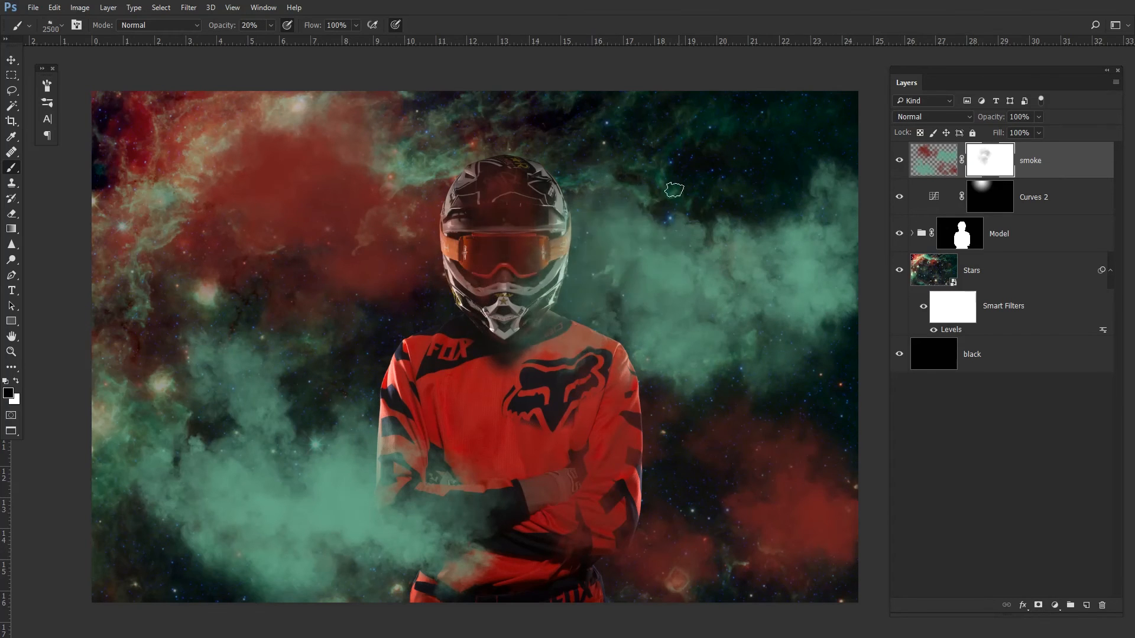
# - Keep brushing black on the smoke mask to thin the smoke across the right side, lower left and top
pyautogui.click(676, 240)
pyautogui.click(631, 285)
pyautogui.click(658, 302)
pyautogui.click(653, 294)
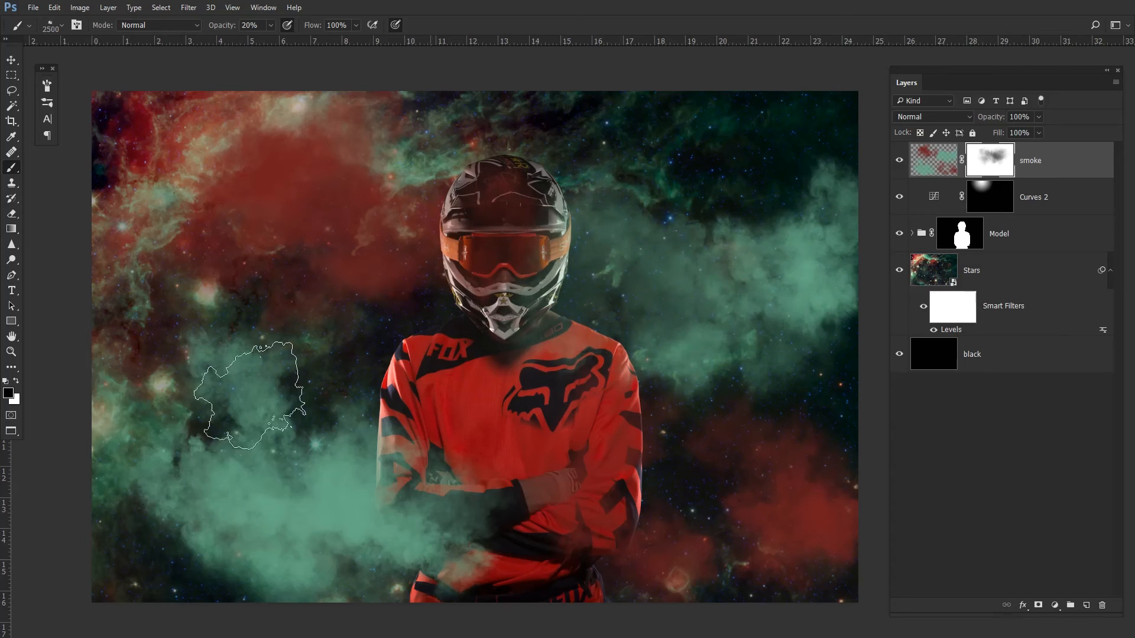
pyautogui.click(368, 481)
pyautogui.click(358, 521)
pyautogui.click(233, 444)
pyautogui.click(382, 523)
pyautogui.click(339, 474)
pyautogui.click(254, 454)
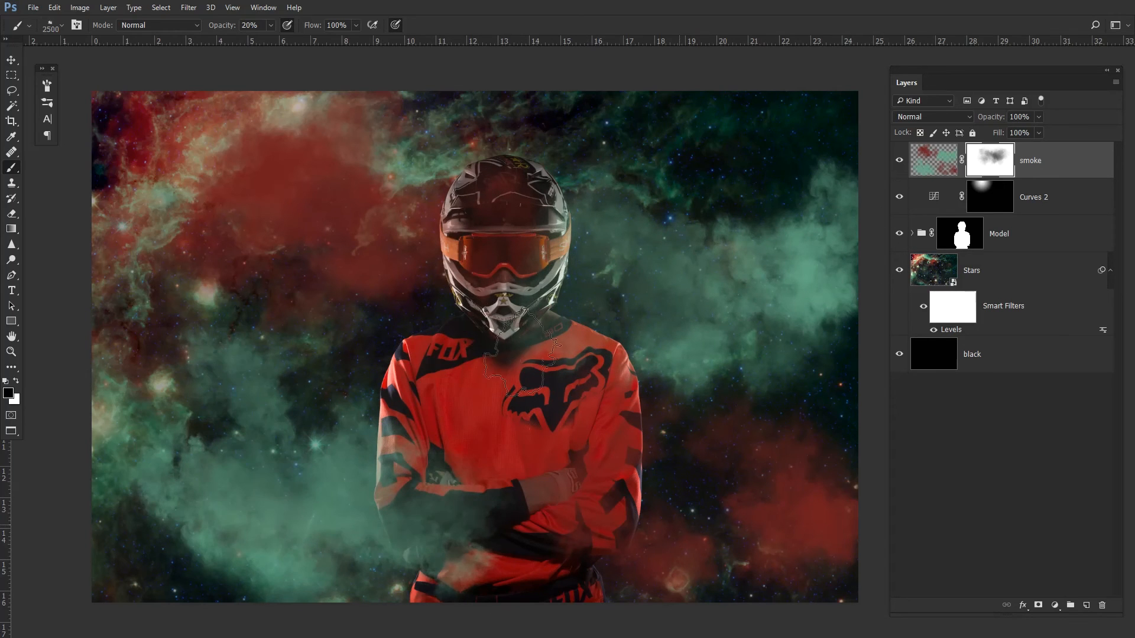
pyautogui.click(390, 272)
pyautogui.click(316, 161)
pyautogui.click(317, 141)
pyautogui.click(677, 441)
pyautogui.click(750, 509)
pyautogui.click(806, 285)
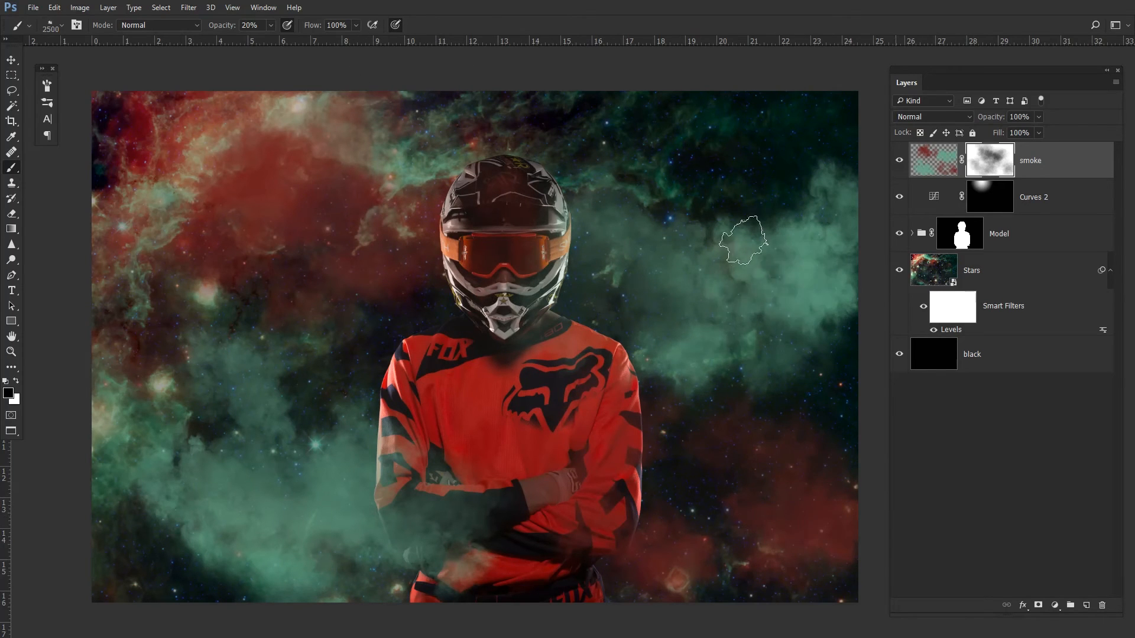
pyautogui.click(735, 251)
pyautogui.click(725, 308)
pyautogui.click(823, 287)
pyautogui.click(798, 265)
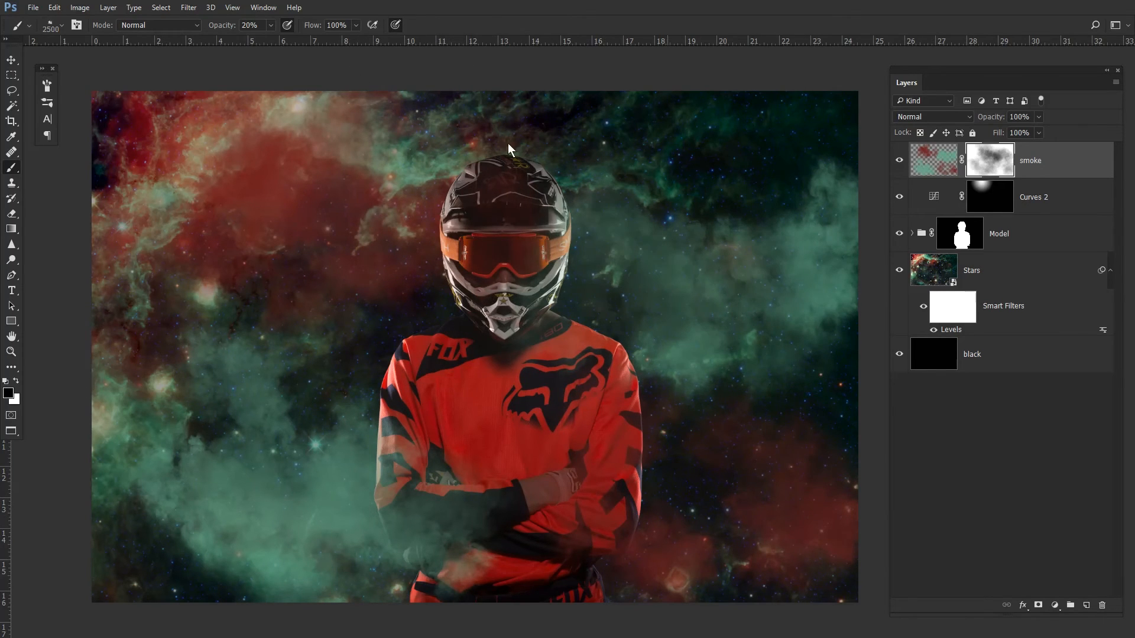
pyautogui.click(444, 532)
pyautogui.click(356, 518)
pyautogui.click(324, 518)
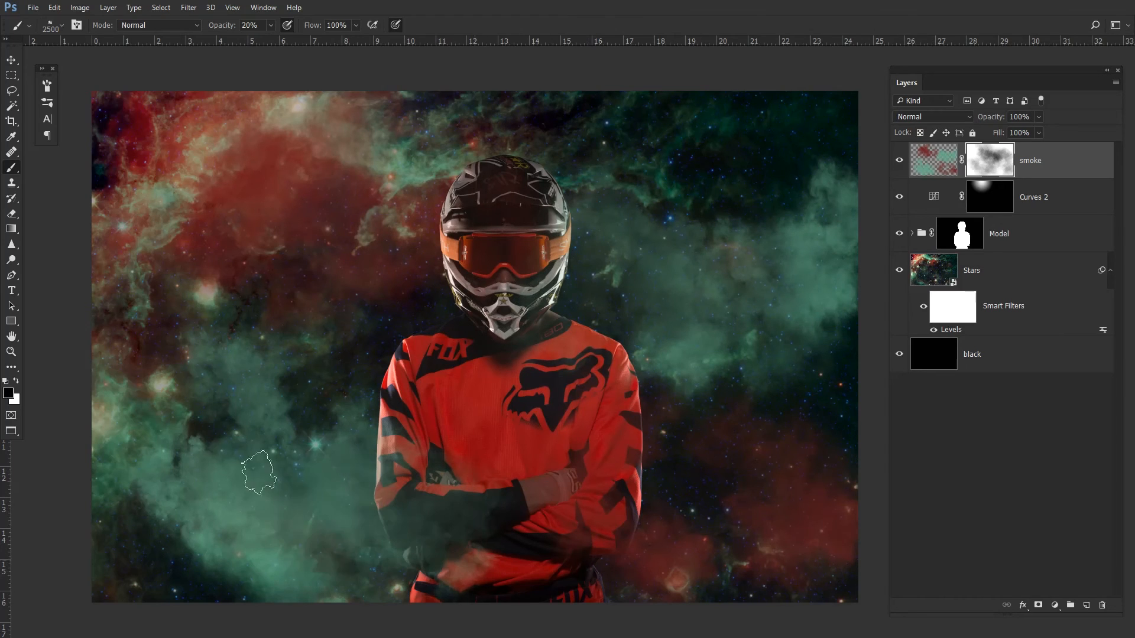
pyautogui.click(259, 504)
pyautogui.click(287, 517)
pyautogui.click(307, 458)
pyautogui.click(183, 486)
pyautogui.click(681, 356)
pyautogui.click(794, 350)
pyautogui.click(809, 264)
pyautogui.click(802, 251)
pyautogui.click(798, 227)
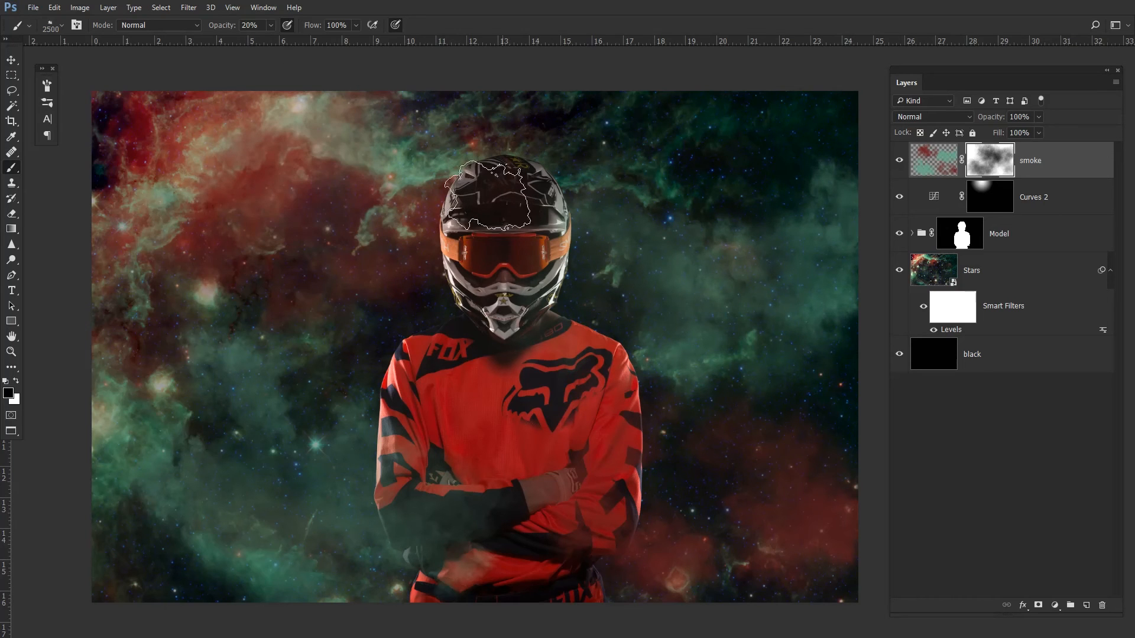
pyautogui.click(499, 201)
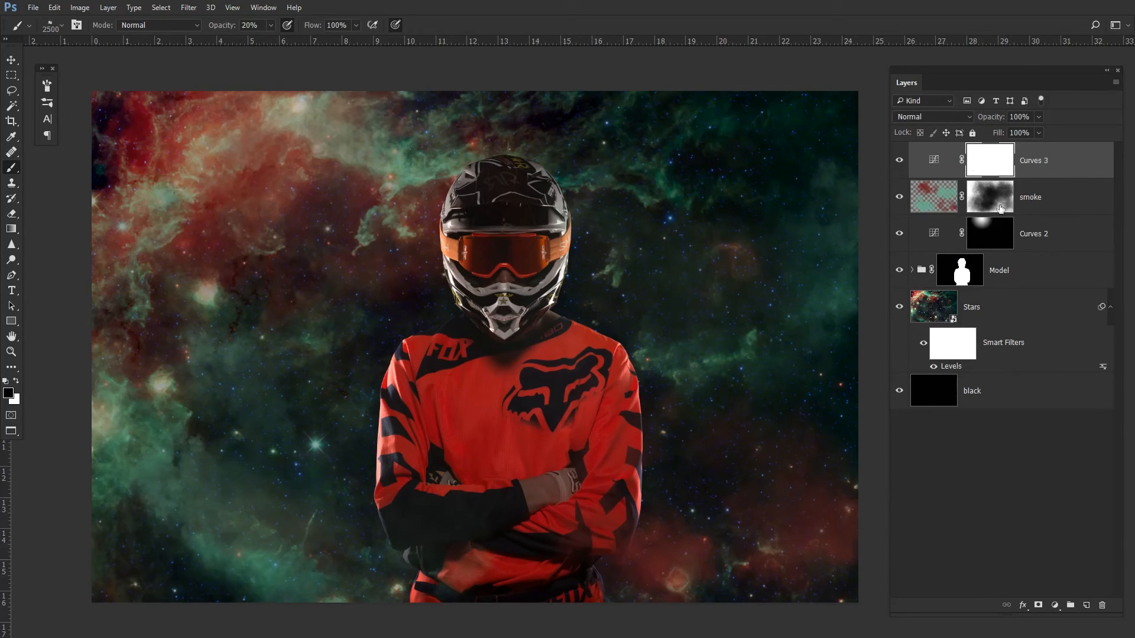
pyautogui.doubleClick(1064, 184)
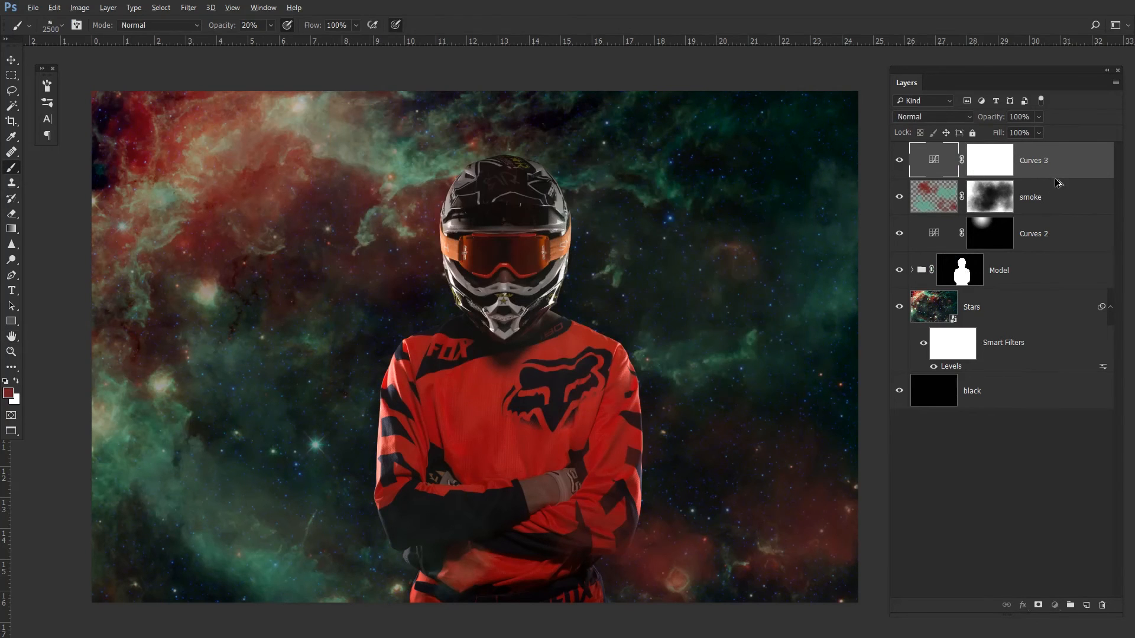
pyautogui.hotkey('ctrl', 'j')
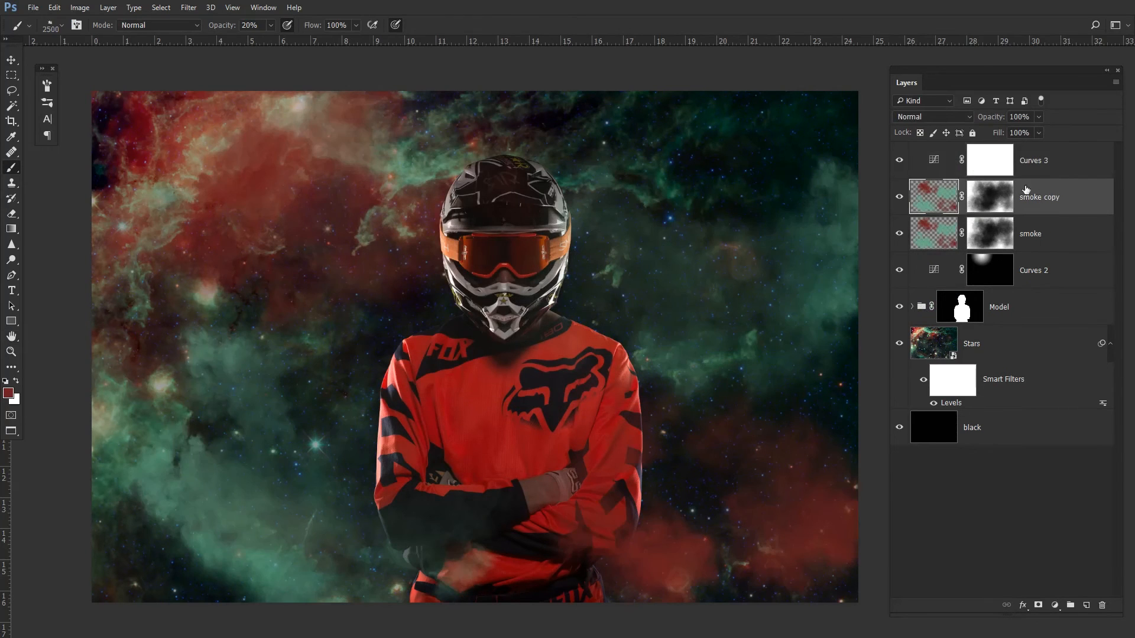
pyautogui.press('Delete')
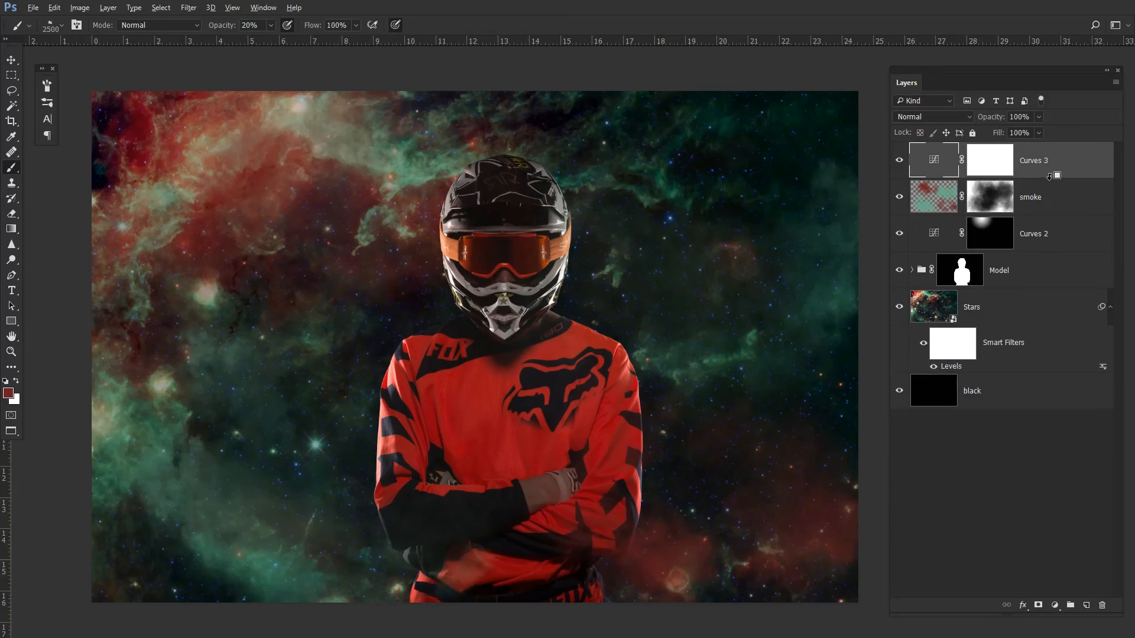
# - Clip the Curves 3 adjustment to the smoke layer and invert its mask to black
pyautogui.keyDown('alt'); pyautogui.click(1053, 177); pyautogui.keyUp('alt')
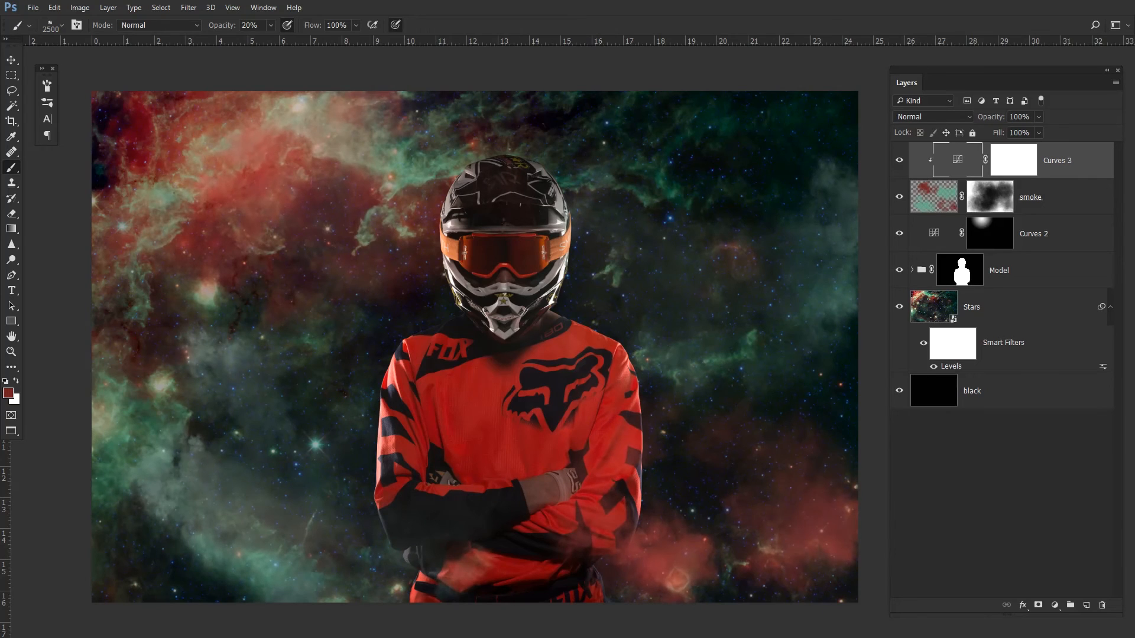
pyautogui.click(1021, 161)
pyautogui.hotkey('ctrl', 'i')
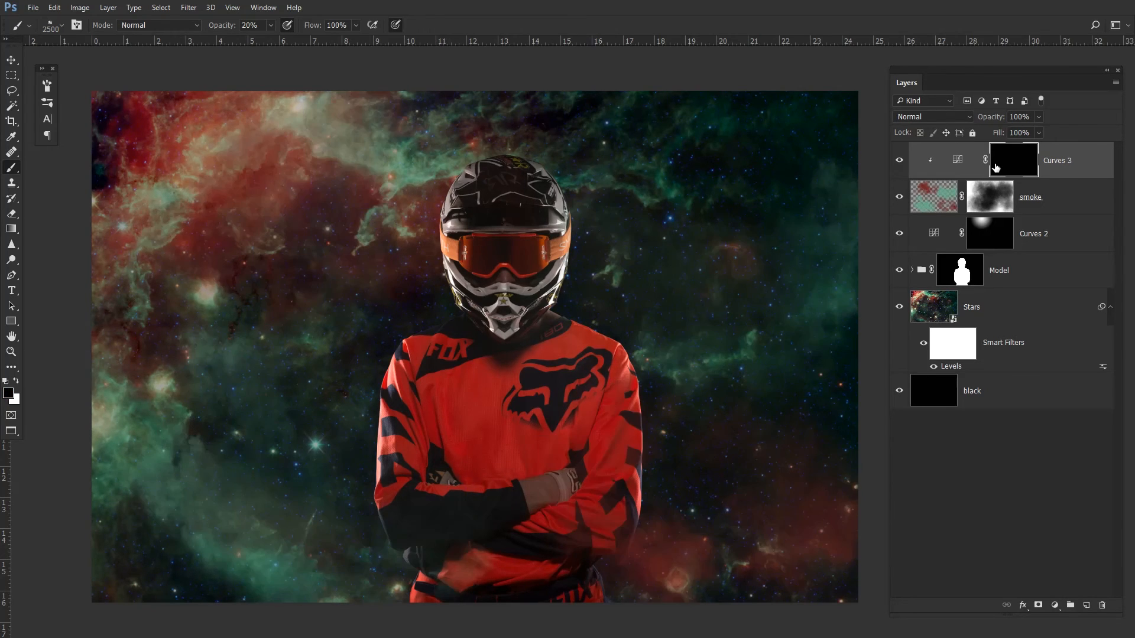
# - Paint white at 100% opacity on the Curves 3 mask over smoke patches above the helmet and at the bottom corners
pyautogui.press('x')
pyautogui.moveTo(726, 245)
pyautogui.mouseDown()
pyautogui.moveTo(665, 216)
pyautogui.moveTo(717, 284)
pyautogui.mouseUp()
pyautogui.press('0')
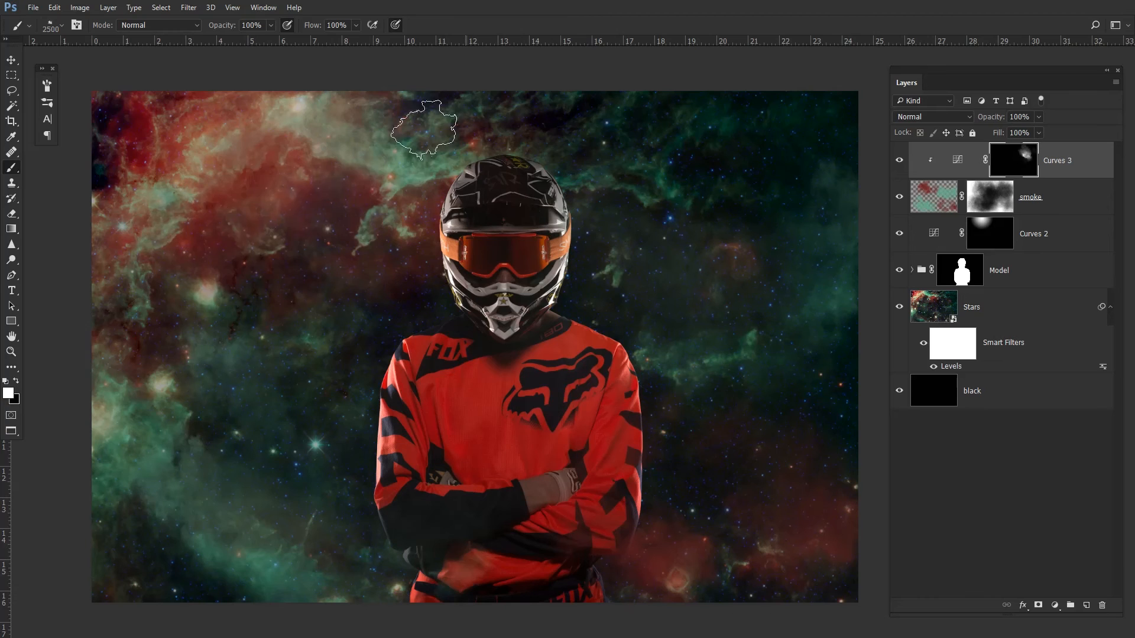
pyautogui.moveTo(376, 127); pyautogui.dragTo(269, 222)
pyautogui.moveTo(261, 516)
pyautogui.mouseDown()
pyautogui.moveTo(235, 551)
pyautogui.moveTo(289, 512)
pyautogui.mouseUp()
pyautogui.moveTo(789, 496); pyautogui.dragTo(834, 526)
pyautogui.moveTo(690, 506)
pyautogui.mouseDown()
pyautogui.moveTo(770, 514)
pyautogui.moveTo(704, 514)
pyautogui.mouseUp()
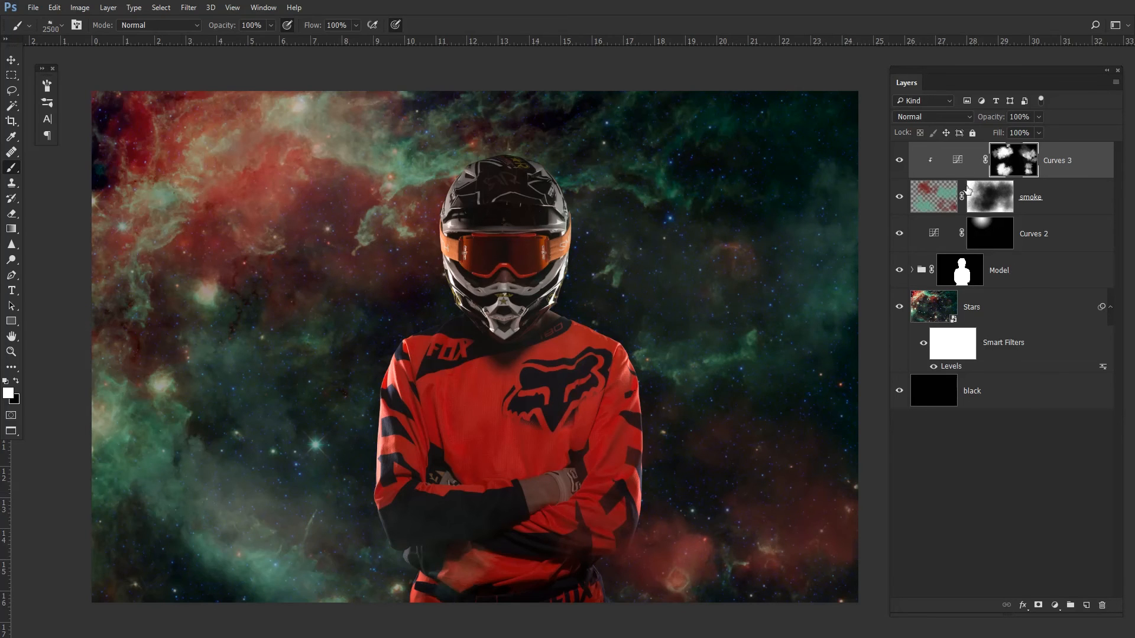
# - Compare the composite with the Curves 3 adjustment hidden and shown
pyautogui.click(900, 163)
pyautogui.click(903, 166)
pyautogui.click(910, 168)
pyautogui.click(900, 162)
pyautogui.click(901, 161)
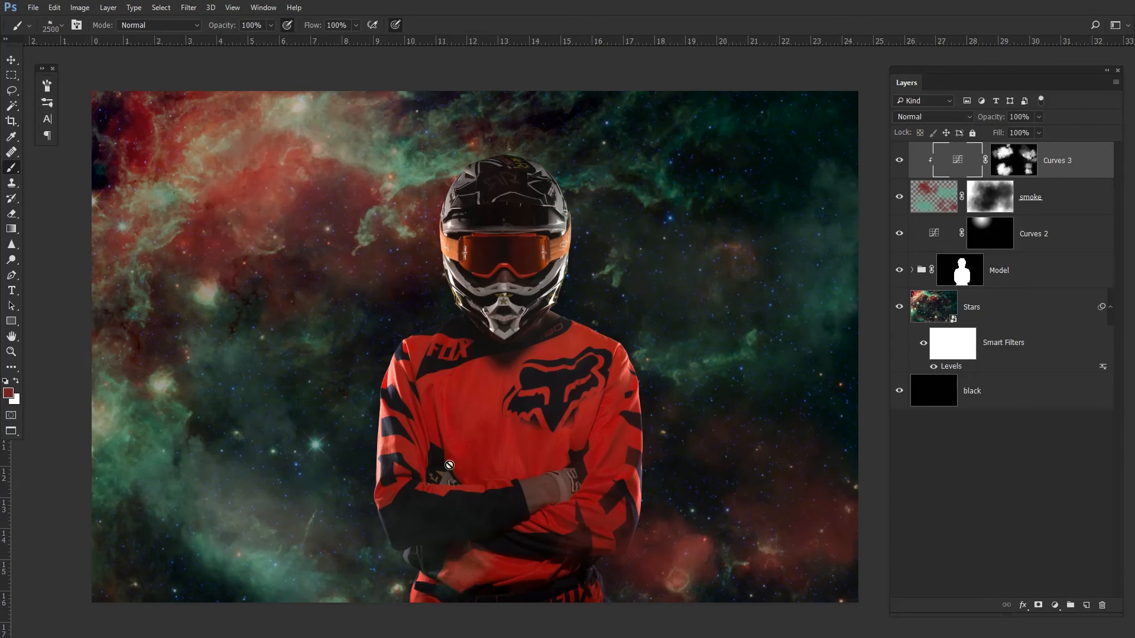
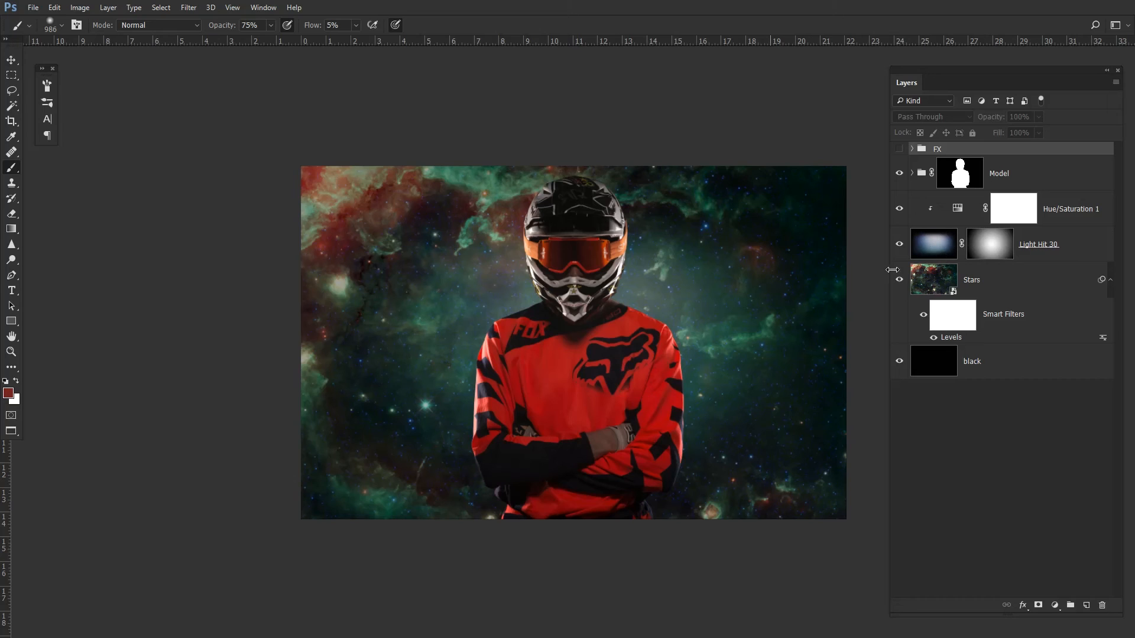
# - Compare the composite with the Light Hit 30 layer hidden and shown
pyautogui.click(899, 244)
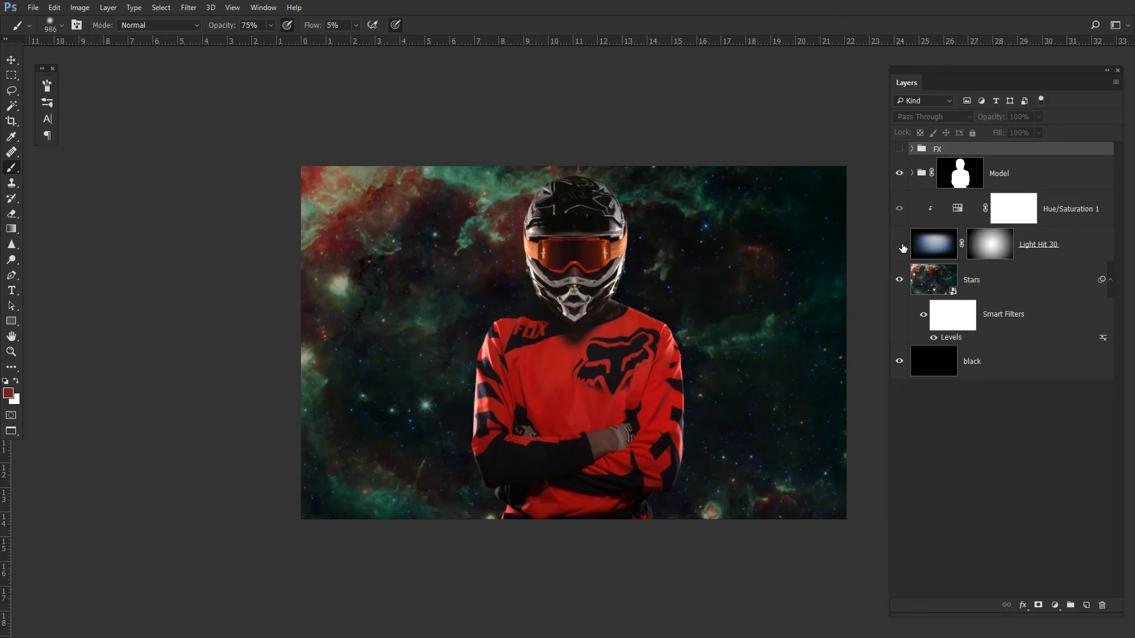
pyautogui.click(899, 244)
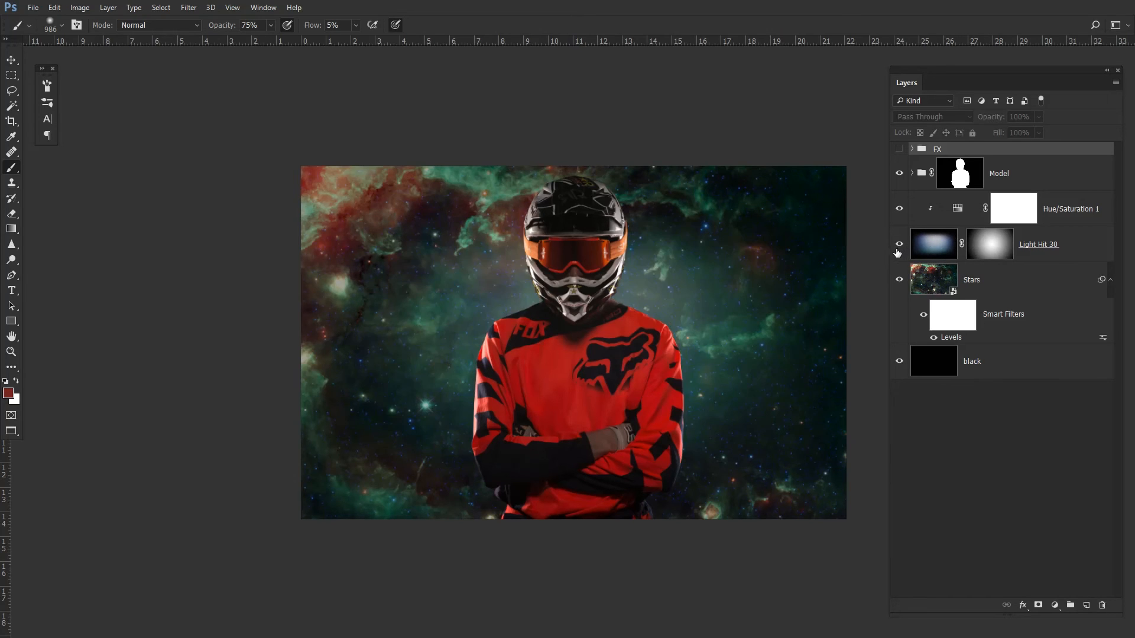
pyautogui.click(900, 244)
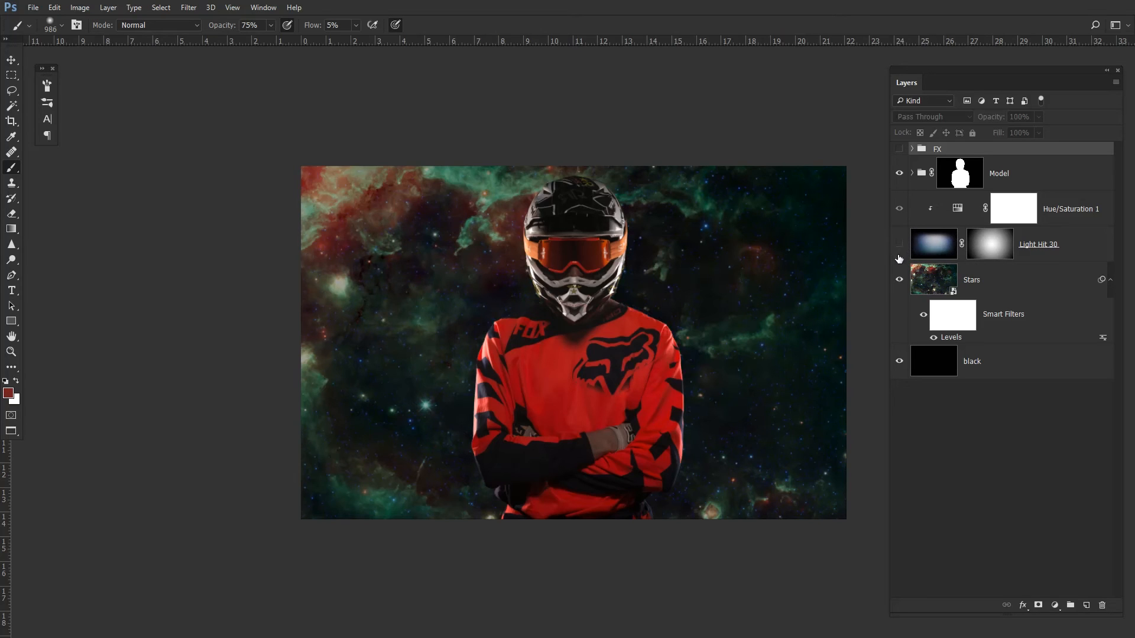
pyautogui.click(900, 245)
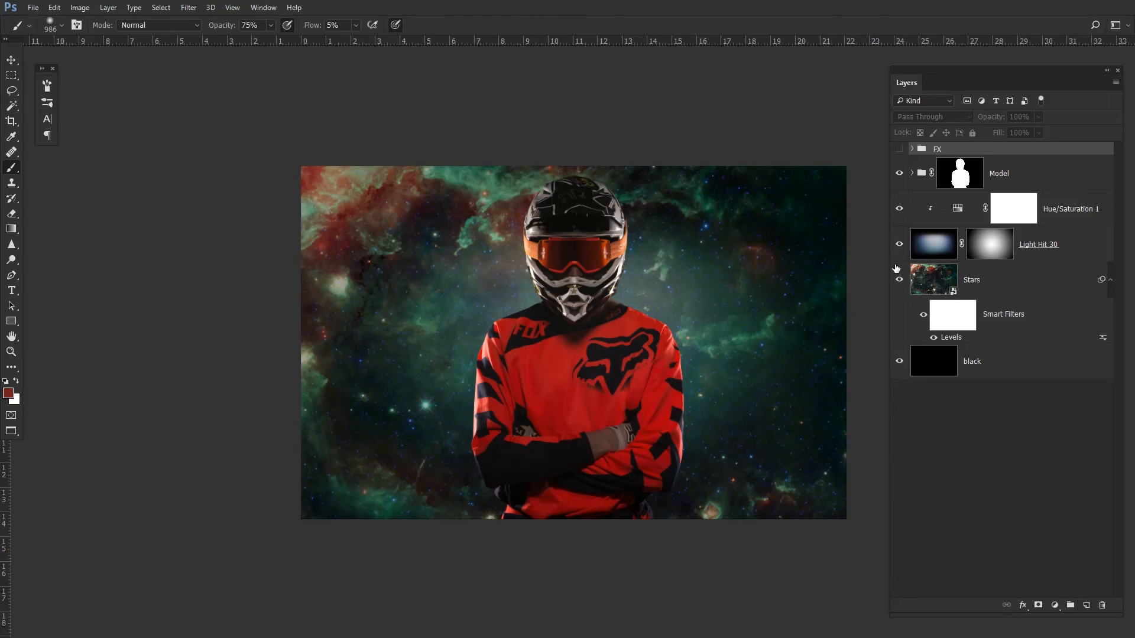
pyautogui.click(901, 246)
pyautogui.click(900, 246)
pyautogui.click(901, 246)
# - Show and expand the FX group, hiding its cerulean, dramatic, cintrast and clarity layers while keeping Curves 3 visible
pyautogui.click(900, 149)
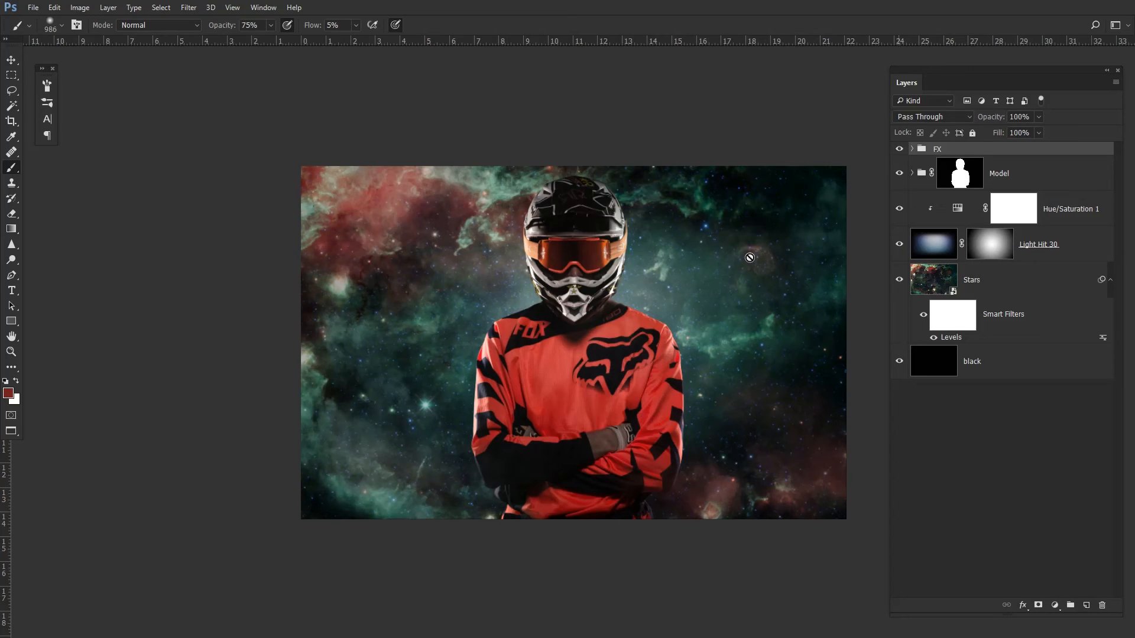
pyautogui.click(912, 149)
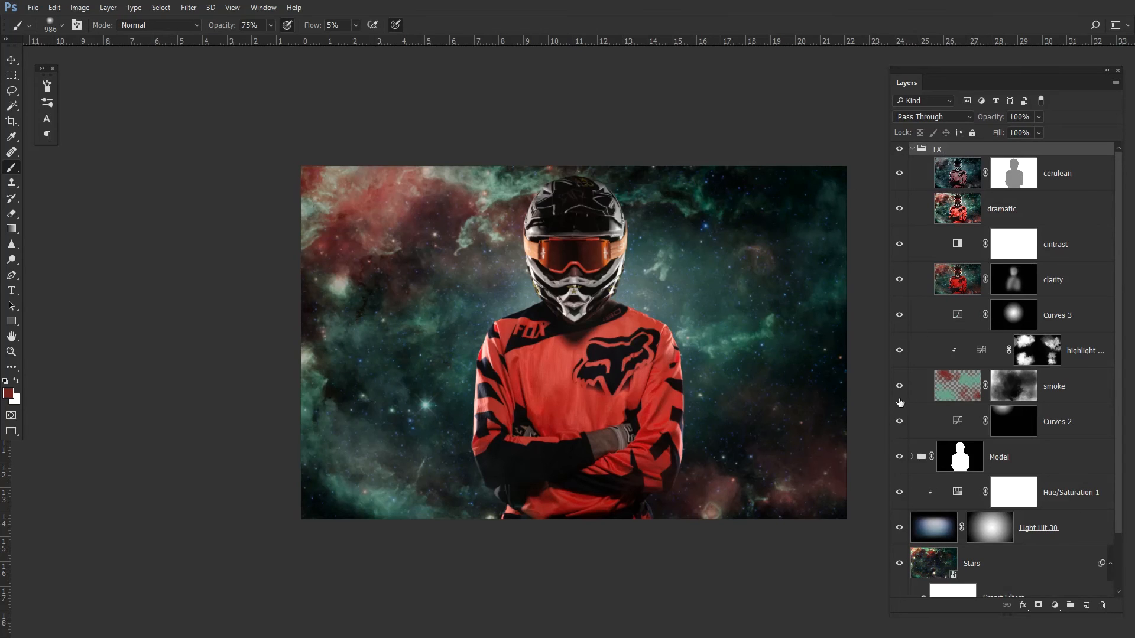
pyautogui.moveTo(900, 177); pyautogui.dragTo(903, 257)
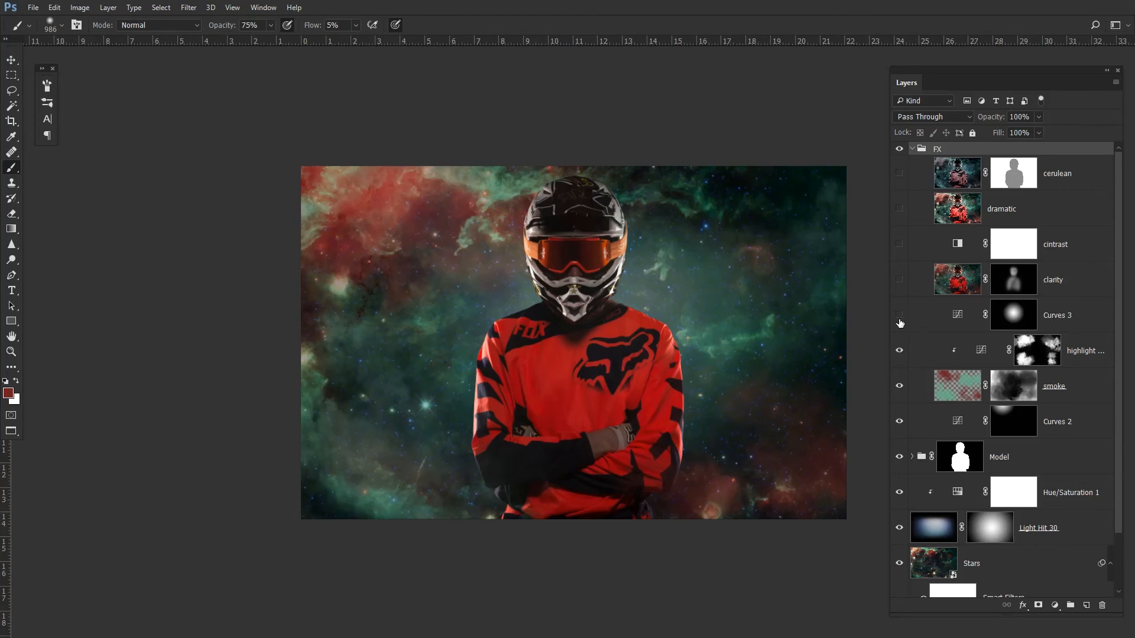
pyautogui.click(899, 317)
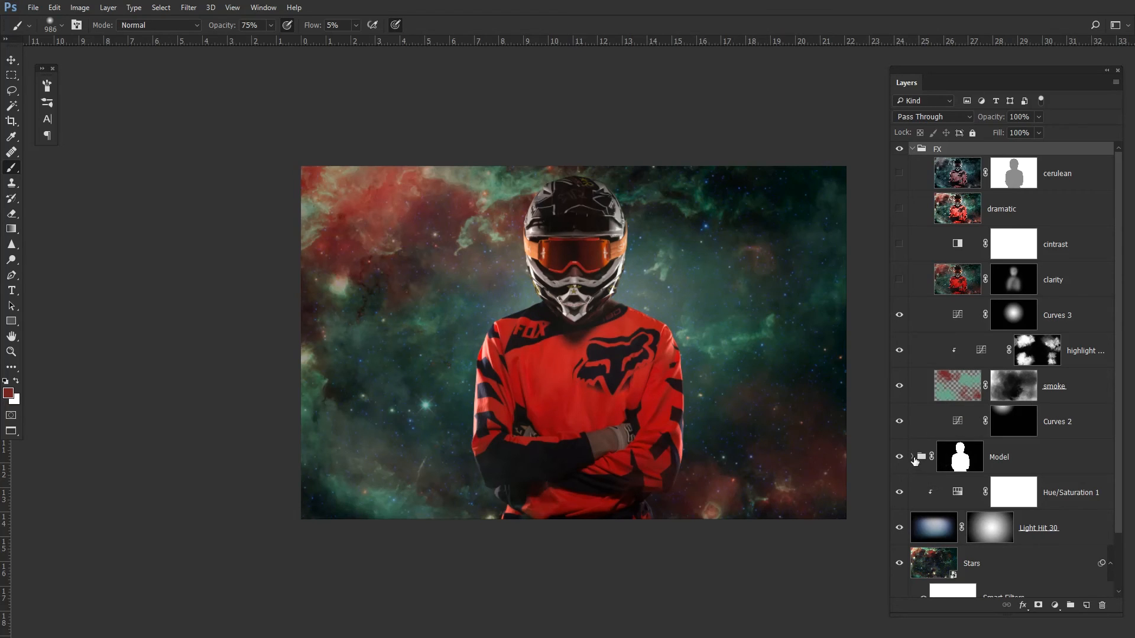
# - Compare the rider with the Model group's contrast and dodge adjustments hidden and shown
pyautogui.click(912, 456)
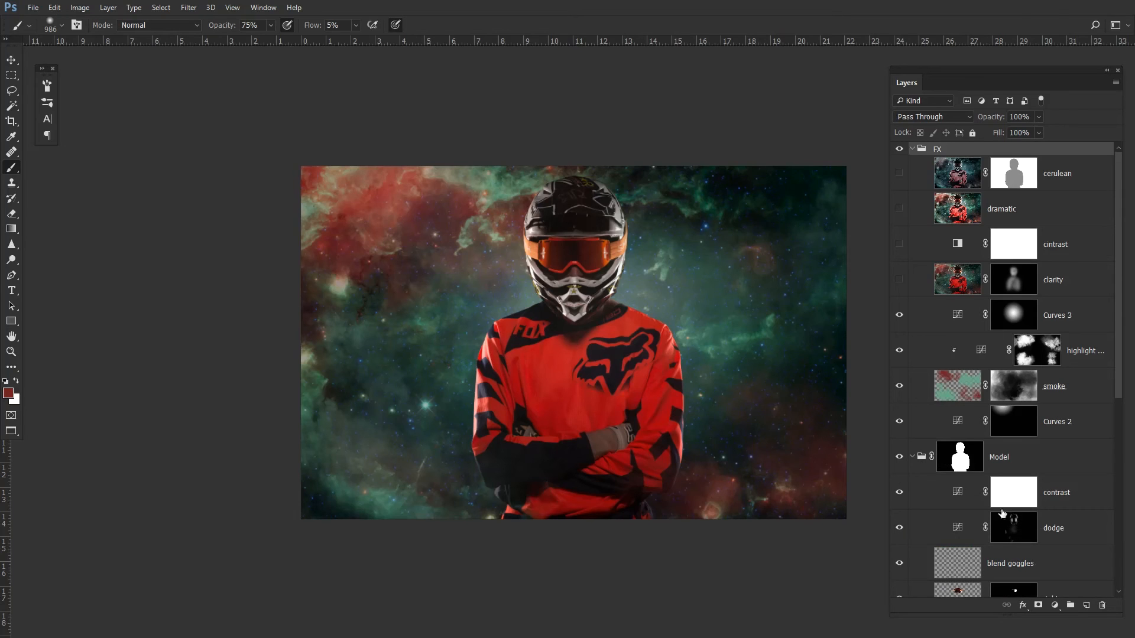
pyautogui.moveTo(901, 529); pyautogui.dragTo(901, 495)
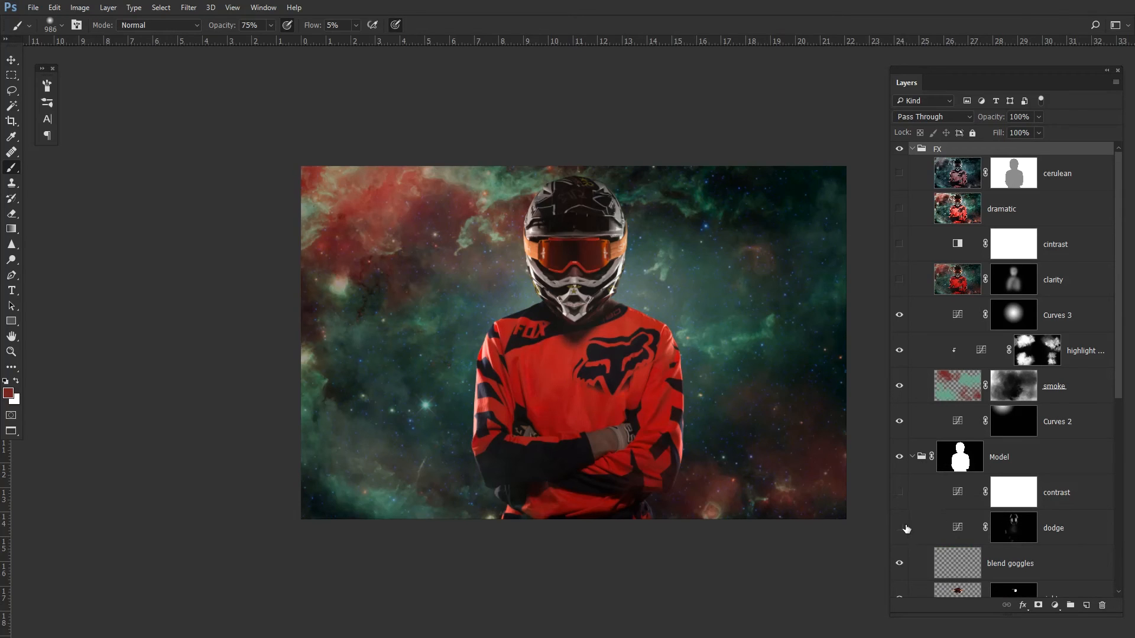
pyautogui.click(901, 528)
pyautogui.click(903, 528)
pyautogui.click(901, 528)
pyautogui.click(900, 492)
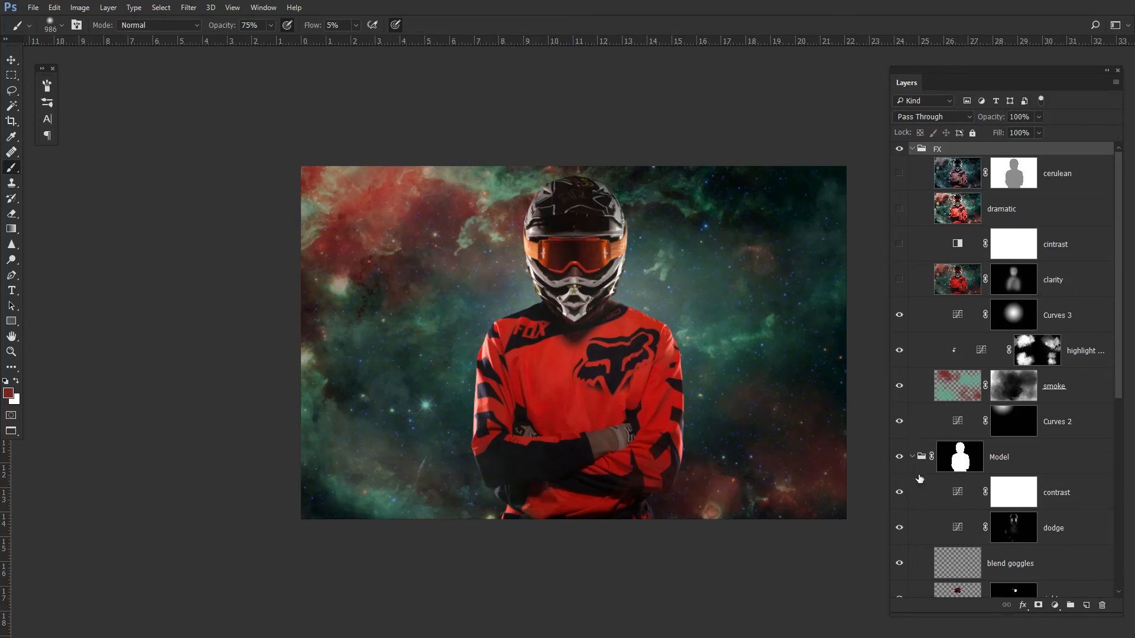
pyautogui.click(912, 456)
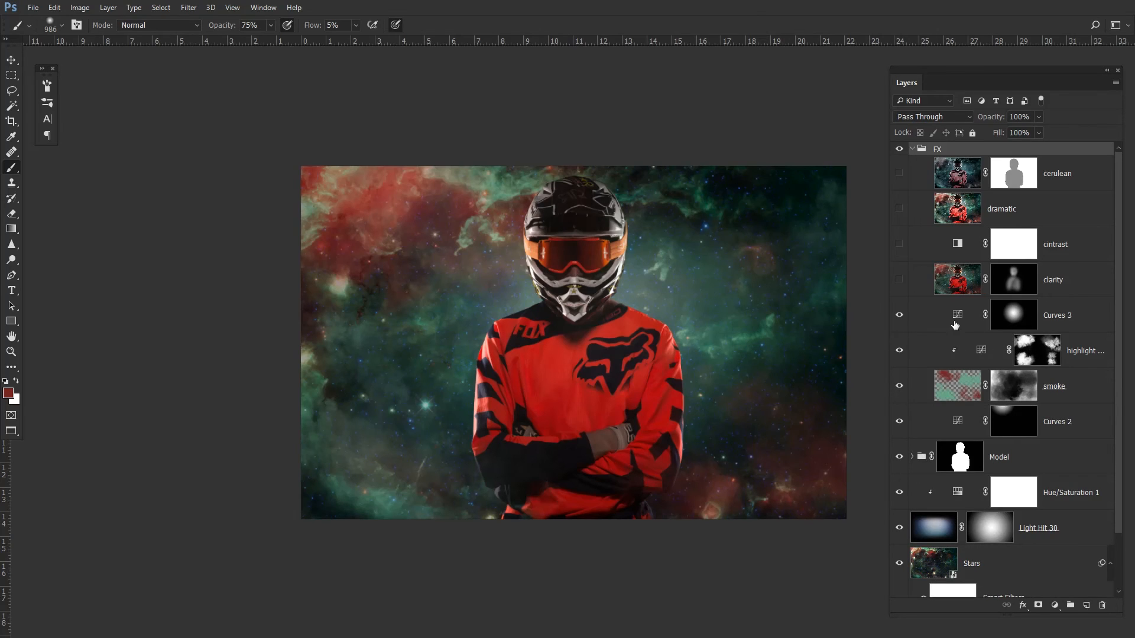
# - Compare the composite with the Curves 3 and clarity layers toggled off and on
pyautogui.click(900, 317)
pyautogui.click(899, 316)
pyautogui.click(899, 316)
pyautogui.click(899, 280)
pyautogui.click(900, 281)
# - Stamp the visible layers into a new layer above Curves 3 and apply Topaz Adjust 5's Vibrant Collection Clarity preset
pyautogui.click(1067, 328)
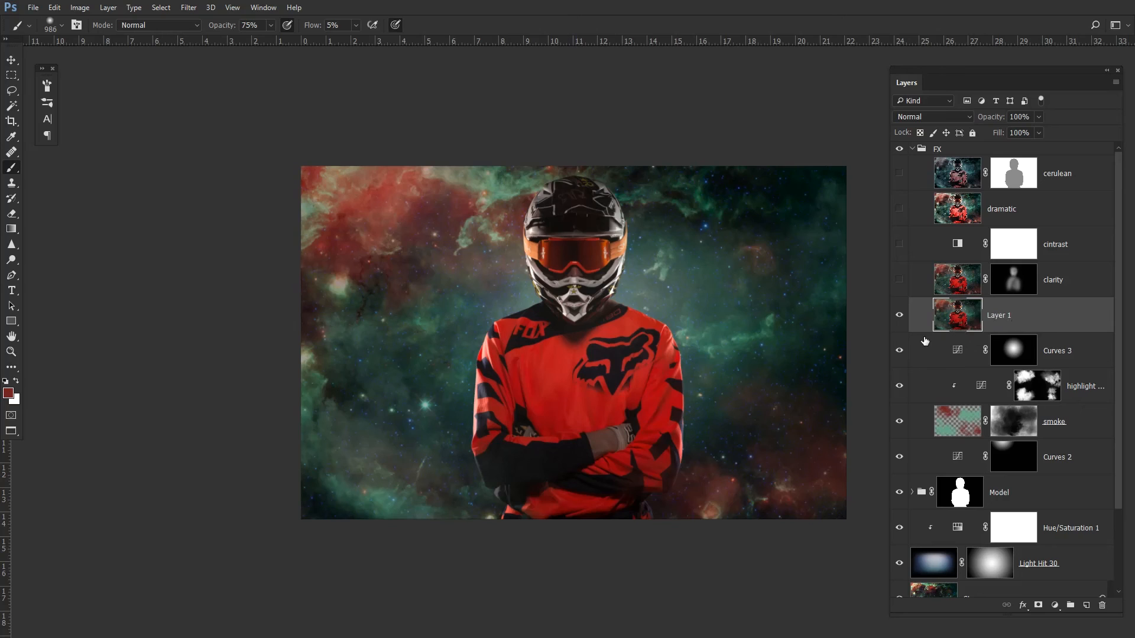
pyautogui.click(190, 8)
pyautogui.moveTo(236, 267)
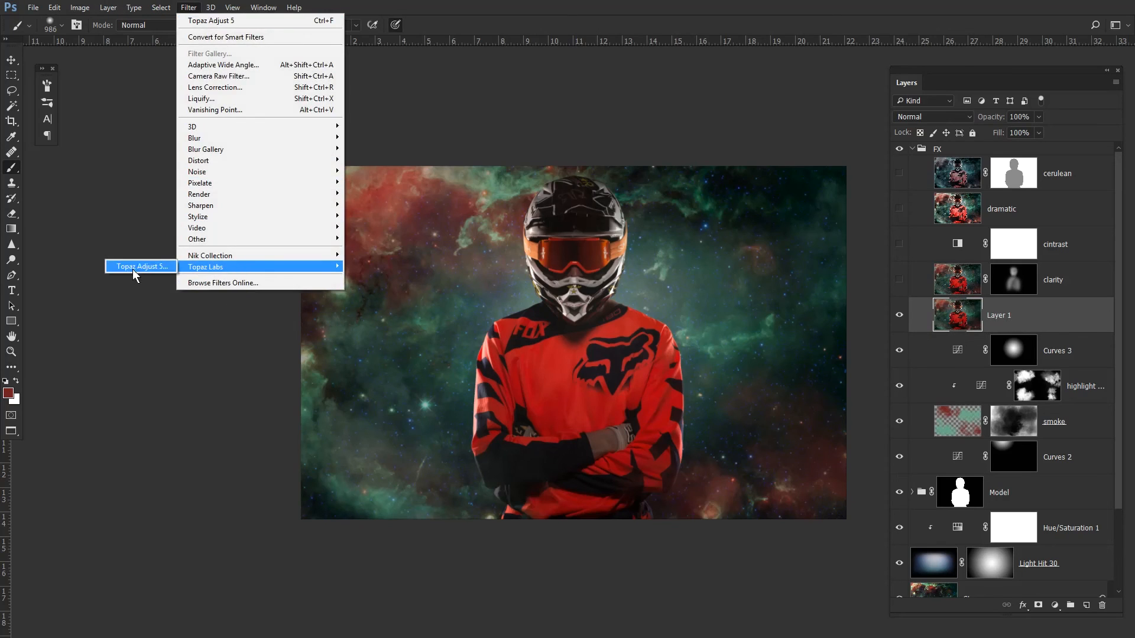
pyautogui.click(133, 267)
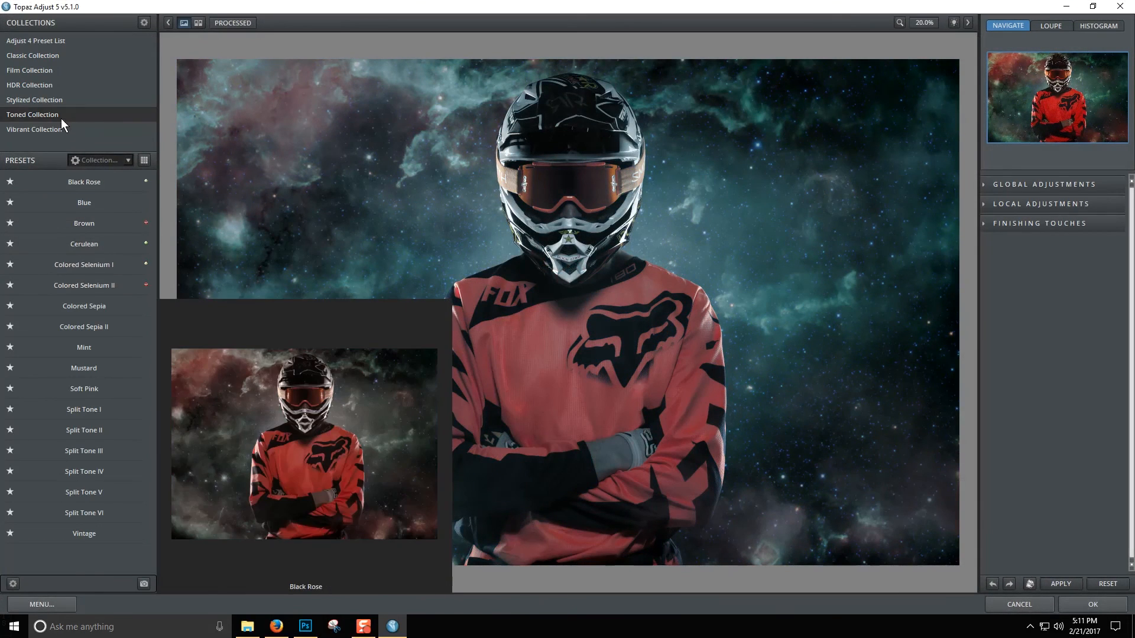
pyautogui.click(58, 129)
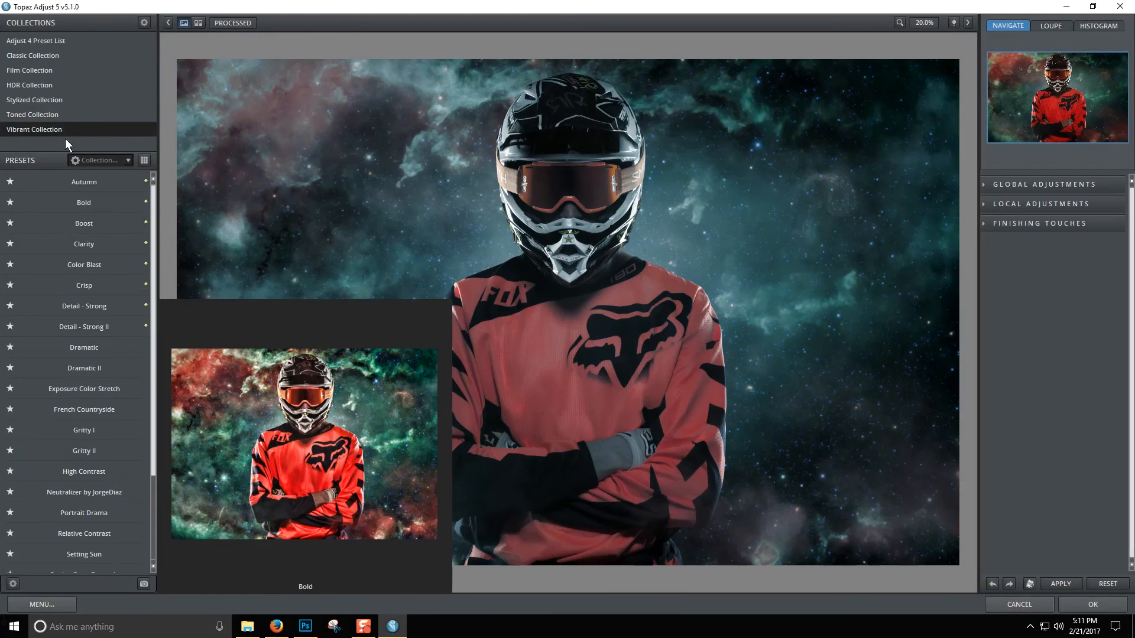
pyautogui.click(89, 246)
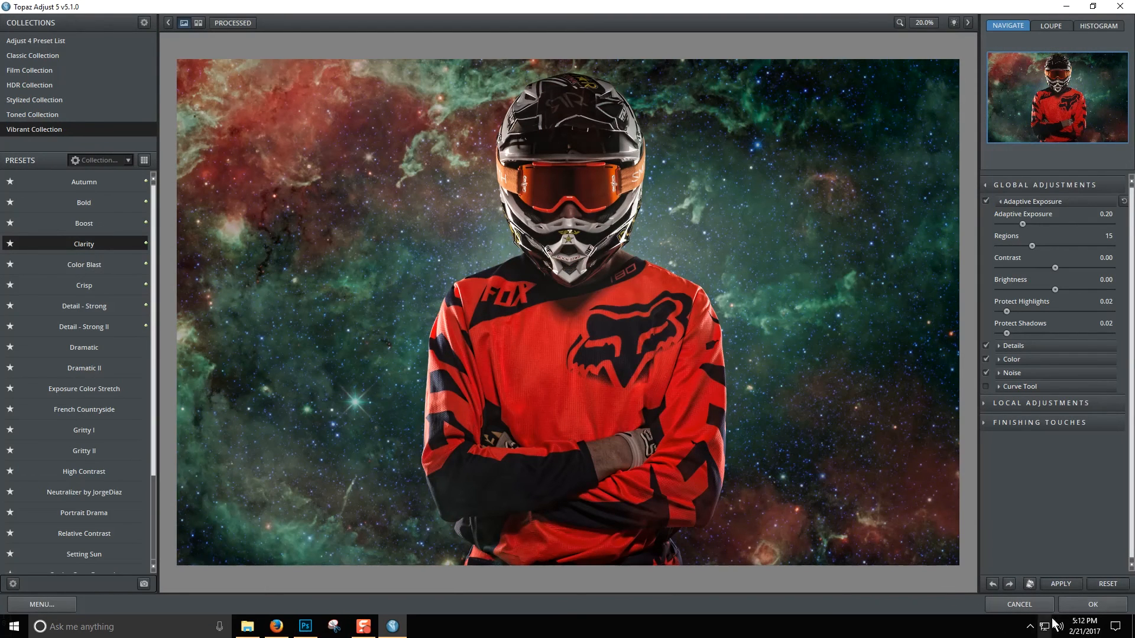
pyautogui.click(1082, 600)
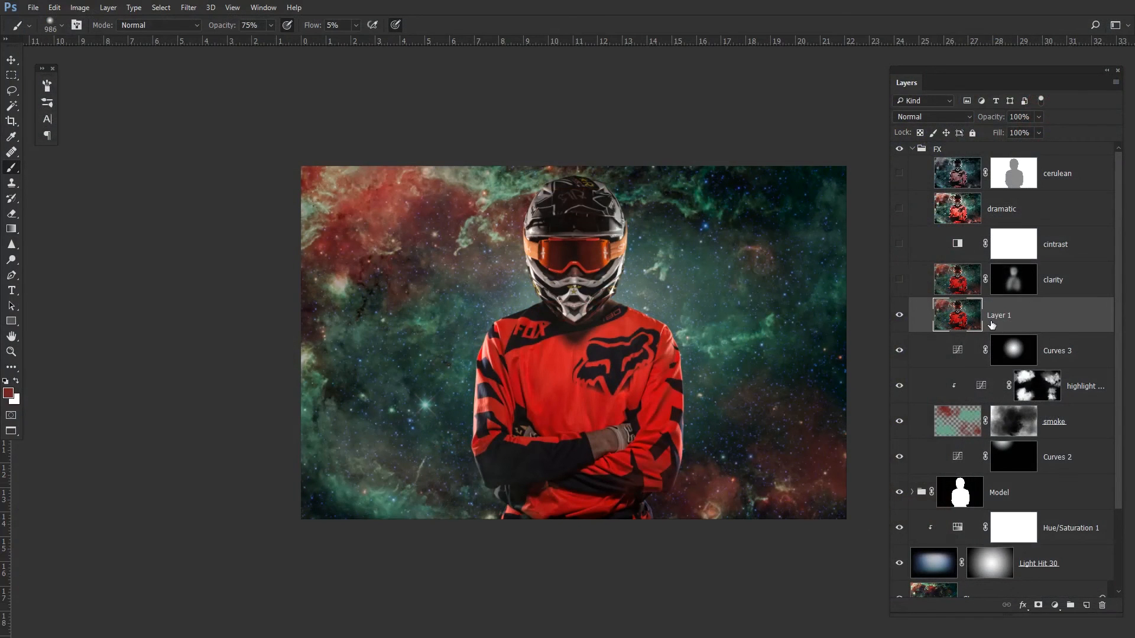
# - Set the stamped layer's opacity to 75% and add a black layer mask
pyautogui.click(1028, 118)
pyautogui.write('75')
pyautogui.press('Return')
pyautogui.keyDown('alt'); pyautogui.click(1039, 605); pyautogui.keyUp('alt')
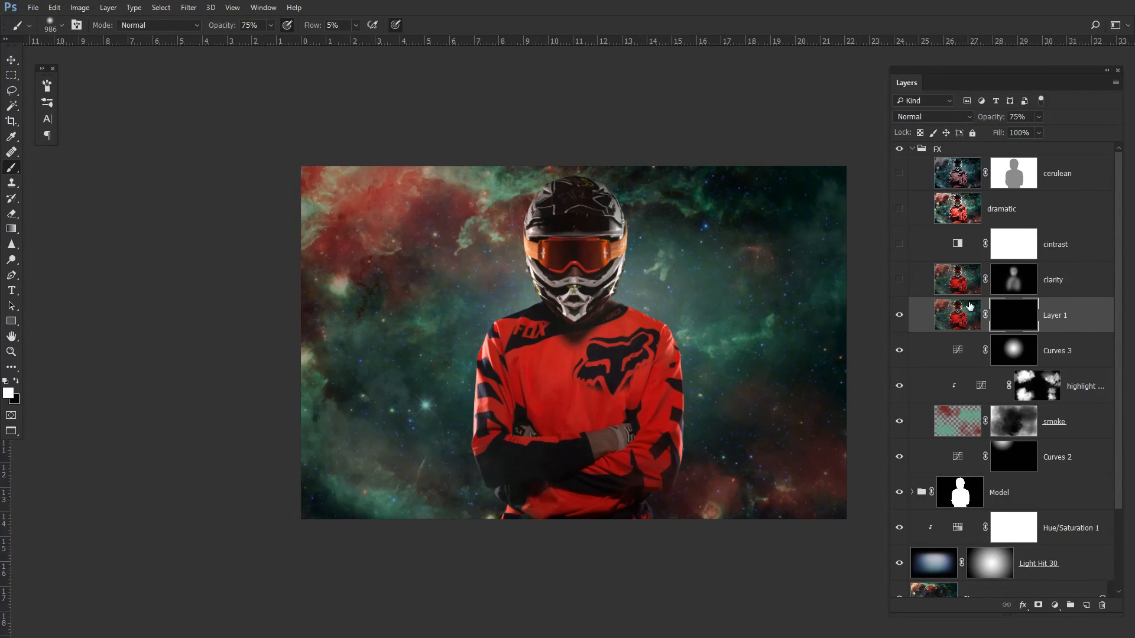
# - View the clarity layer's mask, then select the stamped Layer 1 and delete it
pyautogui.keyDown('alt'); pyautogui.click(1013, 289); pyautogui.keyUp('alt')
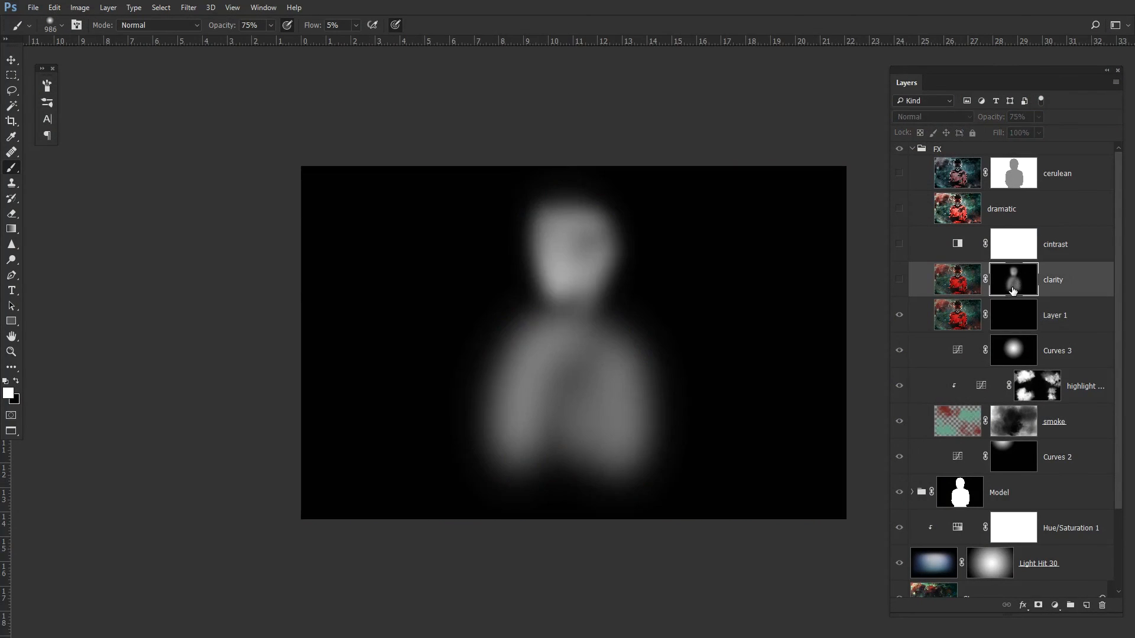
pyautogui.click(955, 291)
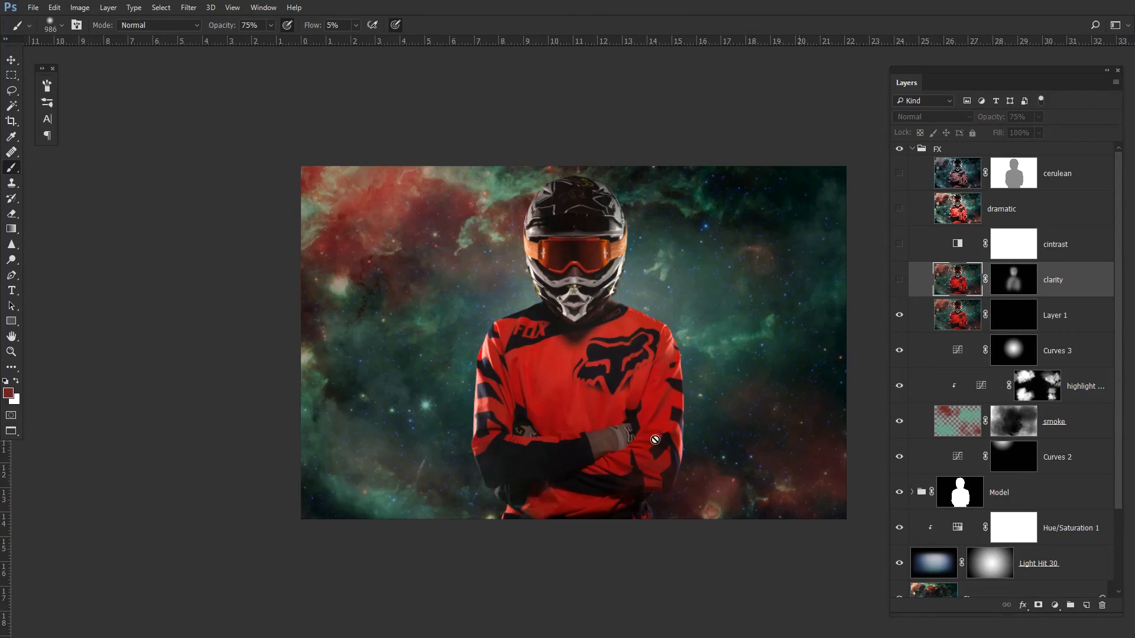
pyautogui.click(972, 325)
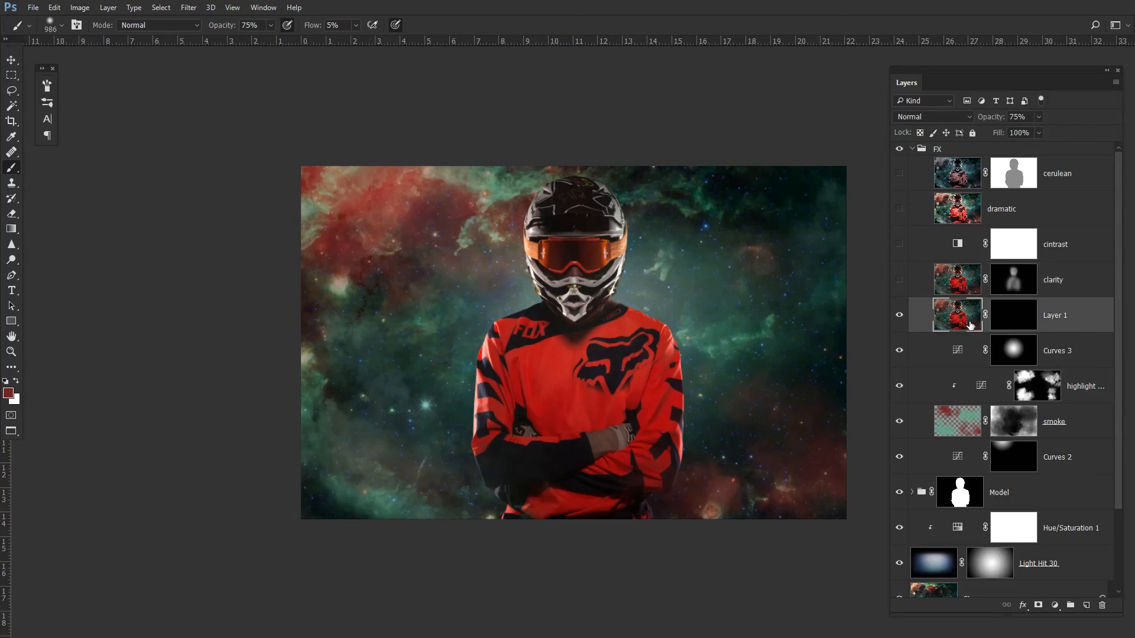
pyautogui.press('Delete')
# - Show the clarity layer and rename the cintrast layer to CONTRAST
pyautogui.press('d')
pyautogui.click(899, 279)
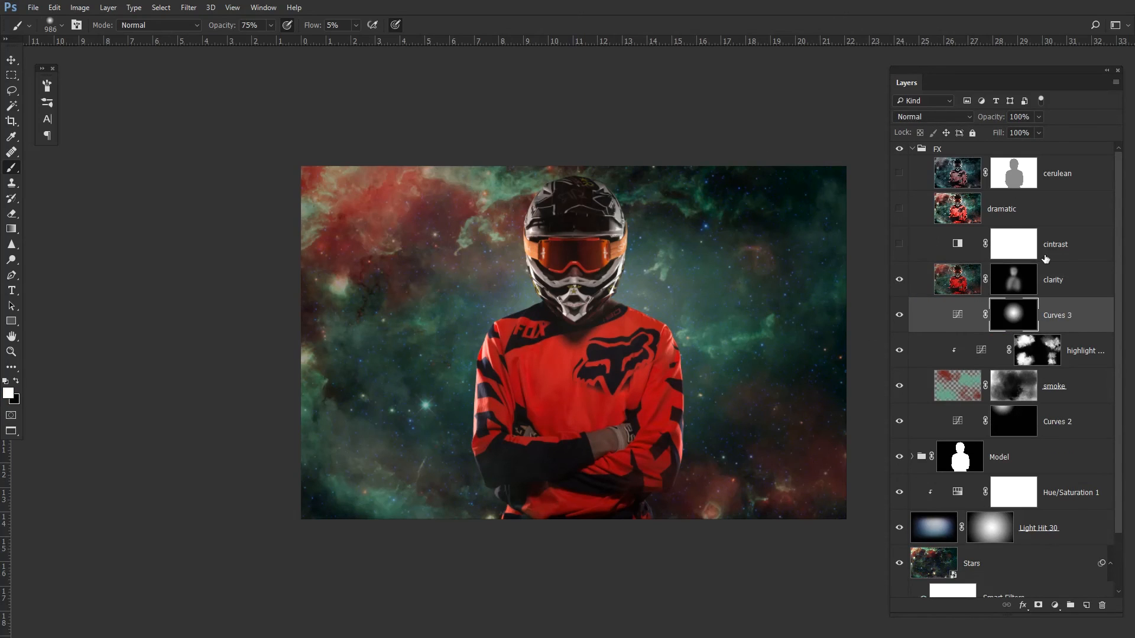
pyautogui.doubleClick(1053, 249)
pyautogui.write('CONTRAST')
pyautogui.press('Return')
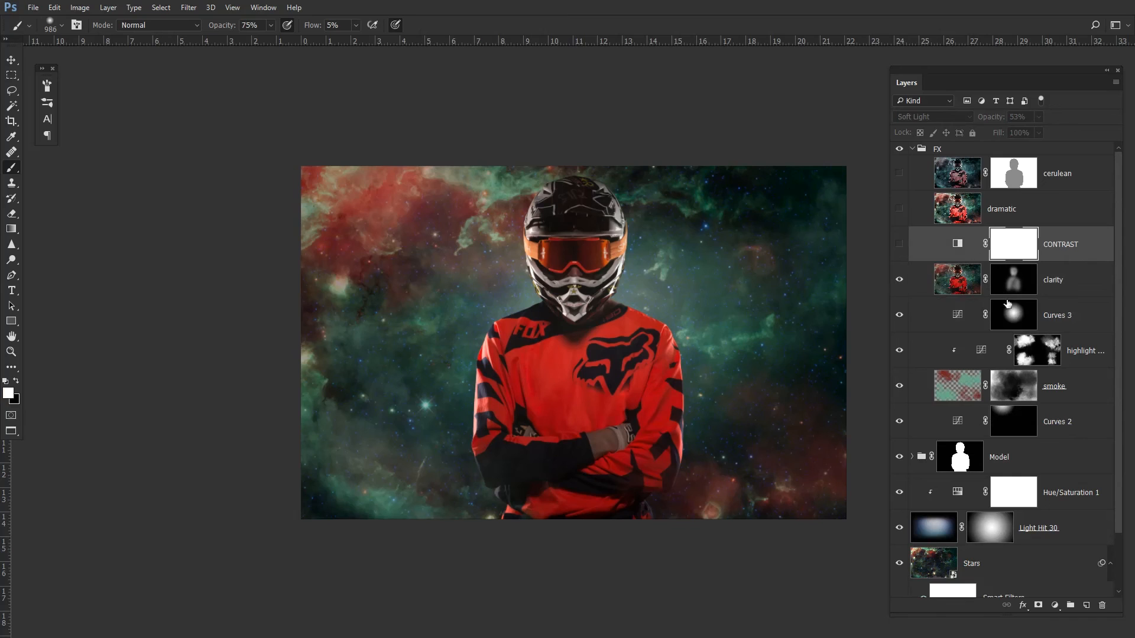
# - Add a Black & White adjustment above clarity, setting Reds to 92 and Yellows to 84
pyautogui.click(1064, 293)
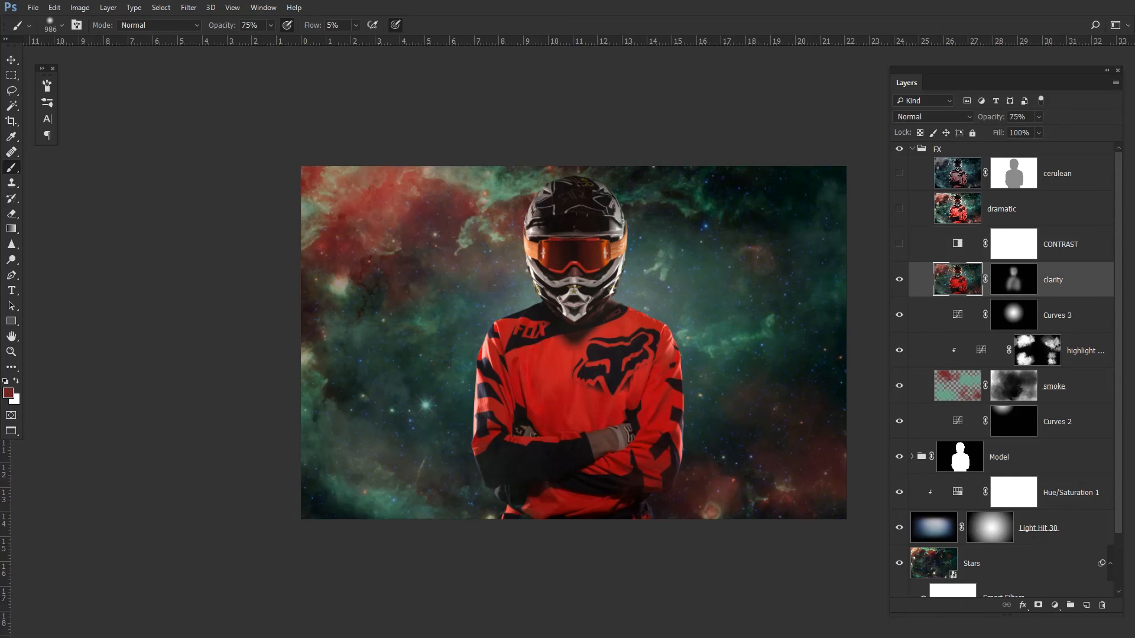
pyautogui.moveTo(0, 237); pyautogui.dragTo(527, 87)
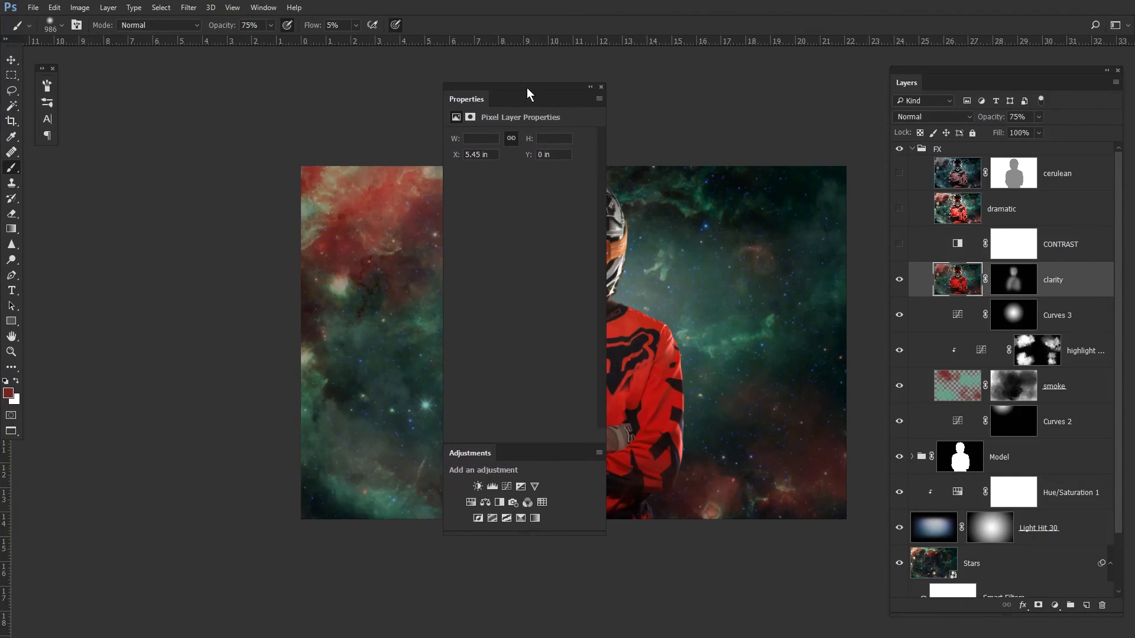
pyautogui.click(499, 503)
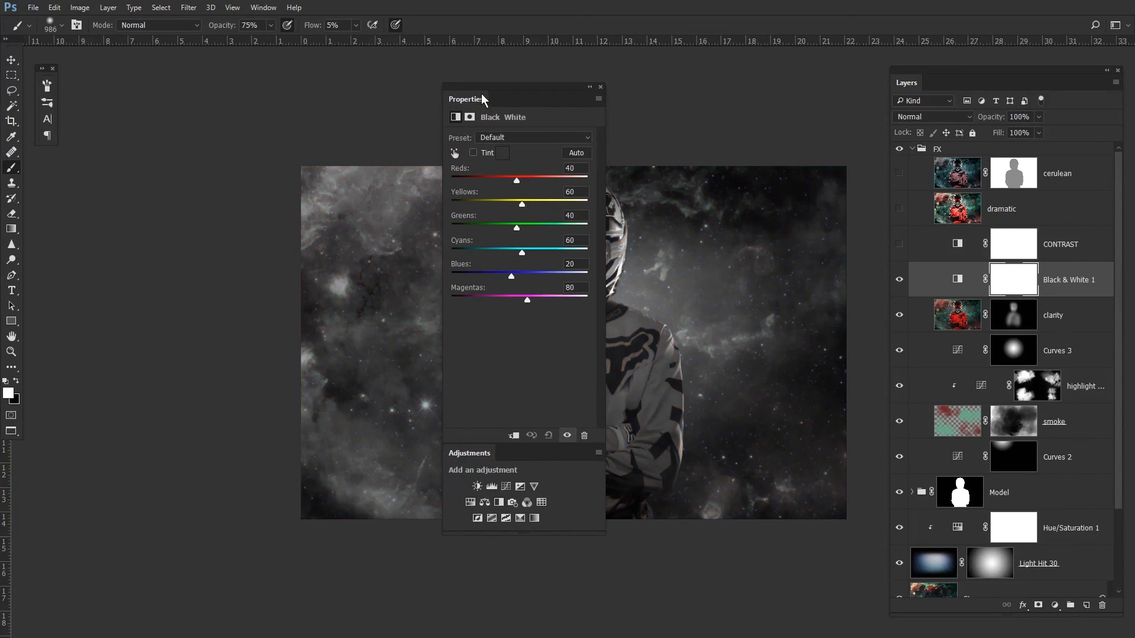
pyautogui.moveTo(547, 87); pyautogui.dragTo(243, 107)
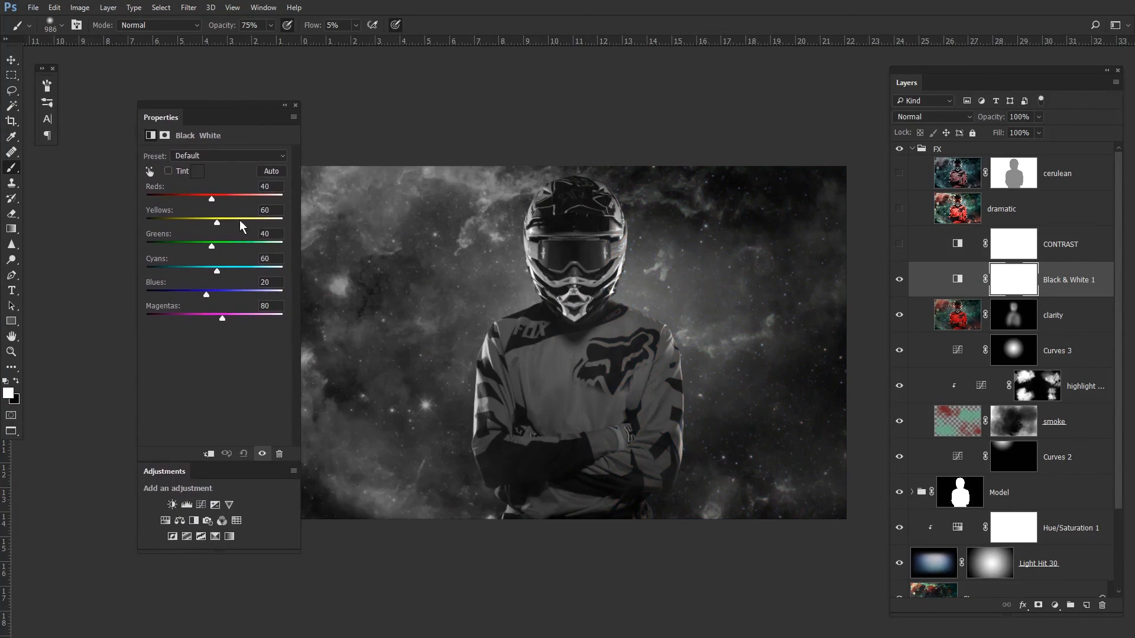
pyautogui.moveTo(203, 193); pyautogui.dragTo(224, 225)
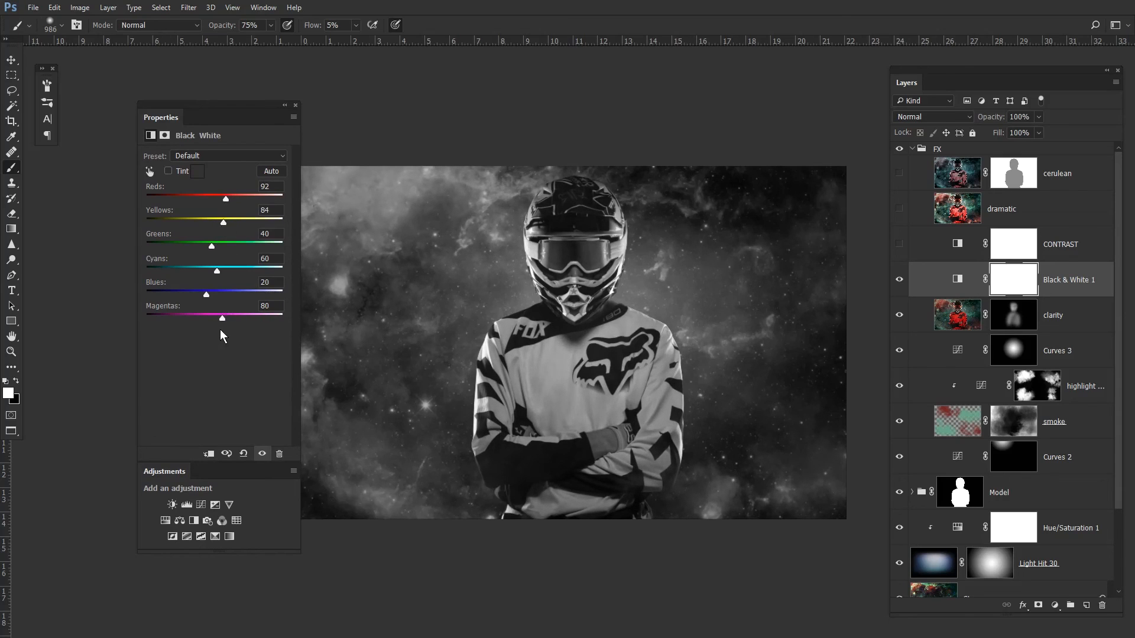
pyautogui.moveTo(240, 105); pyautogui.dragTo(199, 105)
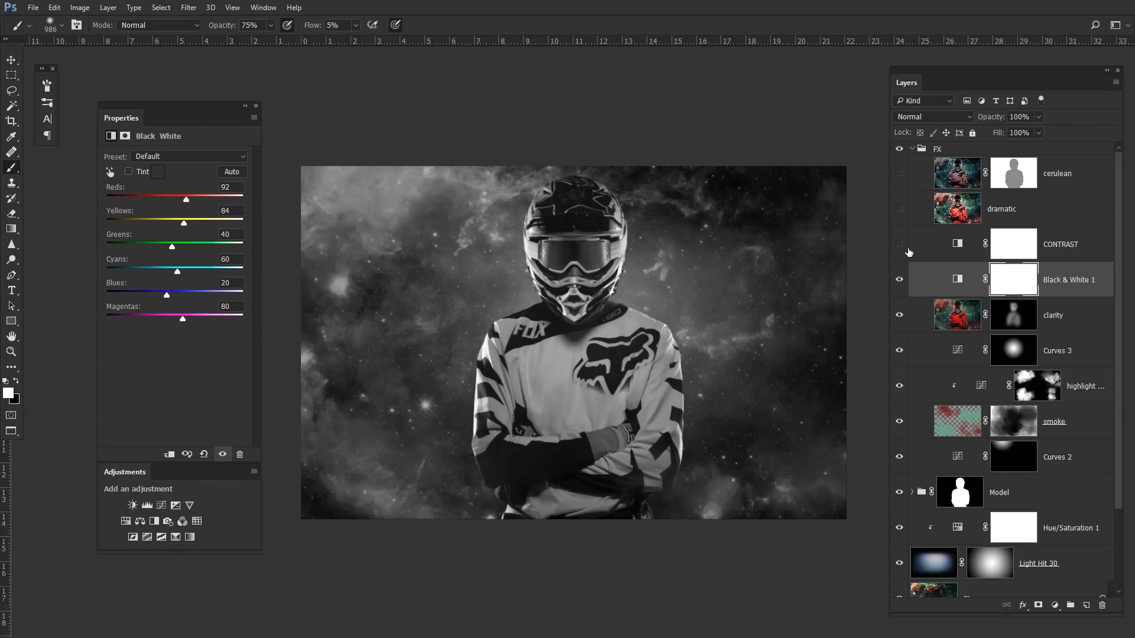
# - Set the Black & White 1 layer to Soft Light blend mode at about 51% opacity
pyautogui.click(953, 116)
pyautogui.click(911, 288)
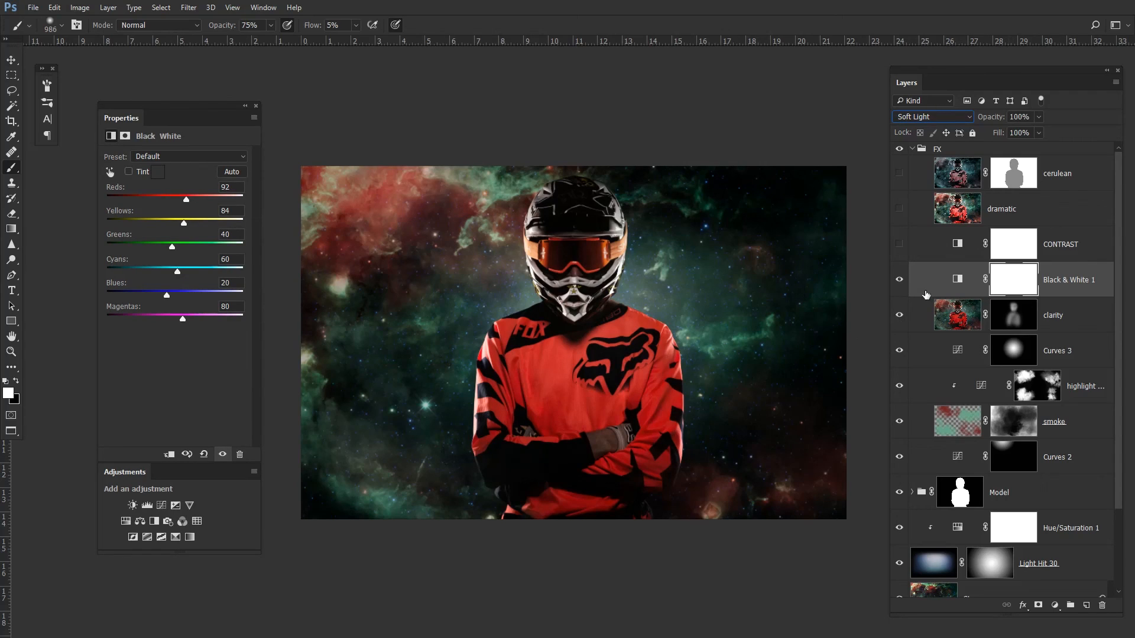
pyautogui.click(1038, 132)
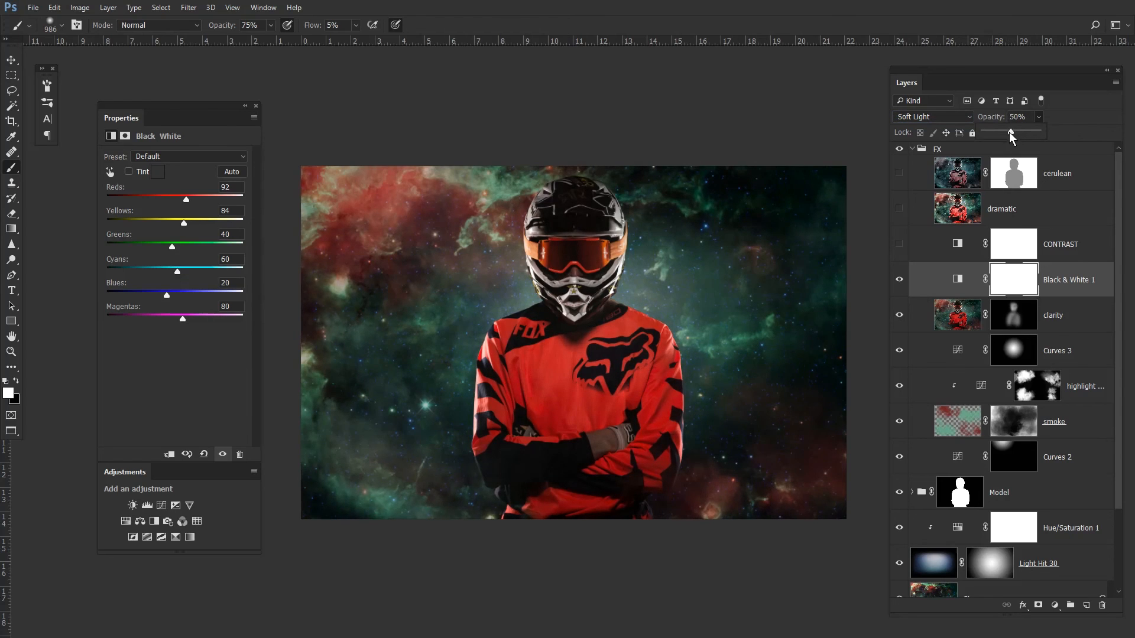
pyautogui.moveTo(1009, 132); pyautogui.dragTo(1010, 133)
pyautogui.moveTo(208, 108); pyautogui.dragTo(0, 109)
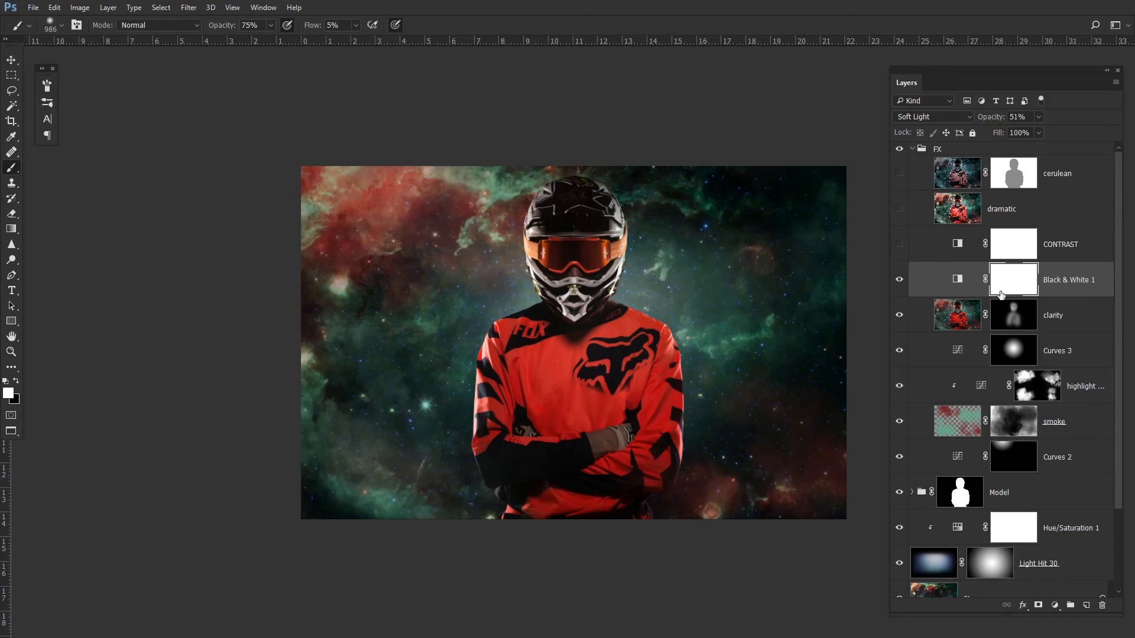
# - Hide the Black & White 1 layer and show the CONTRAST layer instead
pyautogui.click(899, 279)
pyautogui.click(913, 245)
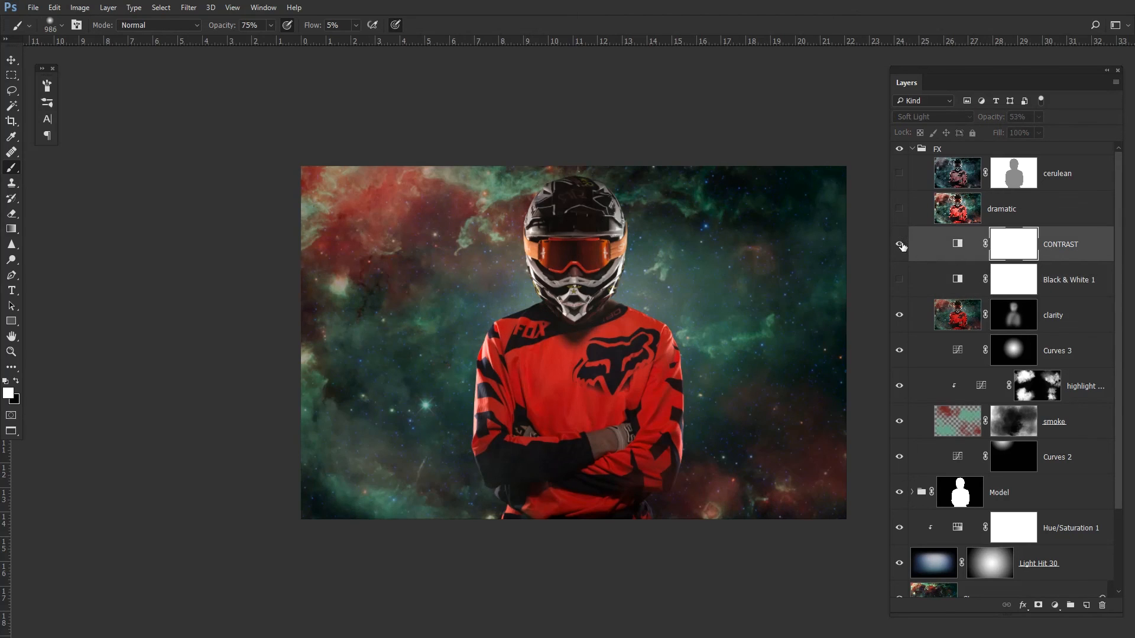
pyautogui.click(899, 244)
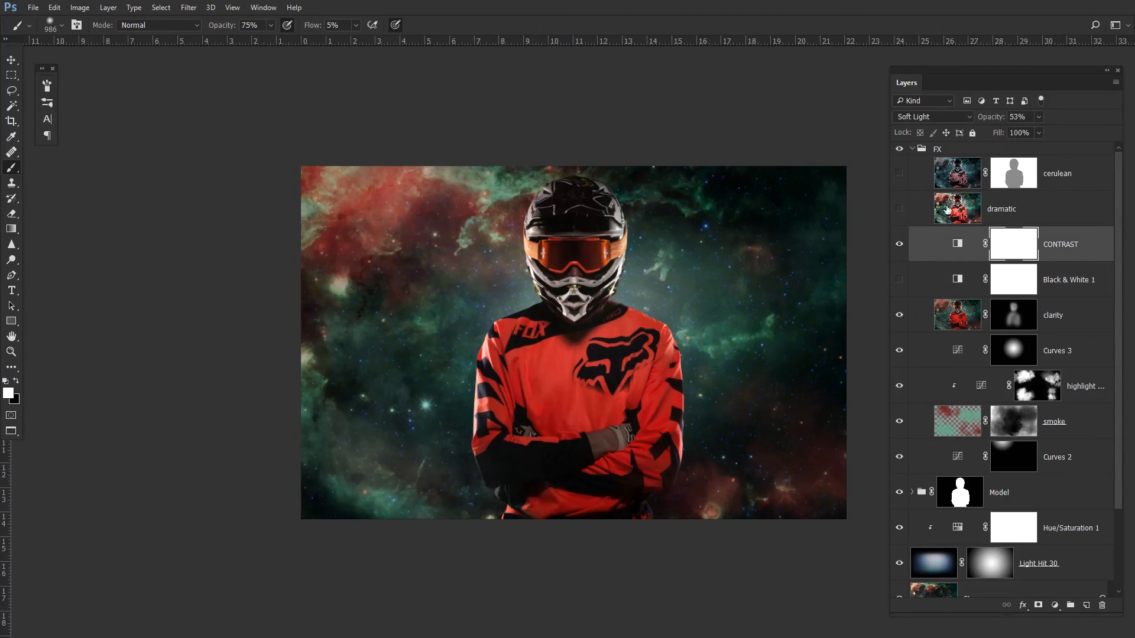
# - Stamp all visible layers into a new merged layer above the CONTRAST layer
pyautogui.click(899, 210)
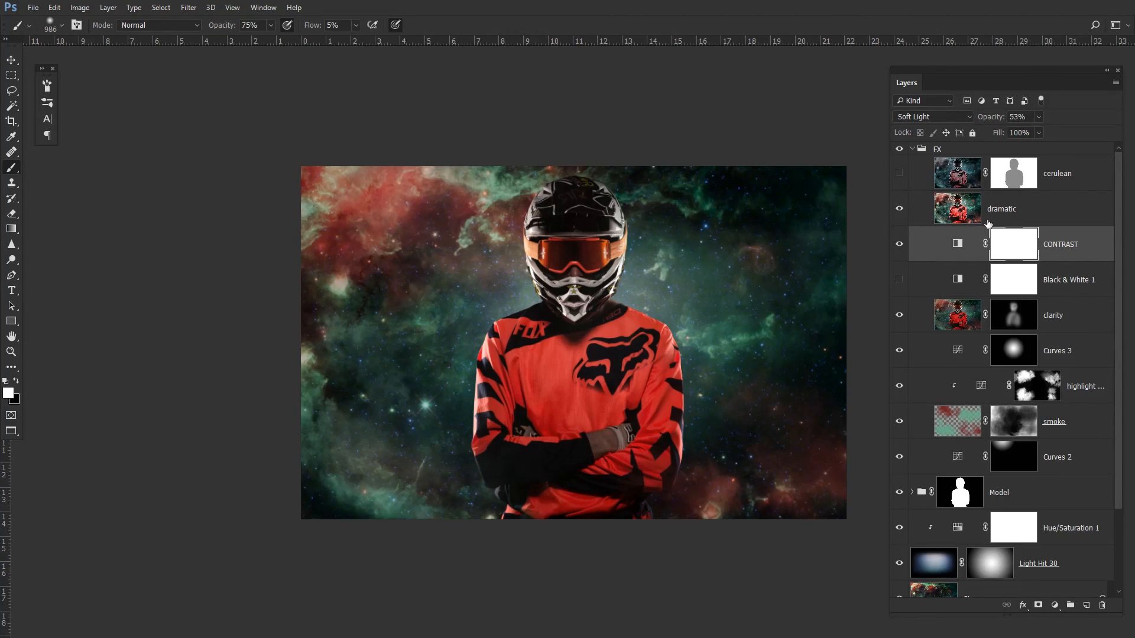
pyautogui.click(899, 209)
pyautogui.click(958, 243)
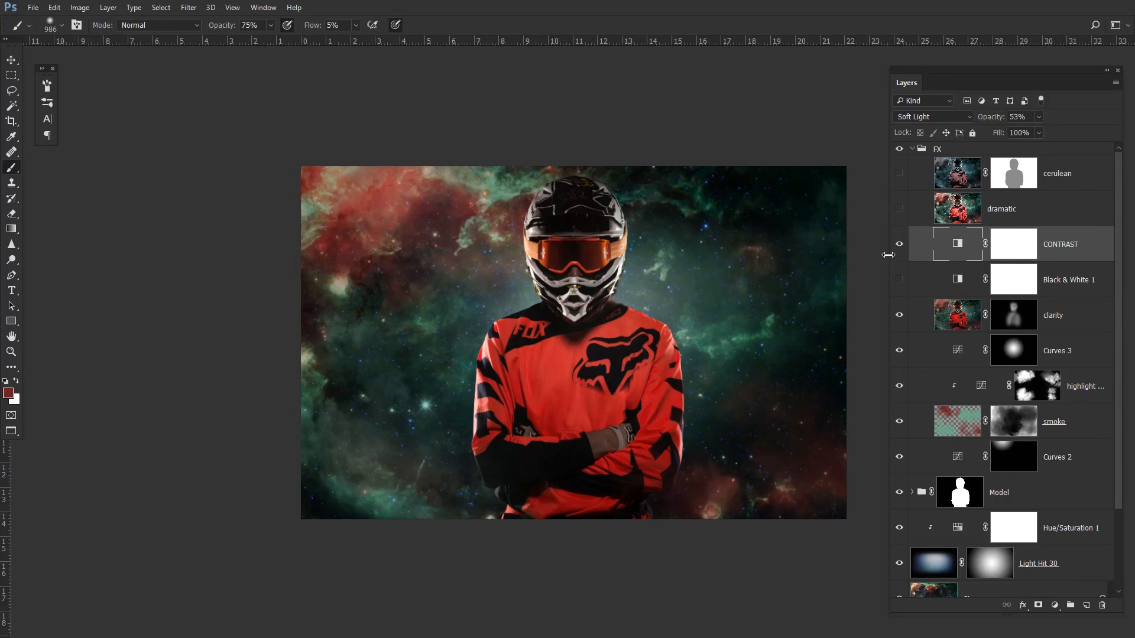
pyautogui.hotkey('ctrl', 'shift', 'alt', 'e')
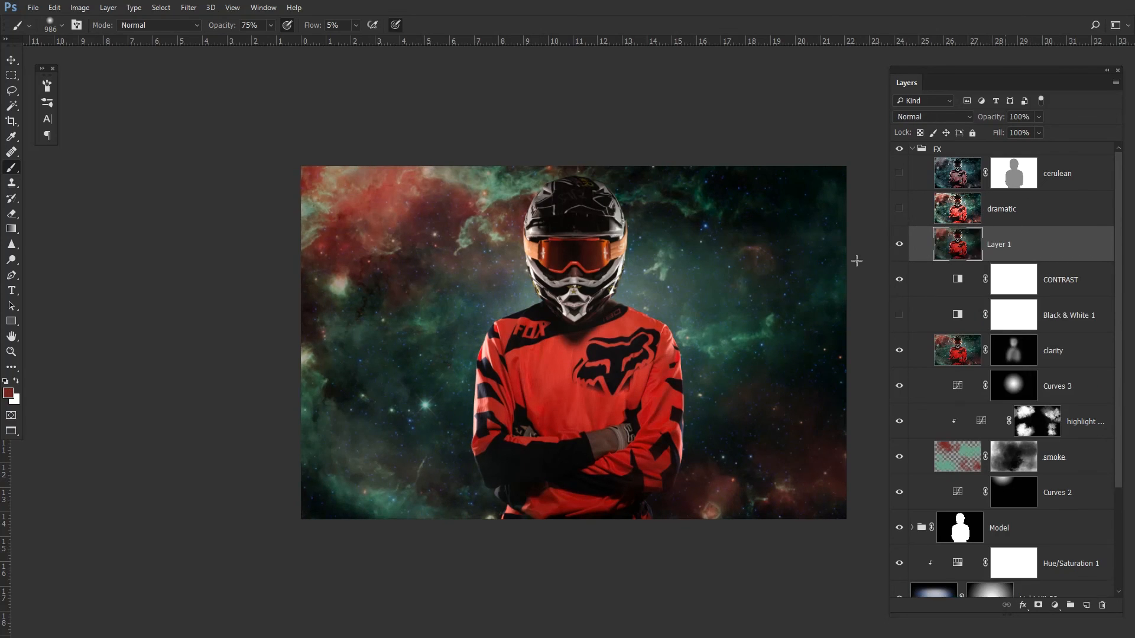
# - Apply the Topaz Adjust 5 Dramatic preset to the stamped layer
pyautogui.click(184, 10)
pyautogui.moveTo(226, 268)
pyautogui.click(142, 266)
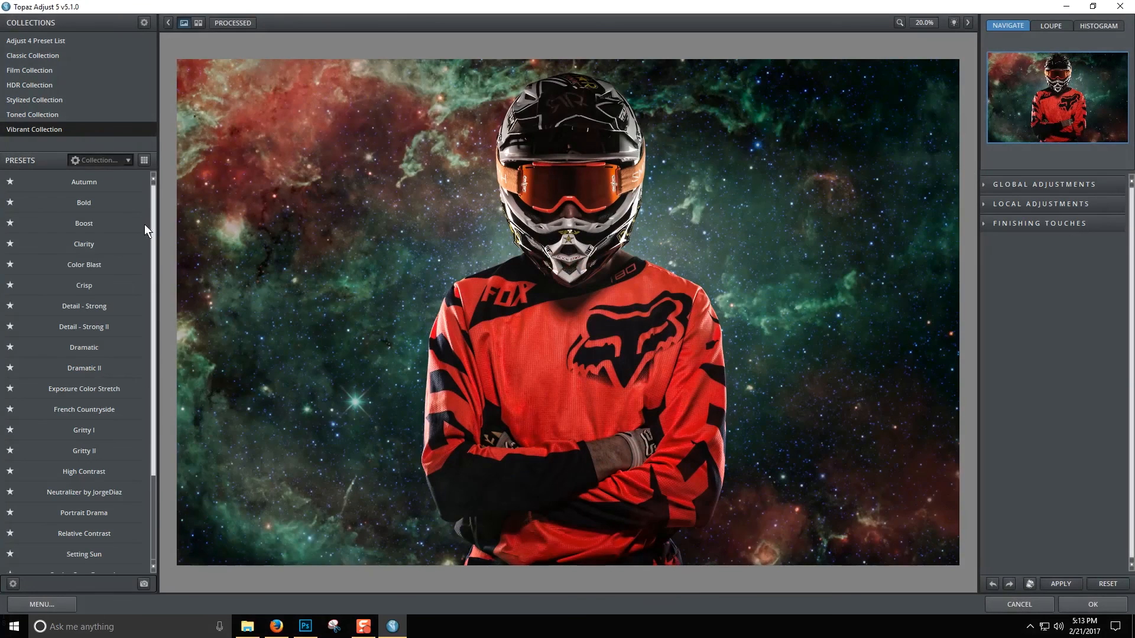
pyautogui.click(90, 349)
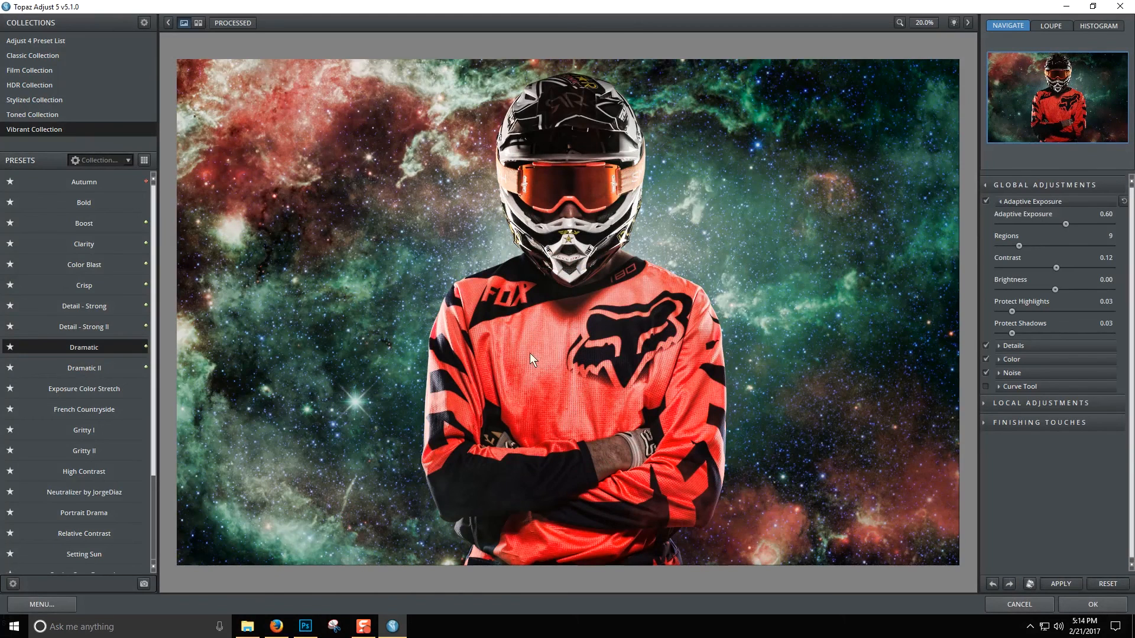
pyautogui.click(1088, 606)
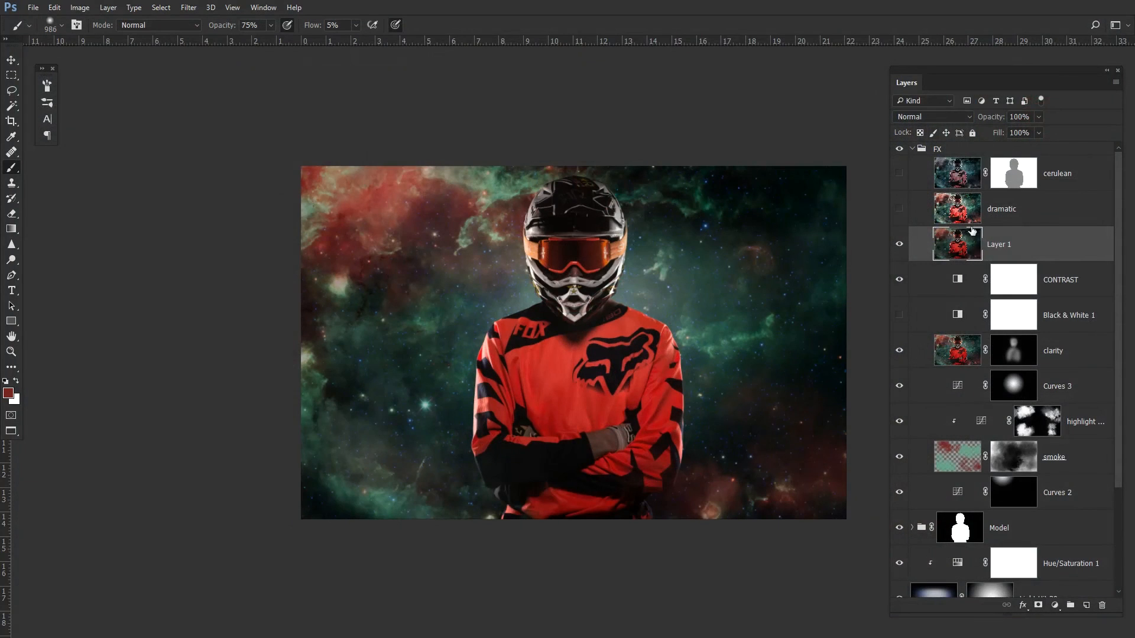
# - Toggle the dramatic layer's visibility to compare it, leaving it shown
pyautogui.click(987, 212)
pyautogui.click(899, 209)
pyautogui.click(899, 211)
pyautogui.click(899, 212)
pyautogui.click(899, 213)
pyautogui.click(901, 215)
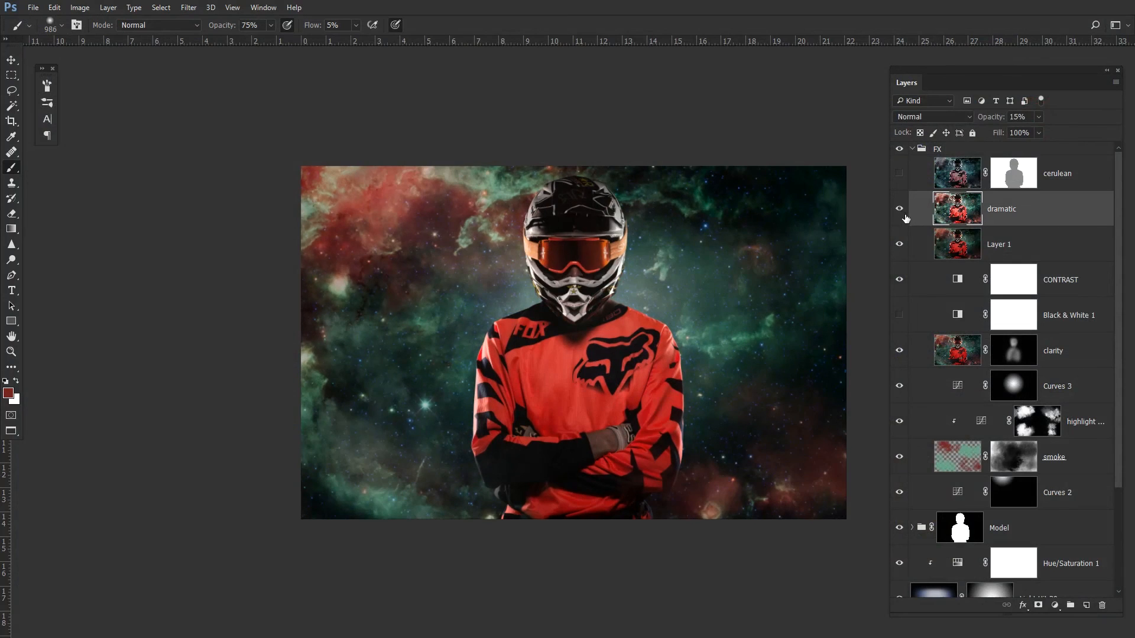
pyautogui.click(900, 211)
pyautogui.click(899, 210)
# - Toggle the cerulean layer on and off to compare, then delete the cerulean layer
pyautogui.click(898, 174)
pyautogui.click(901, 175)
pyautogui.click(899, 173)
pyautogui.click(904, 173)
pyautogui.click(901, 175)
pyautogui.click(900, 175)
pyautogui.click(902, 175)
pyautogui.click(1087, 182)
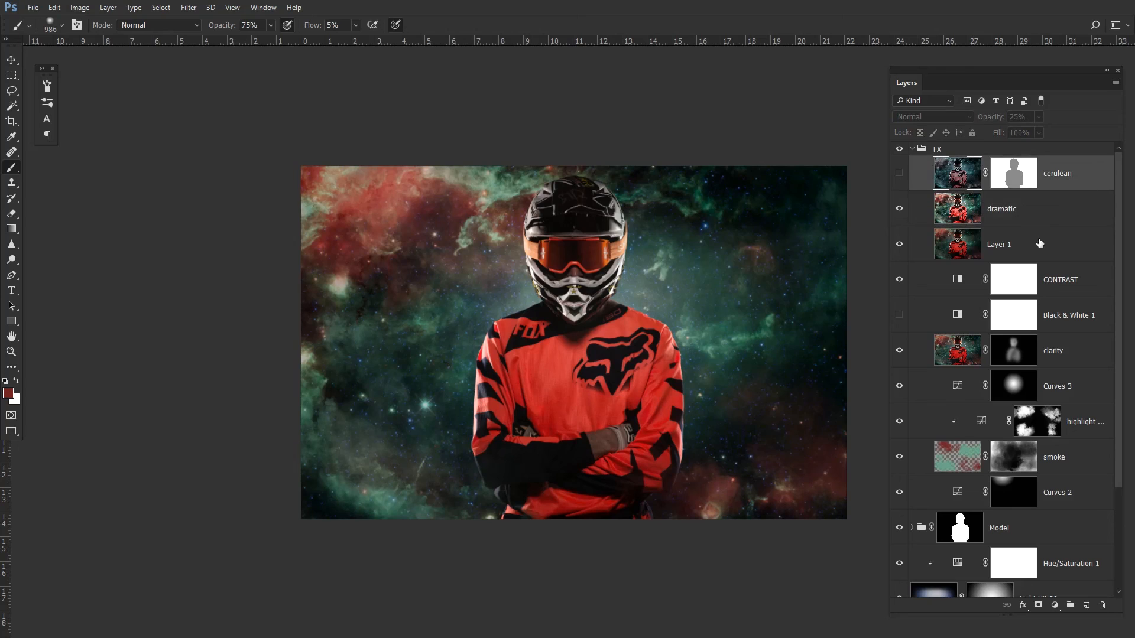
pyautogui.press('Delete')
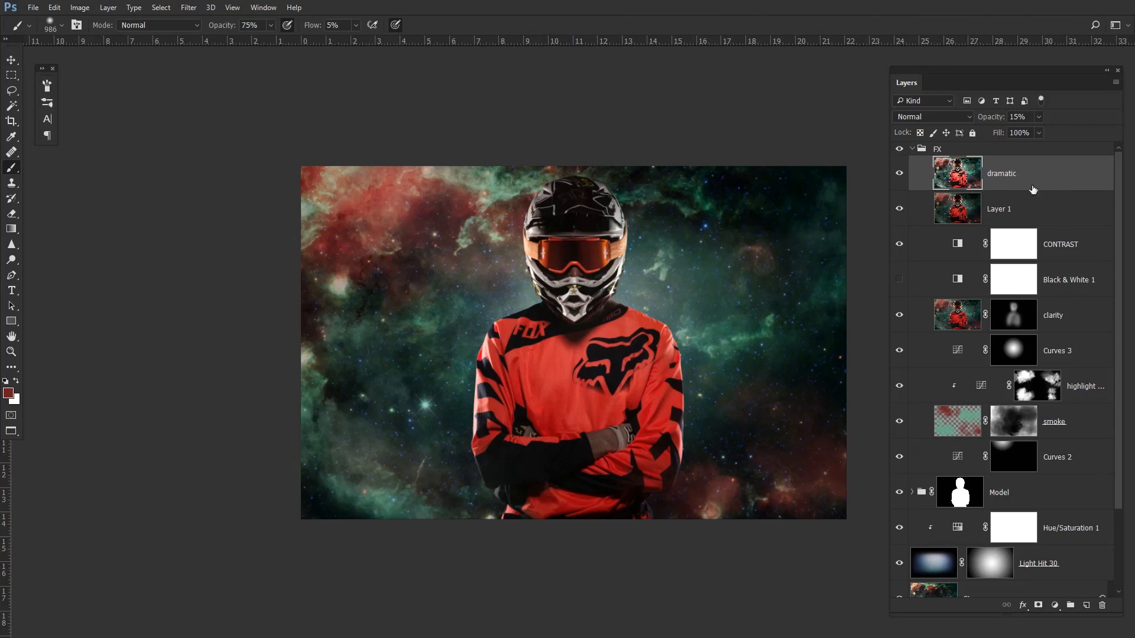
# - Delete the stamped Layer 1 and the Black & White 1 layer
pyautogui.click(1016, 215)
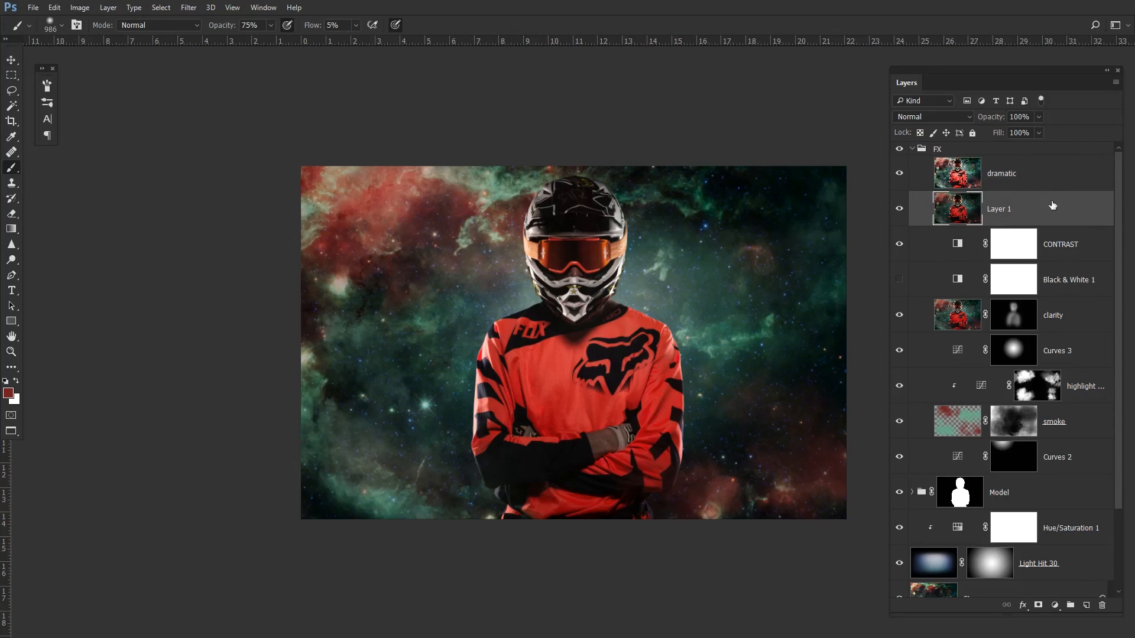
pyautogui.press('Delete')
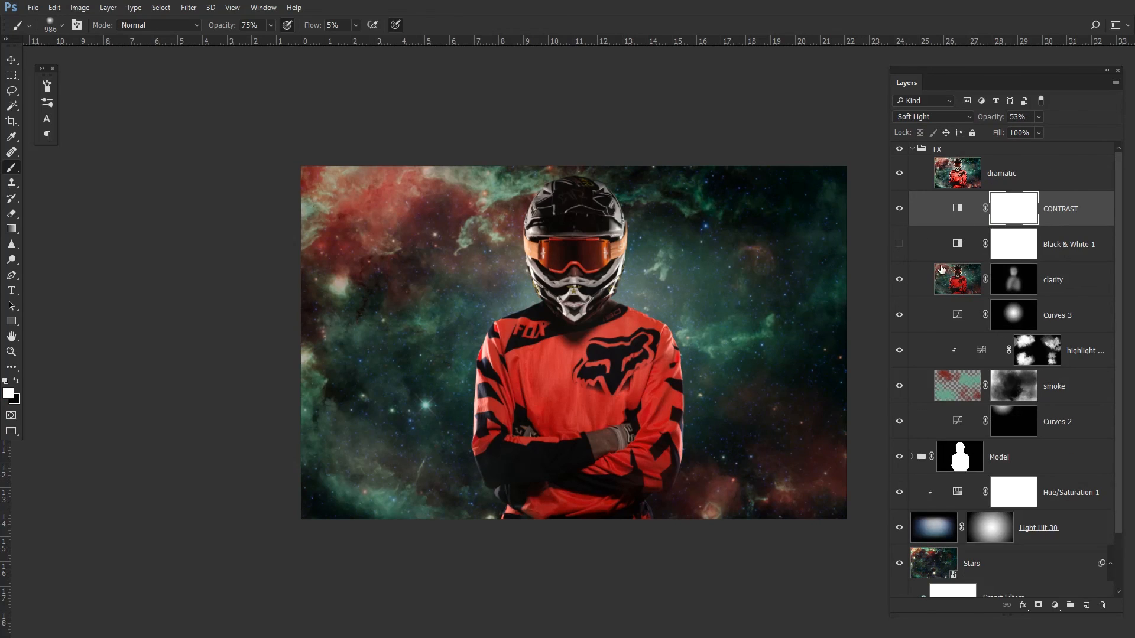
pyautogui.click(1059, 256)
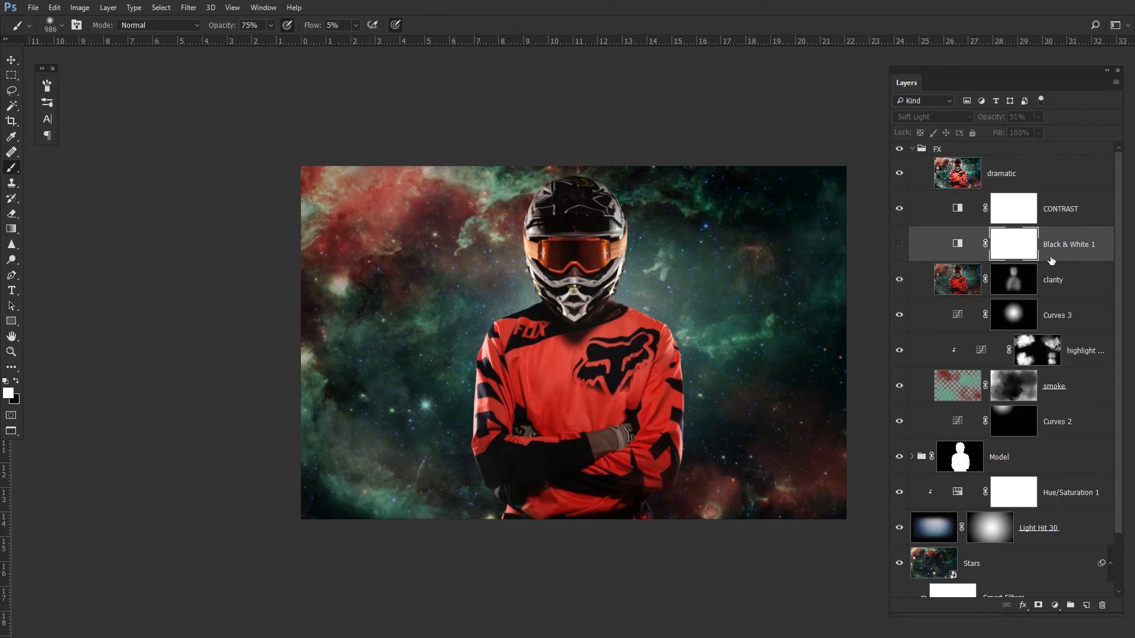
pyautogui.press('Delete')
# - With the dramatic layer active, draw a loose lasso selection in an oval around the rider
pyautogui.click(1054, 181)
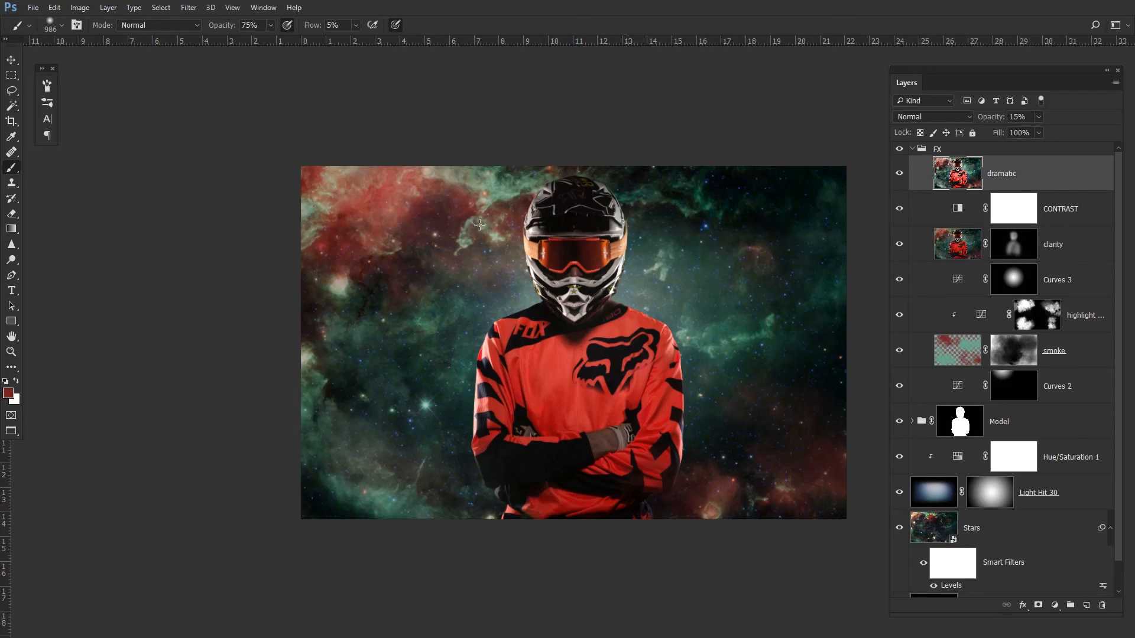
pyautogui.press('l')
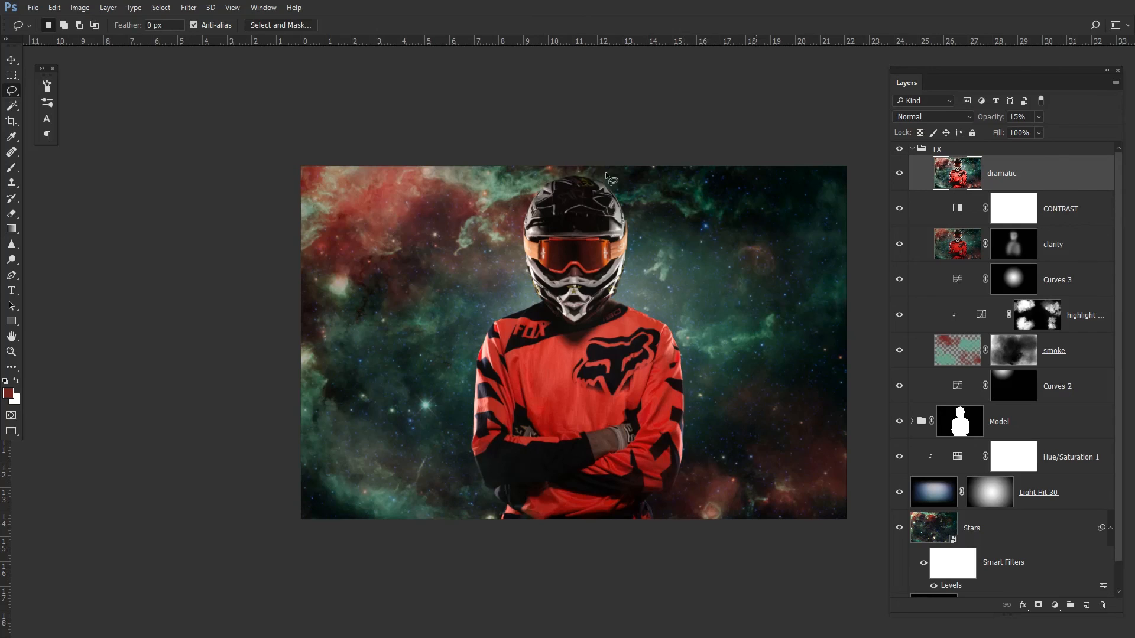
pyautogui.moveTo(596, 172)
pyautogui.mouseDown()
pyautogui.moveTo(530, 183)
pyautogui.moveTo(391, 240)
pyautogui.moveTo(344, 354)
pyautogui.moveTo(428, 466)
pyautogui.moveTo(546, 490)
pyautogui.moveTo(716, 481)
pyautogui.moveTo(780, 409)
pyautogui.moveTo(793, 287)
pyautogui.moveTo(620, 180)
pyautogui.mouseUp()
# - Feather the selection by 100 pixels and invert it
pyautogui.click(162, 7)
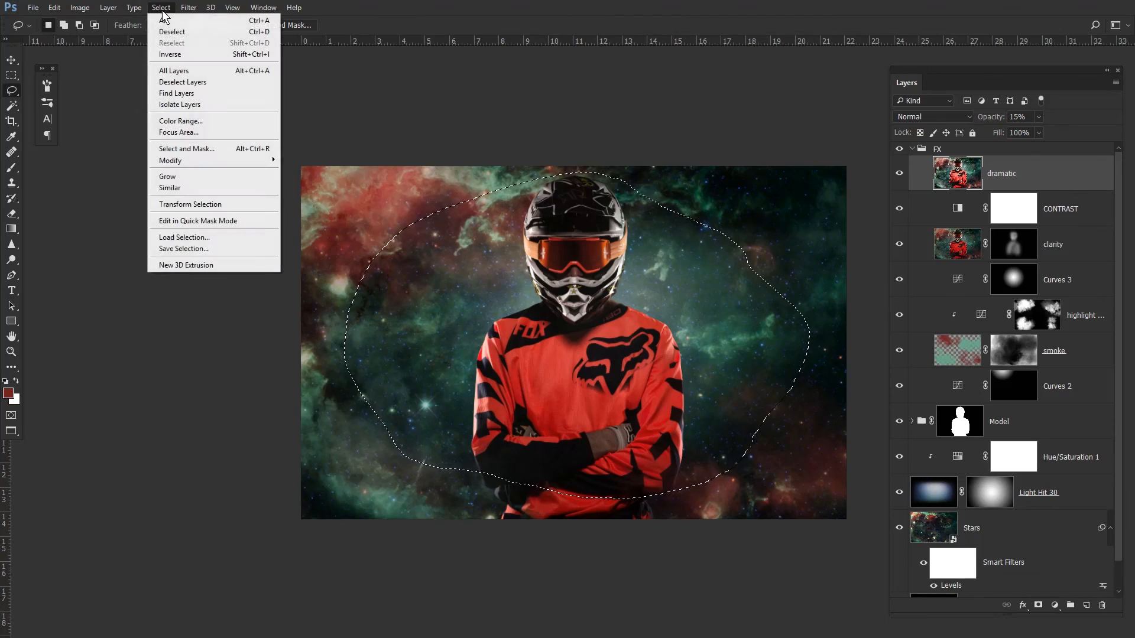
pyautogui.moveTo(186, 7)
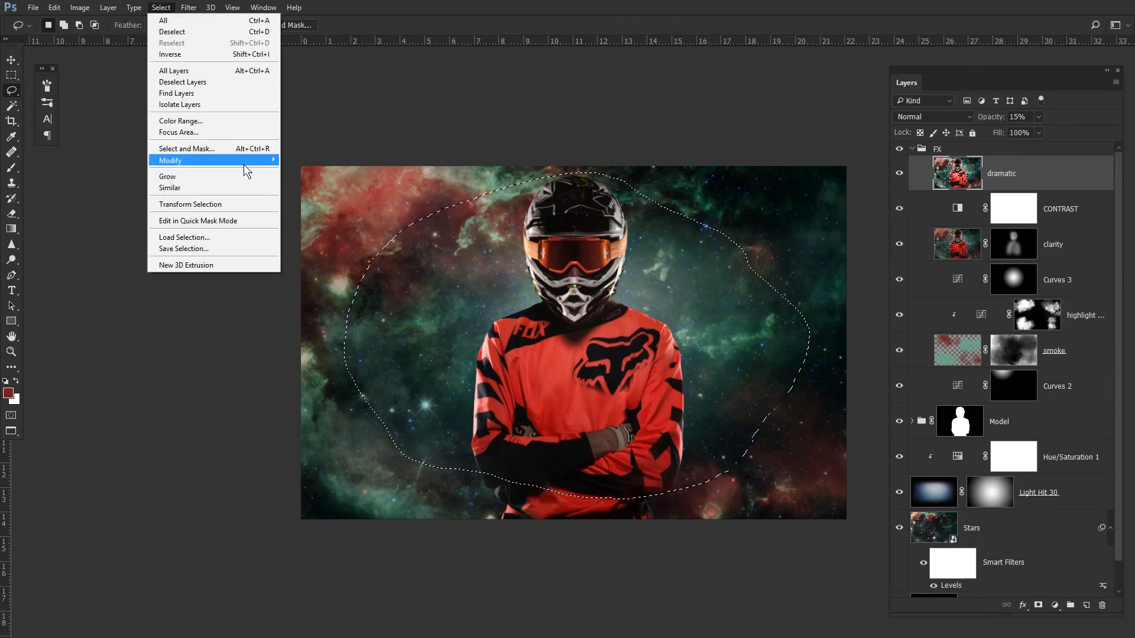
pyautogui.moveTo(247, 161)
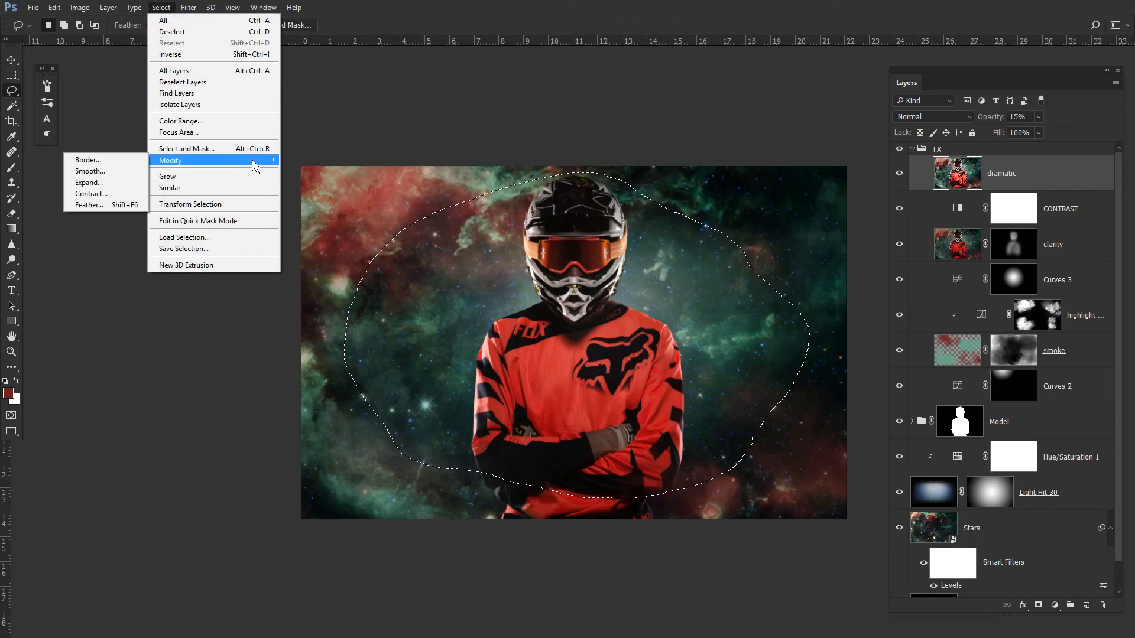
pyautogui.click(126, 204)
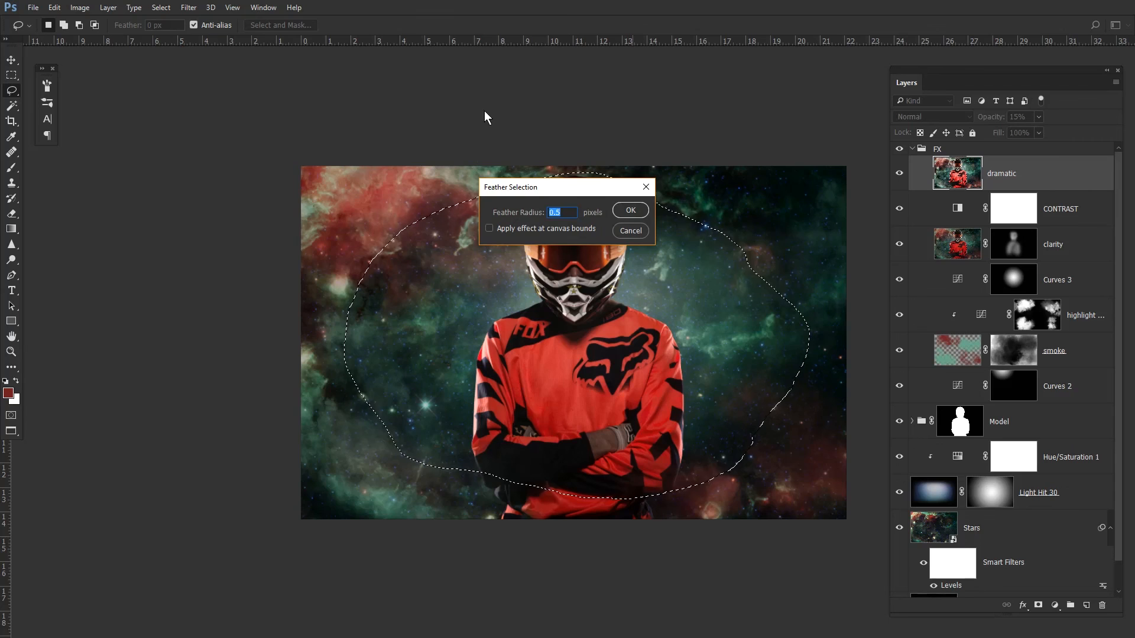
pyautogui.write('100')
pyautogui.press('Return')
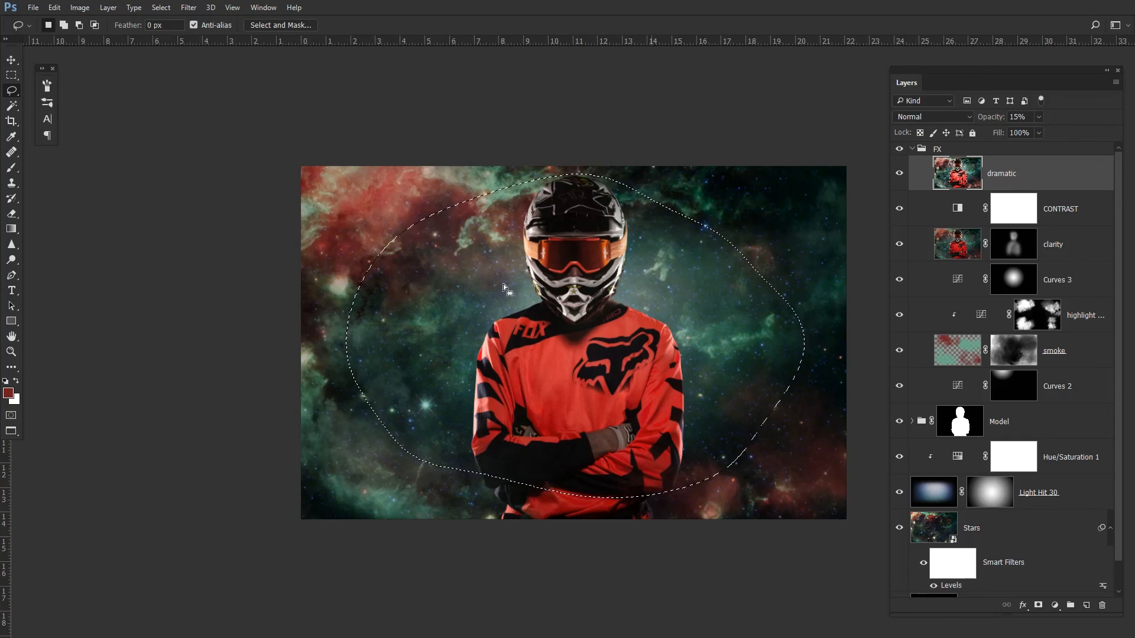
pyautogui.hotkey('ctrl', 'shift', 'i')
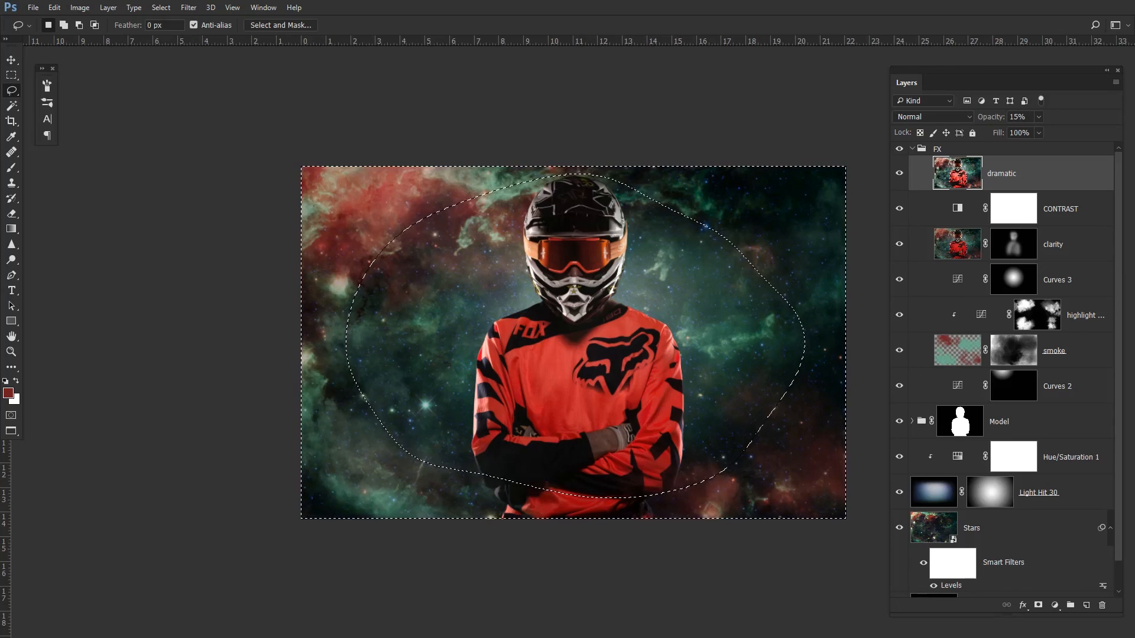
# - Add a Curves adjustment through the inverted selection, pulling the curve down to input 156, output 115 to darken the edges
pyautogui.moveTo(0, 113); pyautogui.dragTo(207, 72)
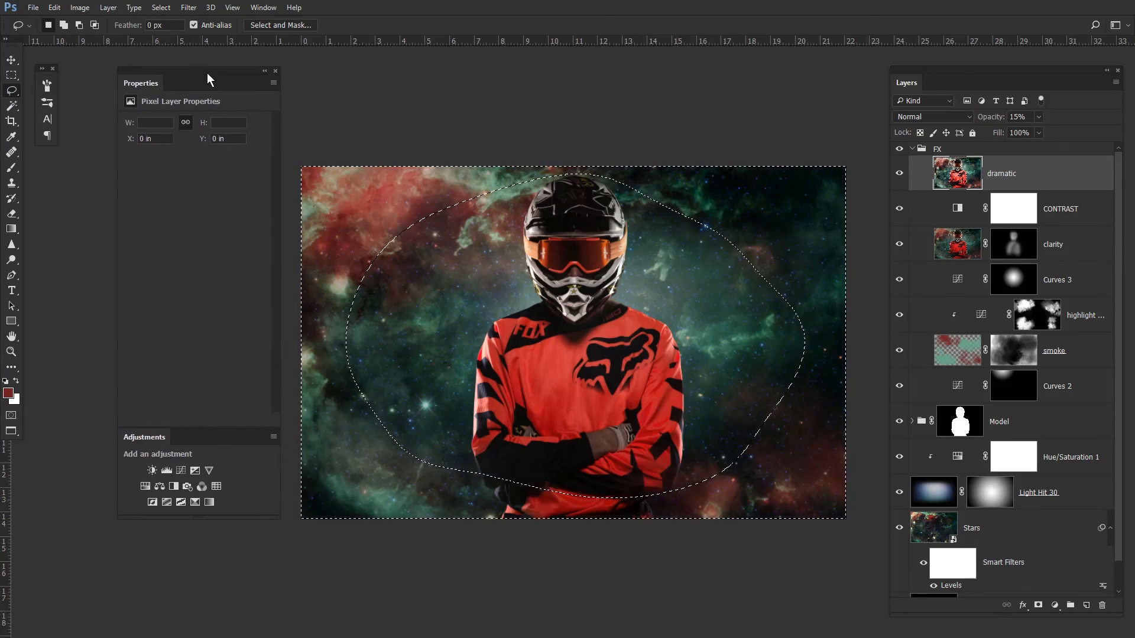
pyautogui.click(179, 474)
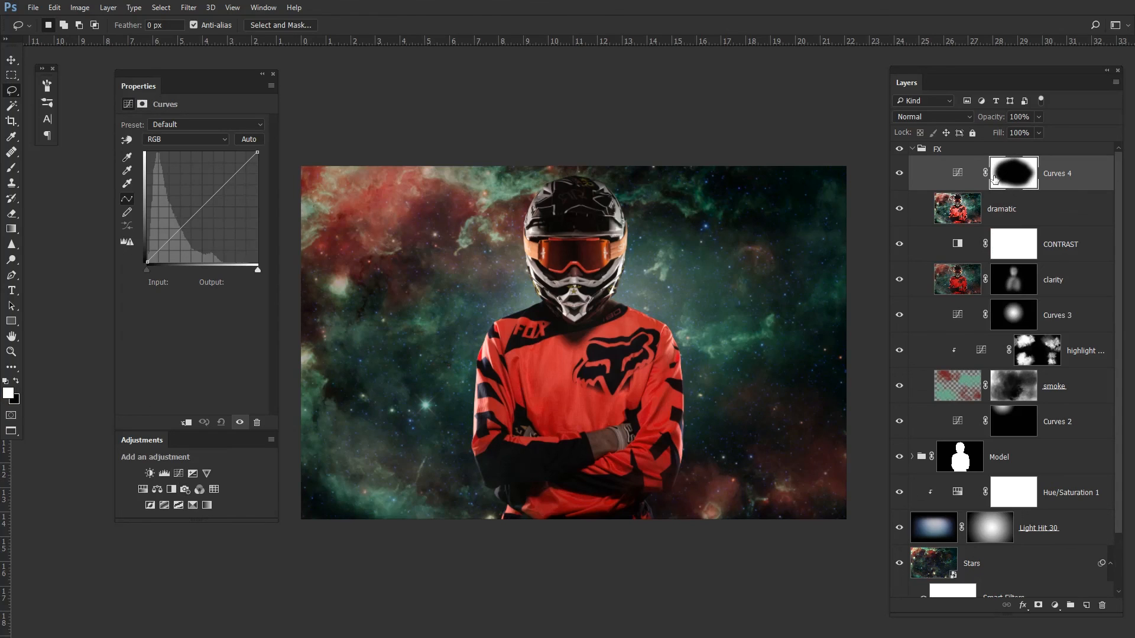
pyautogui.click(957, 172)
pyautogui.moveTo(201, 208); pyautogui.dragTo(214, 212)
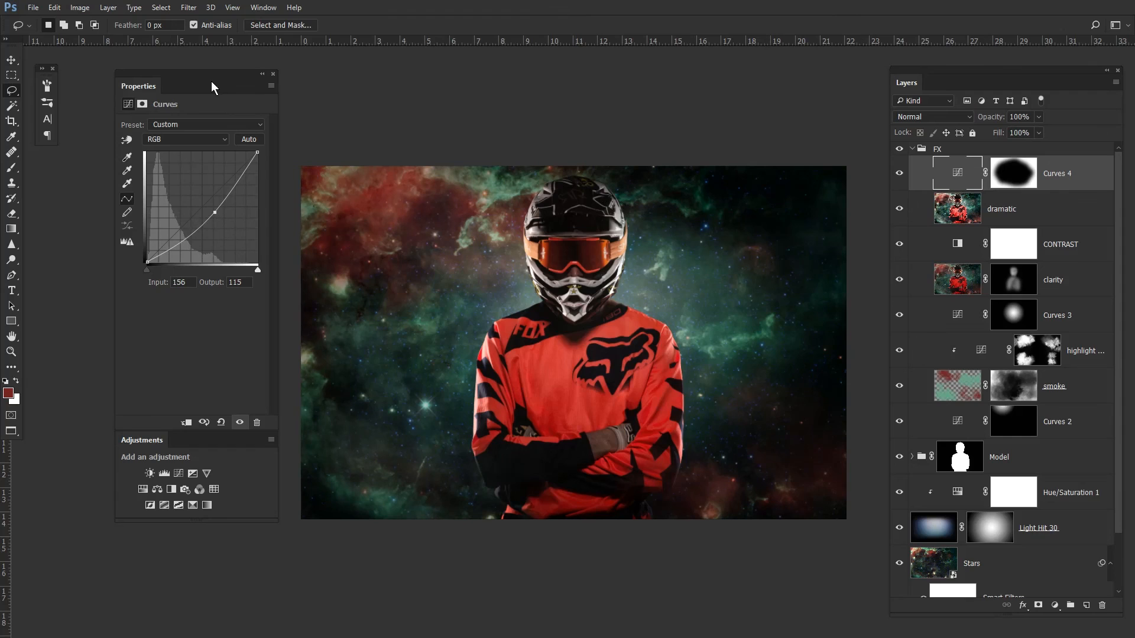
pyautogui.moveTo(261, 80); pyautogui.dragTo(0, 74)
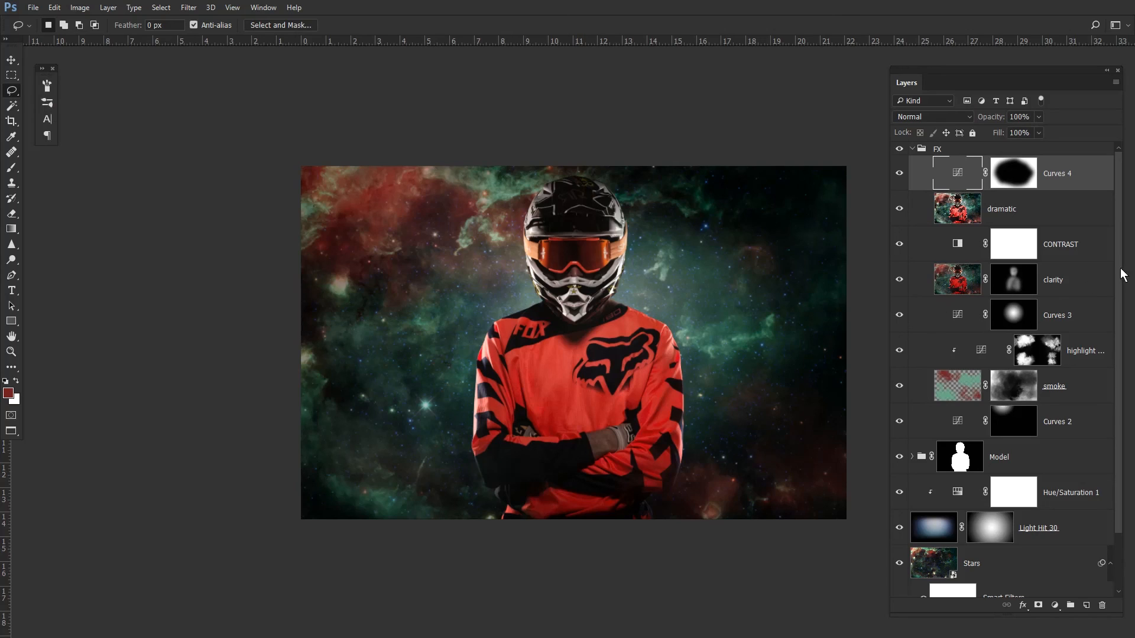
# - Compare the composite against the original photo by toggling the FX group, the Model mask and the layers
pyautogui.click(912, 149)
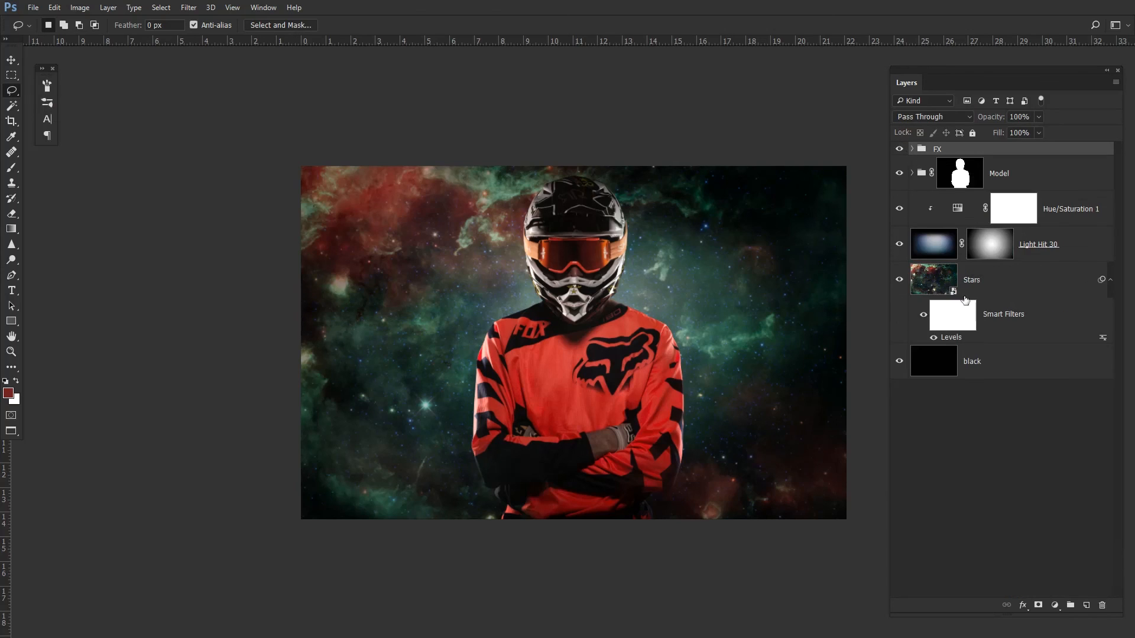
pyautogui.click(913, 174)
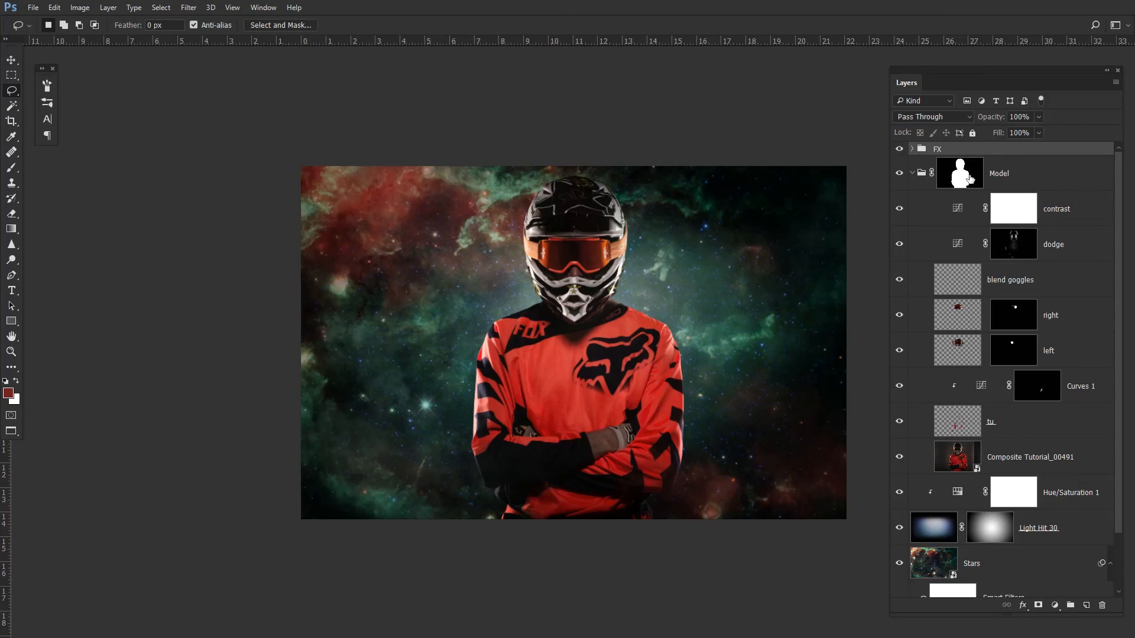
pyautogui.click(899, 149)
pyautogui.keyDown('shift'); pyautogui.click(965, 177); pyautogui.keyUp('shift')
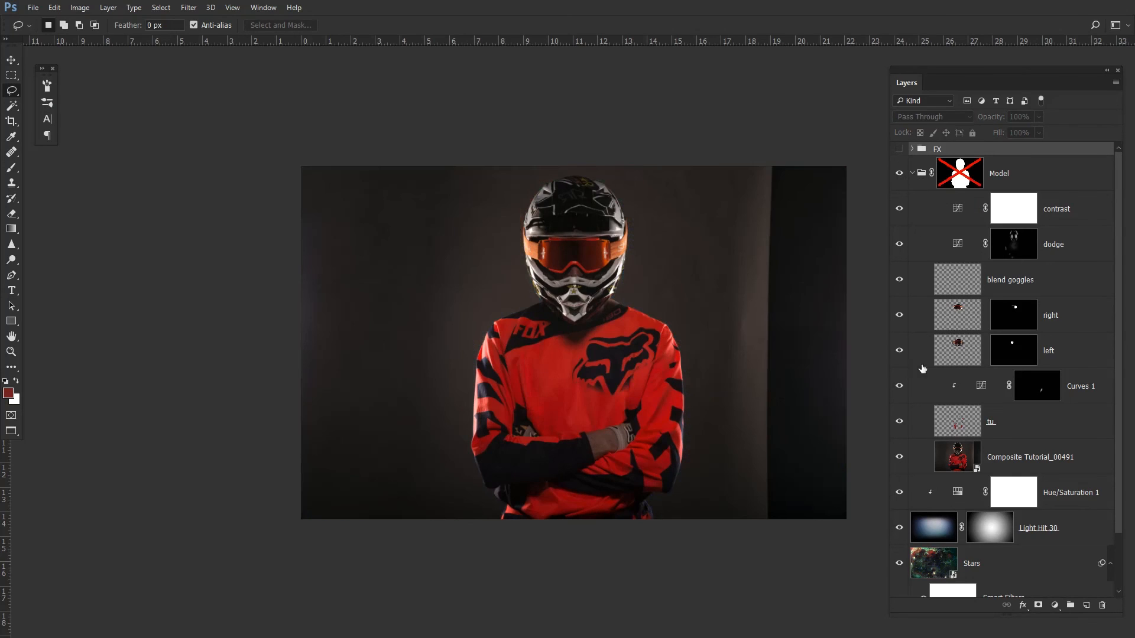
pyautogui.keyDown('alt'); pyautogui.click(899, 457); pyautogui.keyUp('alt')
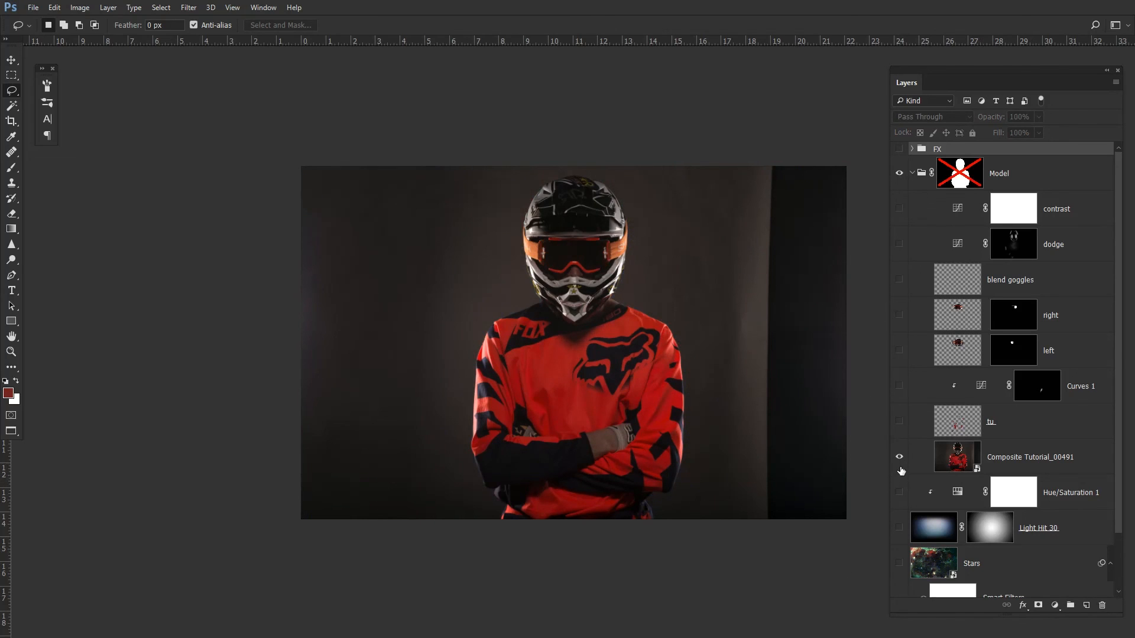
pyautogui.keyDown('alt'); pyautogui.click(899, 456); pyautogui.keyUp('alt')
pyautogui.click(899, 149)
pyautogui.keyDown('shift'); pyautogui.click(949, 186); pyautogui.keyUp('shift')
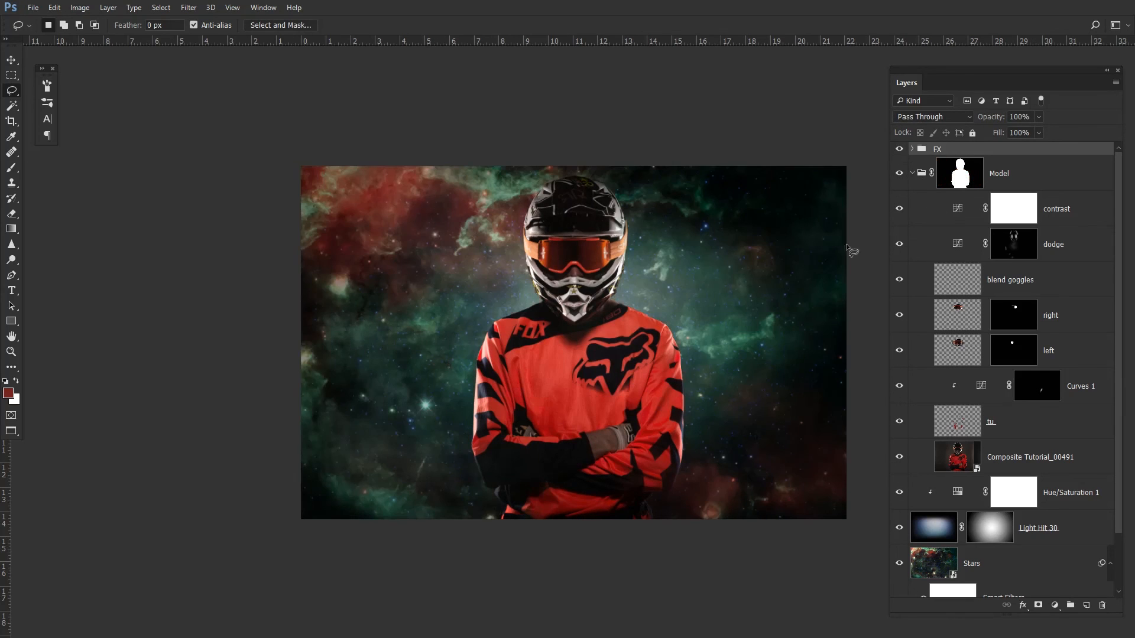